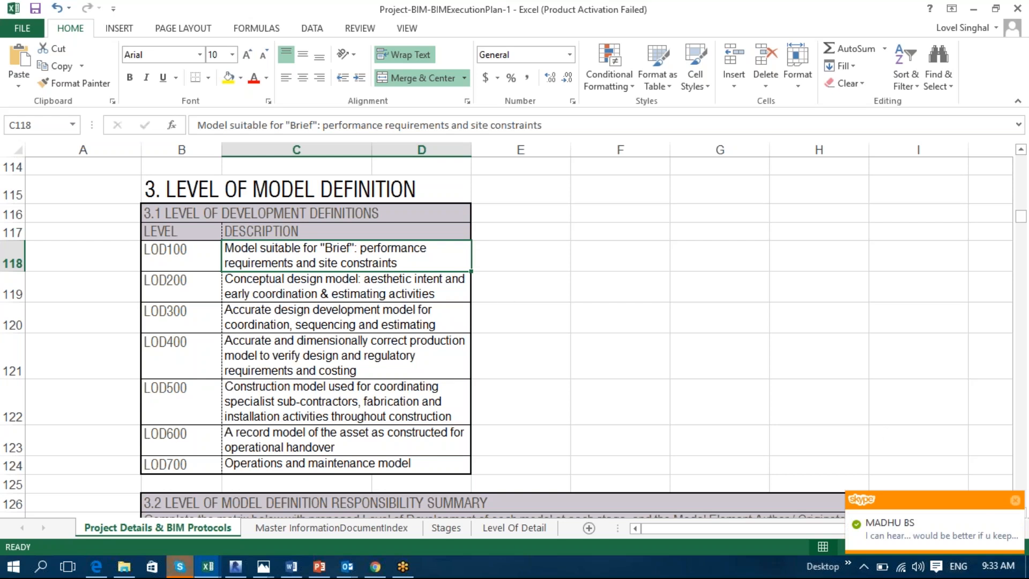
- Switch to Skype from the message notification, hide the sender's conversation from the recent list, and close the chat window
click(973, 504)
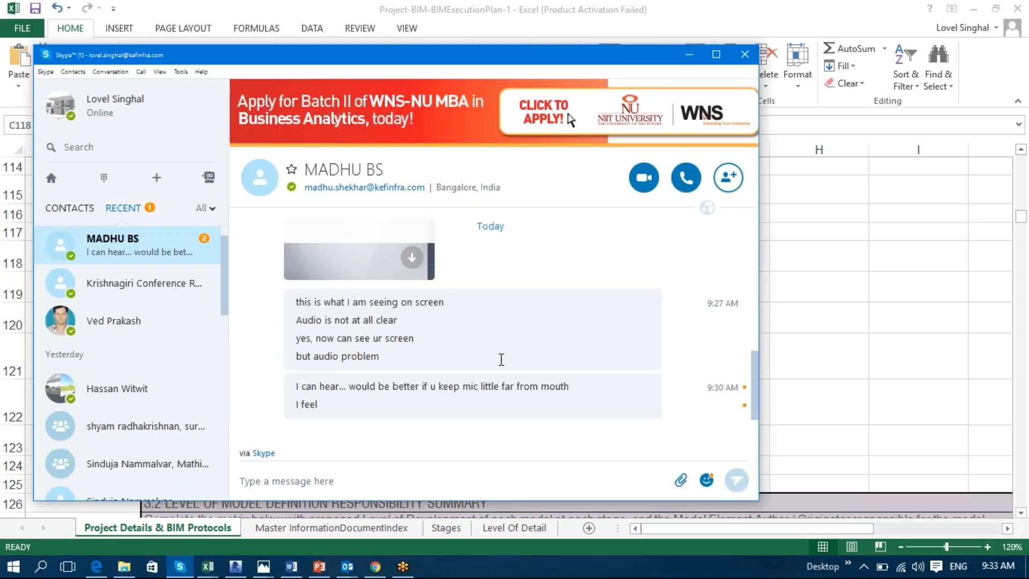
click(318, 480)
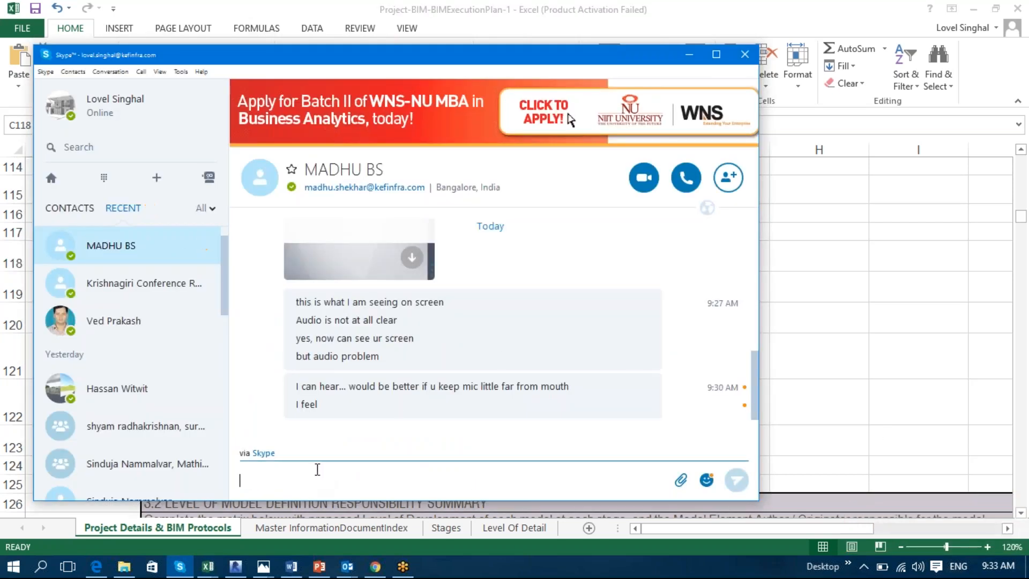
right_click(159, 249)
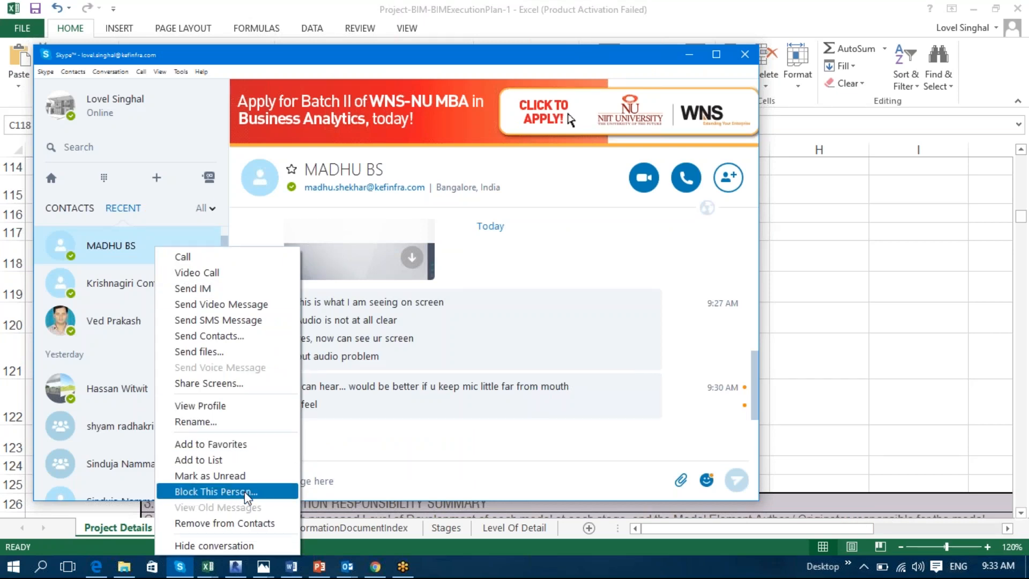
click(238, 548)
click(605, 355)
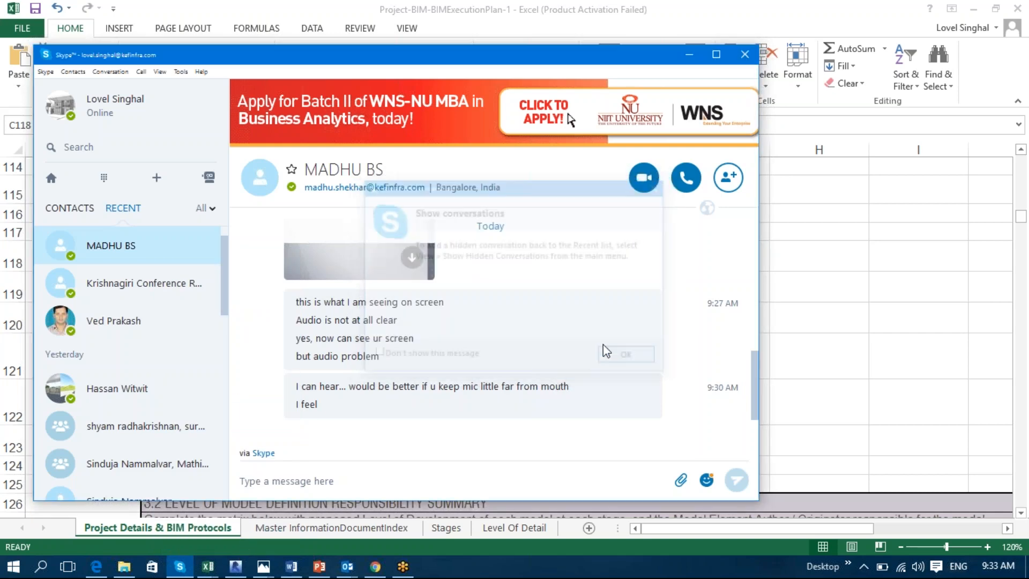
click(745, 56)
- Review the Level of Development Definitions table in the BIM execution plan, highlighting the LOD300 to LOD500 rows
click(612, 462)
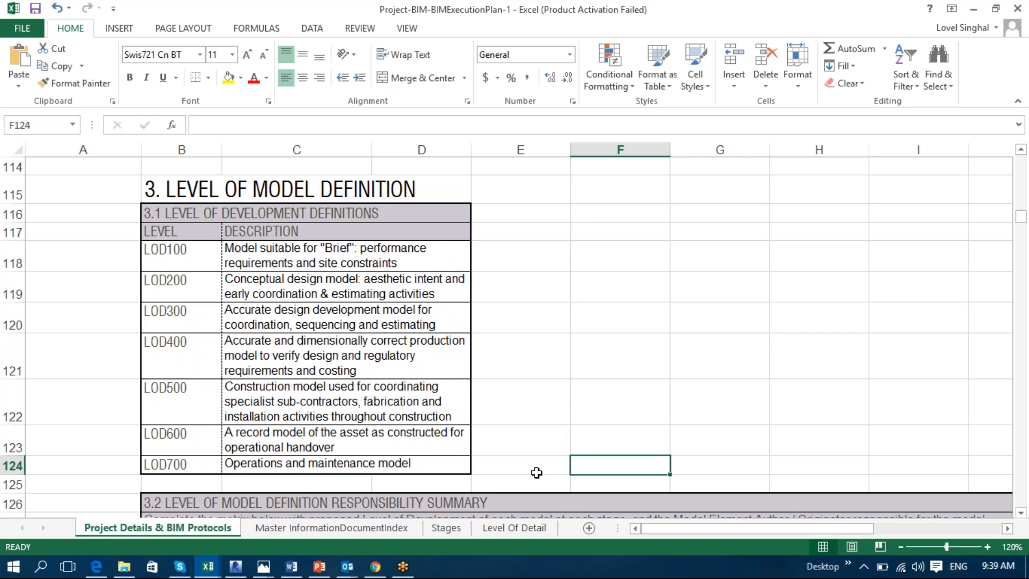
click(417, 444)
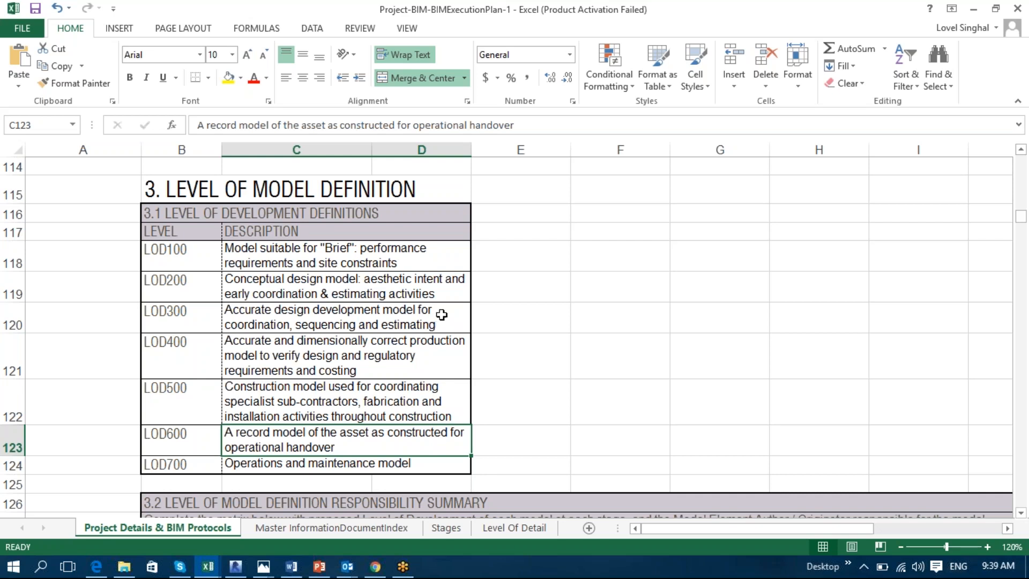
drag(508, 317, 655, 333)
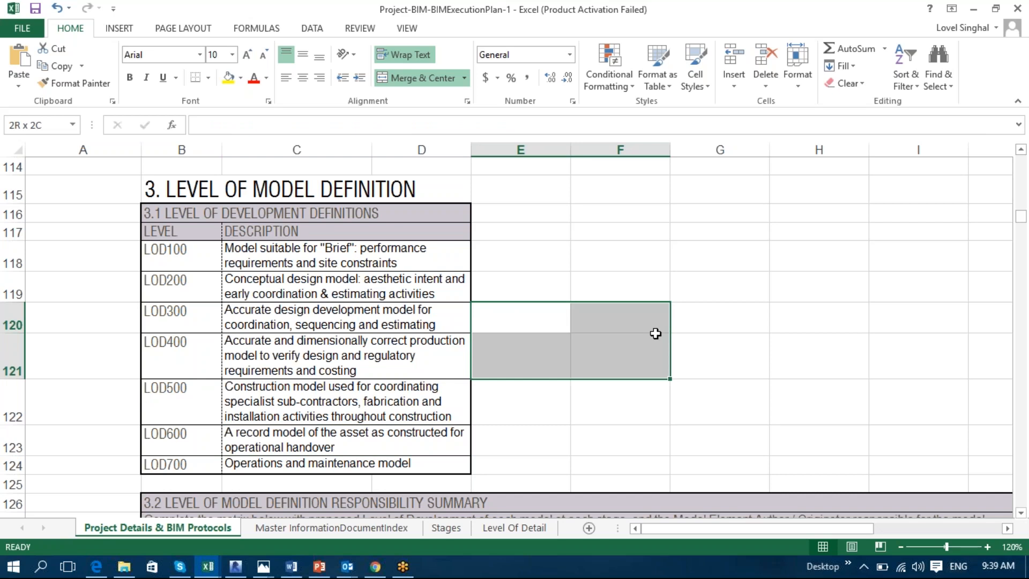
click(119, 313)
drag(119, 313, 145, 374)
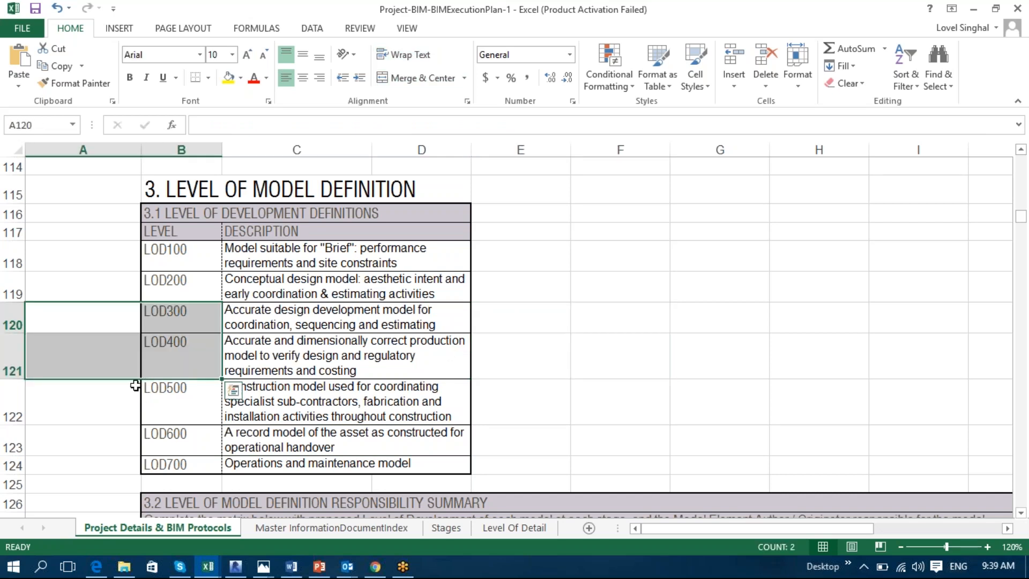
click(116, 443)
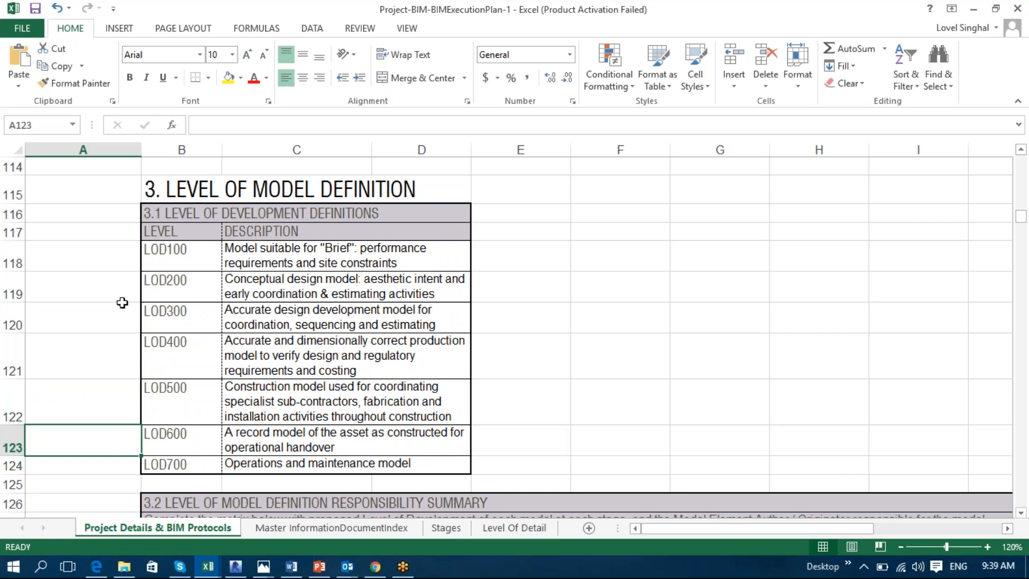
click(112, 327)
drag(112, 327, 363, 413)
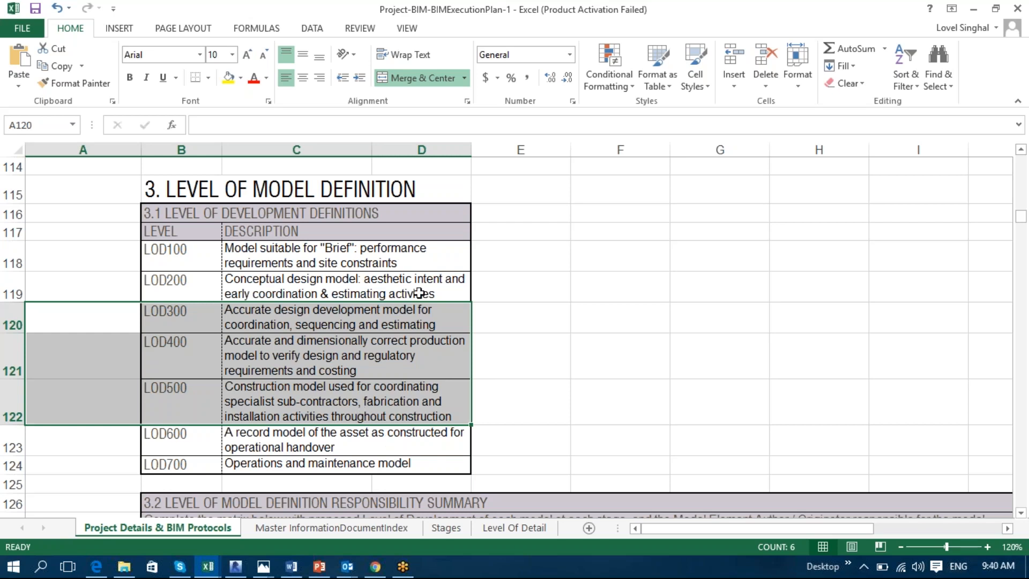
drag(489, 319, 191, 402)
click(528, 246)
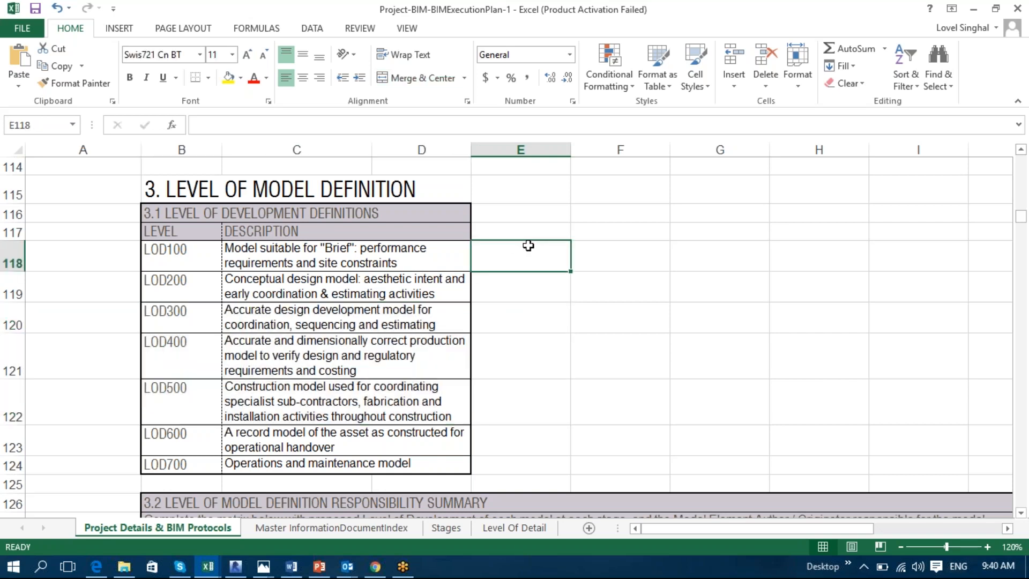
scroll(531, 244, down, 6)
scroll(530, 182, up, 6)
scroll(517, 192, down, 2)
scroll(524, 192, up, 1)
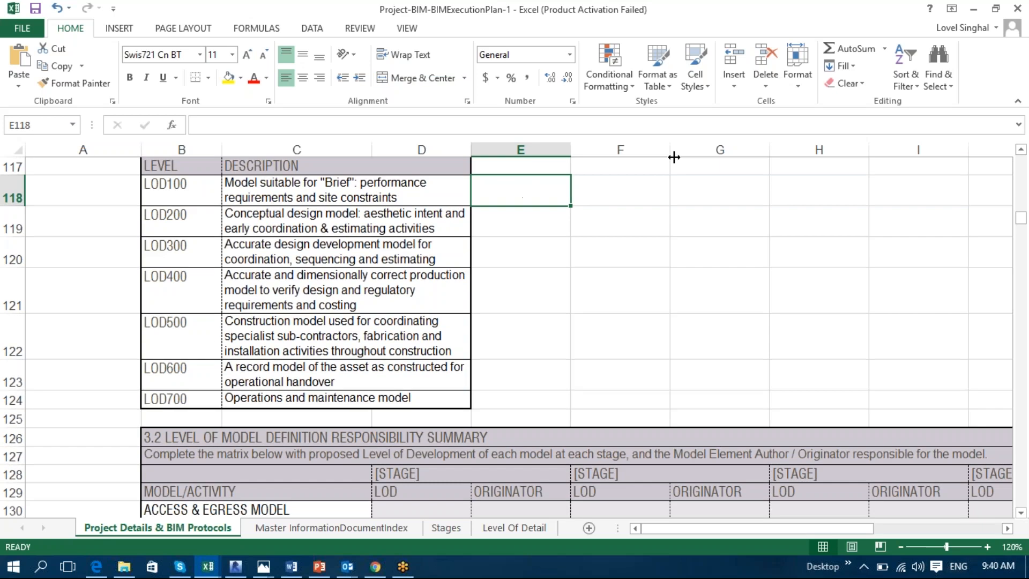
- Switch to Revit and inspect the lower wing of the 02 - Floor plan
click(974, 10)
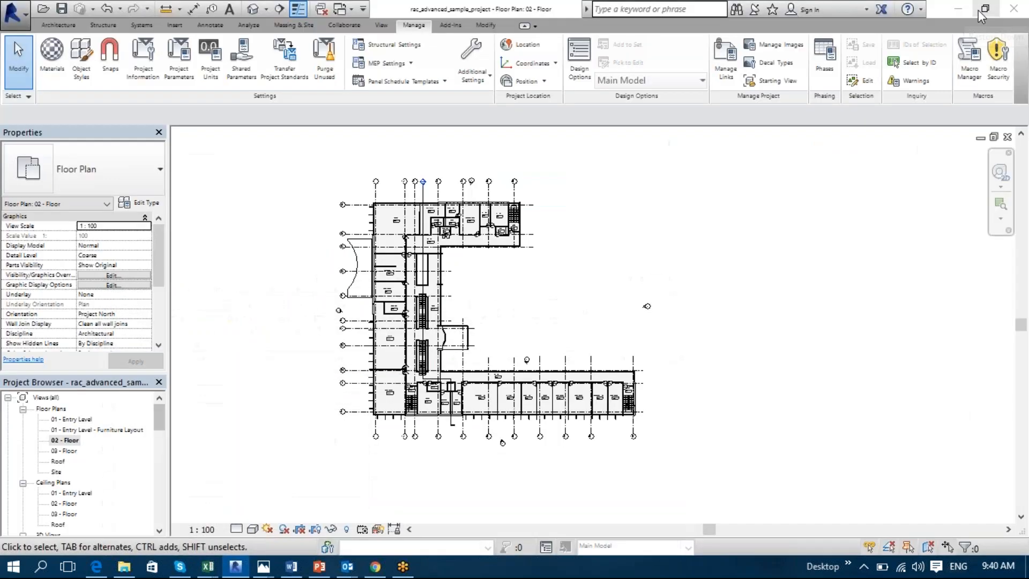
scroll(585, 364, up, 3)
middle_drag(585, 365, 696, 320)
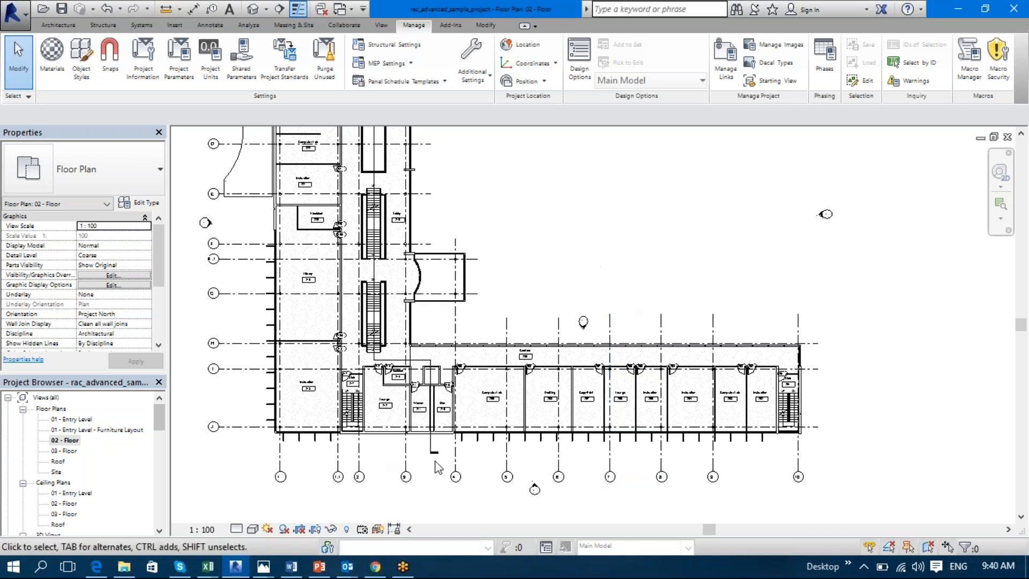
- Switch to the Curriculum 2 workbook in Excel and review the Construction Modelling and Interface sheets, selecting the Unit Conventions topic
mouse_move(210, 568)
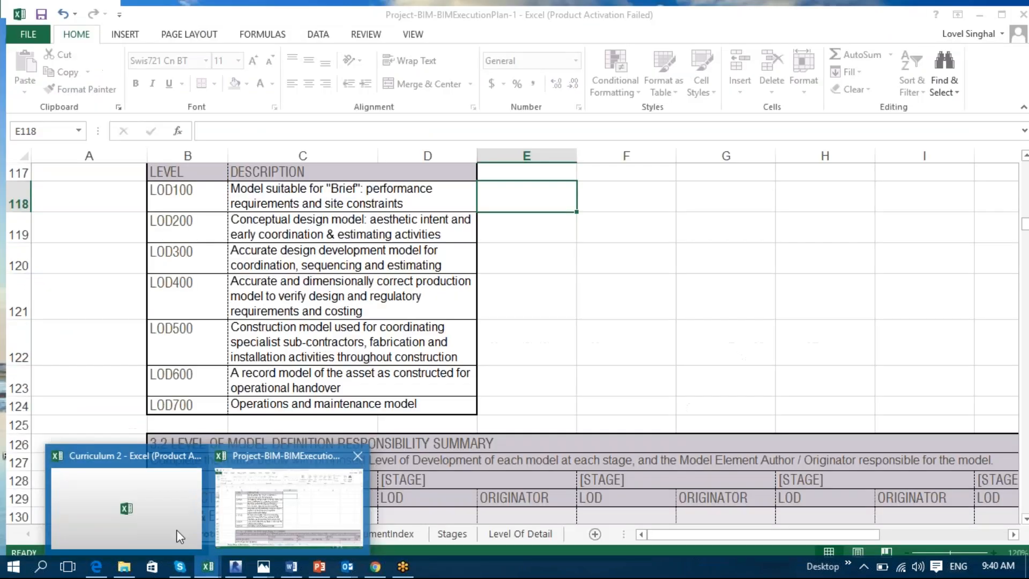
click(176, 530)
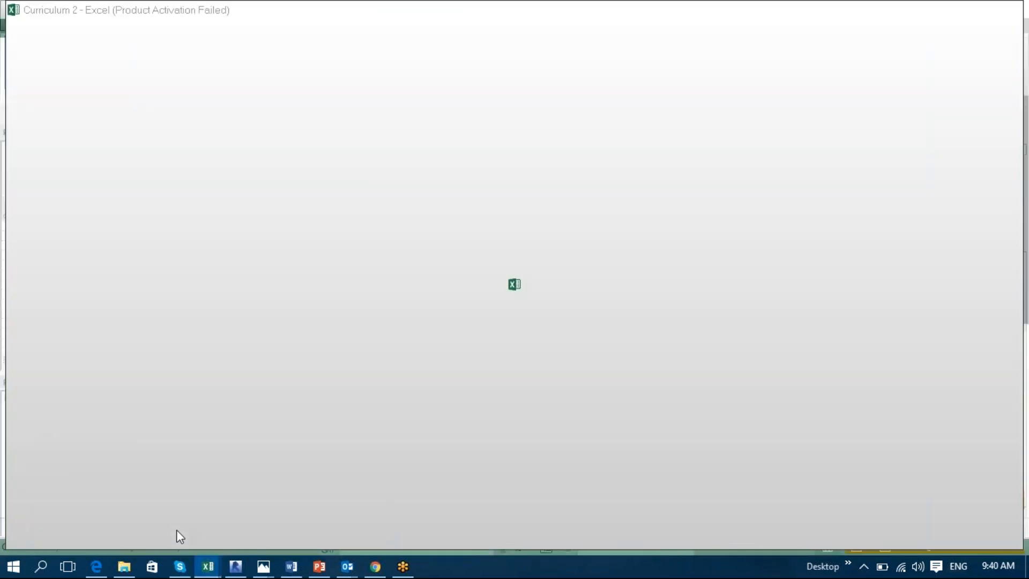
scroll(368, 332, up, 2)
click(367, 333)
scroll(368, 334, up, 2)
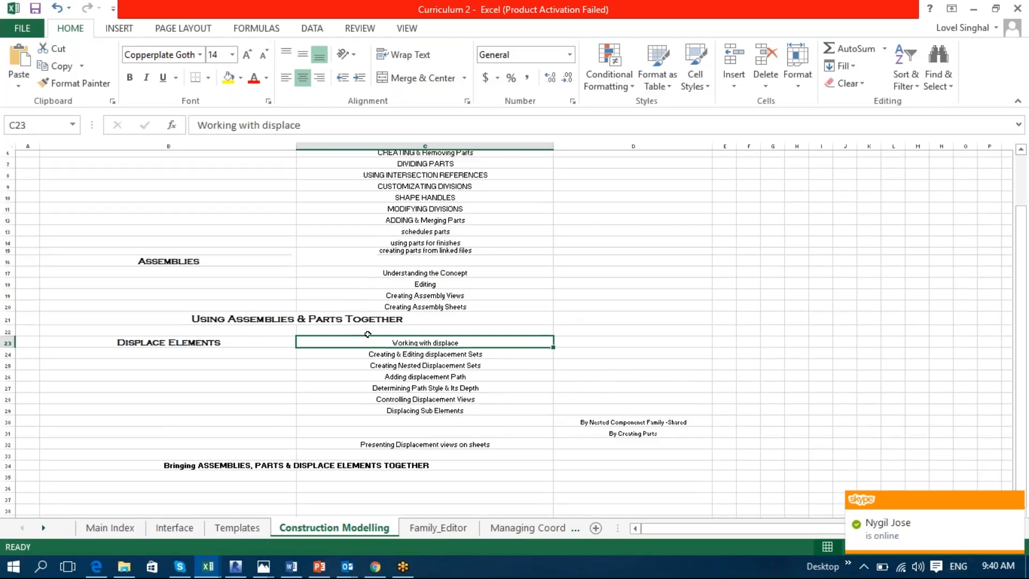
click(369, 281)
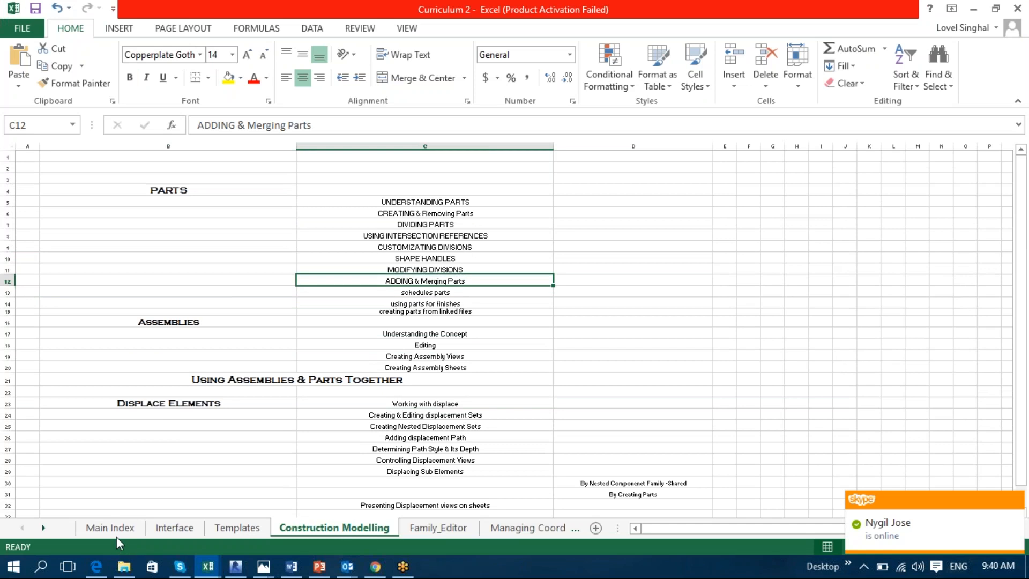
click(166, 528)
click(80, 213)
click(164, 170)
click(344, 184)
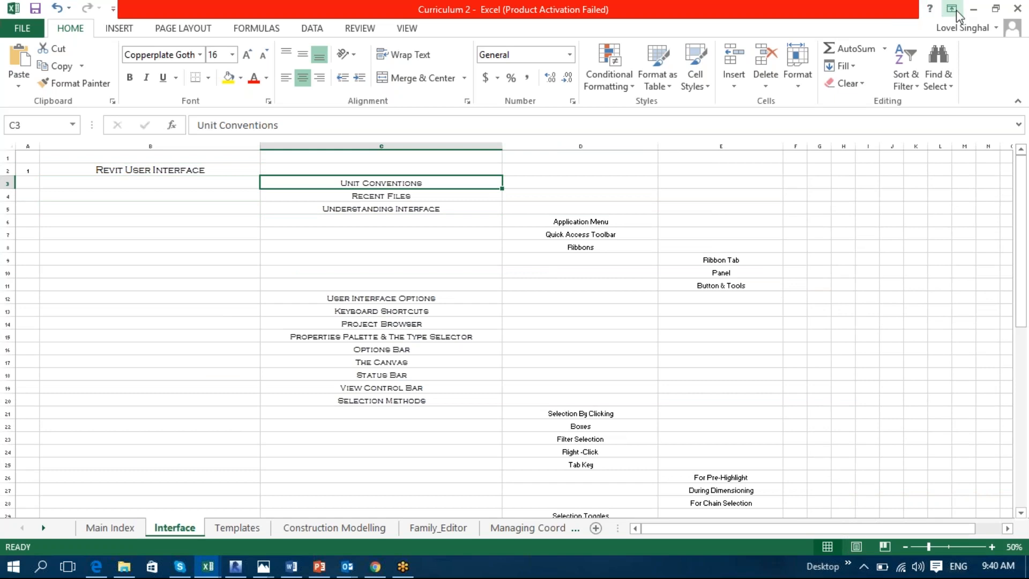
- Return to Revit and close all open views of rac_advanced_sample_project without saving the changes
click(973, 9)
middle_drag(657, 262, 662, 349)
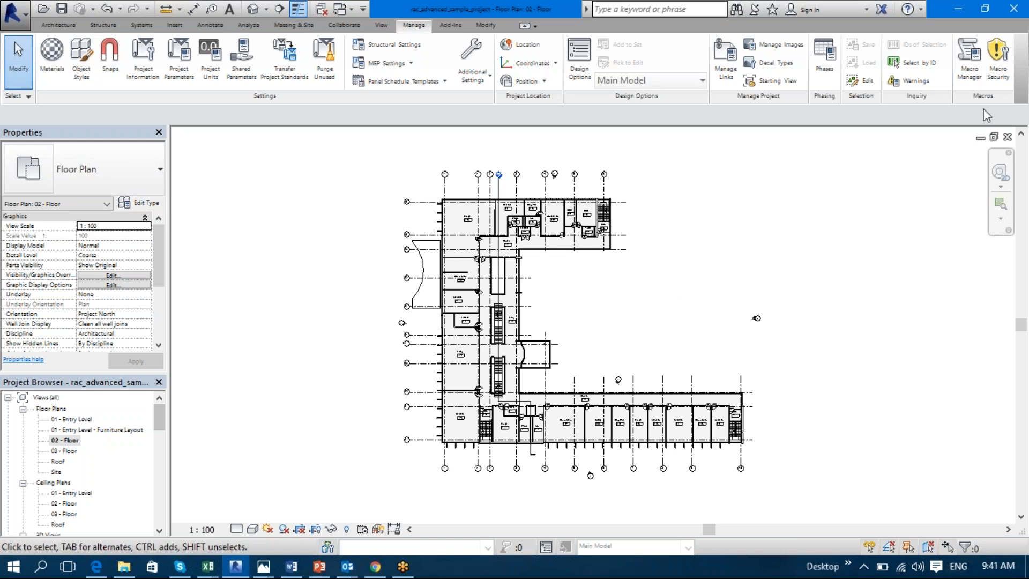
click(1006, 103)
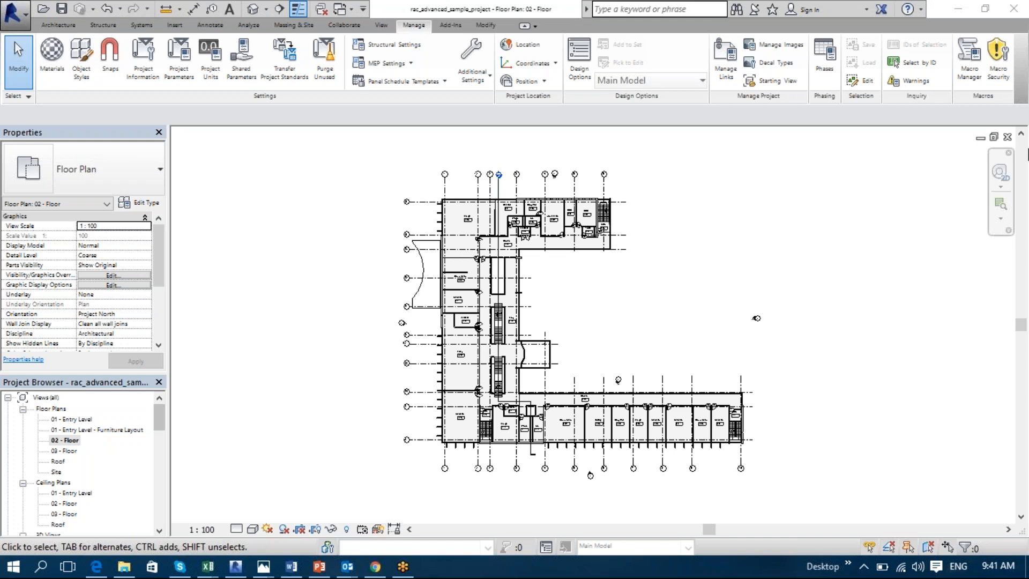
click(1009, 137)
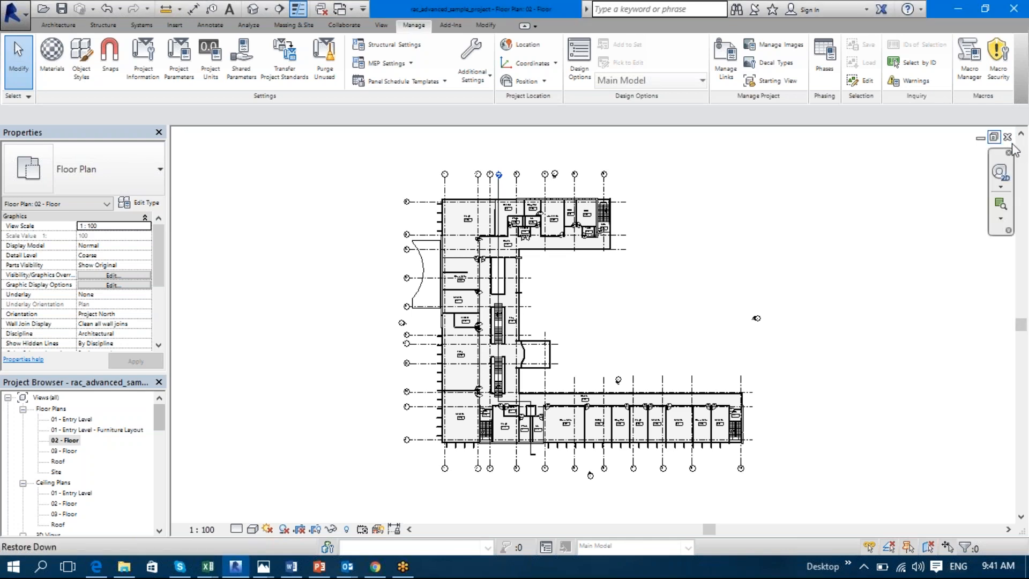
click(1009, 138)
click(1009, 138)
click(1009, 137)
click(1009, 138)
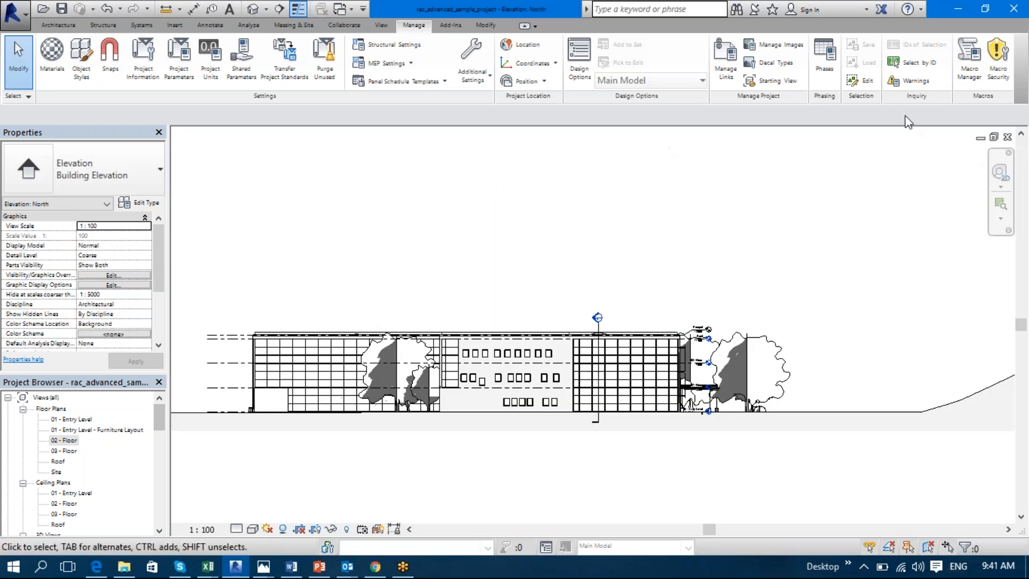
click(1008, 137)
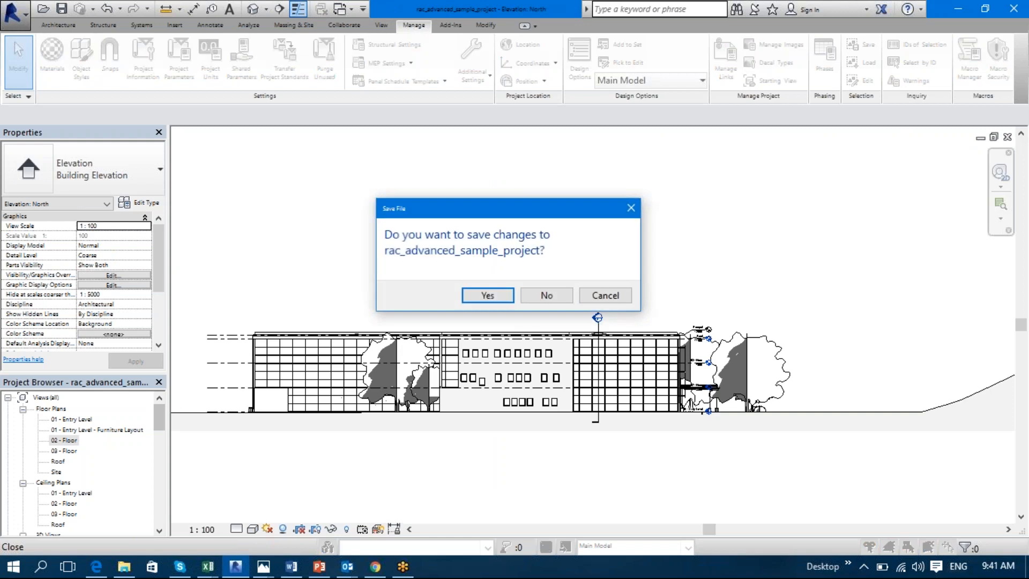
click(562, 294)
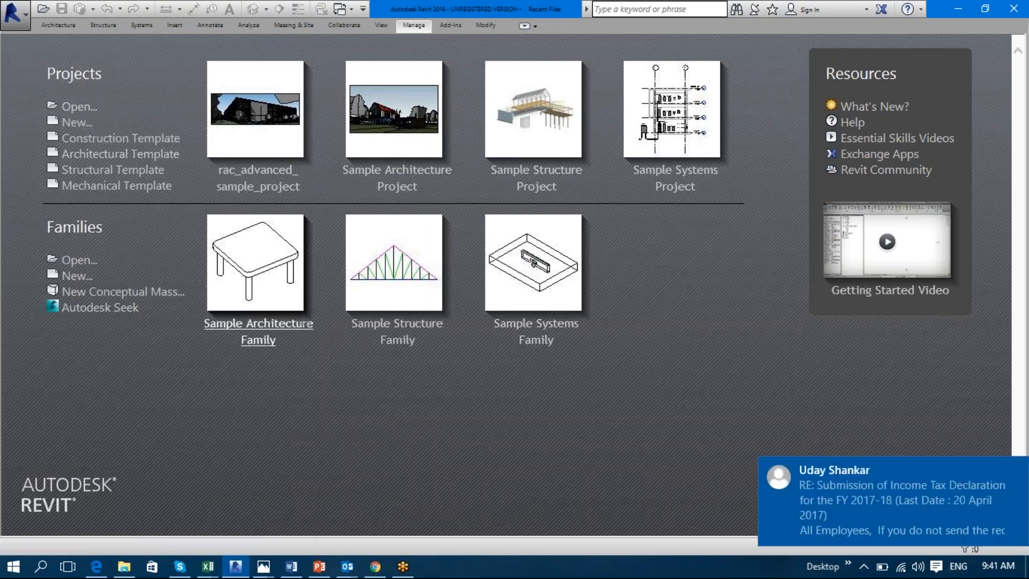
- Create a new project with the template file set to <None> and the metric system of measurement
click(78, 124)
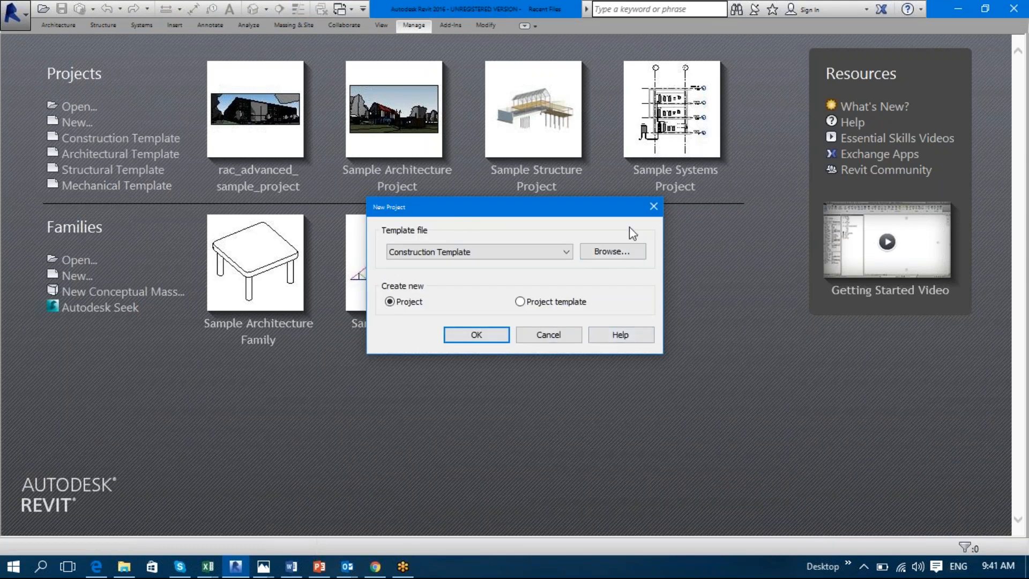
click(555, 252)
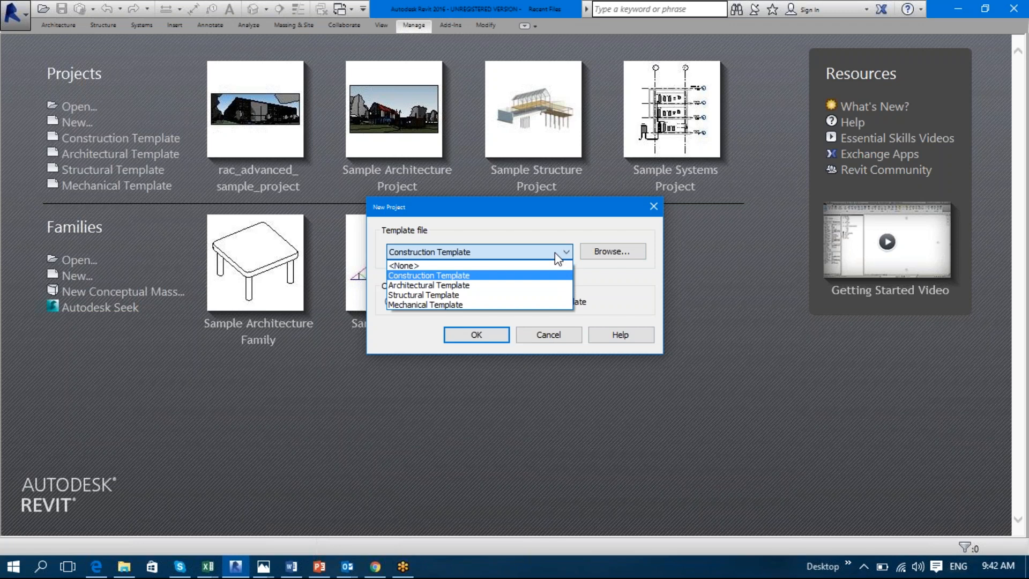
click(621, 265)
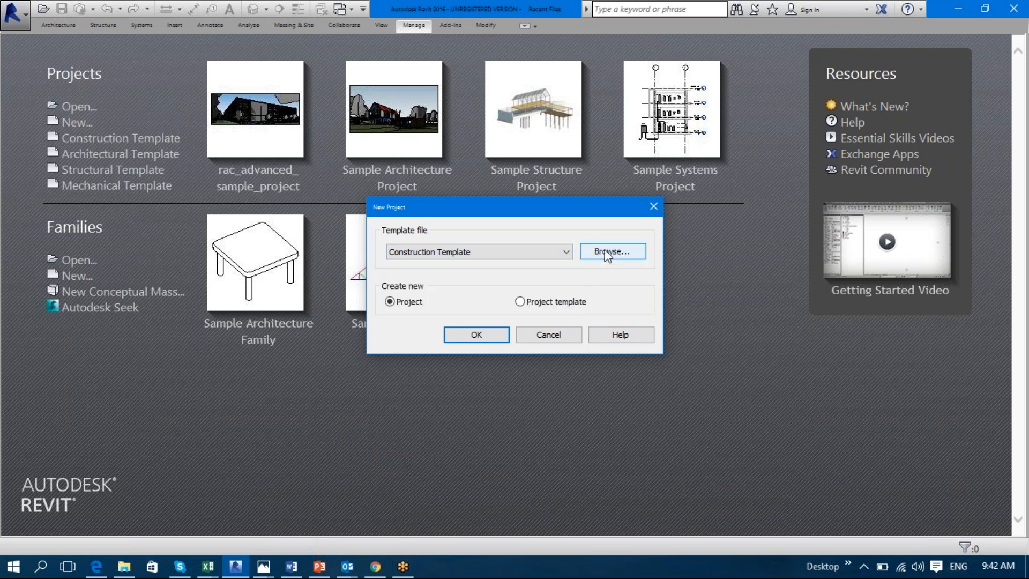
click(531, 252)
click(425, 267)
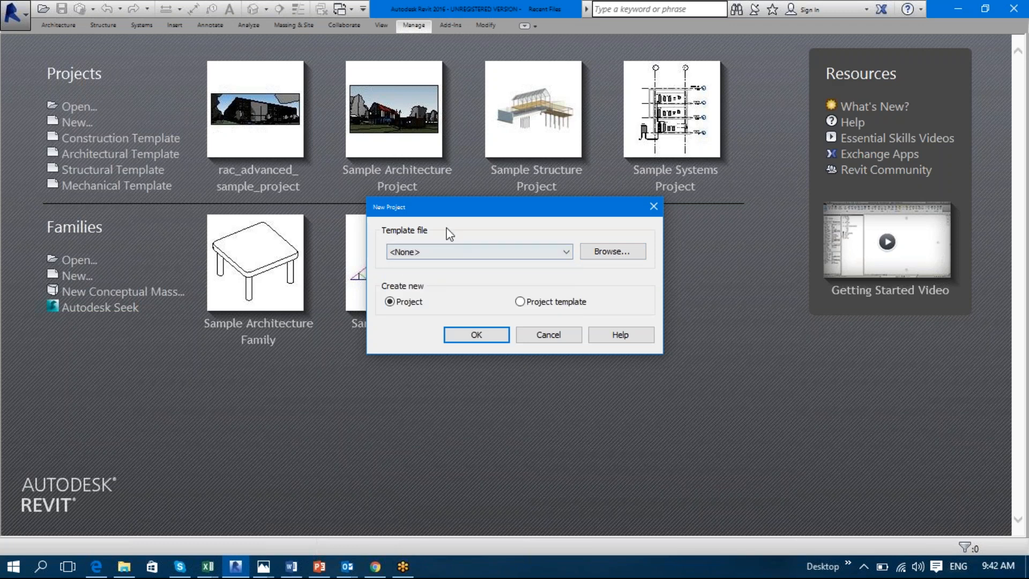
click(479, 335)
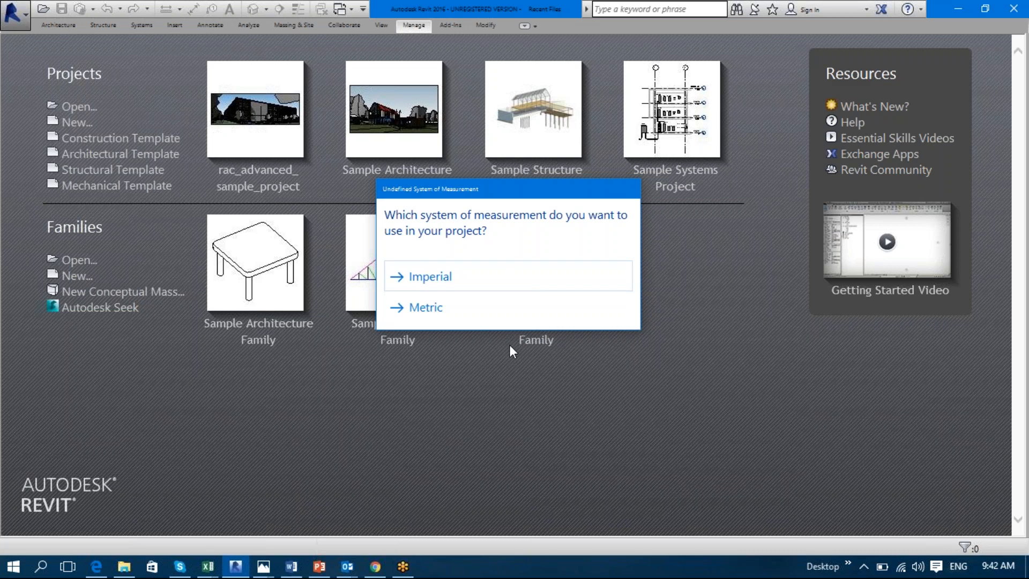
click(455, 320)
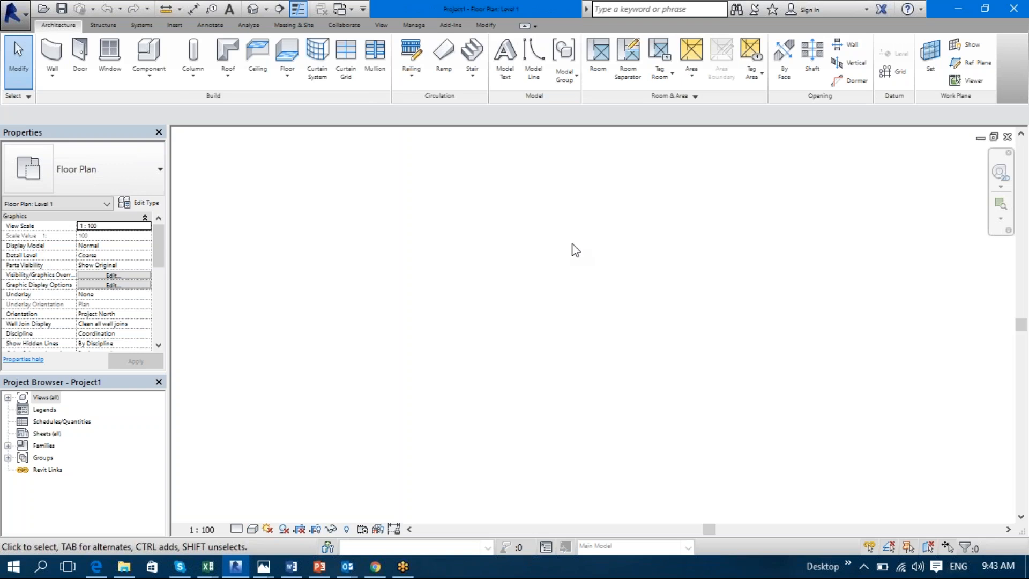
- Examine the structural, floor and ceiling plan views in the new project's browser, and close the project
click(7, 398)
click(23, 409)
click(22, 430)
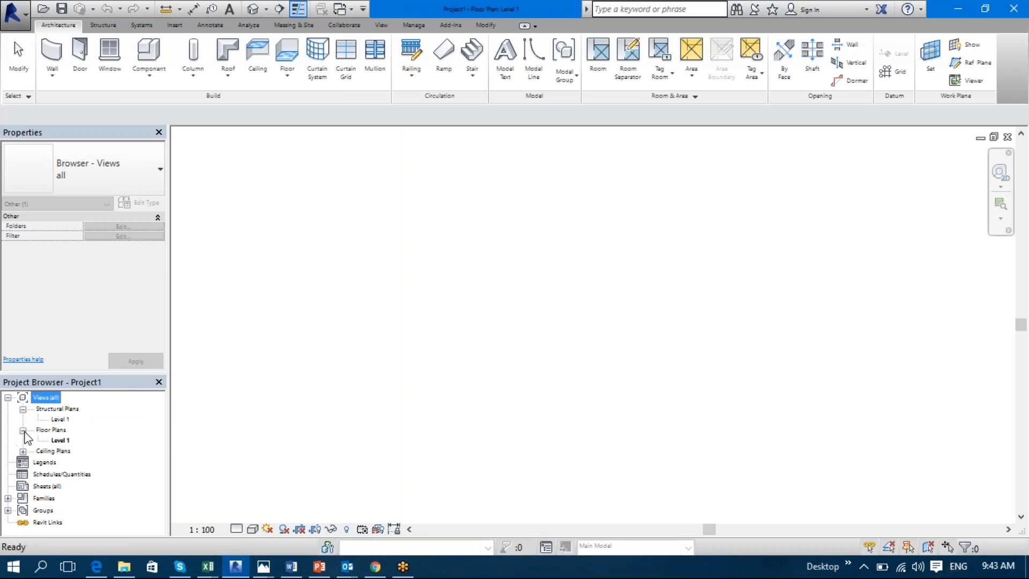
click(22, 451)
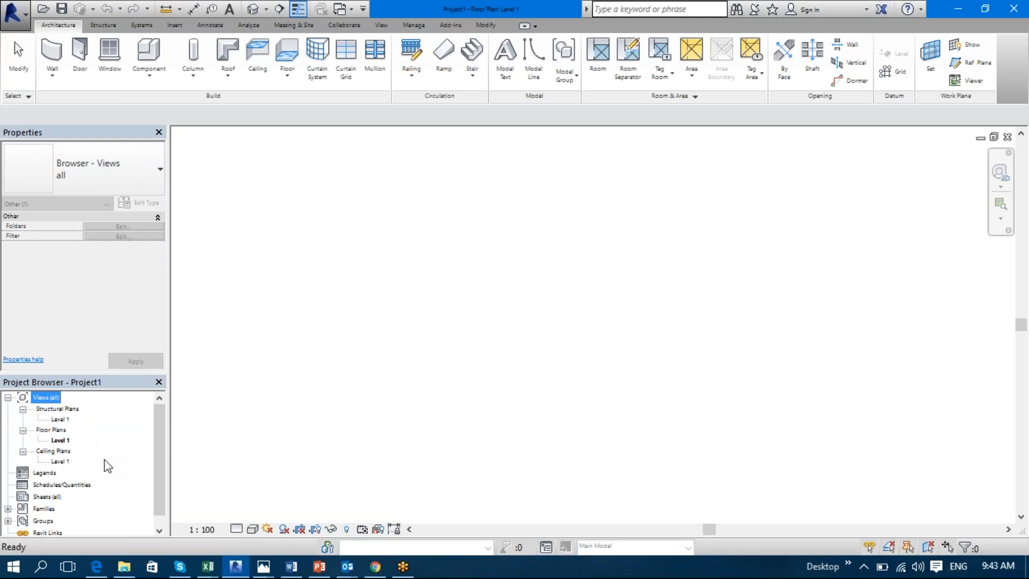
scroll(157, 453, down, 1)
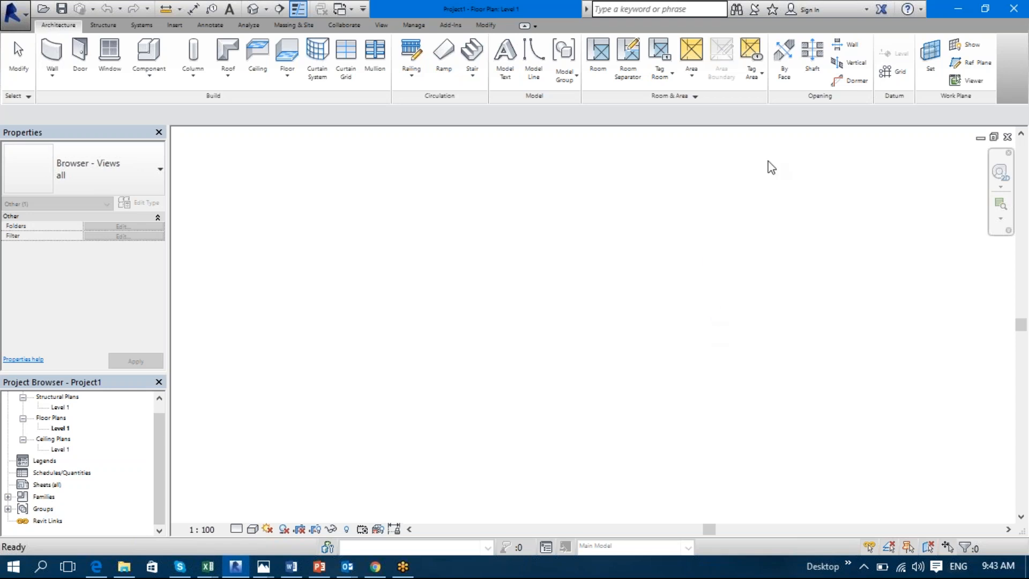
click(1008, 138)
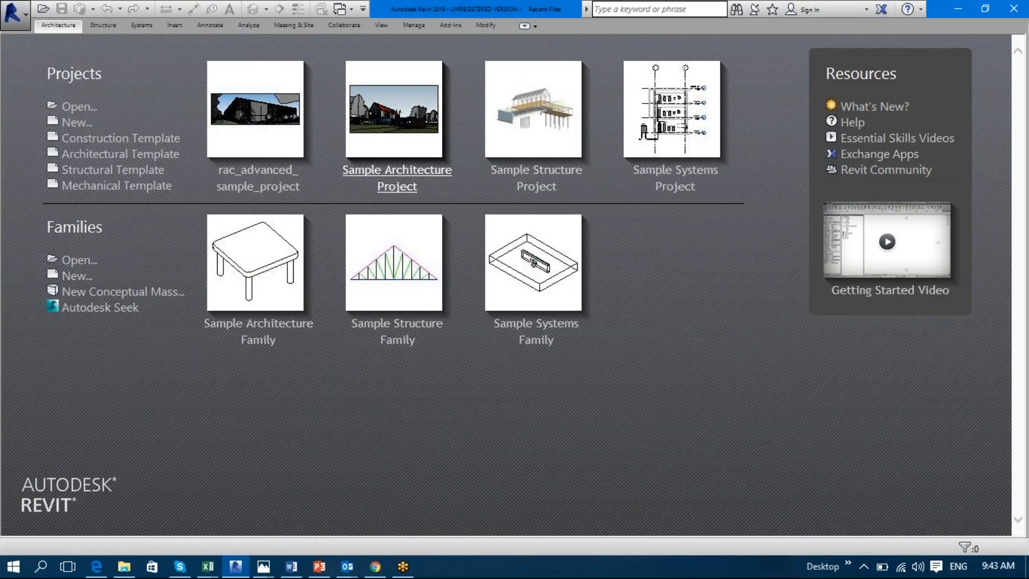
- Create a new project from the DefaultMetric template in the US Metric templates folder
click(77, 123)
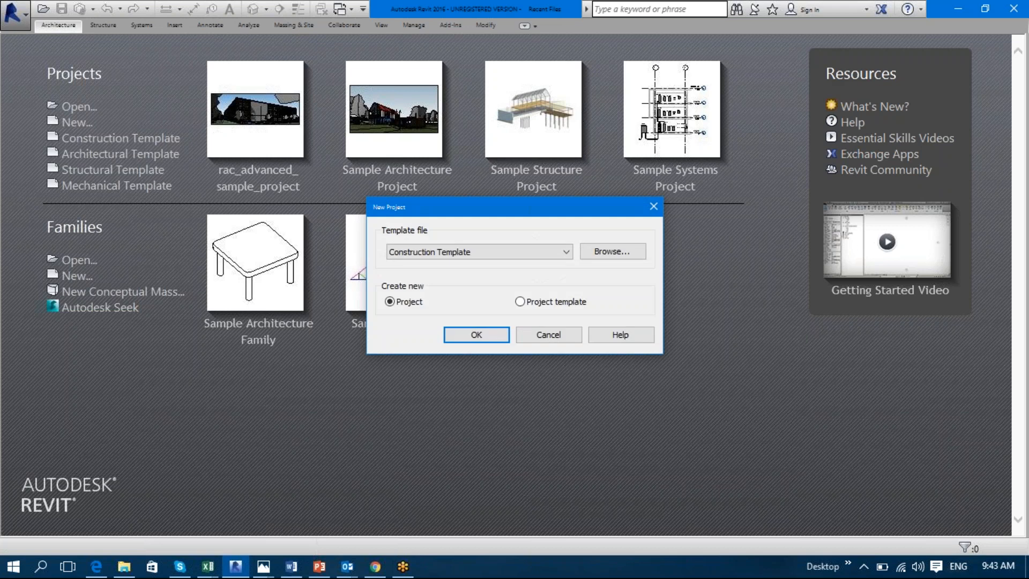
click(541, 252)
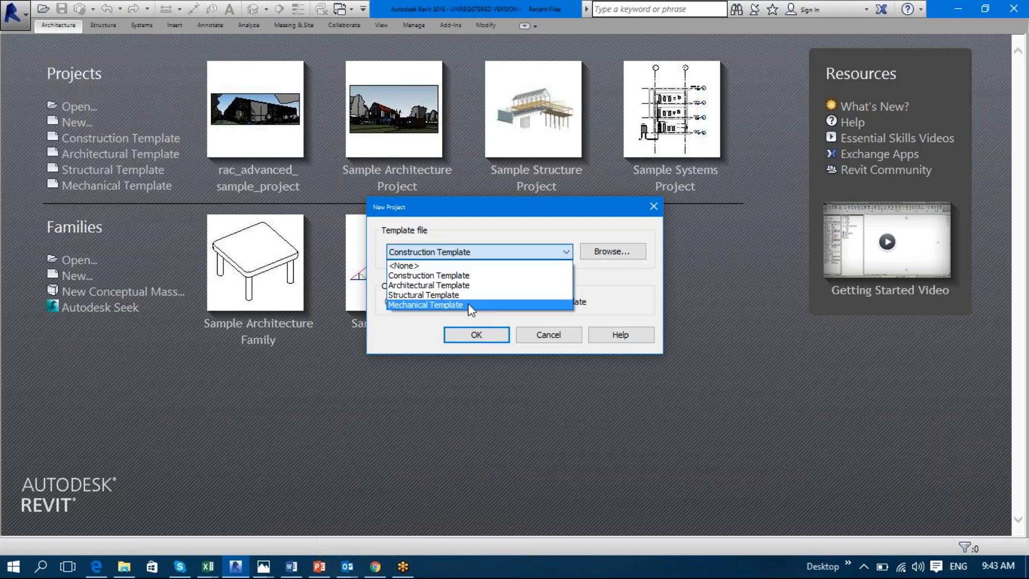
click(531, 275)
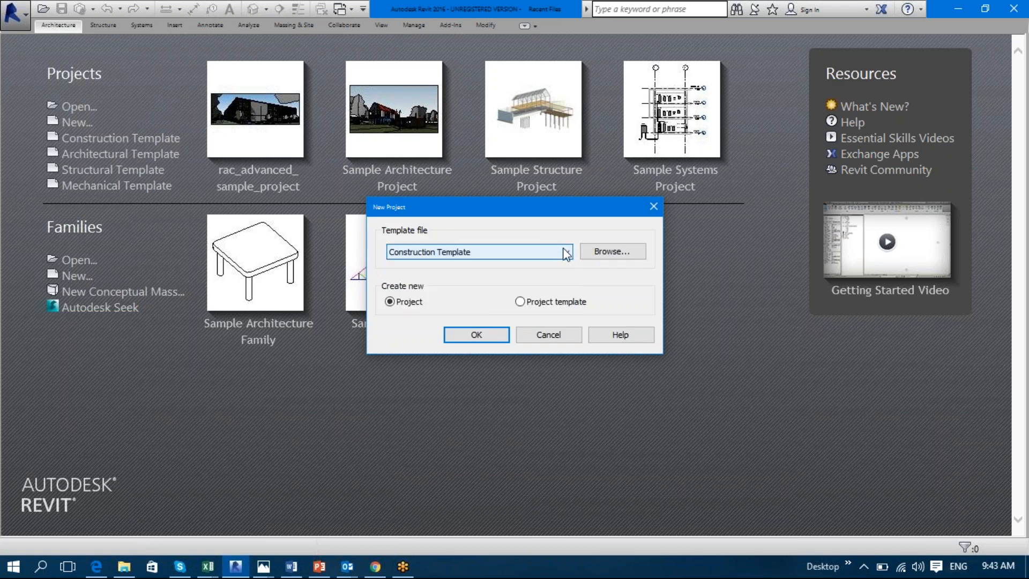
click(624, 256)
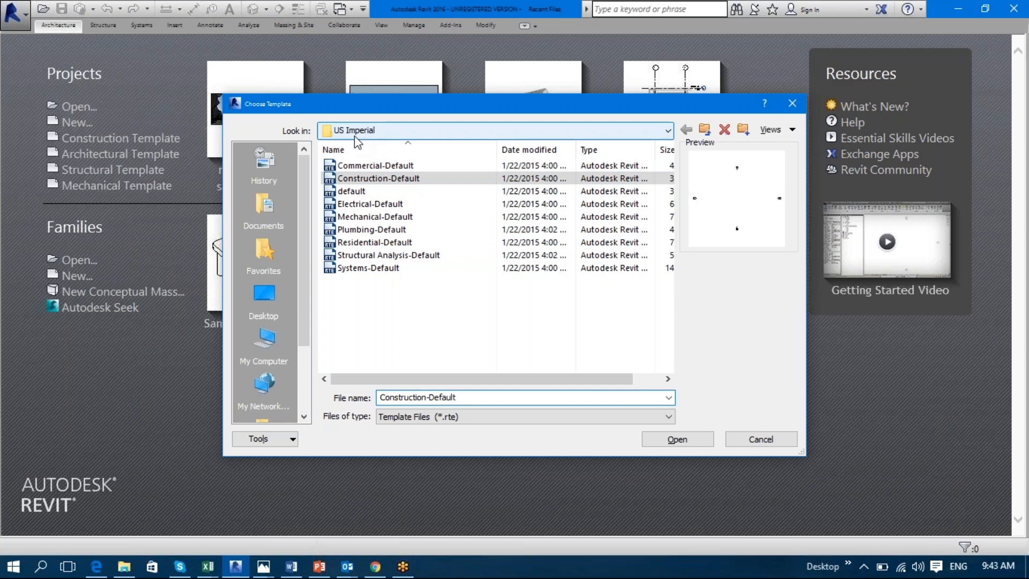
click(668, 130)
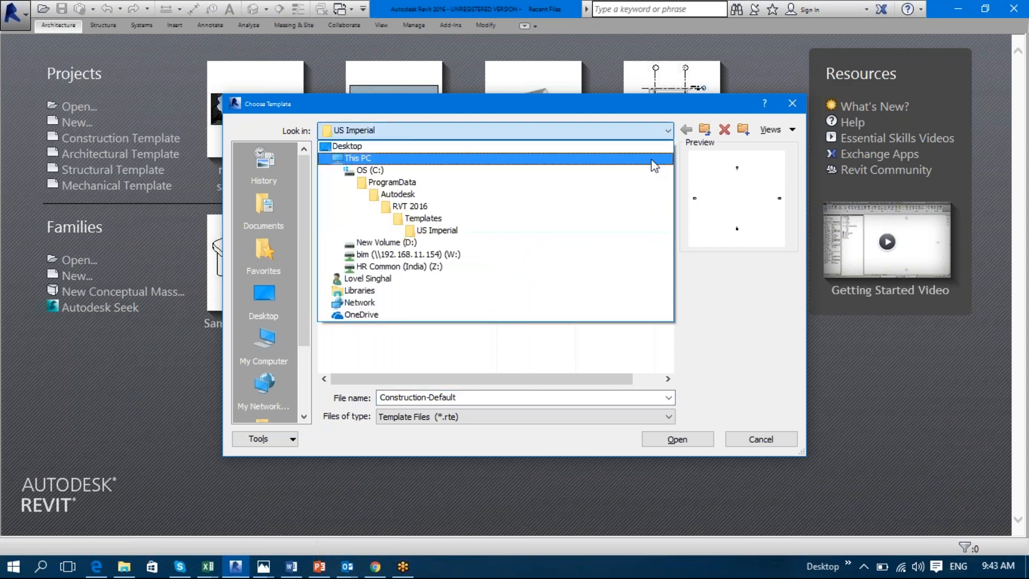
click(504, 219)
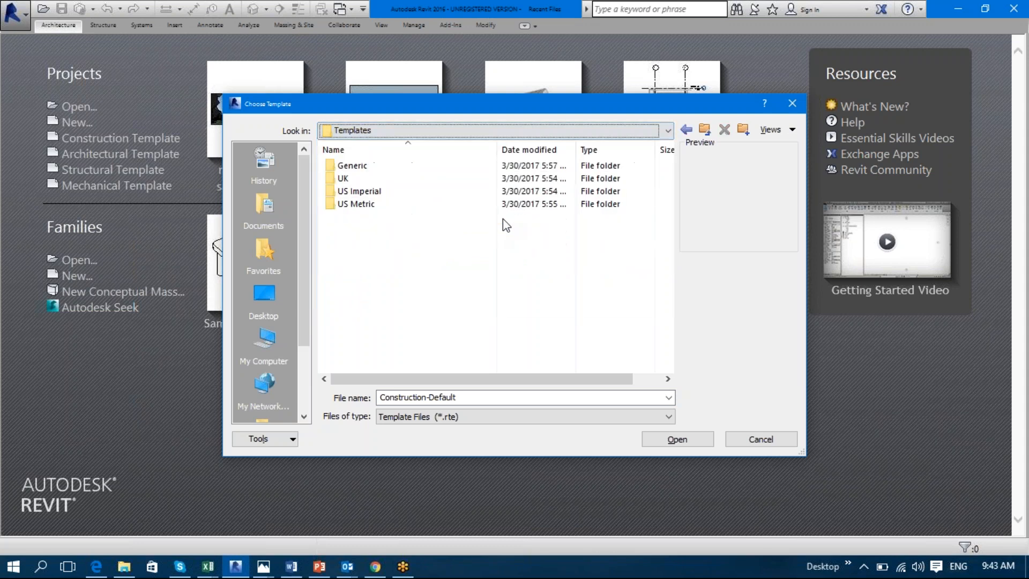
double_click(382, 205)
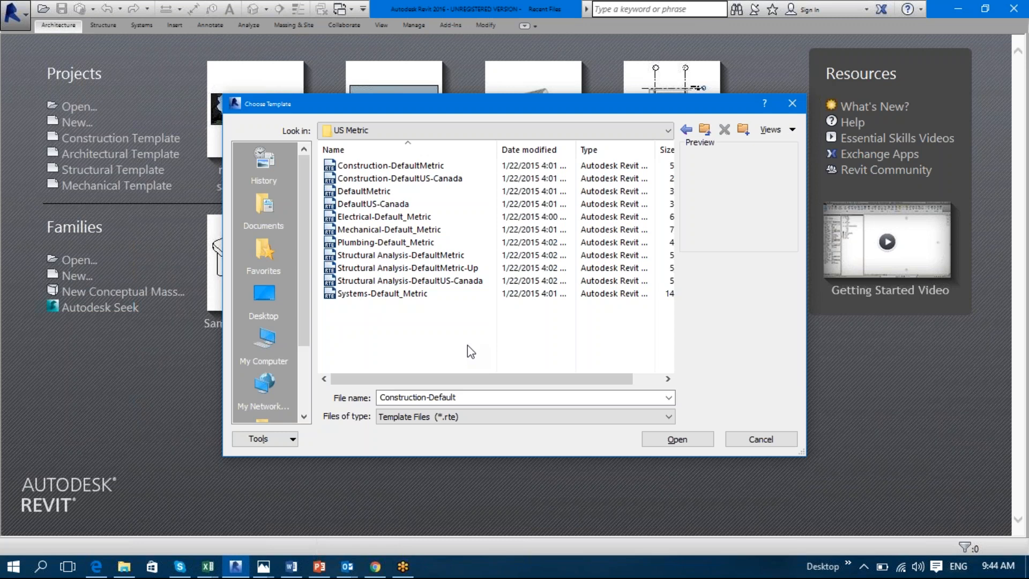
click(396, 194)
click(689, 443)
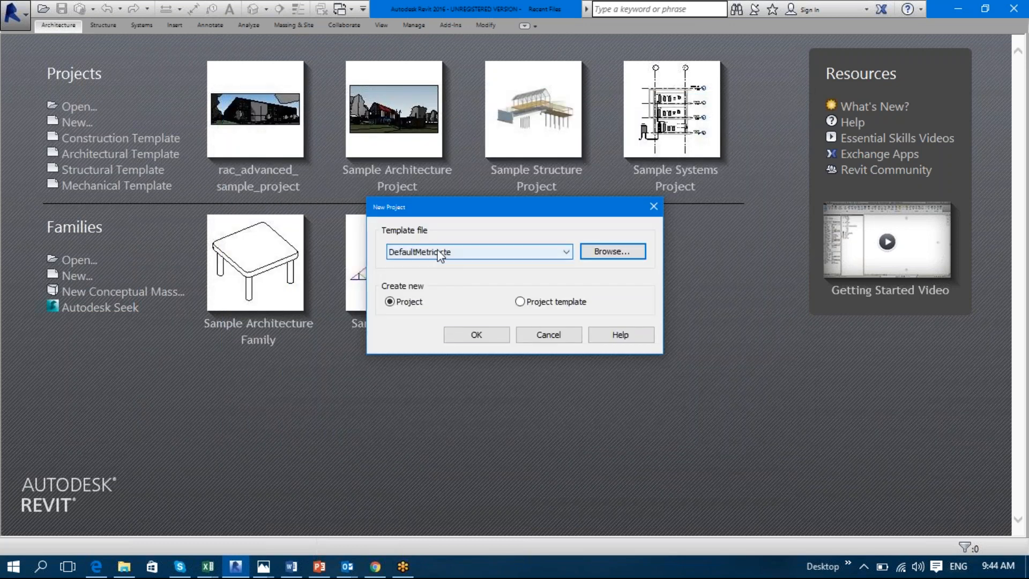
click(483, 338)
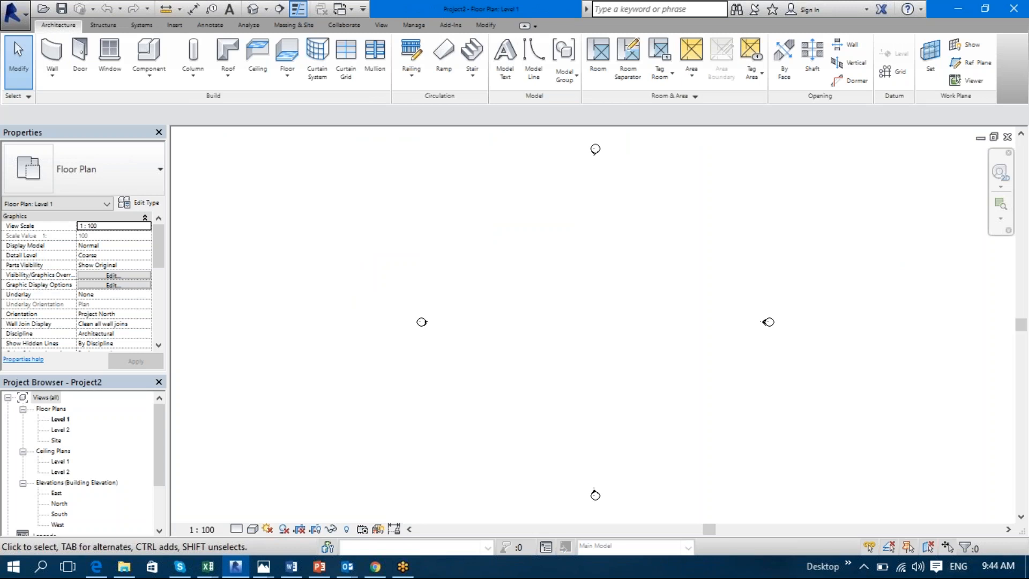
middle_drag(600, 338, 535, 317)
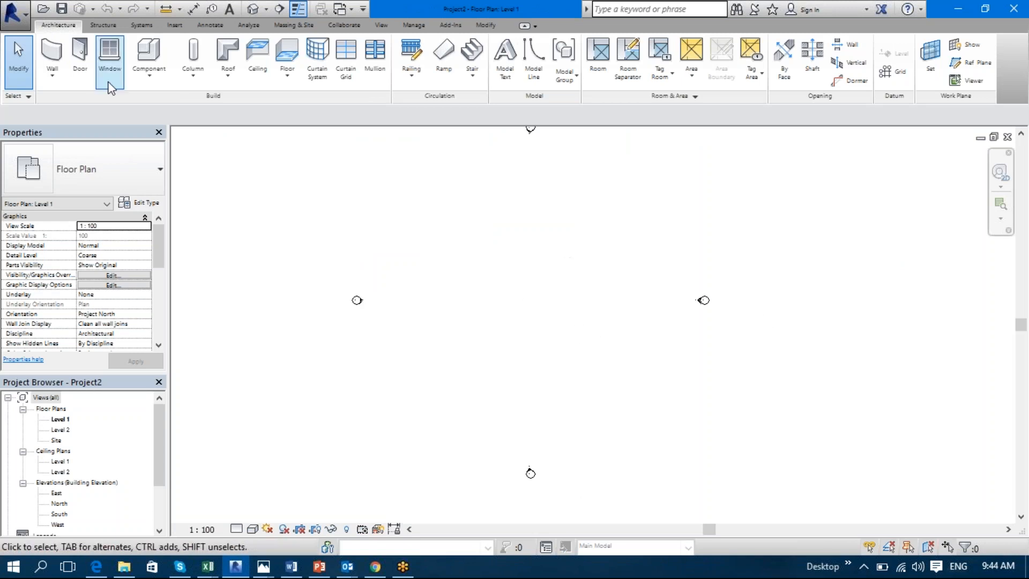
- Create another new project using the Structural Template
click(22, 26)
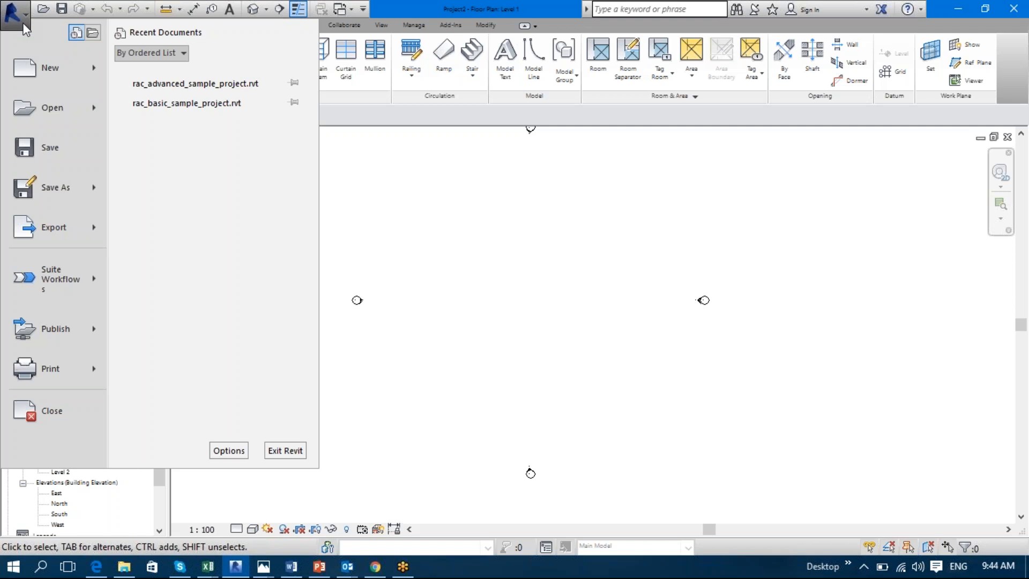
mouse_move(97, 75)
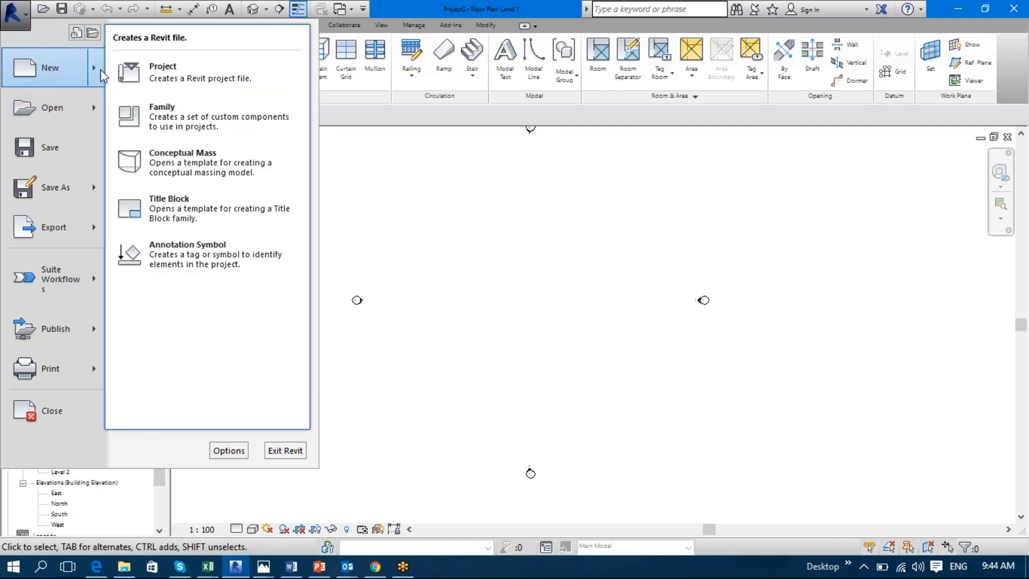
click(169, 78)
click(509, 252)
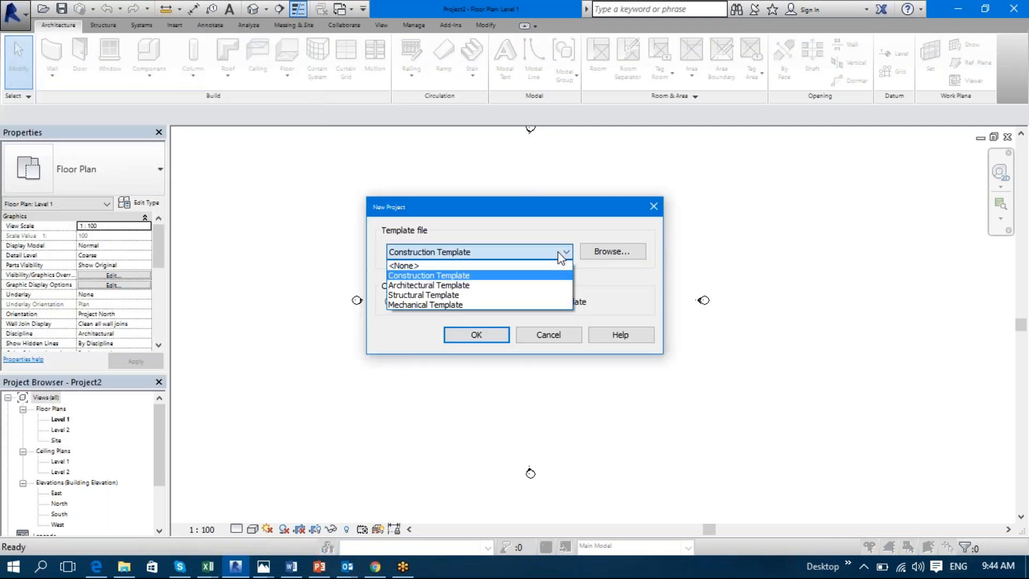
click(484, 285)
click(485, 252)
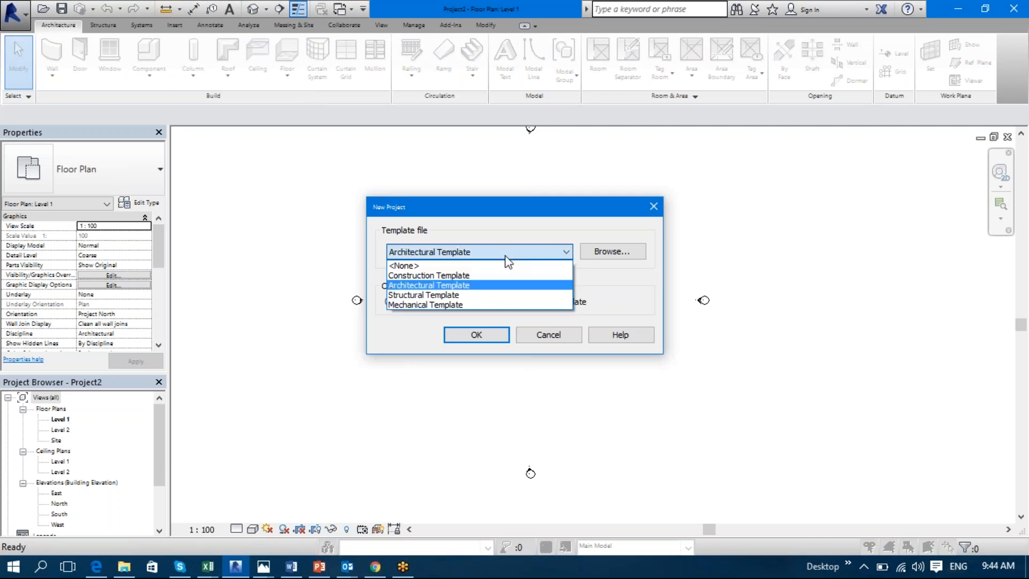
click(501, 296)
click(497, 335)
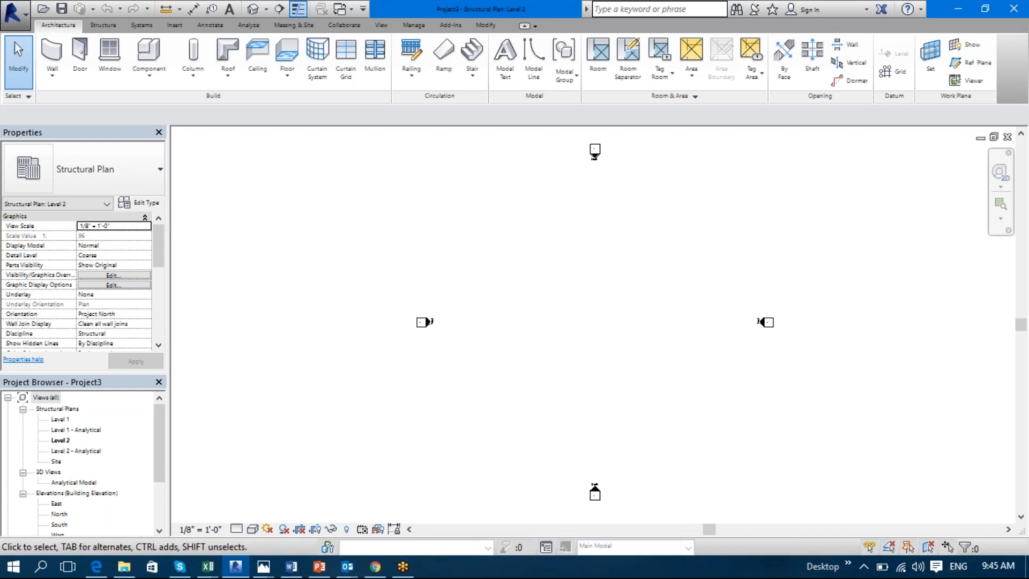
- Tile the open views of both projects side by side and zoom them all to fit
key(w)
key(t)
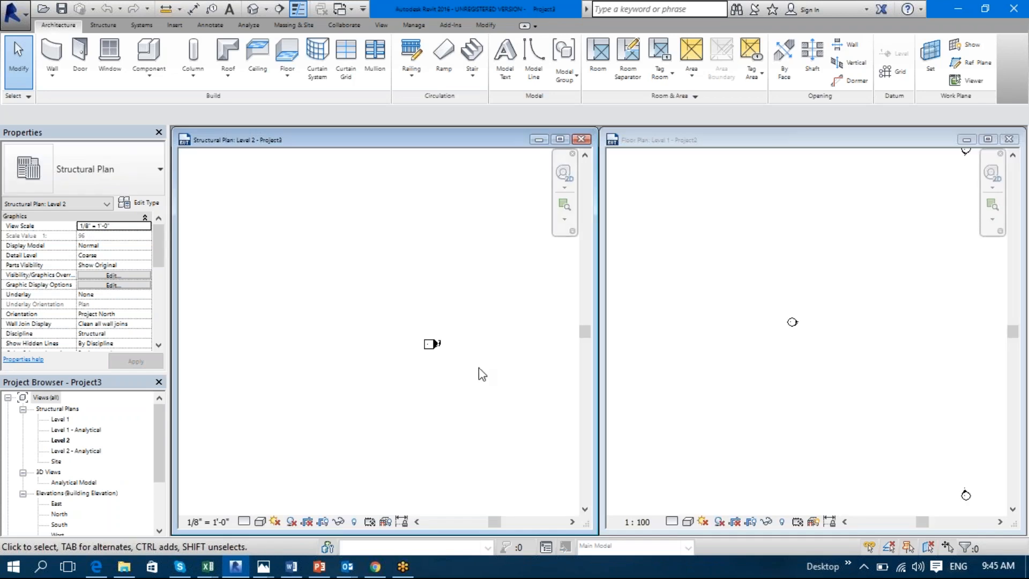
key(z)
key(a)
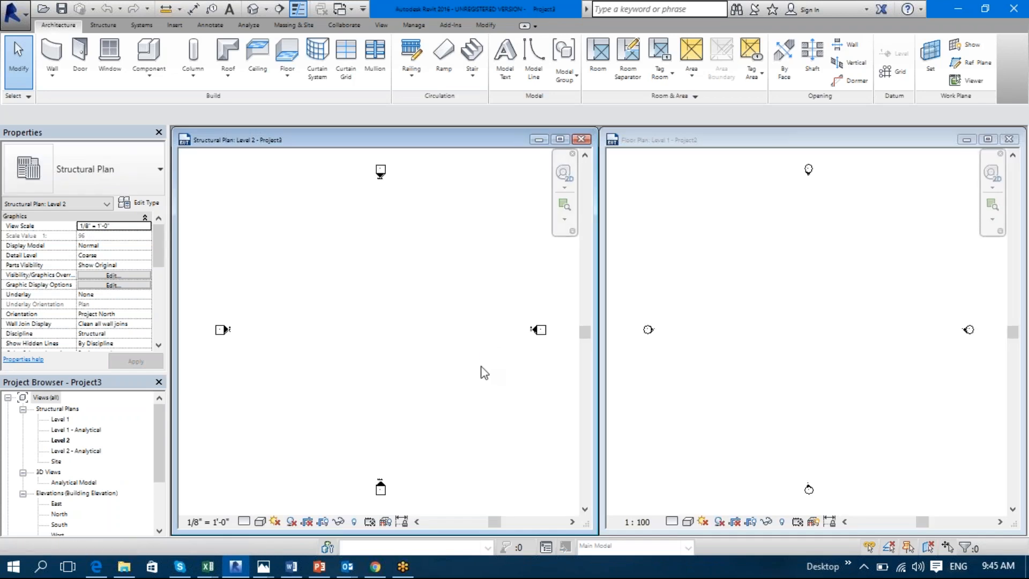
- Compare the browser views of the architectural and structural projects, and examine the Level 2 structural plan's Discipline property
click(732, 368)
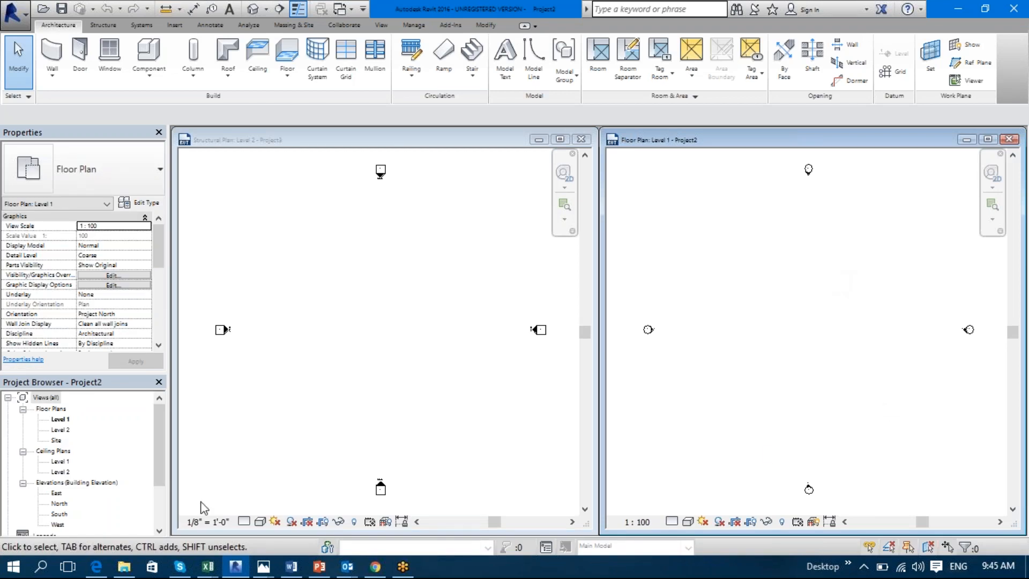
mouse_move(159, 447)
mouse_down()
mouse_move(159, 479)
mouse_move(164, 444)
mouse_up()
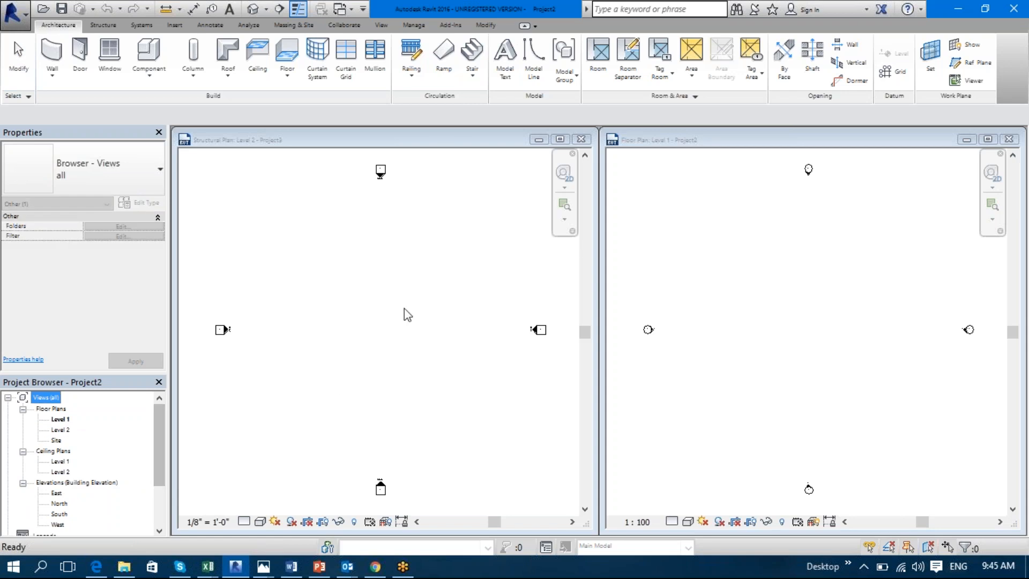
click(324, 345)
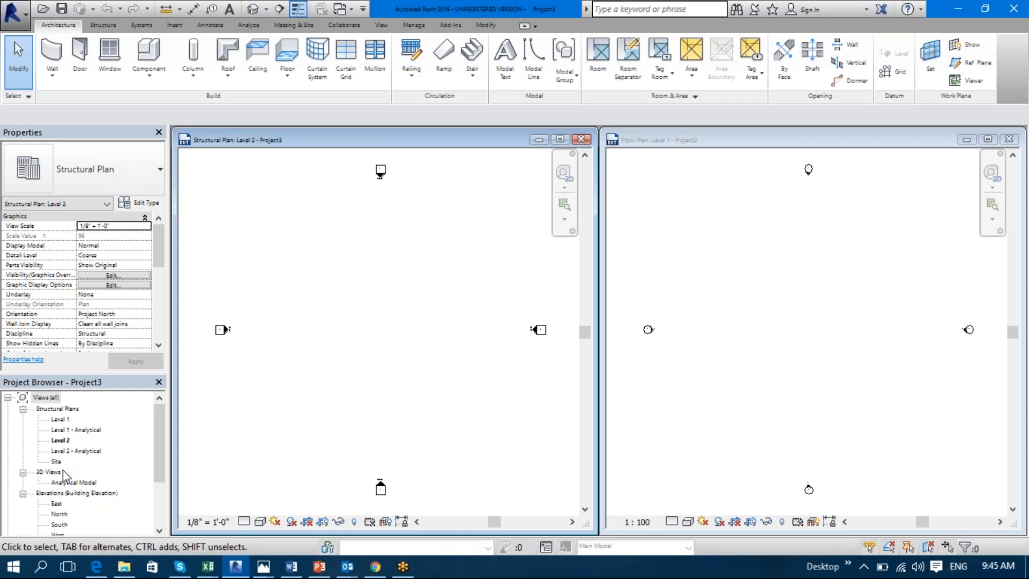
click(705, 362)
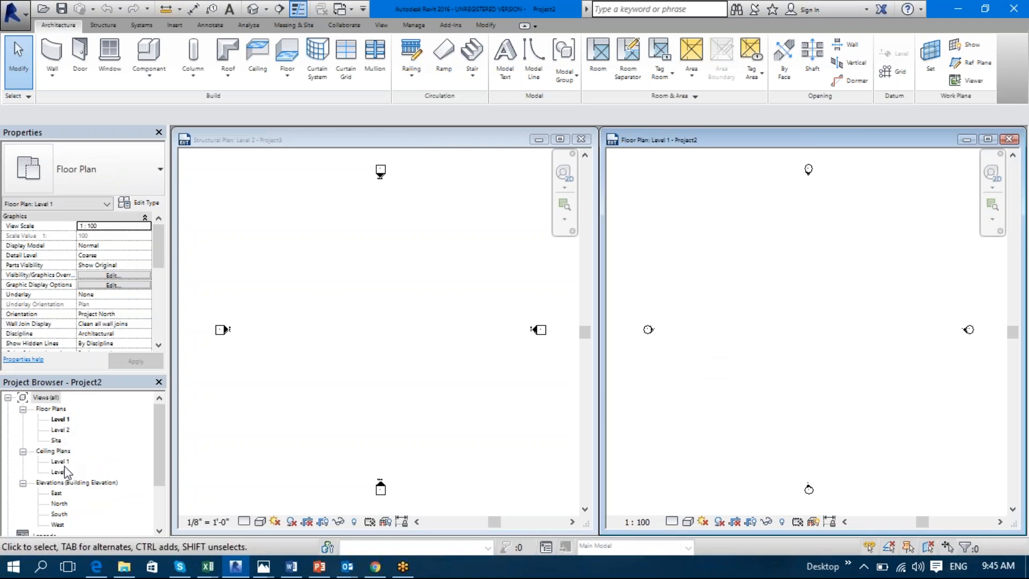
click(342, 436)
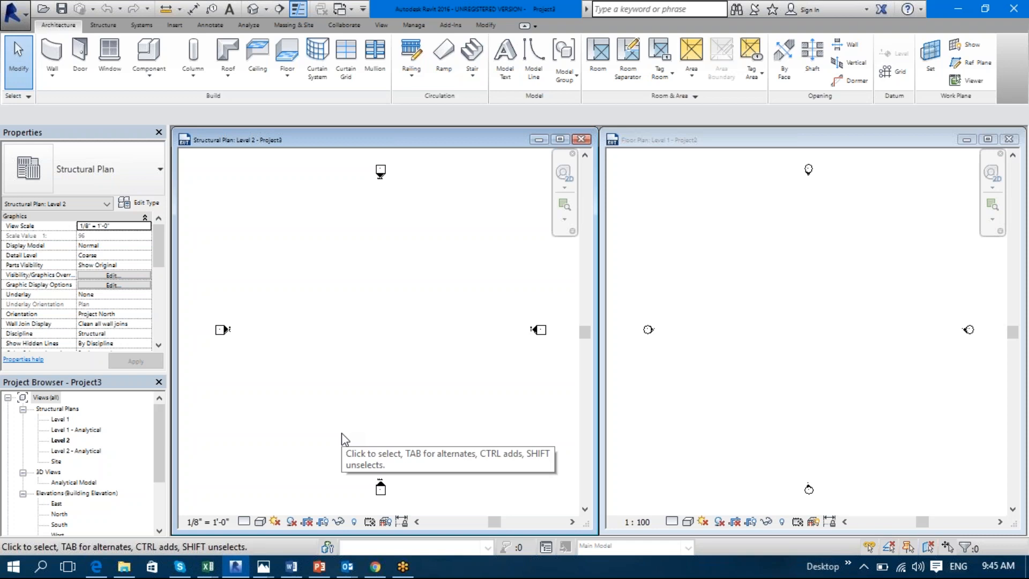
click(158, 345)
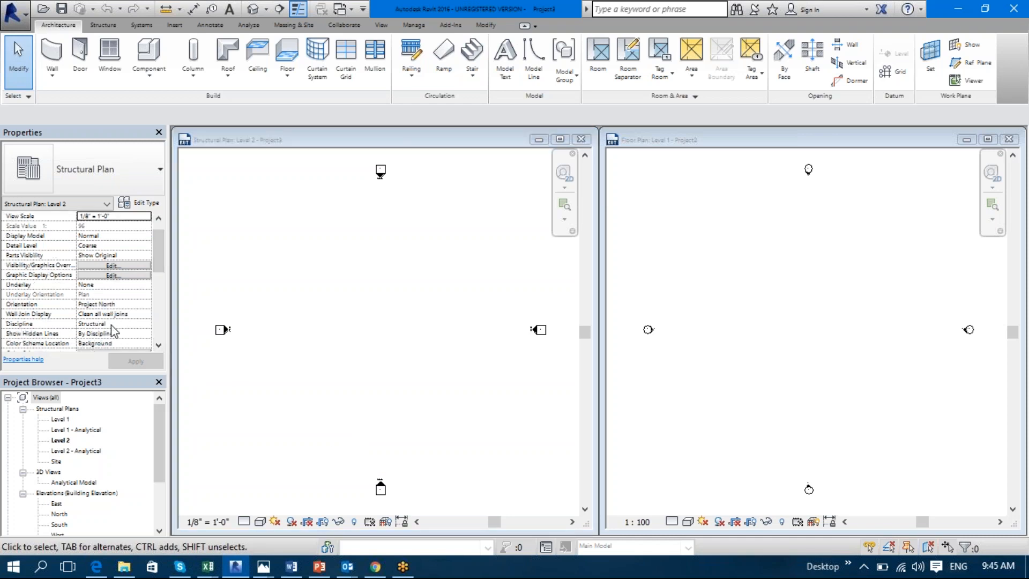
- Draw a horizontal Generic - 8" wall about 15' long in the Level 2 structural plan
click(397, 394)
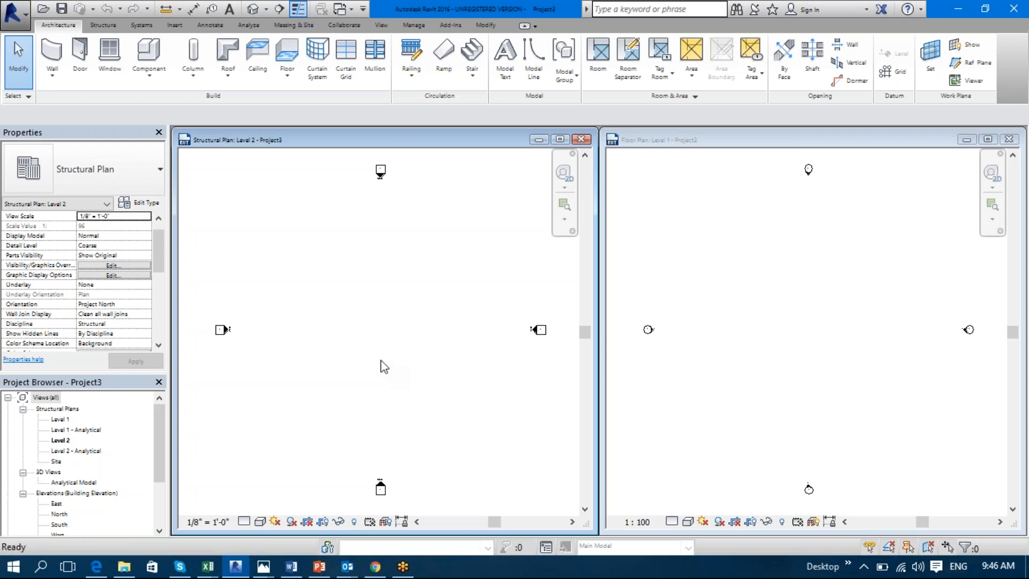
key(w)
key(a)
click(338, 315)
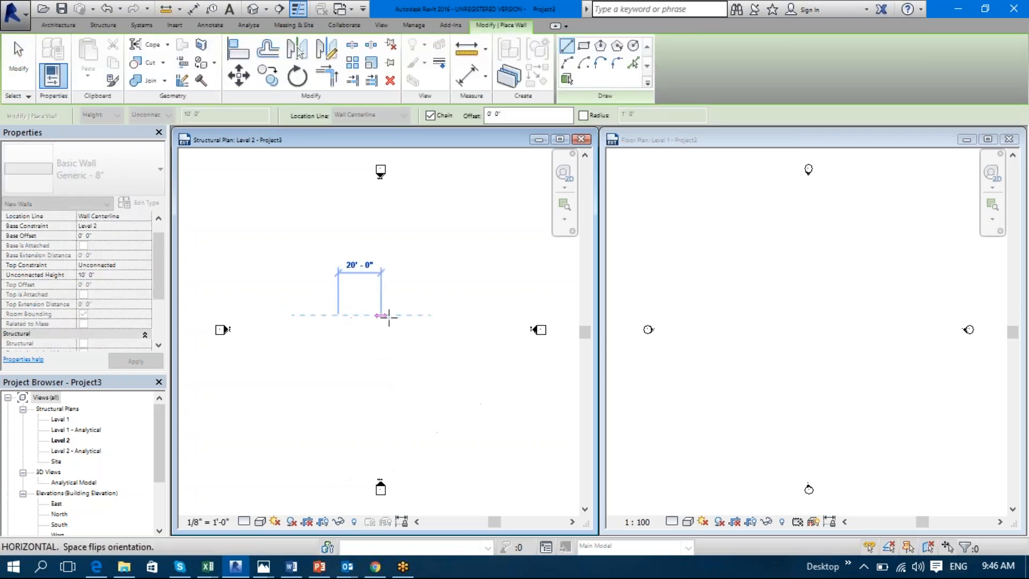
scroll(407, 316, up, 4)
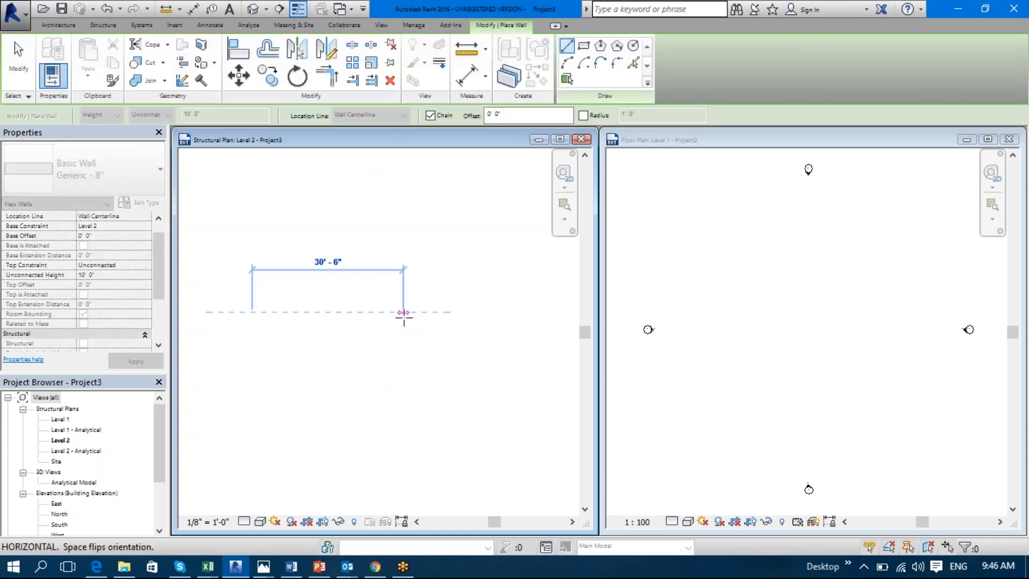
click(326, 312)
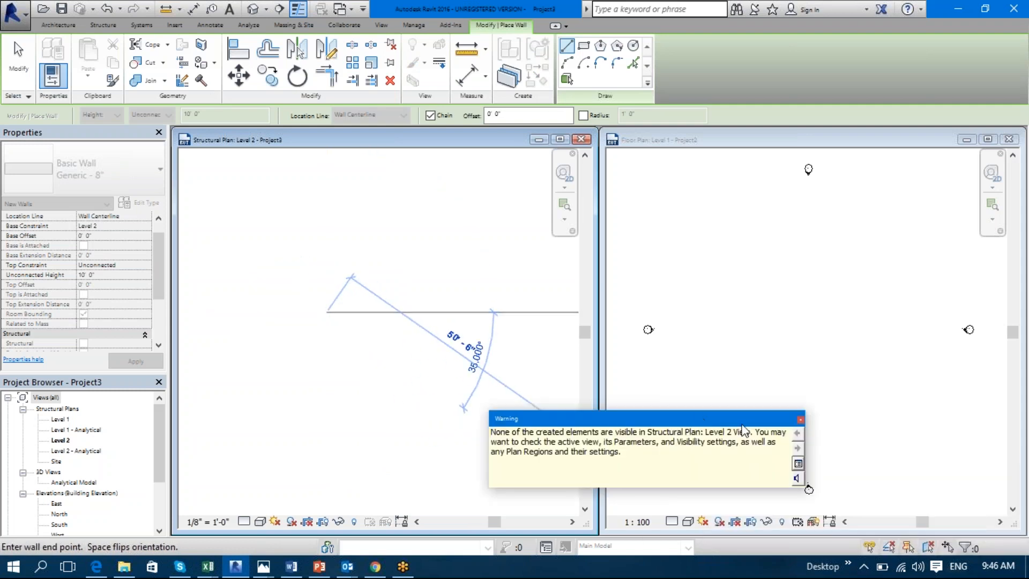
key(Escape)
key(Escape)
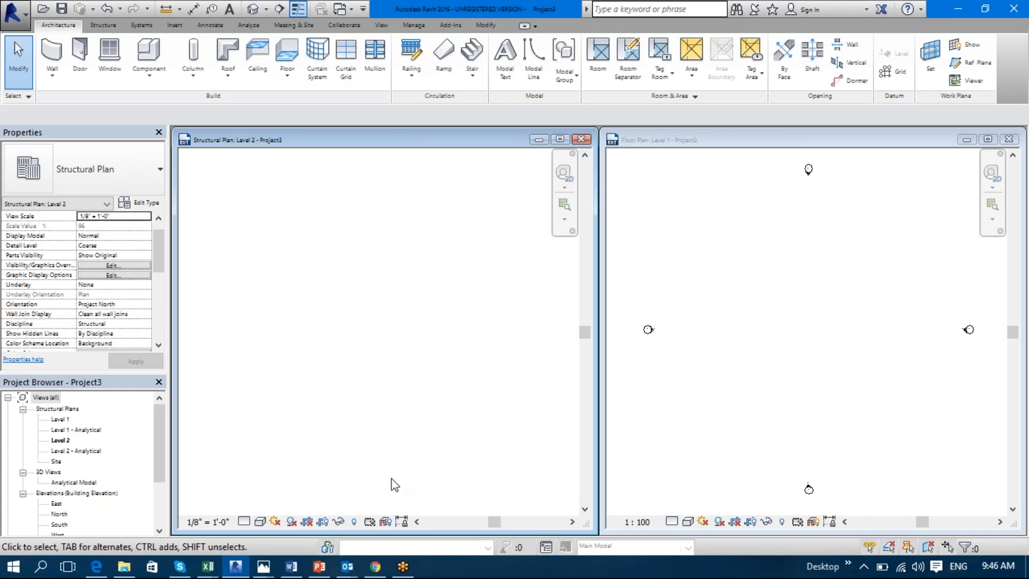
- Set the discipline of the Level 2 structural plan to Coordination
click(143, 325)
click(145, 325)
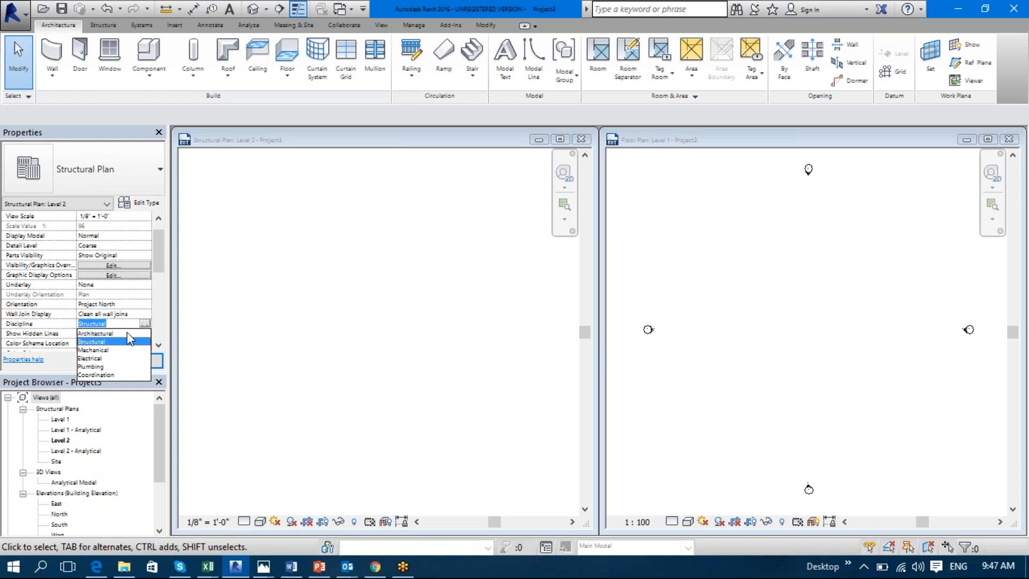
click(111, 377)
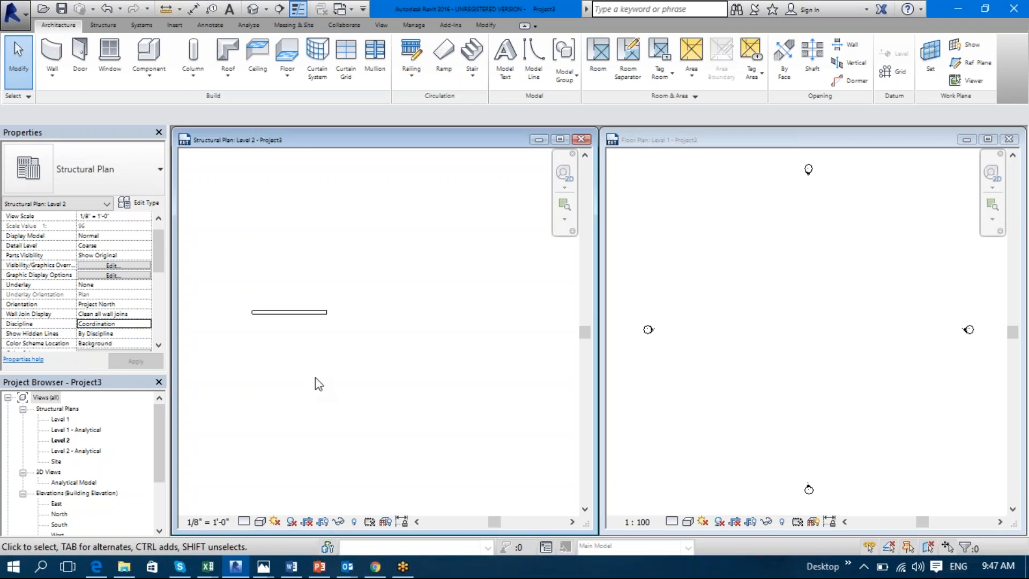
middle_drag(315, 378, 351, 384)
scroll(340, 342, up, 3)
- Make the wall's temporary length dimension permanent, and activate the Level 1 floor plan of the metric project
click(341, 345)
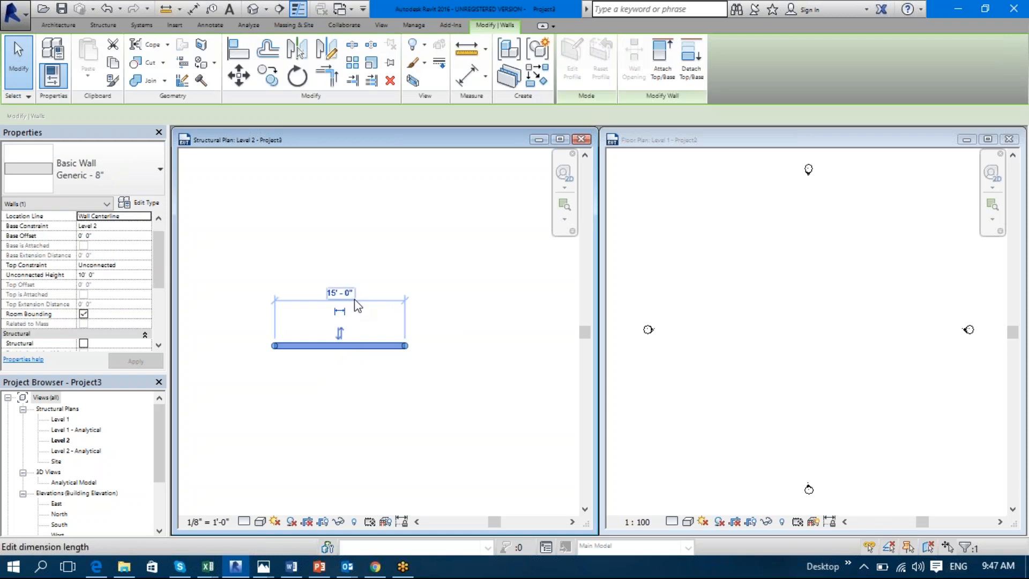
click(383, 400)
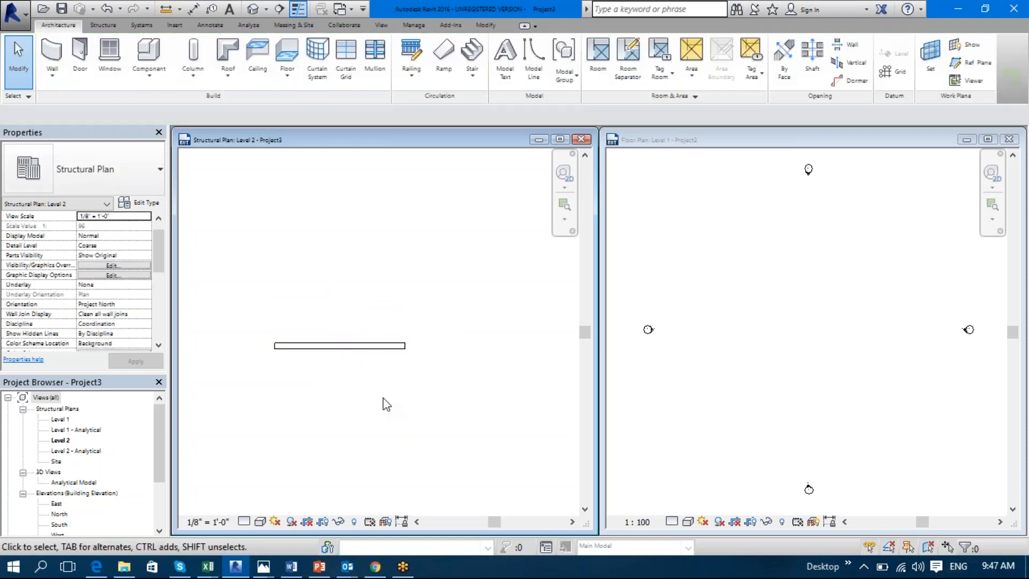
click(379, 349)
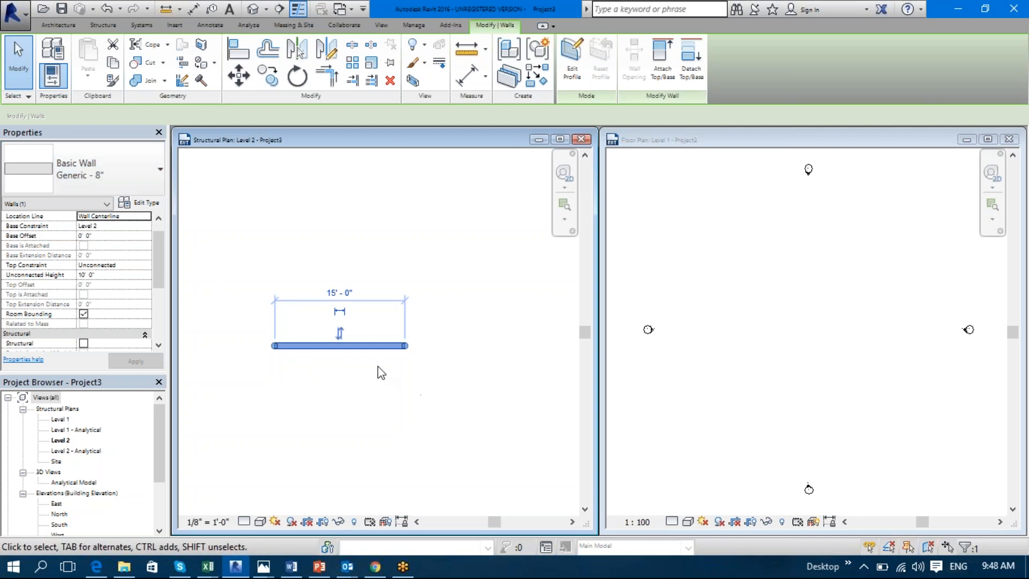
click(343, 312)
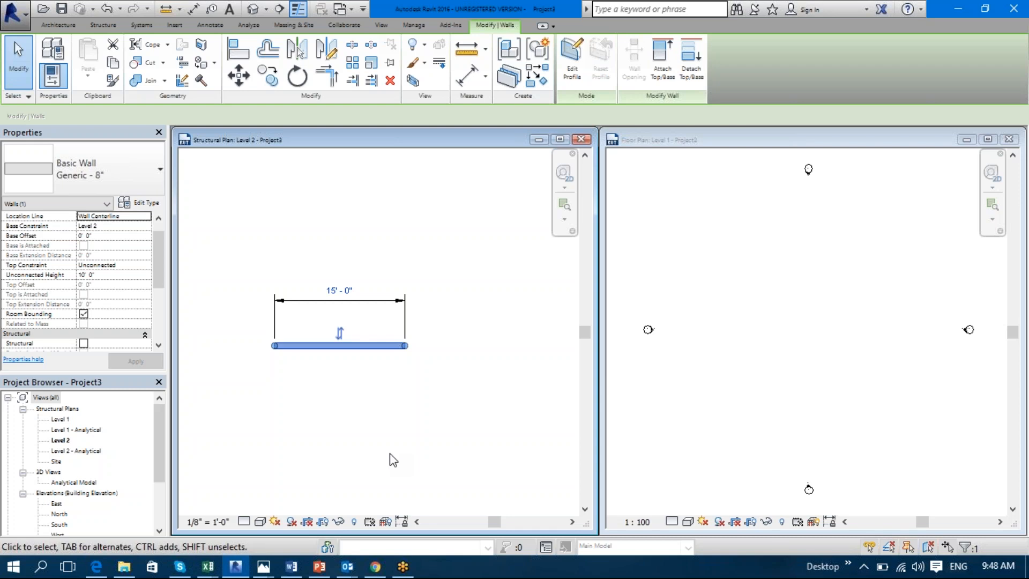
click(668, 399)
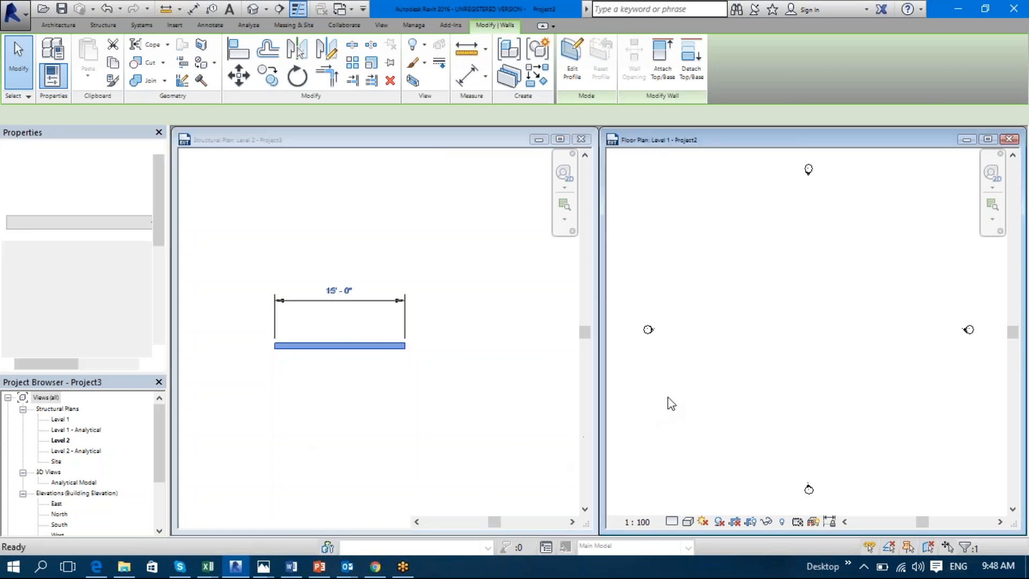
key(Escape)
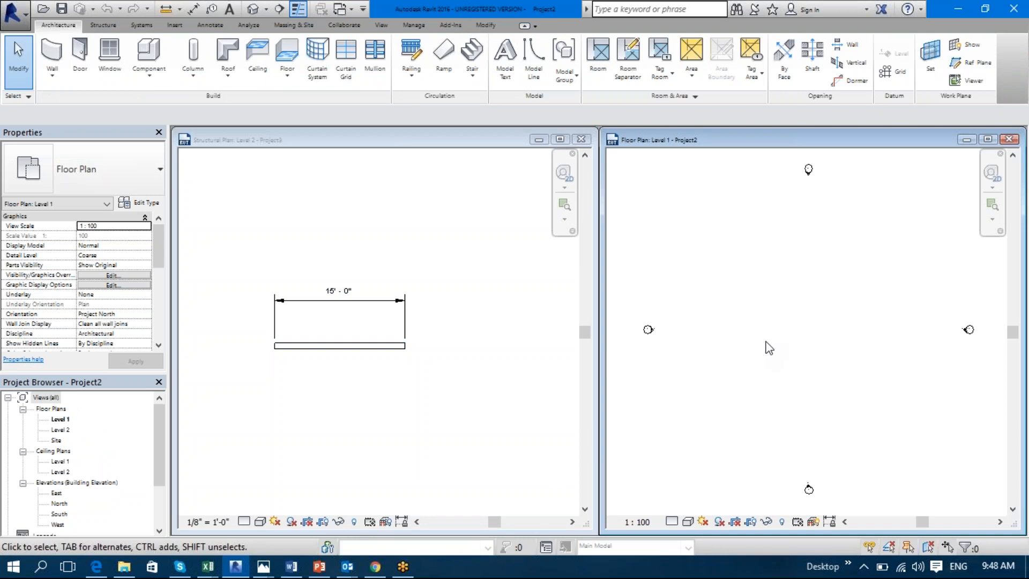
key(a)
click(762, 332)
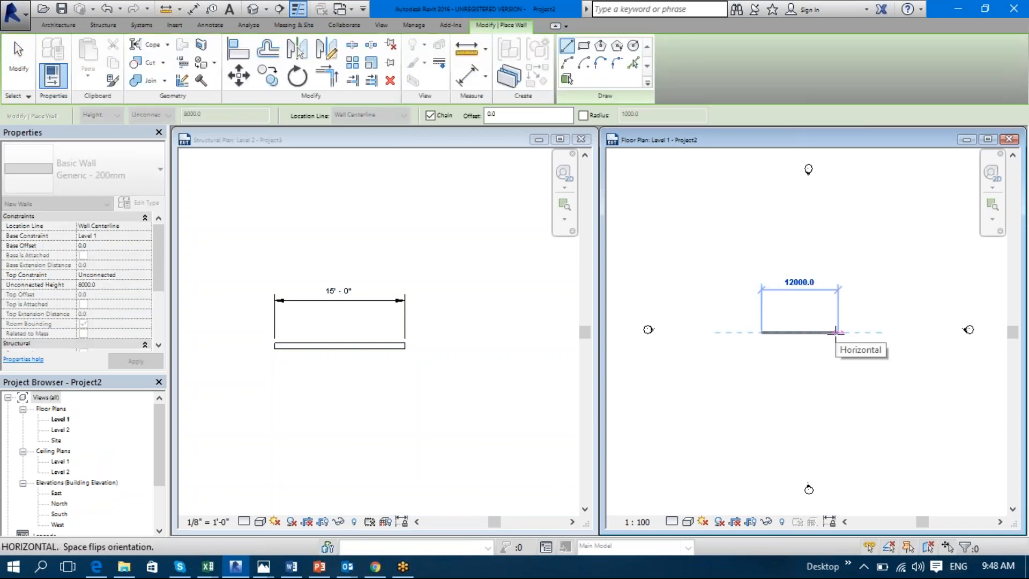
scroll(793, 332, up, 2)
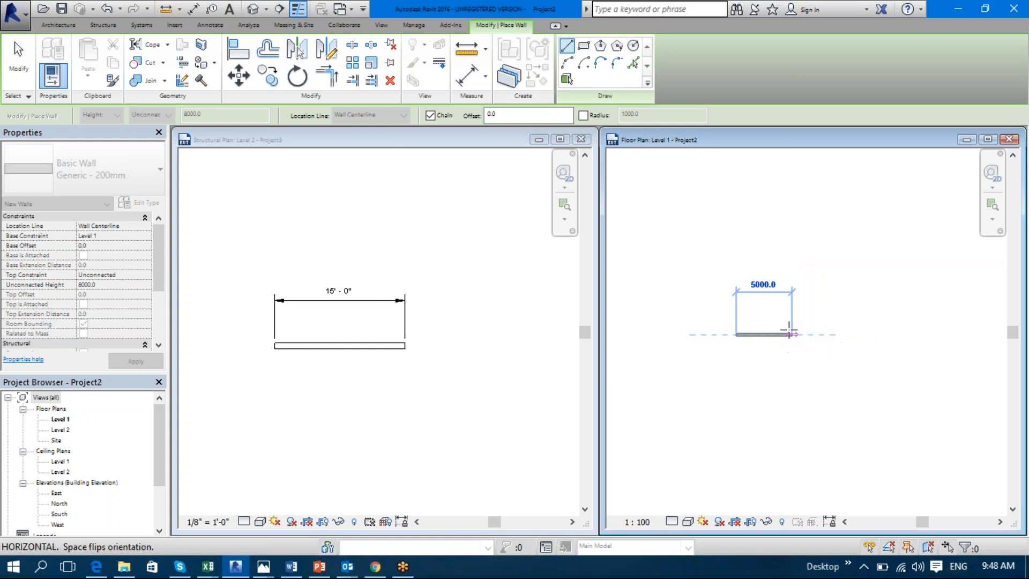
text(.)
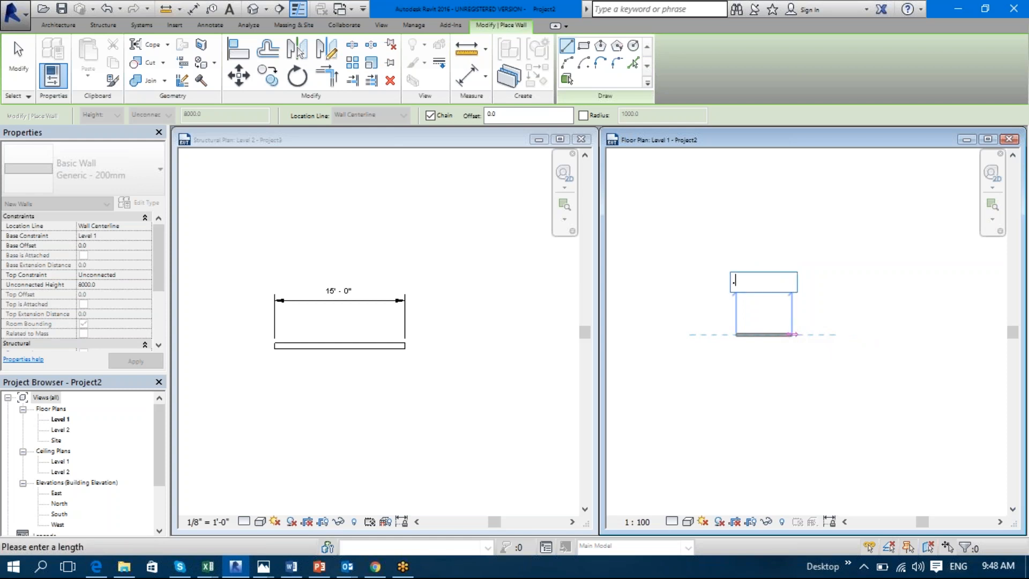
text(3048)
key(Escape)
key(Escape)
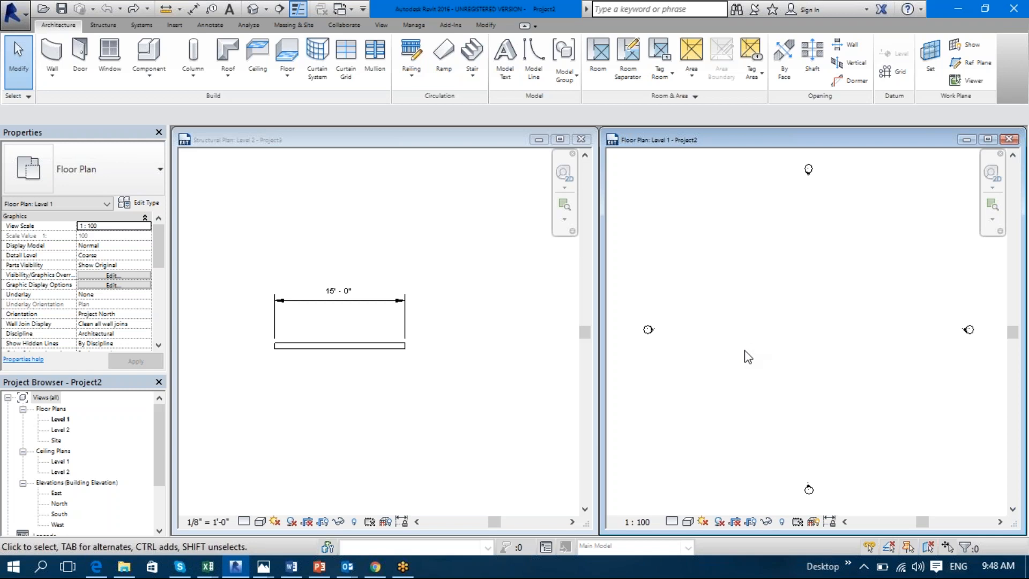
- Draw a horizontal Generic - 200mm wall about 3000 mm long in the metric project's Level 1 floor plan
key(w)
key(a)
click(748, 326)
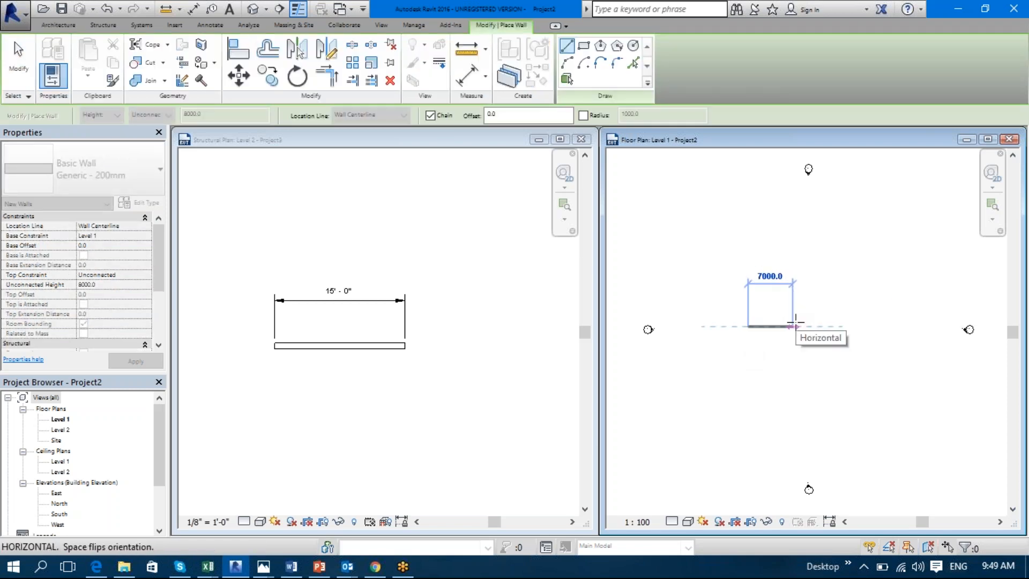
scroll(781, 326, up, 1)
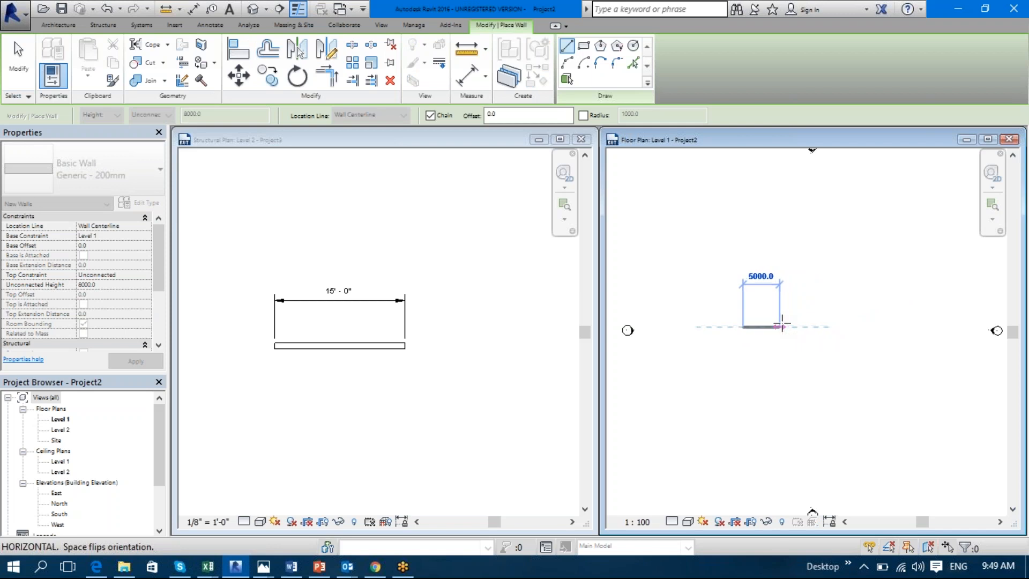
scroll(781, 326, up, 1)
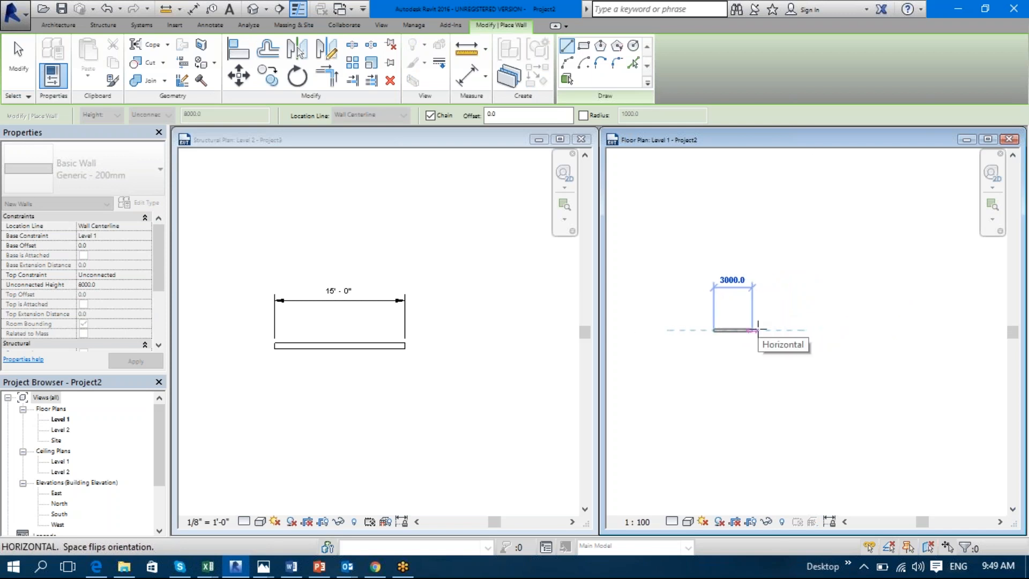
click(754, 329)
key(Escape)
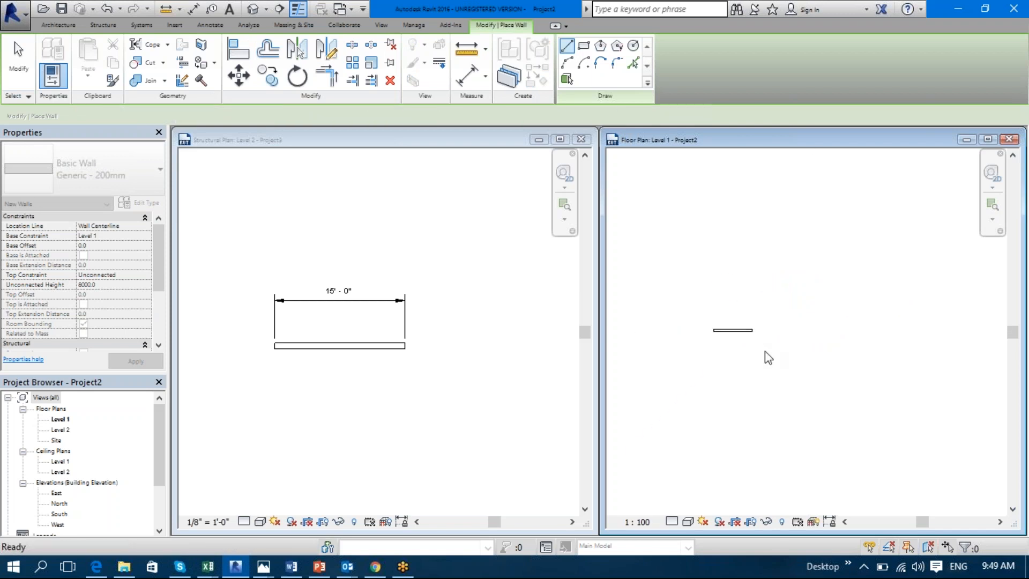
key(Escape)
- Place an M_Single-Flush 0915 x 2134mm door at the middle of the new wall, swinging to its upper side
click(732, 331)
scroll(734, 350, up, 2)
middle_drag(746, 356, 795, 458)
middle_drag(735, 390, 735, 333)
scroll(733, 351, up, 1)
key(Escape)
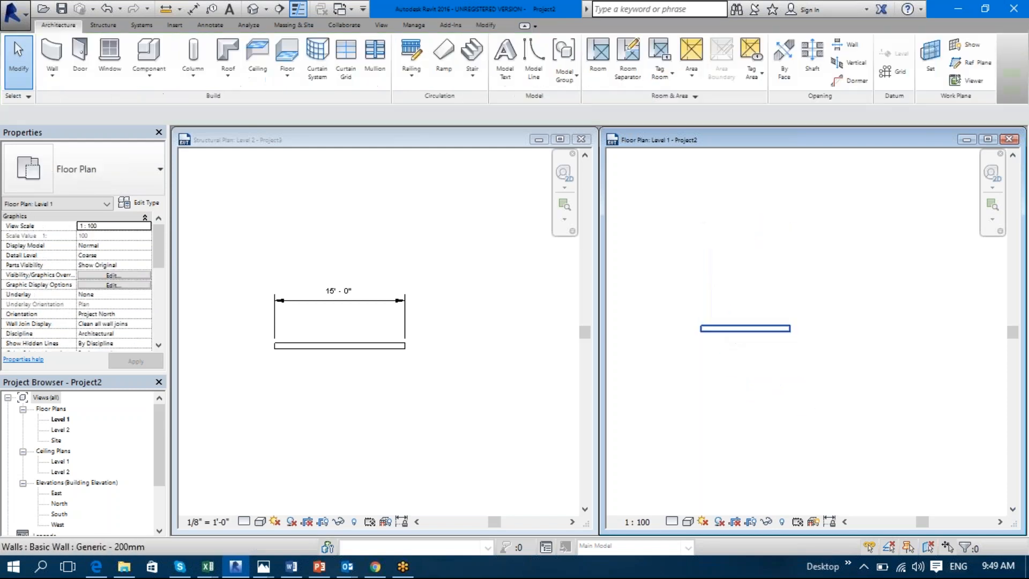
key(d)
key(r)
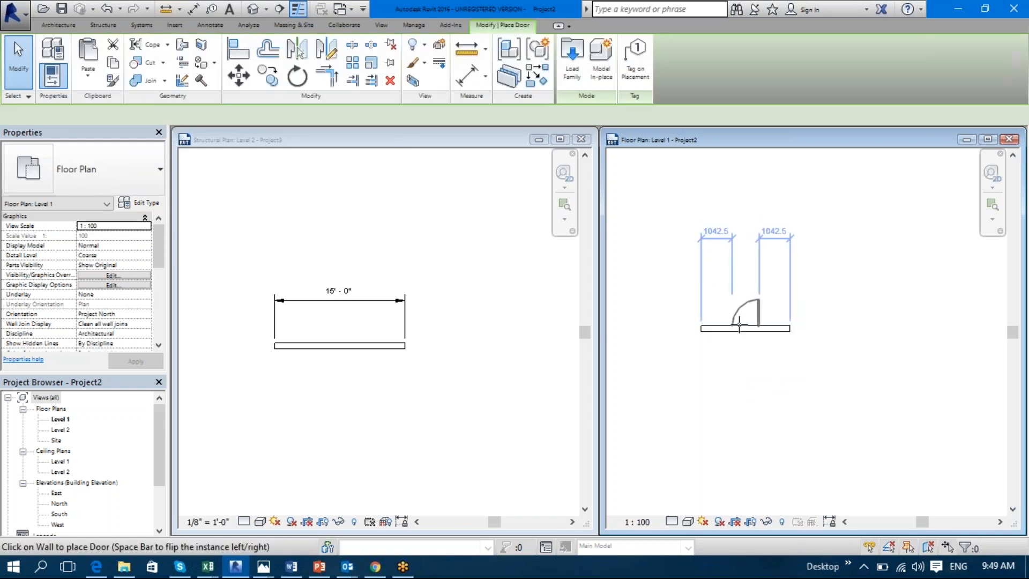
click(740, 325)
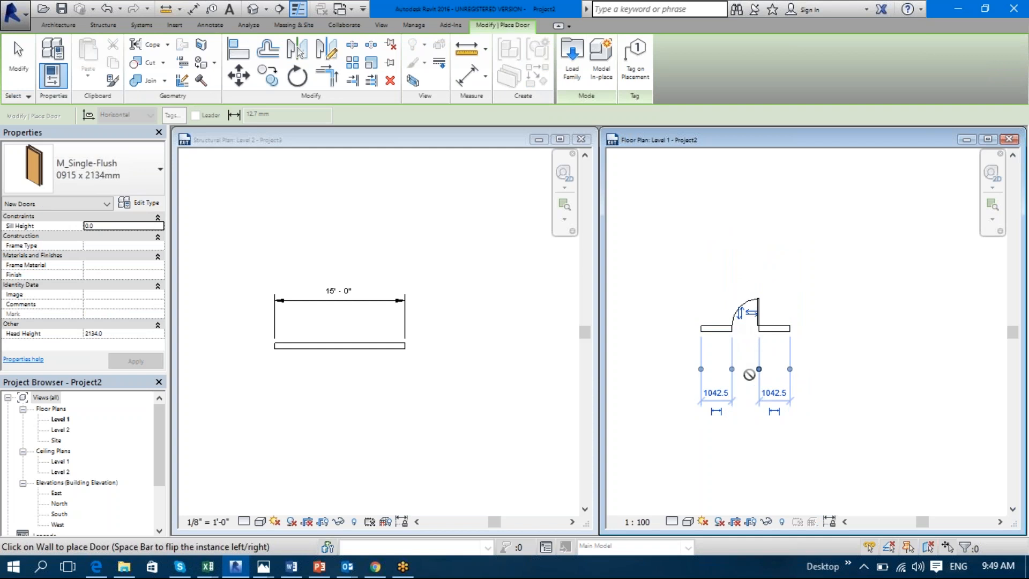
scroll(748, 375, up, 2)
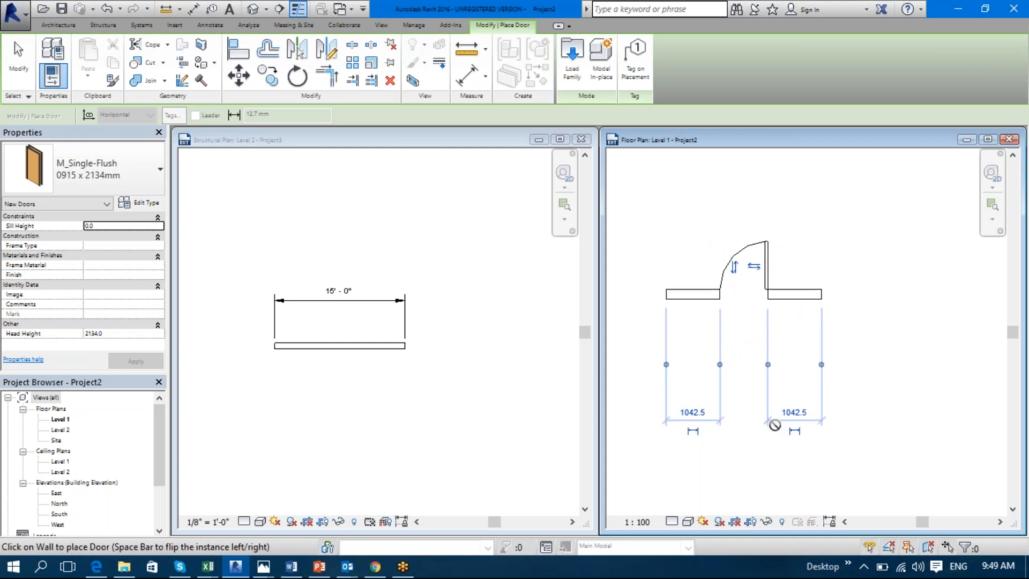
key(Escape)
key(Escape)
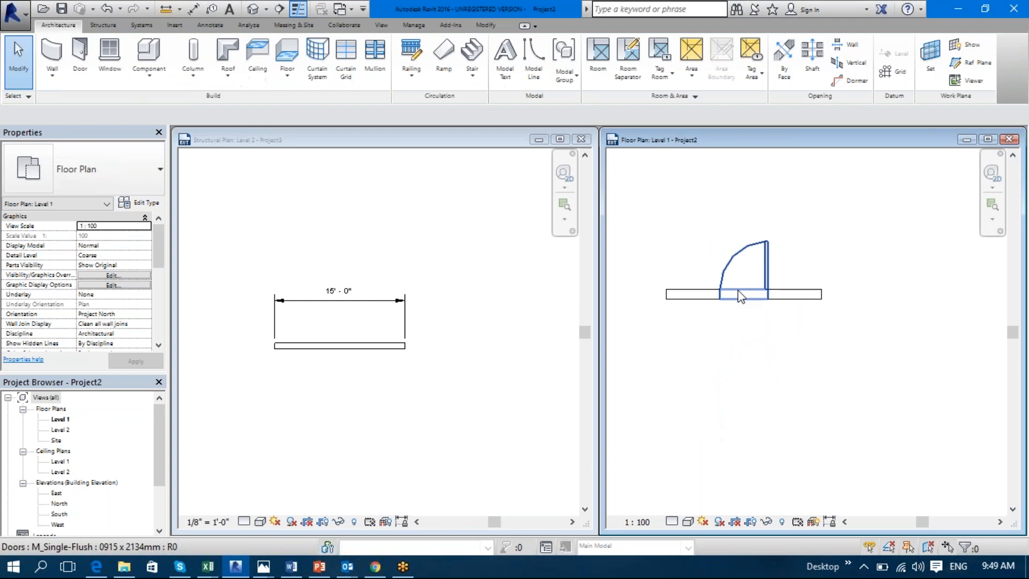
- Shift the door slightly right along the wall, to about 1100 mm from the wall's left end
click(753, 255)
mouse_move(751, 294)
mouse_down()
mouse_move(707, 292)
mouse_move(753, 301)
mouse_up()
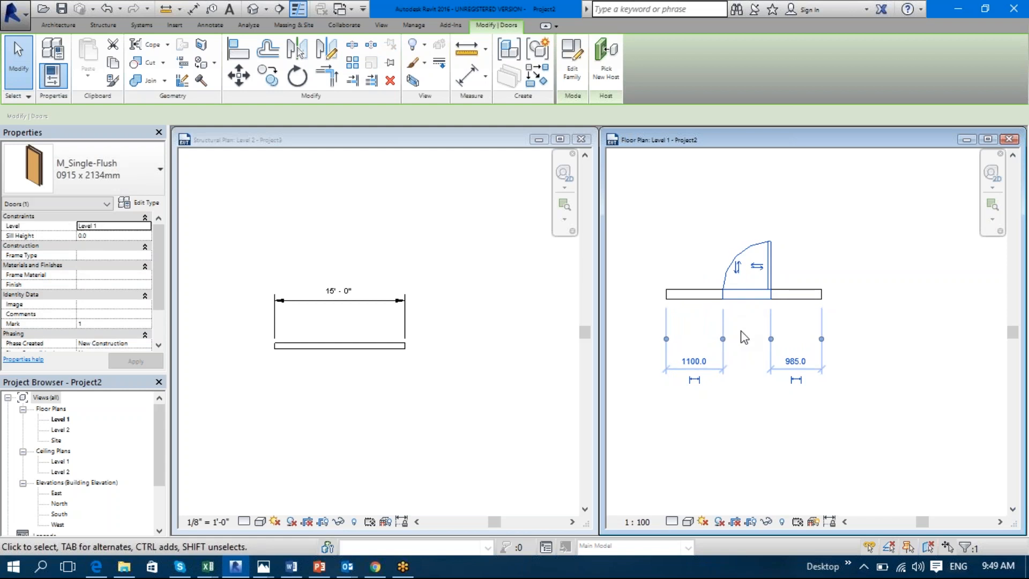
click(751, 323)
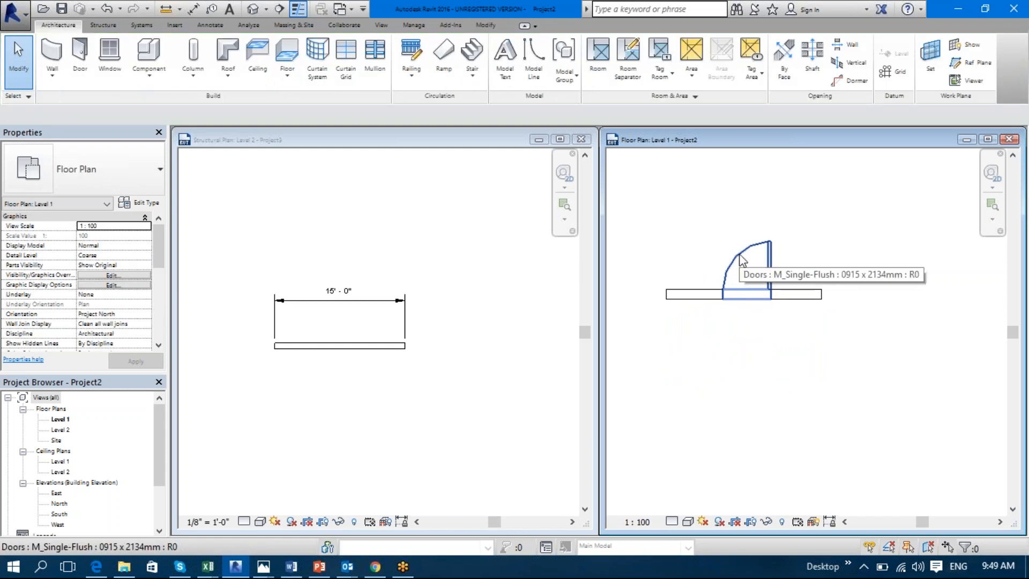
- Add an aligned dimension for the door's width, placed below the wall in the Level 1 floor plan
key(d)
key(i)
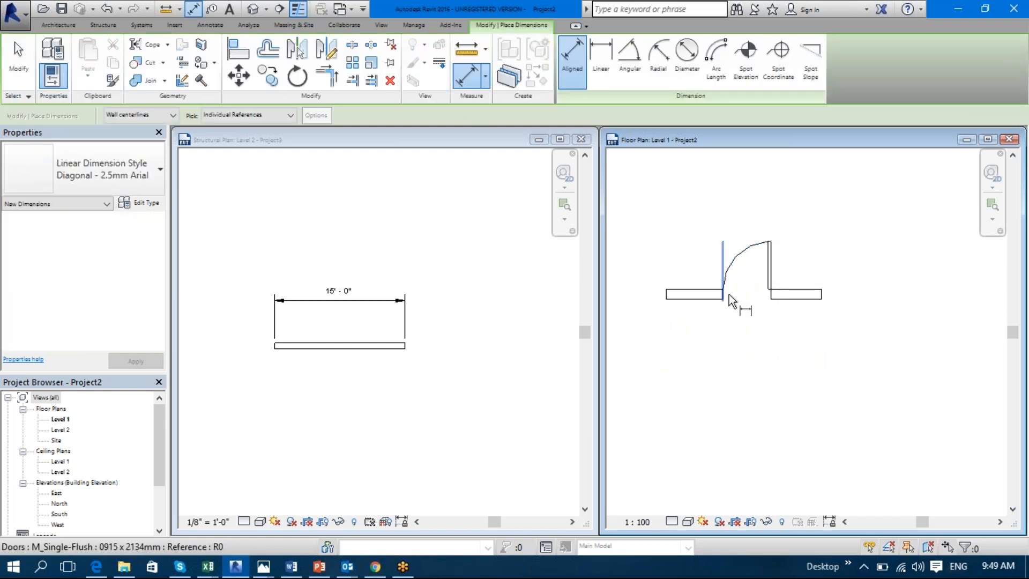
click(728, 294)
click(770, 294)
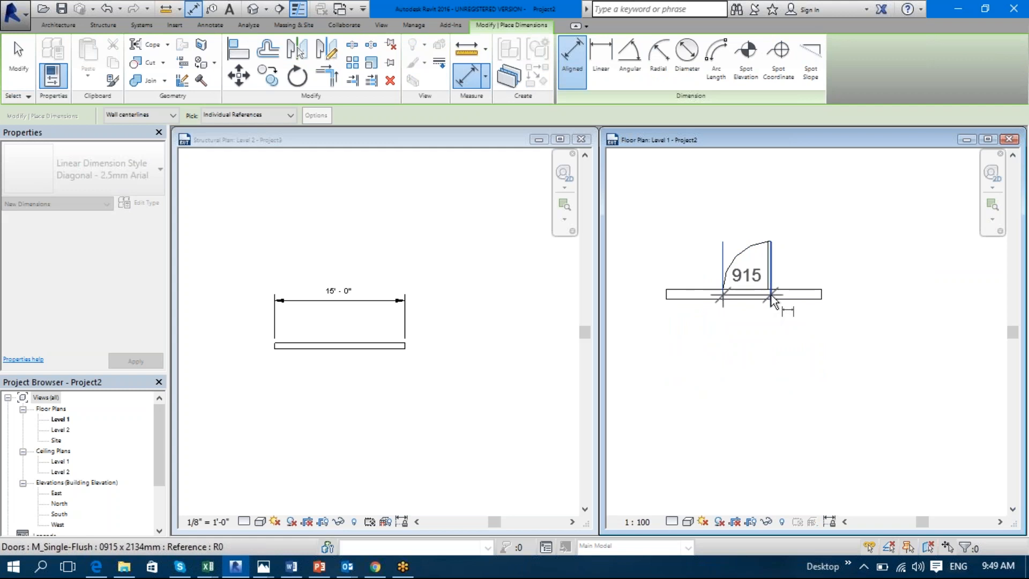
click(741, 378)
- Place a 36" x 84" Door-Opening in the structural project's wall, centered about 9' from its left end
click(480, 417)
scroll(360, 378, up, 3)
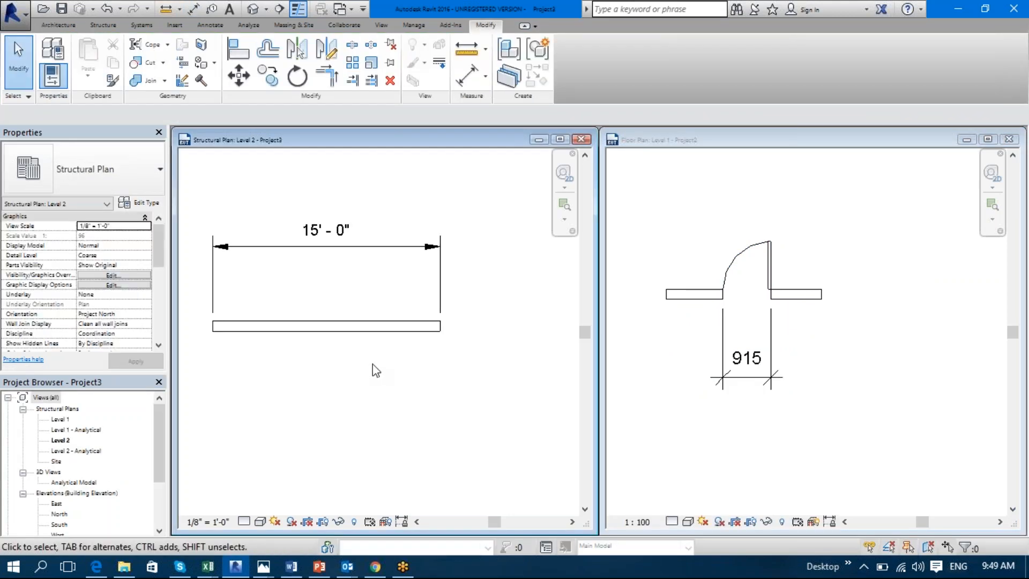
key(d)
key(r)
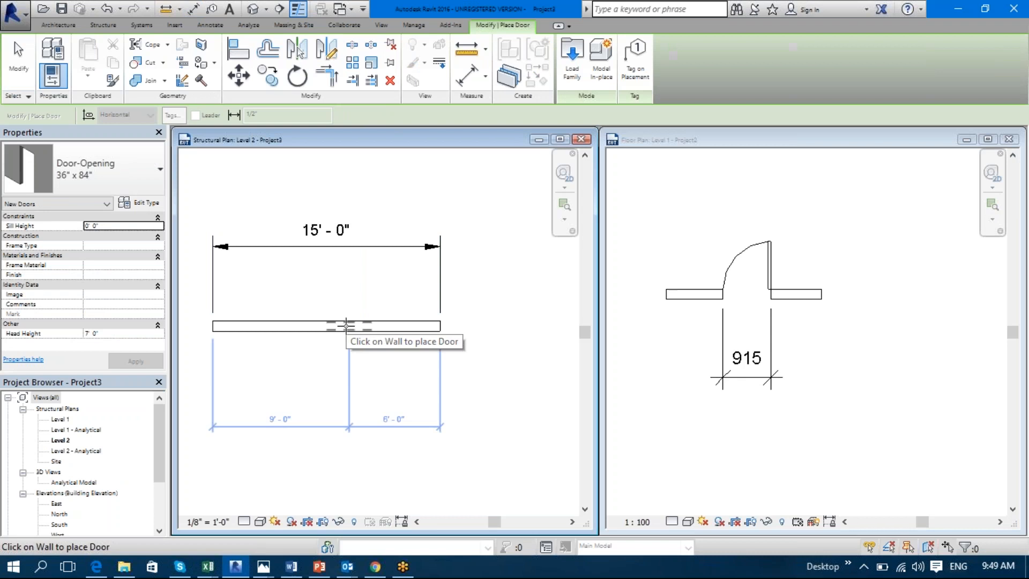
click(345, 326)
key(Escape)
key(Escape)
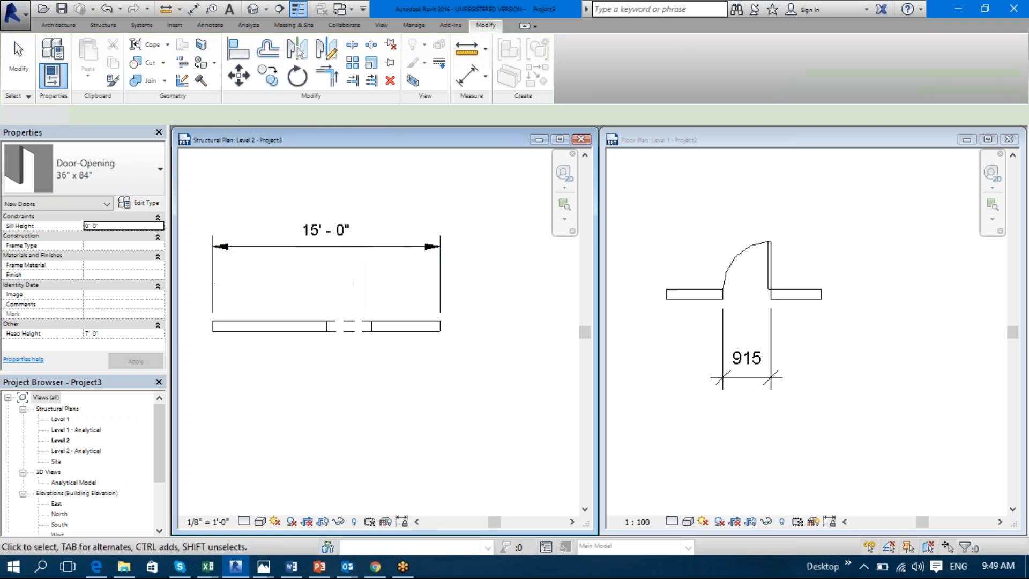
- Add an aligned dimension for the door opening's width, placed below the wall in the Level 2 structural plan
key(d)
key(i)
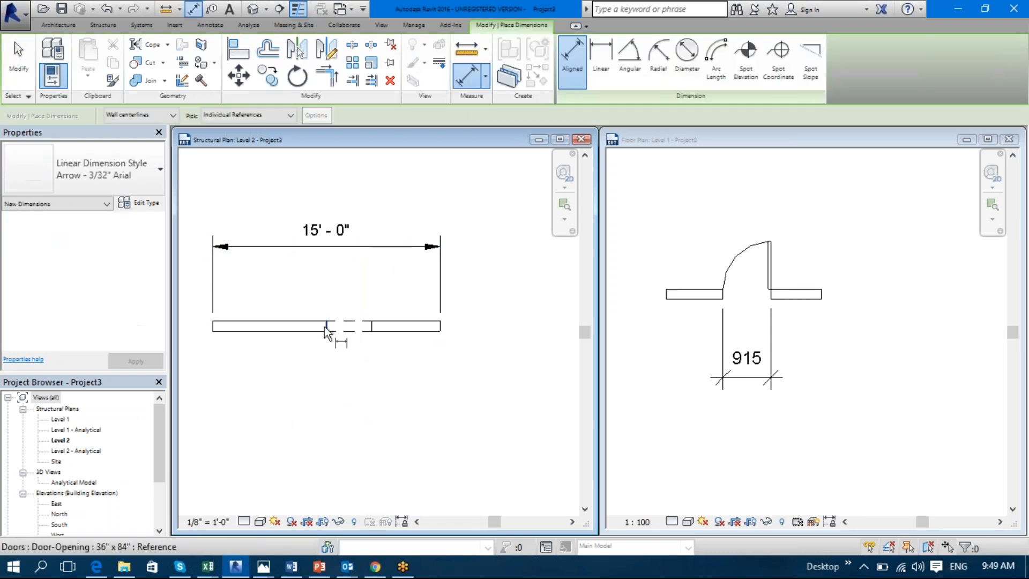
click(326, 327)
click(374, 329)
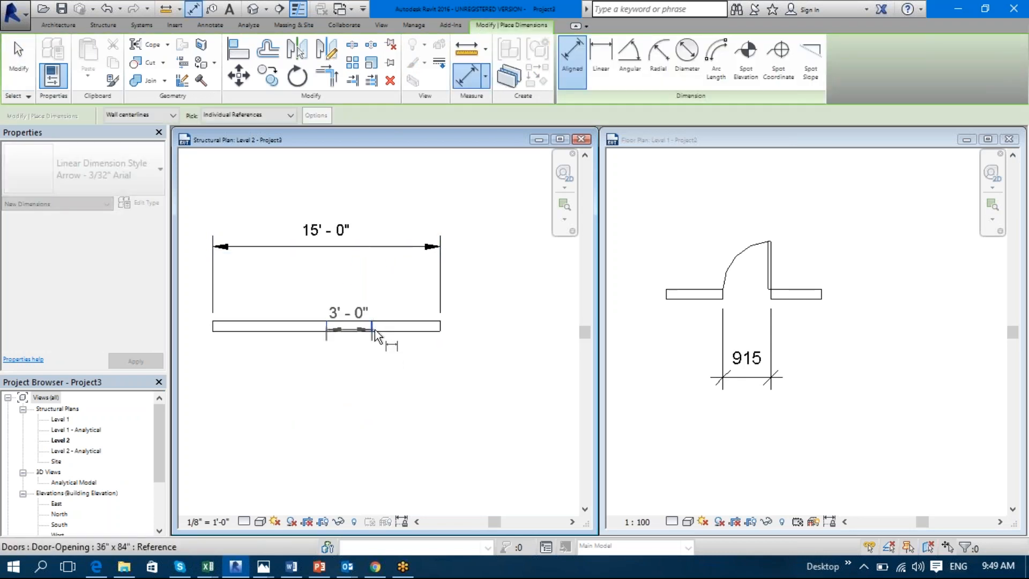
click(349, 377)
key(Escape)
key(Escape)
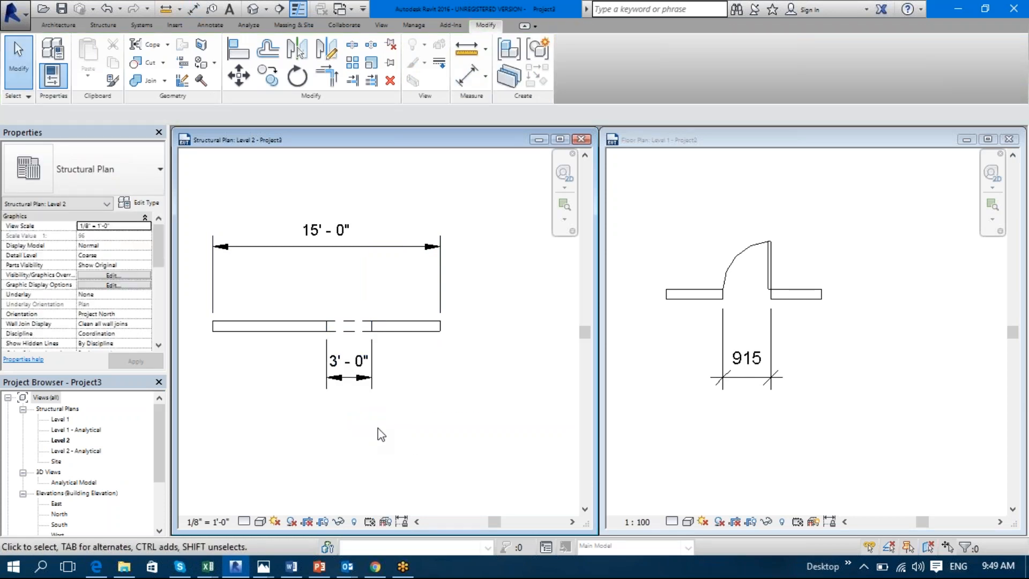
- Set the architectural project's length units to Feet and fractional inches
click(667, 424)
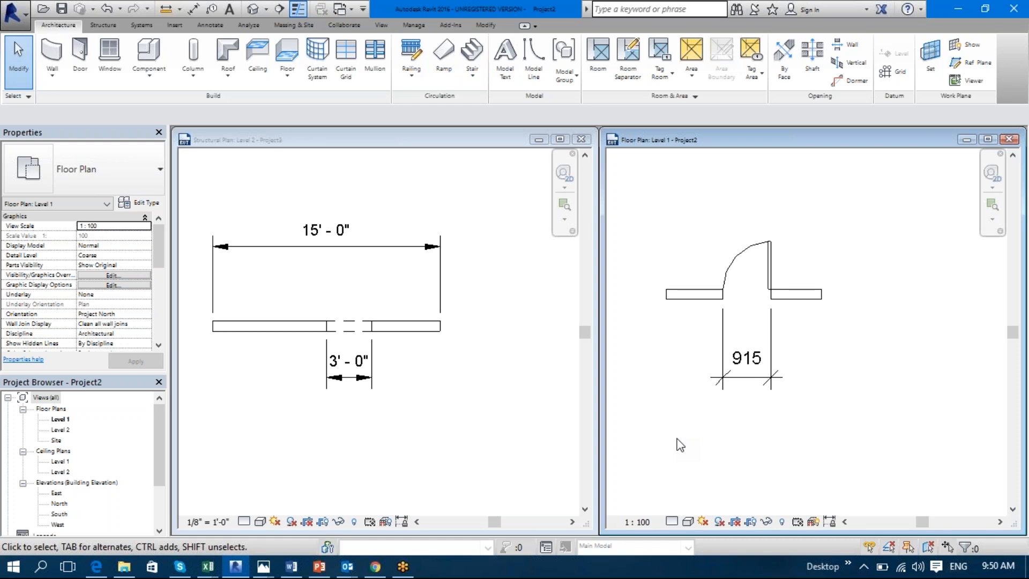
key(u)
key(n)
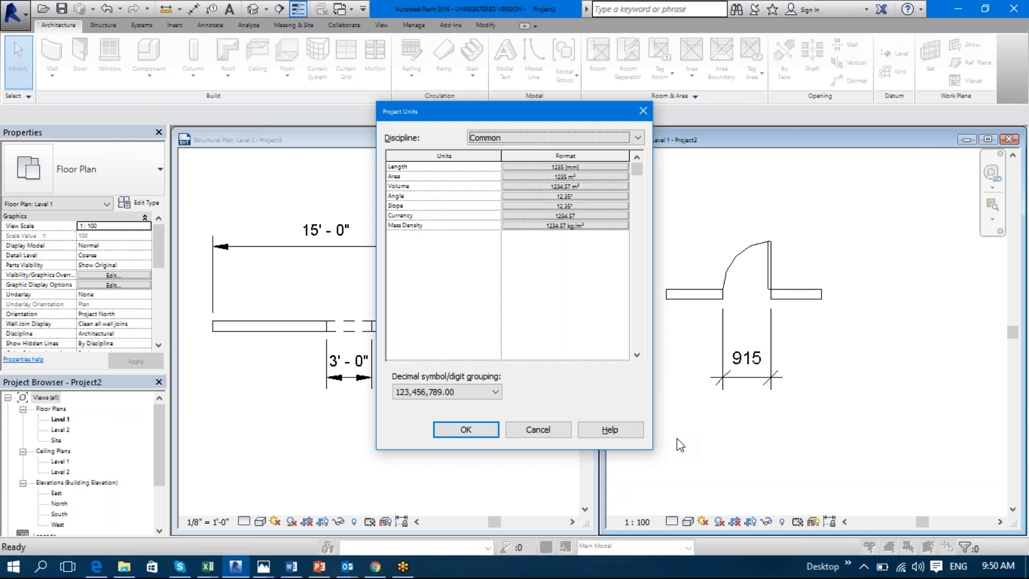
click(579, 167)
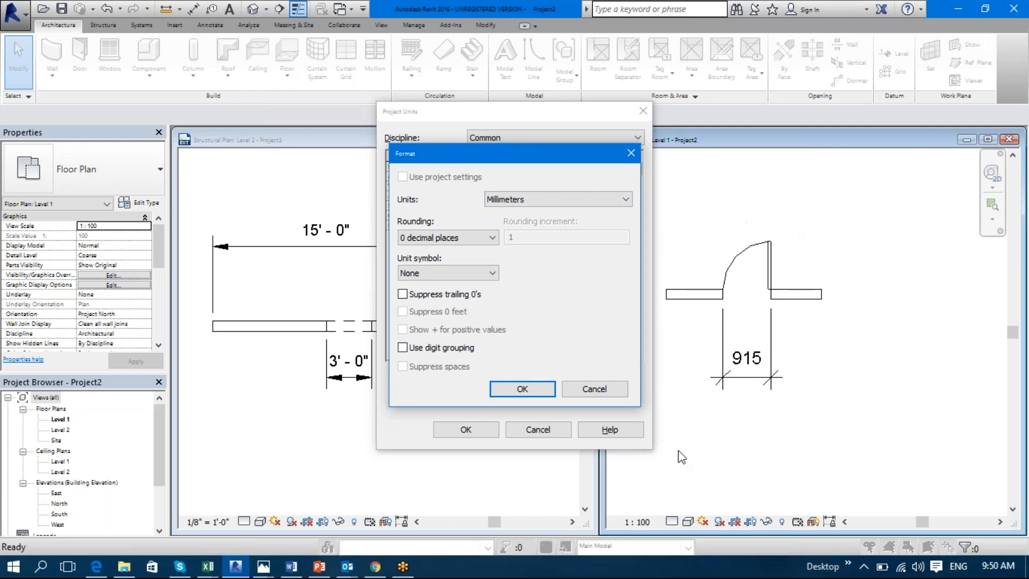
click(621, 199)
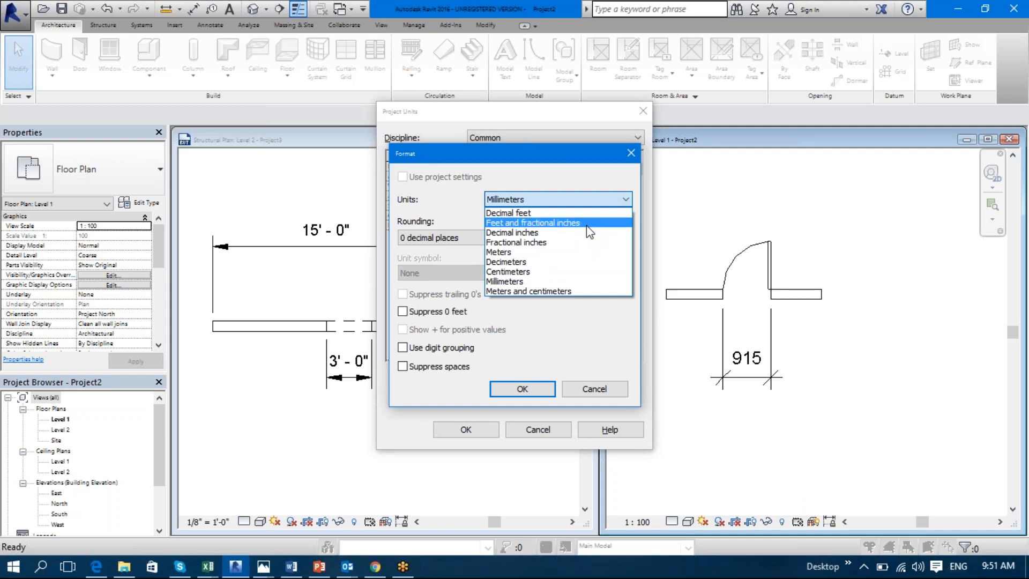
click(587, 226)
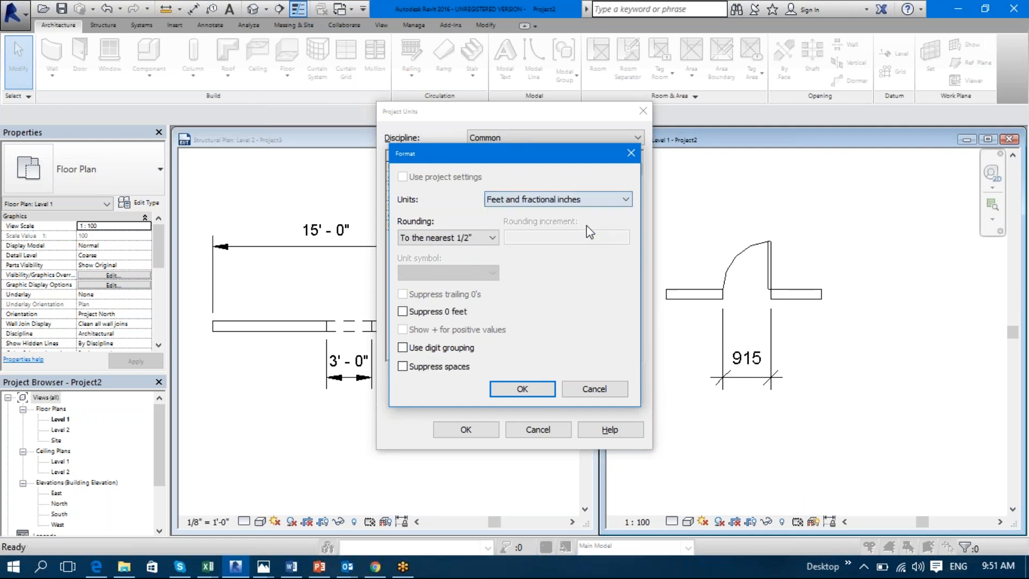
click(535, 384)
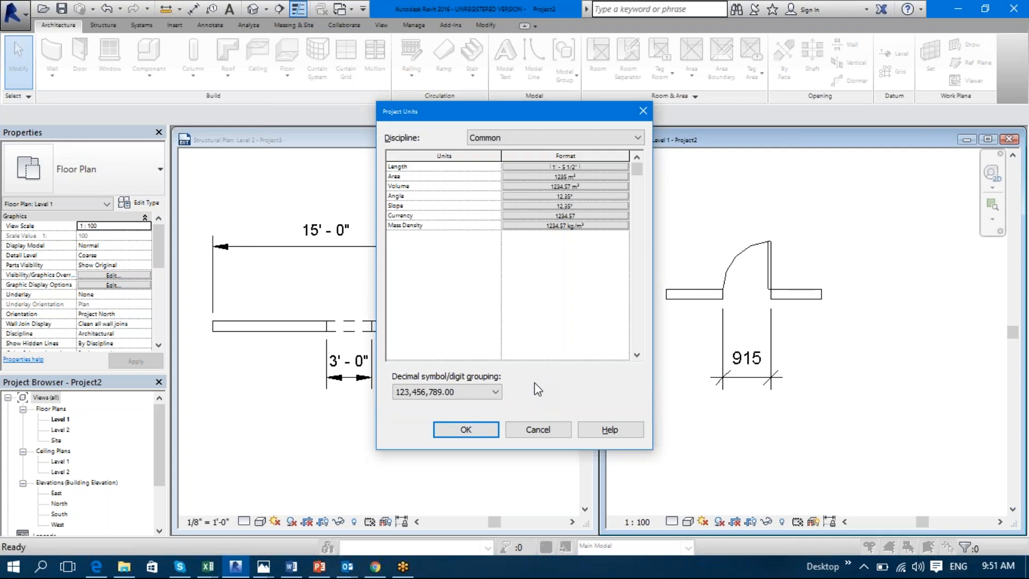
click(466, 430)
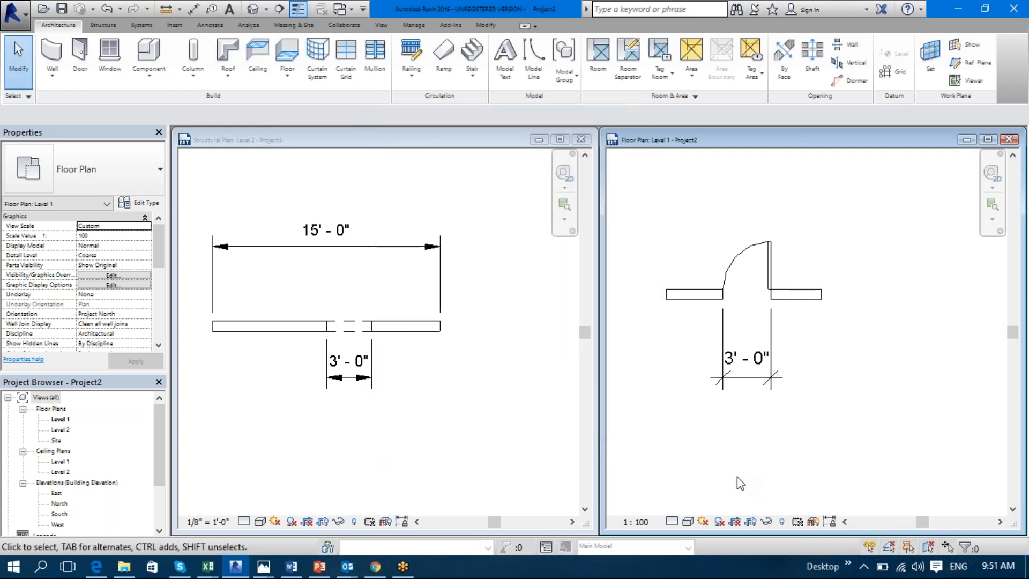
- Set the structural project's length units to Millimeters
click(260, 445)
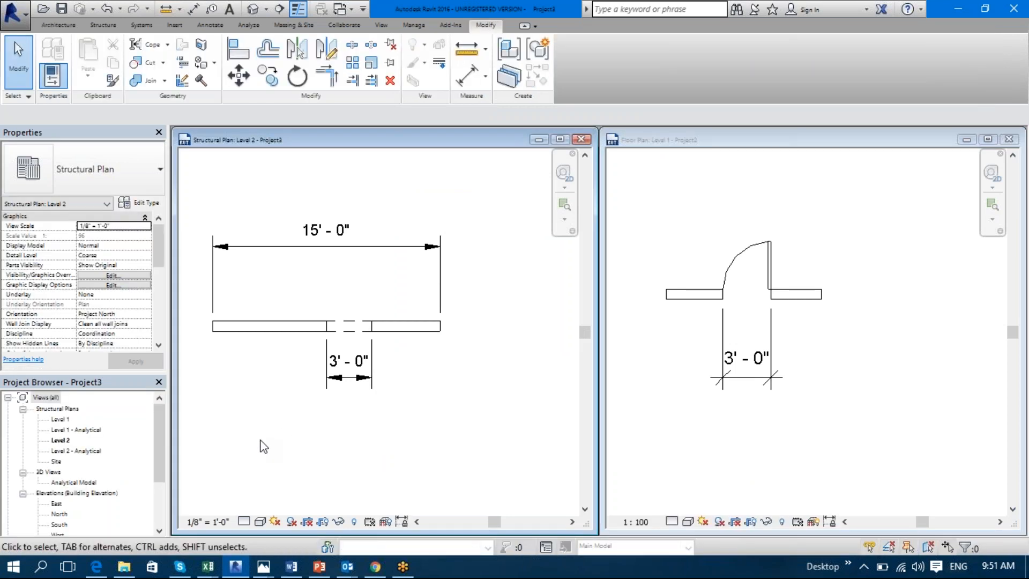
key(u)
key(n)
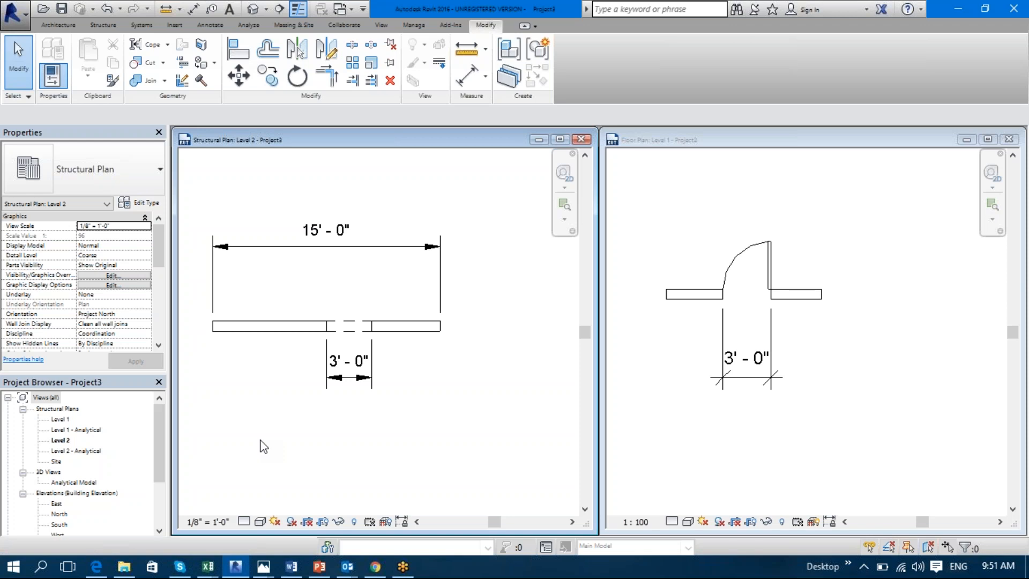
click(559, 169)
click(538, 198)
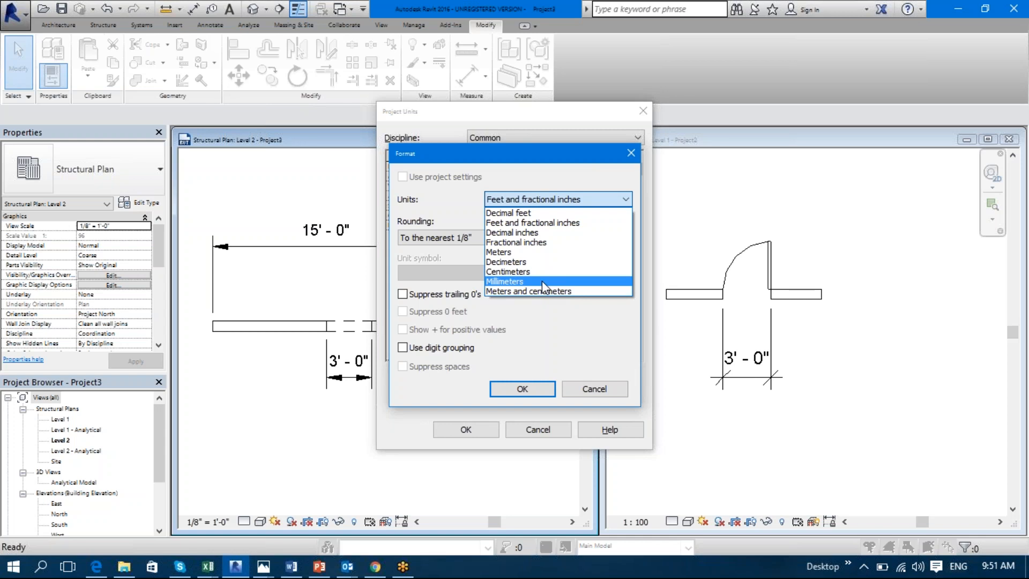
click(542, 281)
click(523, 388)
click(481, 424)
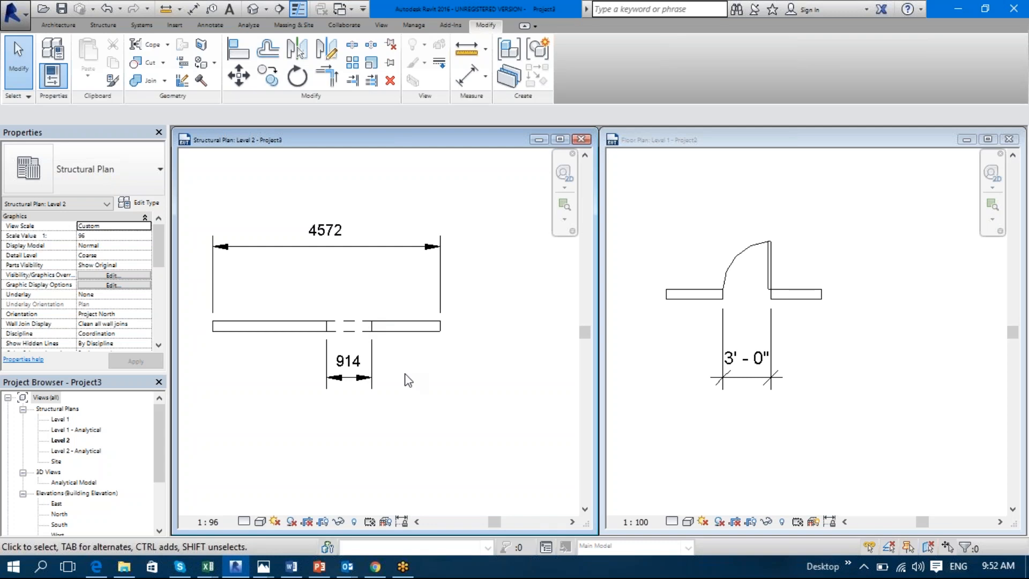
- Place a 34" x 80" Door-Opening in the structural project's wall, centered about 1372 mm from the wall's left end
key(d)
key(r)
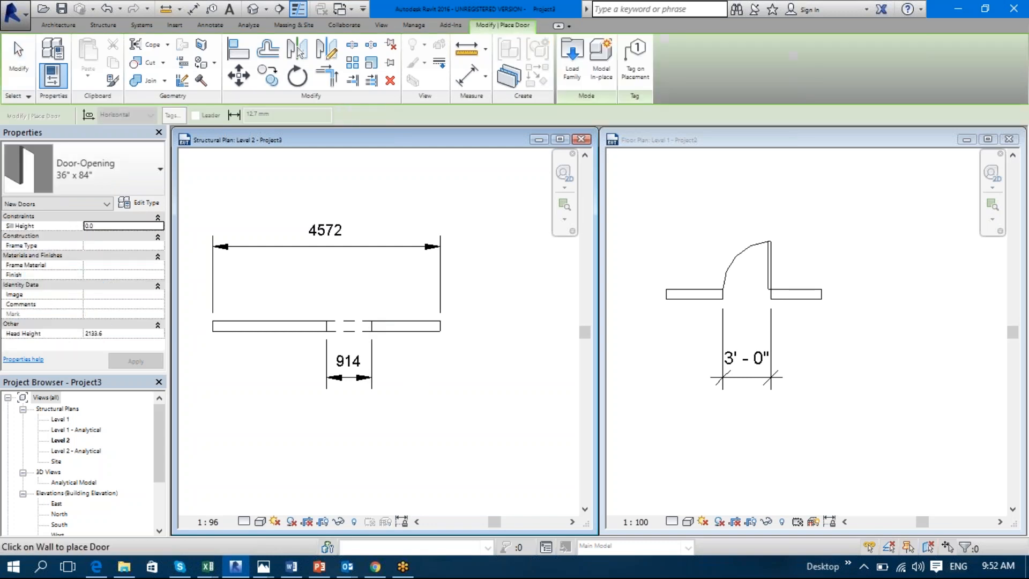
click(89, 171)
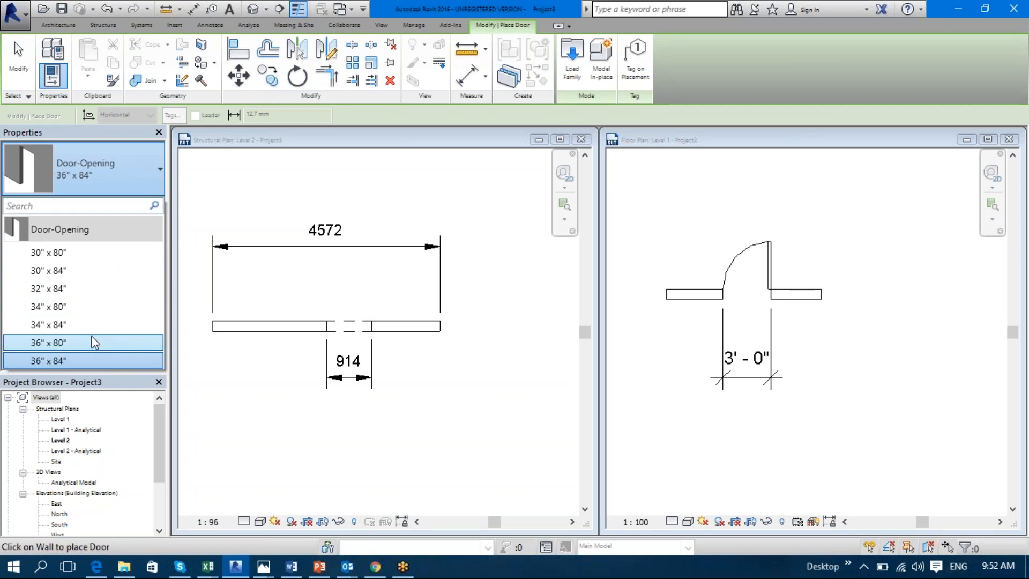
click(51, 306)
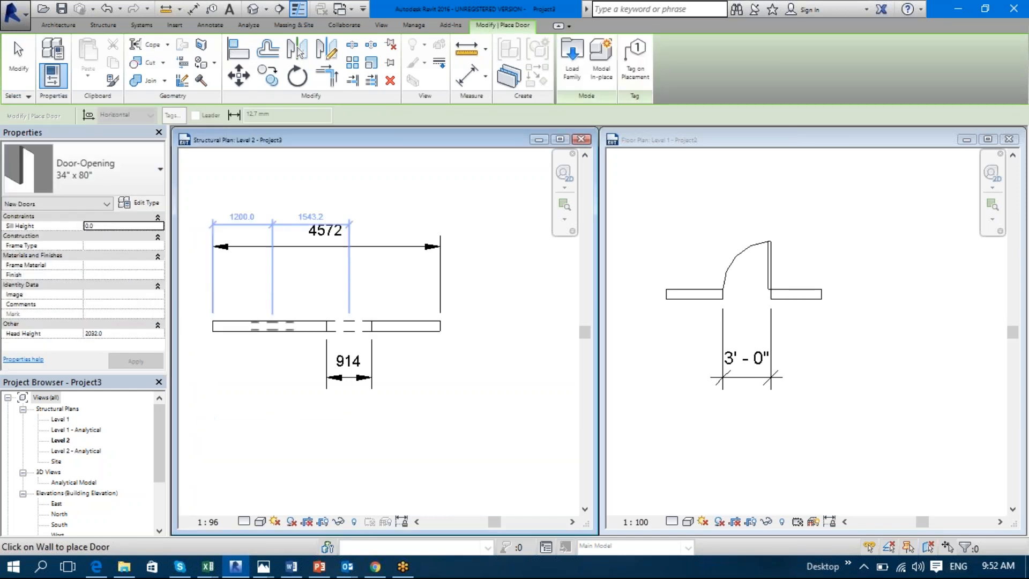
click(280, 327)
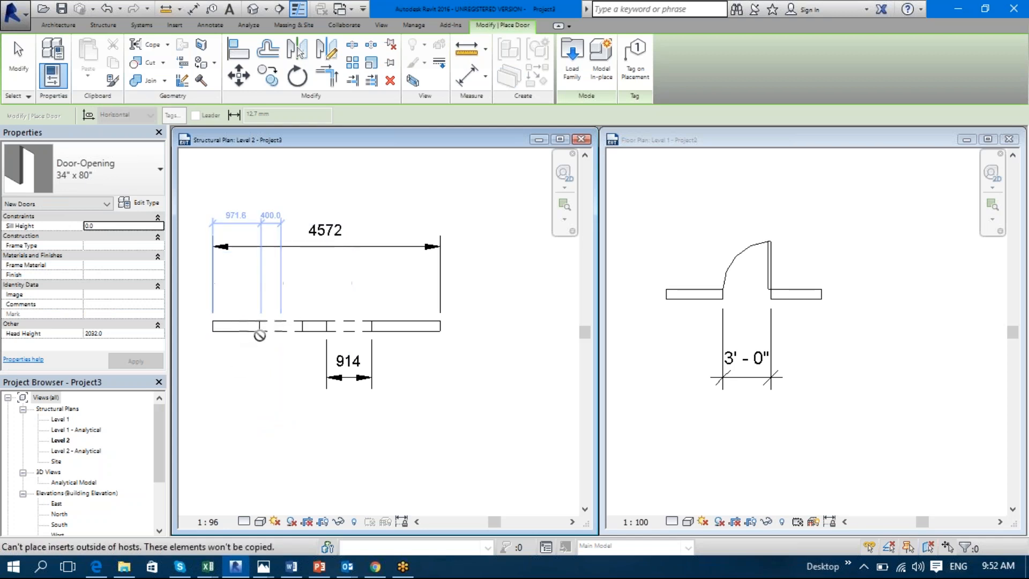
key(Escape)
key(Escape)
- Inspect the width and height in the type properties of the 34" x 80" door opening, leaving them unmodified
click(266, 334)
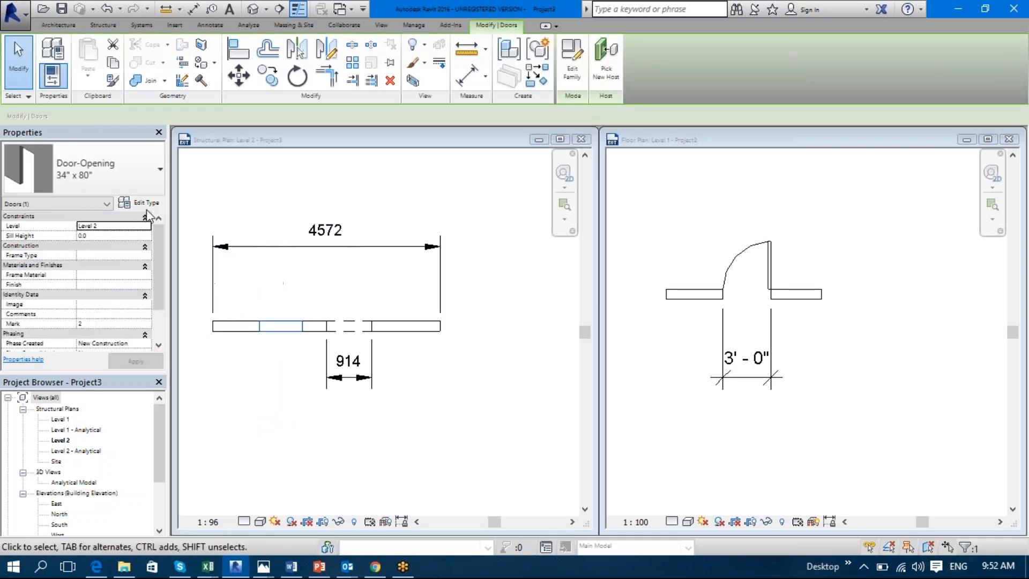
click(148, 205)
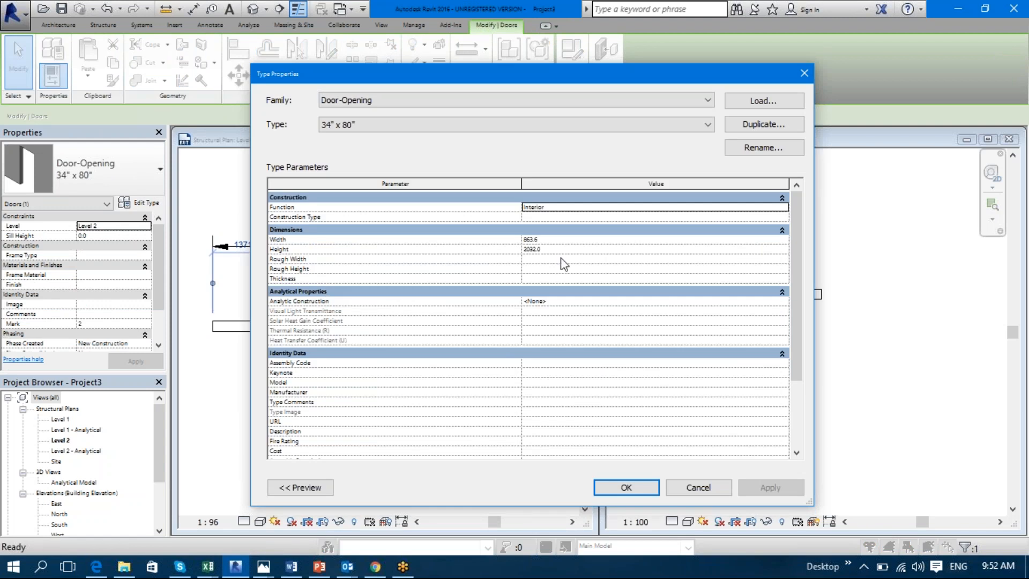
click(575, 247)
click(575, 239)
click(577, 249)
click(577, 241)
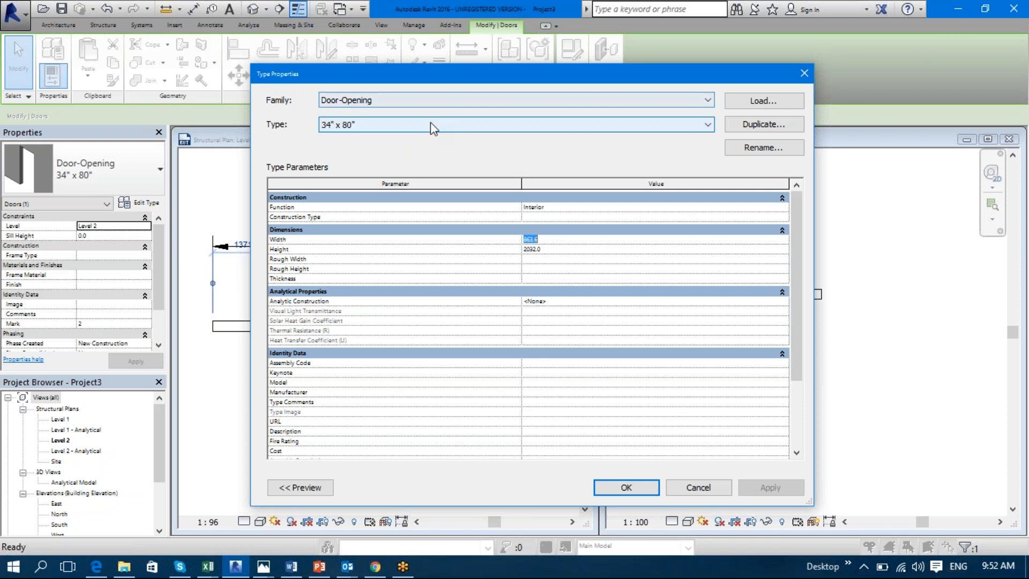
click(705, 488)
click(449, 379)
- Start the Text command in the structural plan and check the available text types, leaving without placing text
key(t)
key(x)
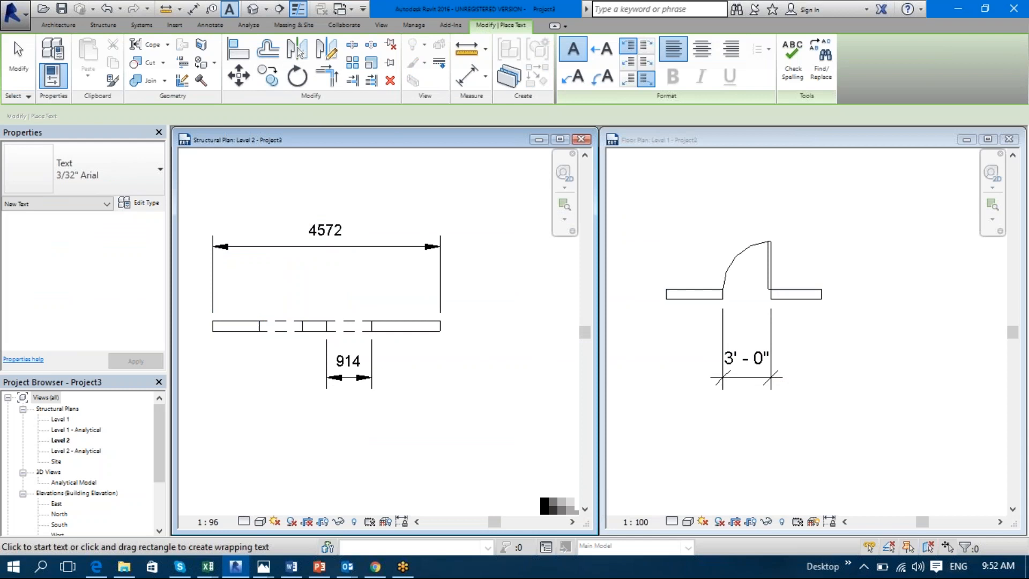
click(152, 182)
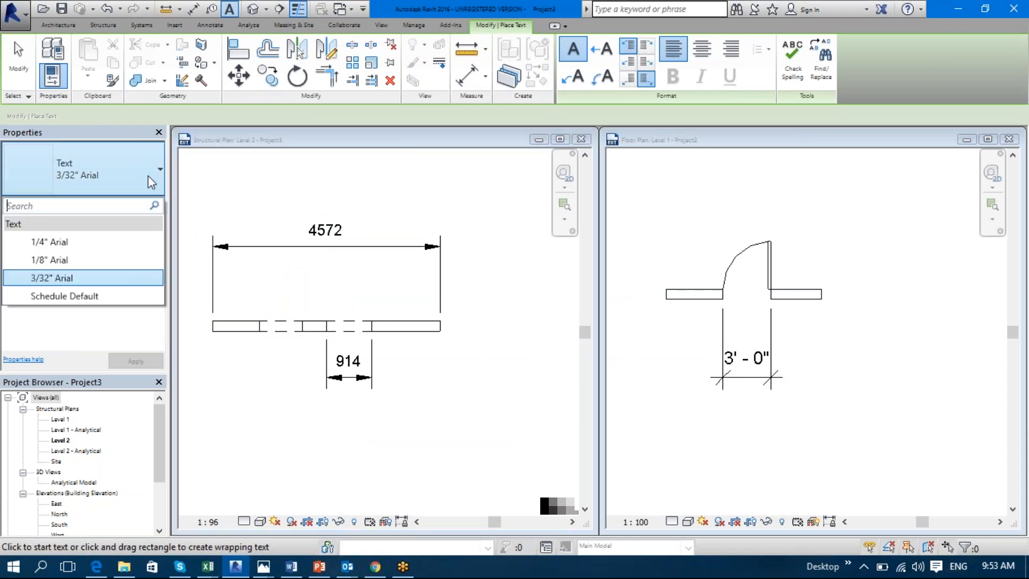
click(129, 278)
key(Escape)
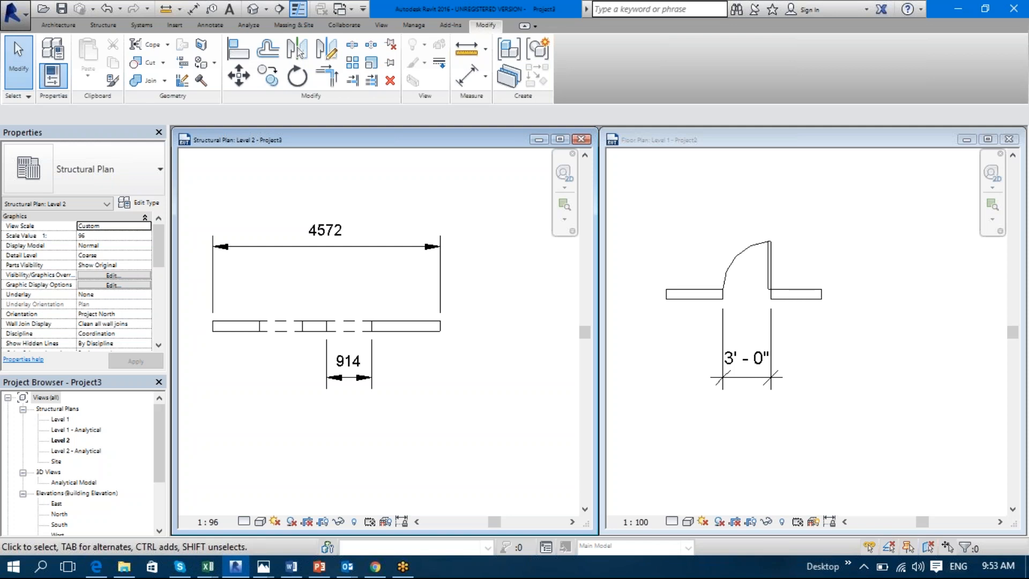
- Switch to the Curriculum 2 workbook in Excel, check the current topic in the Interface outline, and return to Revit
click(211, 569)
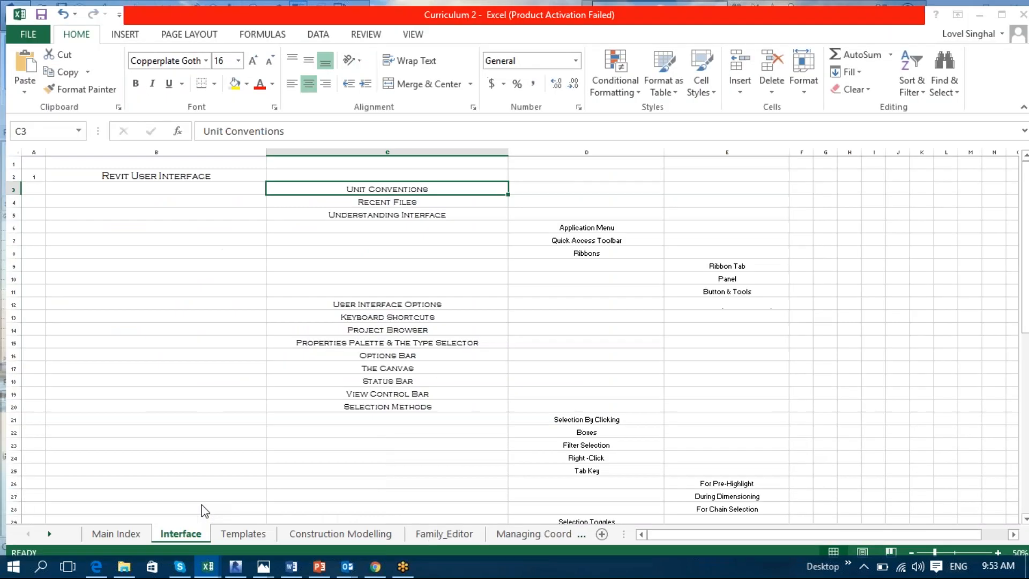
click(199, 509)
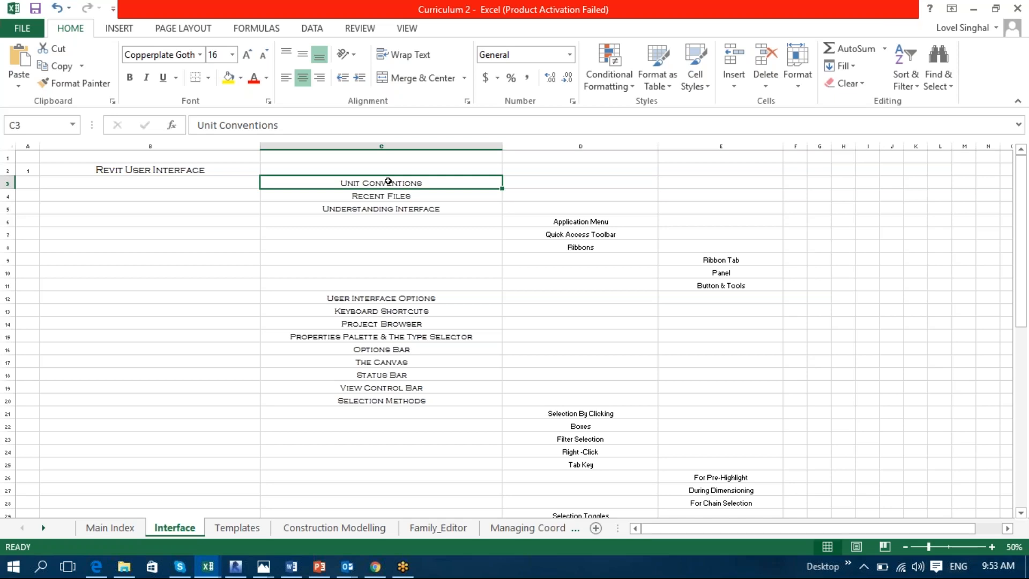
click(974, 9)
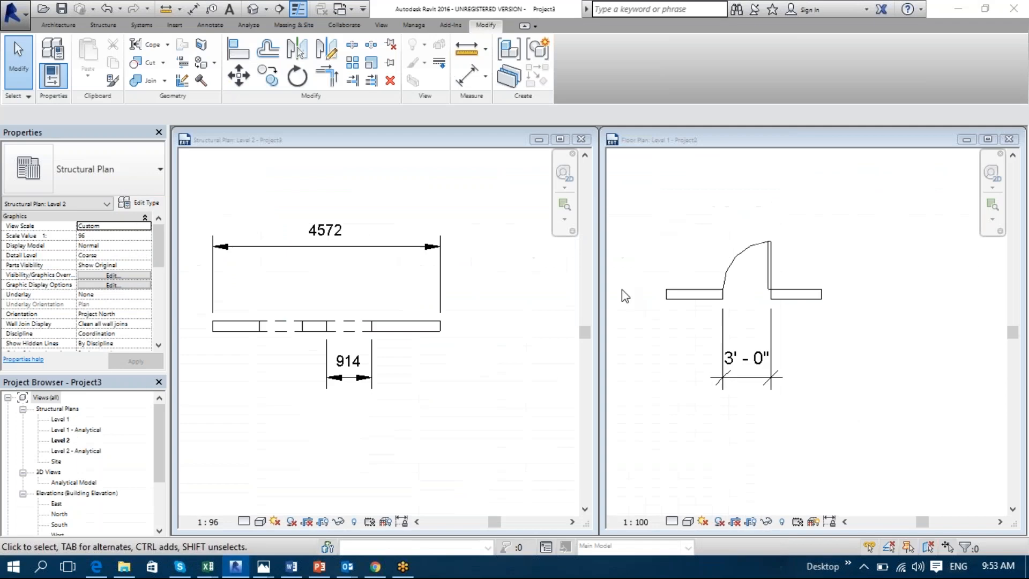
click(459, 272)
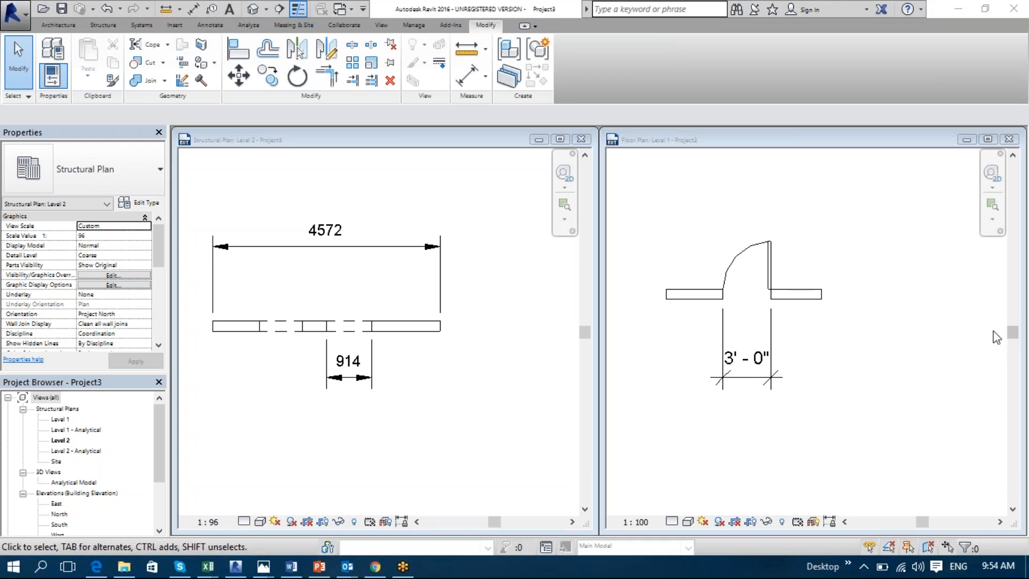
click(1005, 496)
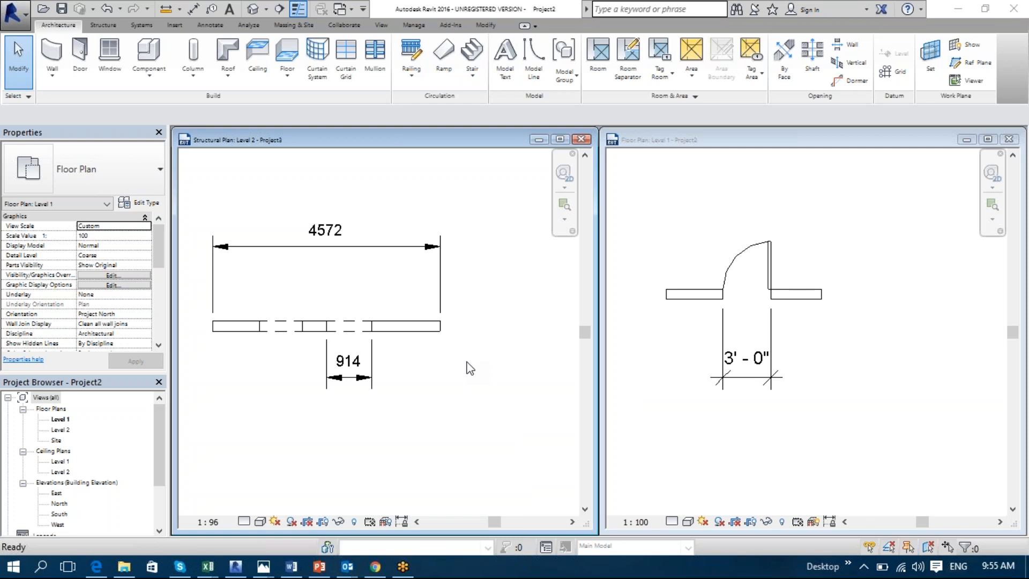
click(485, 387)
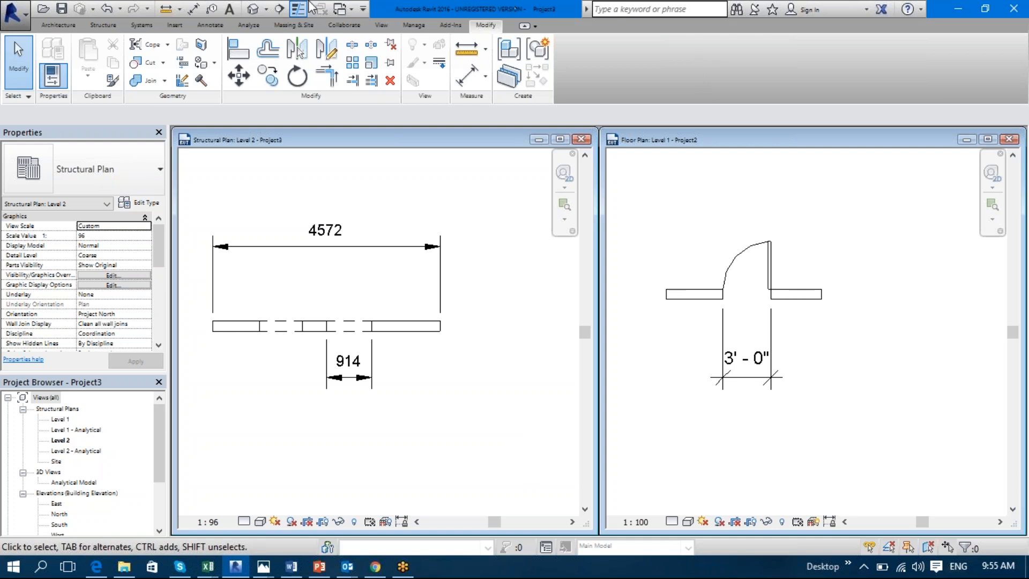
- Pin rac_advanced_sample_project.rvt in the recent documents list and unpin it again
click(25, 15)
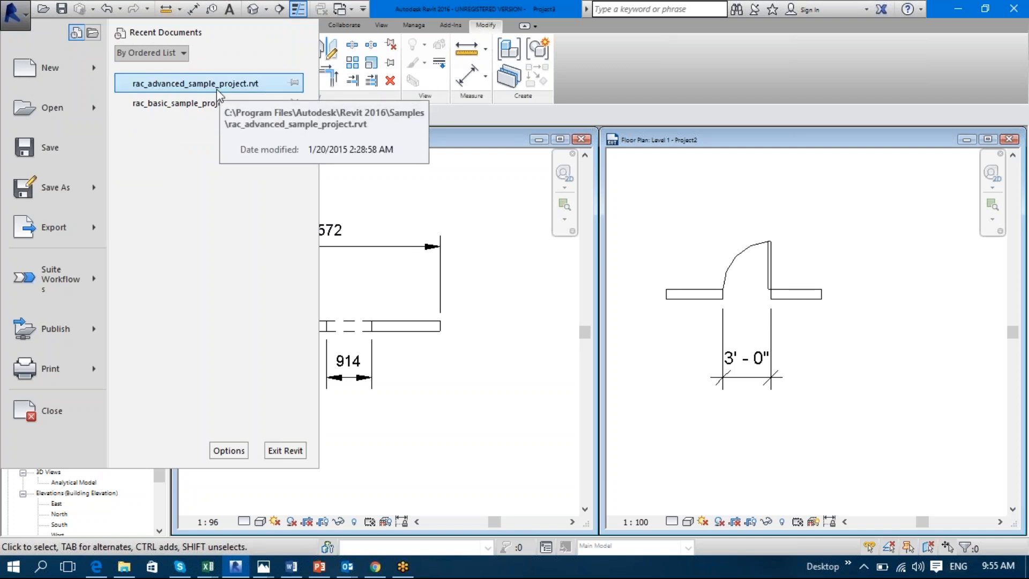
click(294, 83)
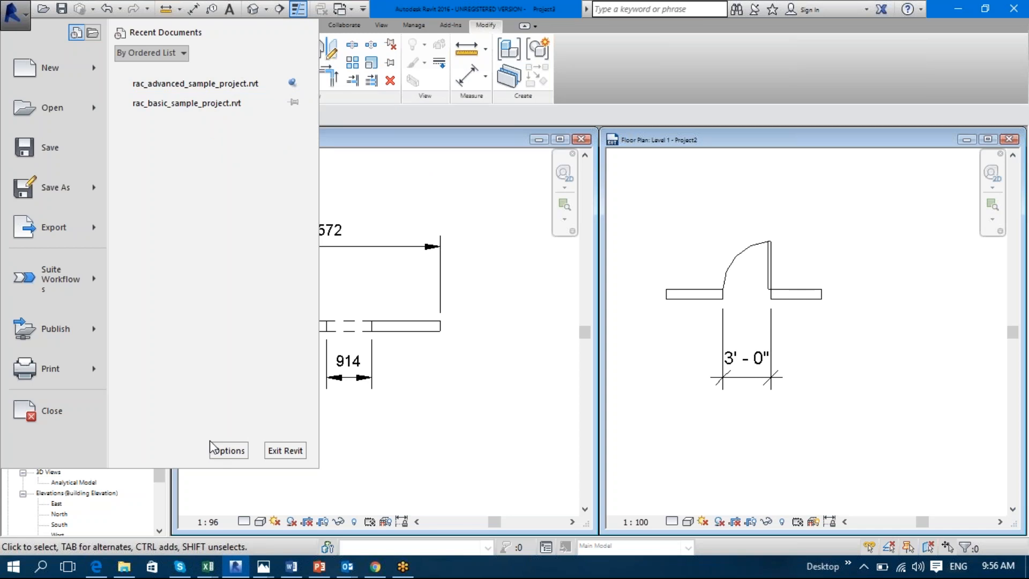
click(293, 84)
click(367, 474)
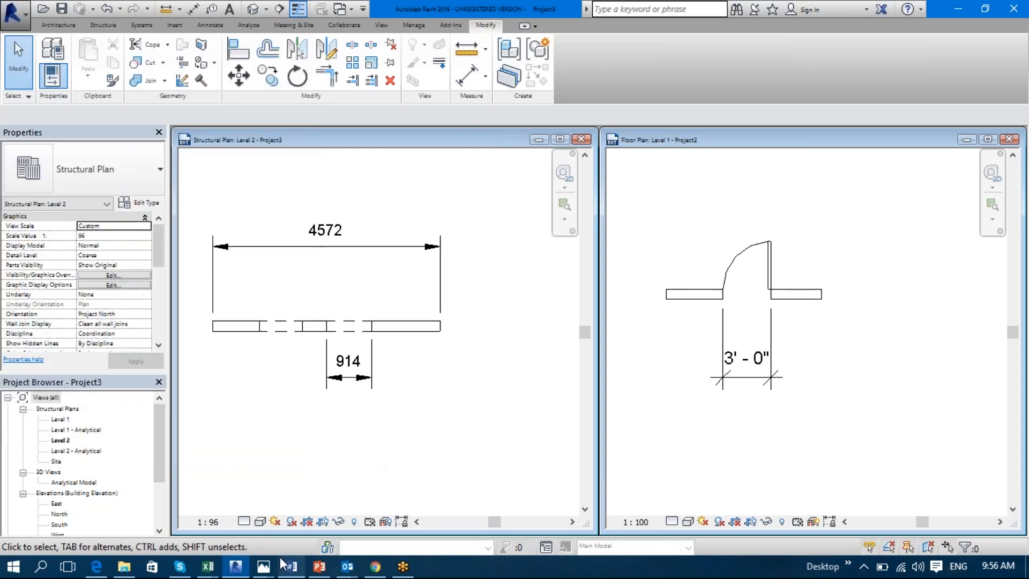
- Switch to the Curriculum 2 workbook in Excel, review the topics from Understanding Interface to User Interface Options, and return to Revit
mouse_move(208, 569)
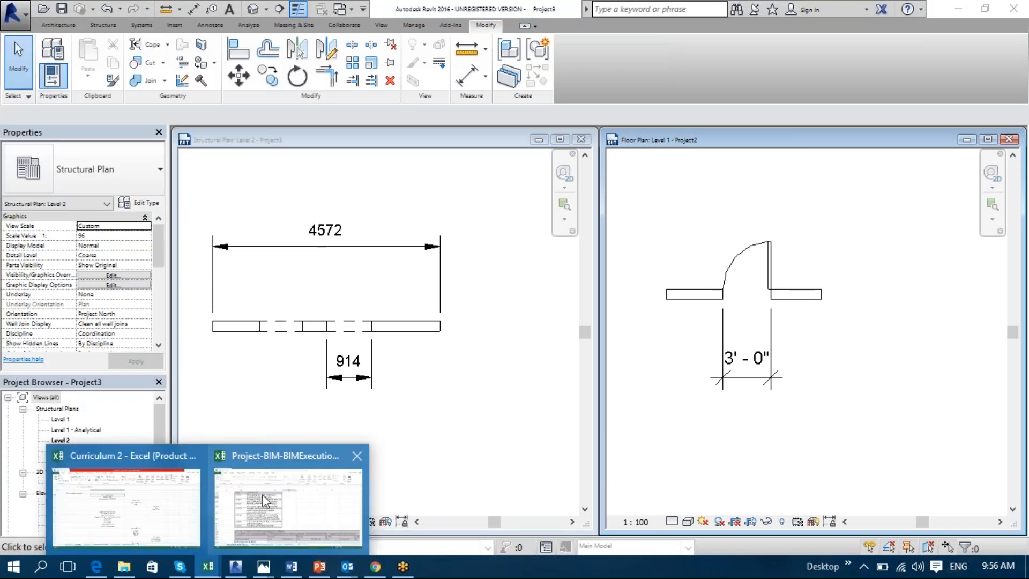
click(120, 502)
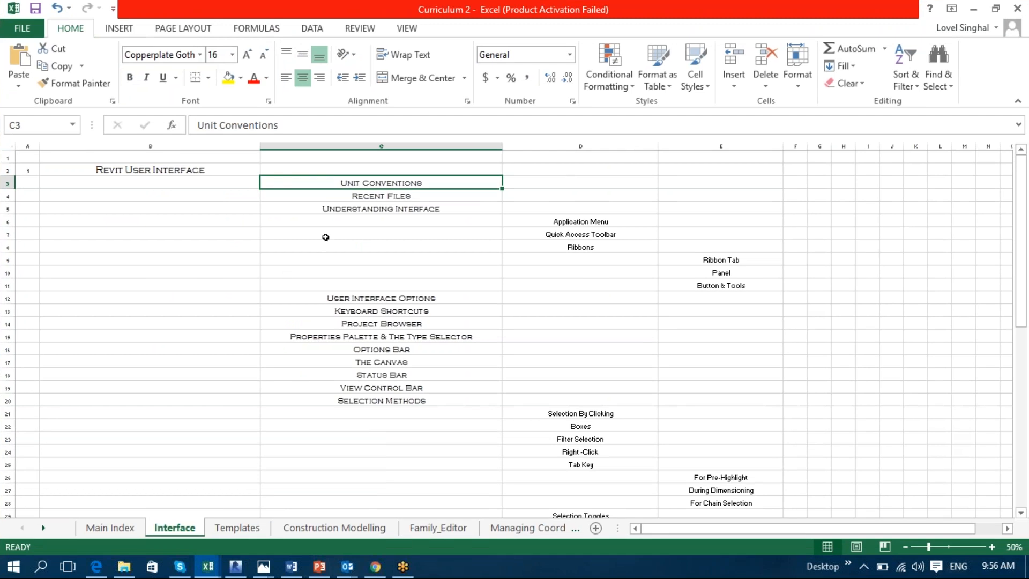
click(349, 210)
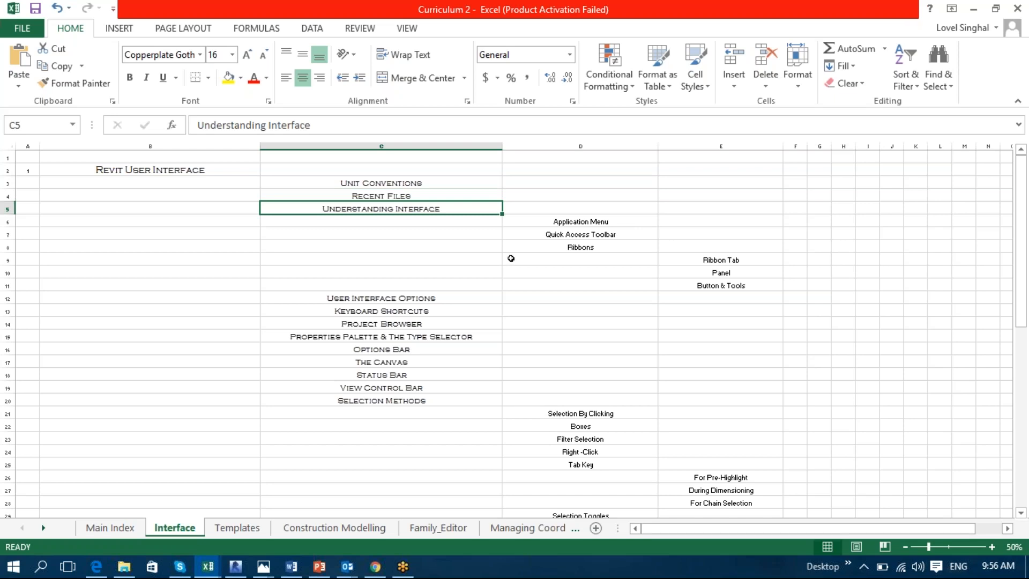
click(533, 255)
click(734, 260)
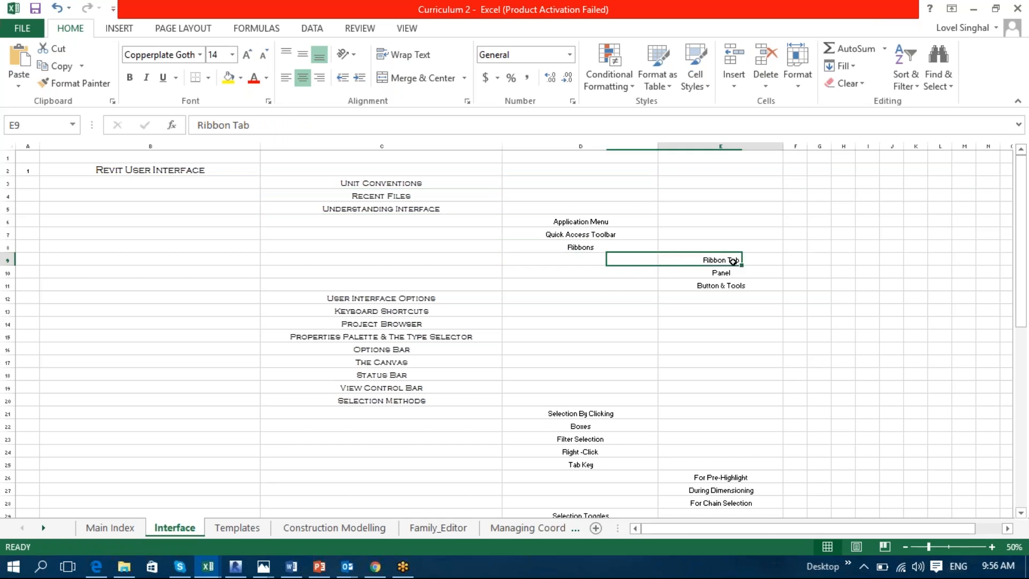
click(742, 272)
click(760, 296)
click(759, 286)
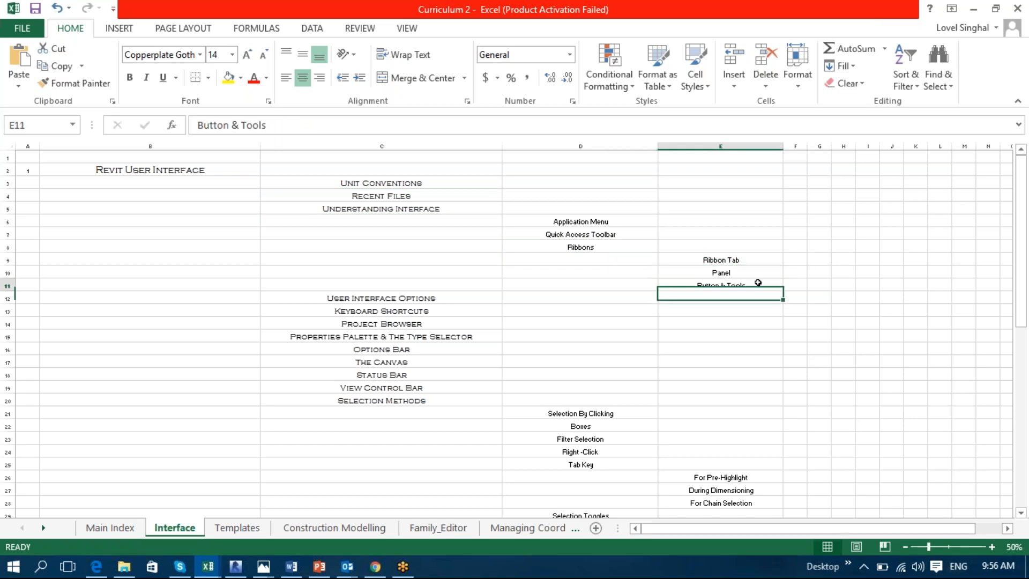
click(461, 300)
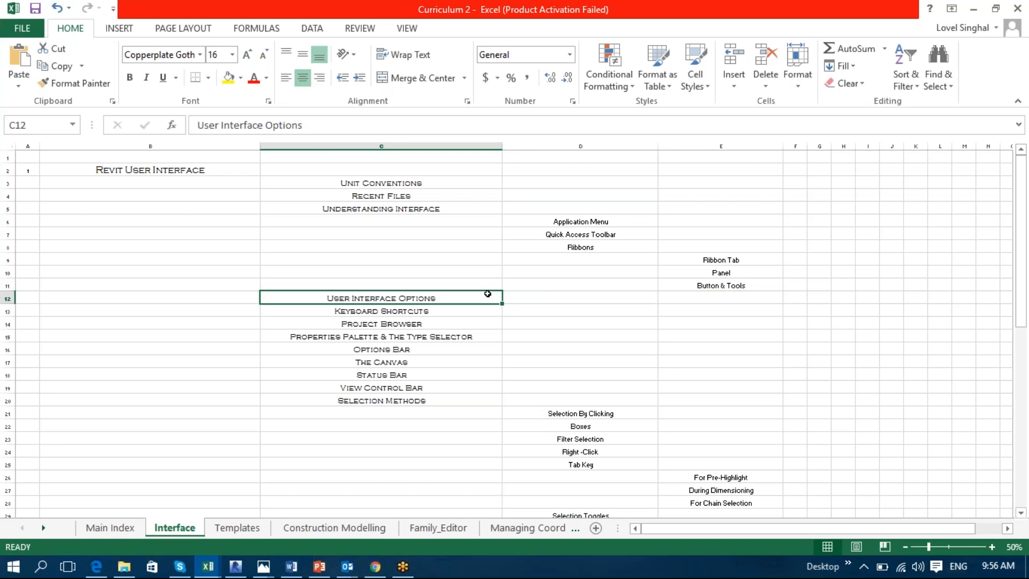
click(976, 12)
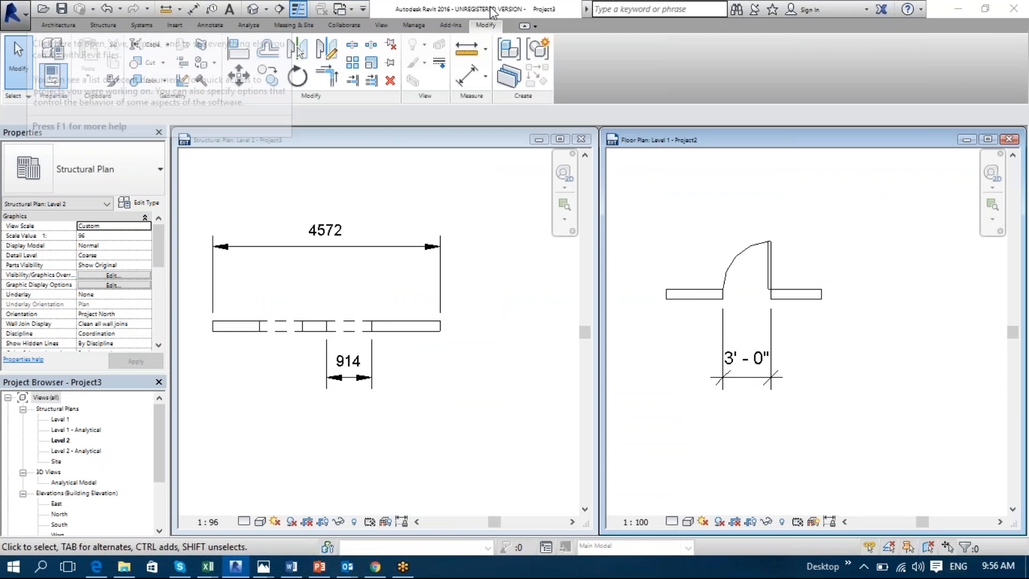
- Open the program options and review the General and User Interface settings
click(21, 12)
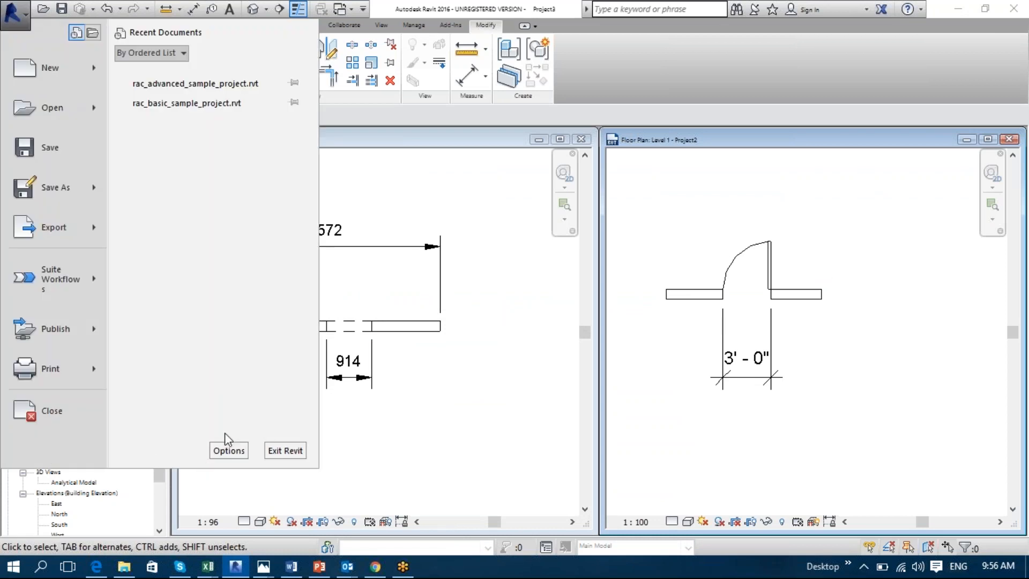
click(226, 446)
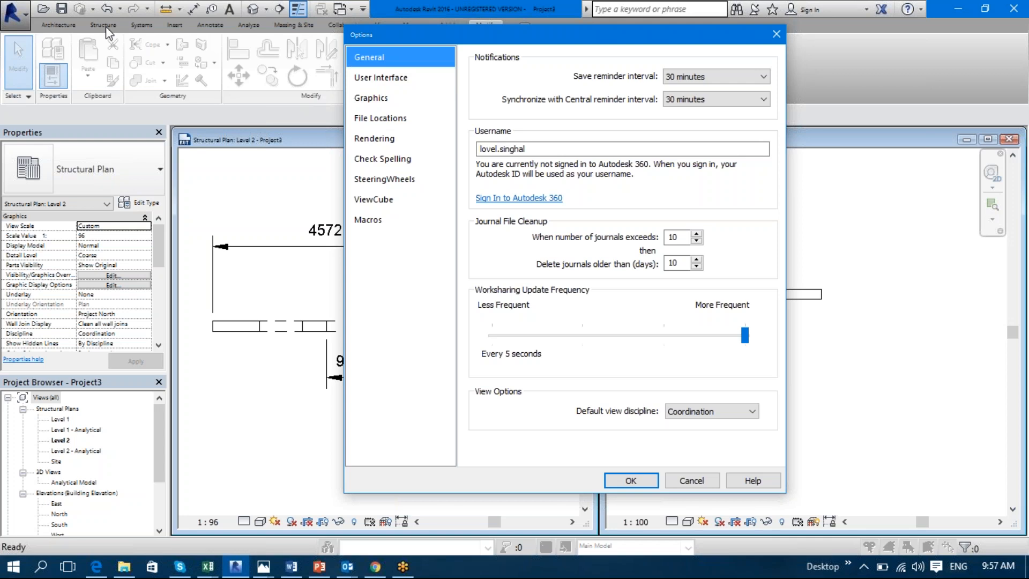
click(367, 79)
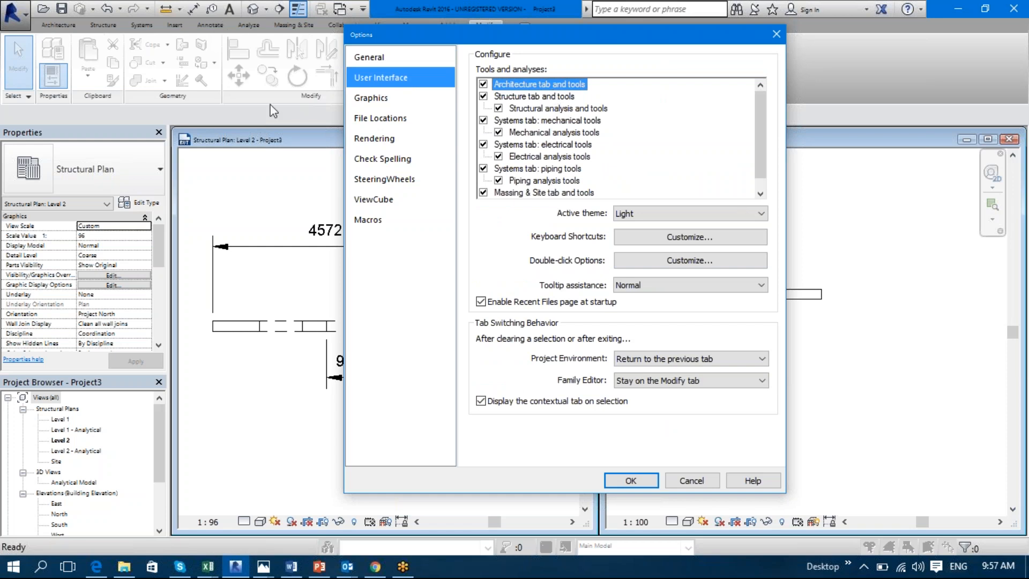
drag(760, 144, 759, 97)
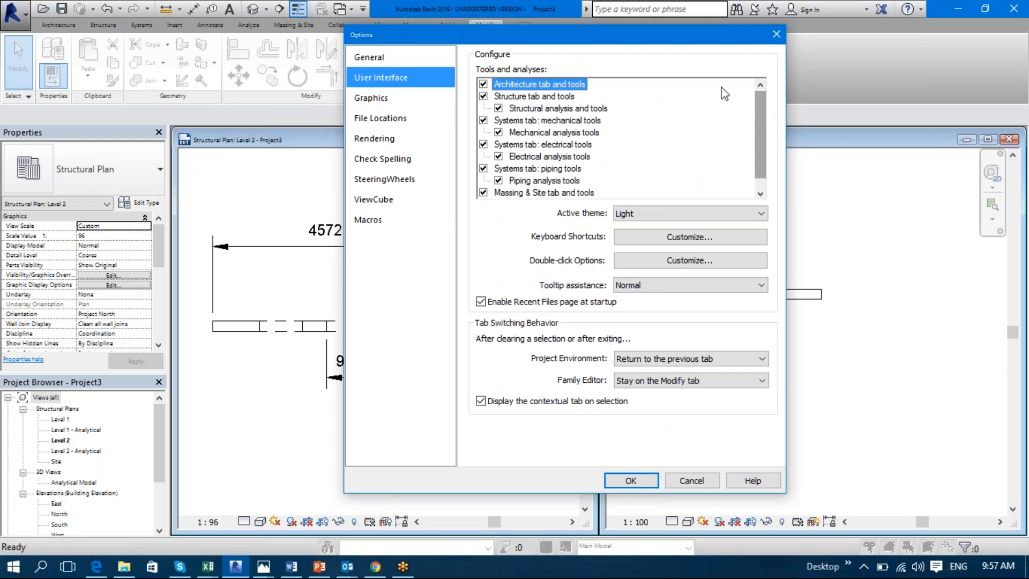
- Remove the Mechanical Template and the Architectural Template from the project template files in the File Locations options
click(390, 122)
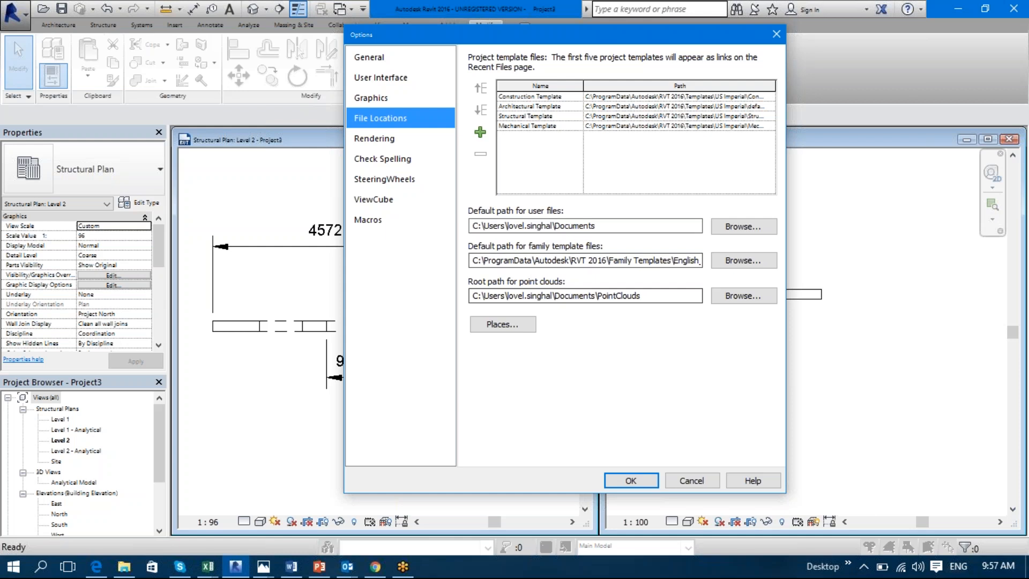
click(570, 127)
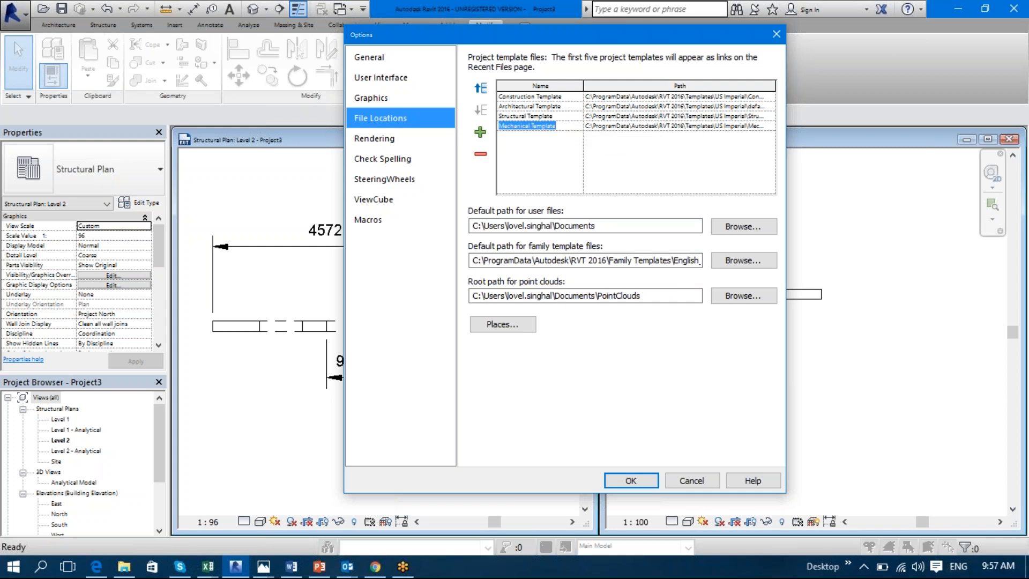
click(481, 156)
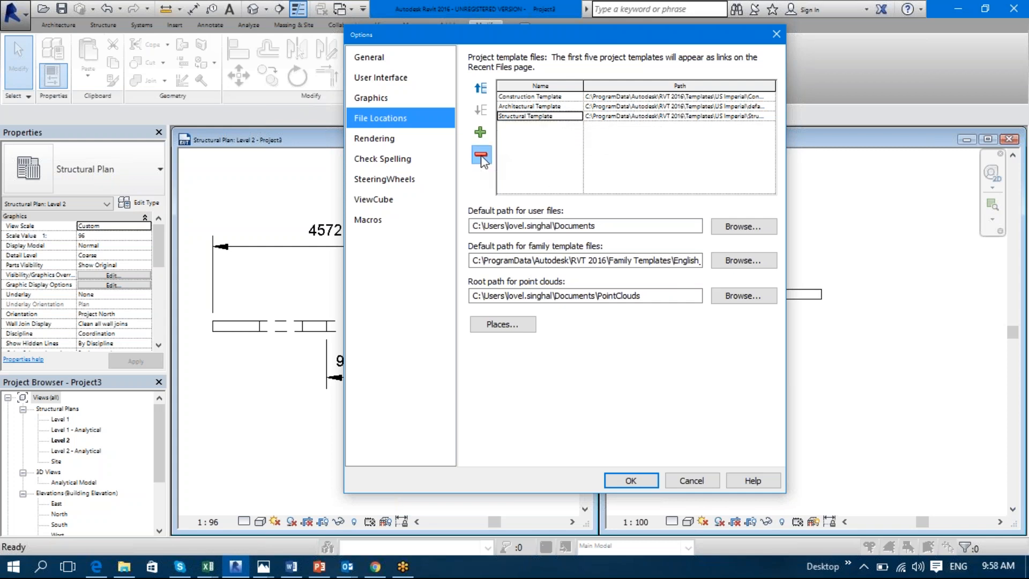
click(570, 107)
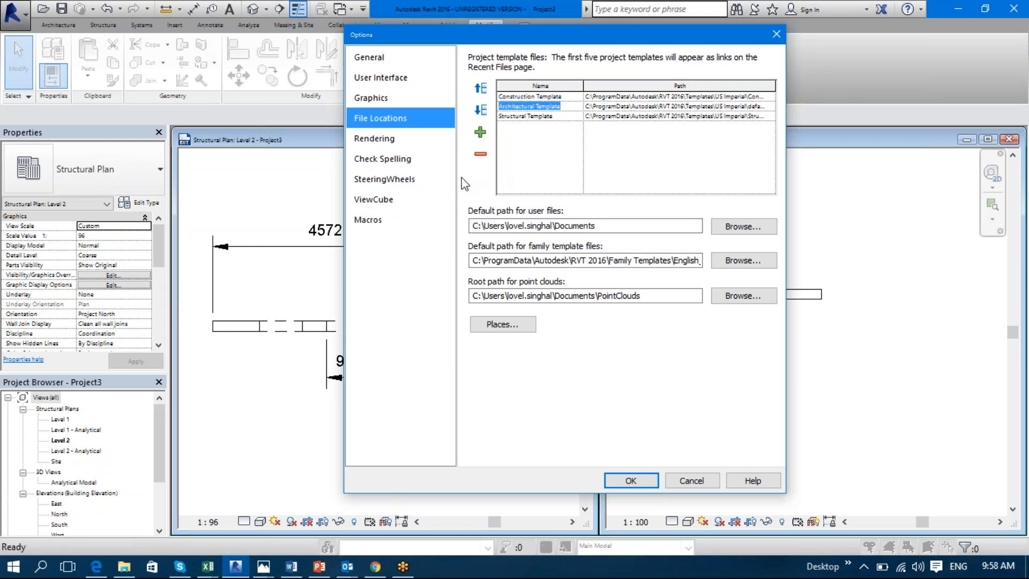
click(488, 158)
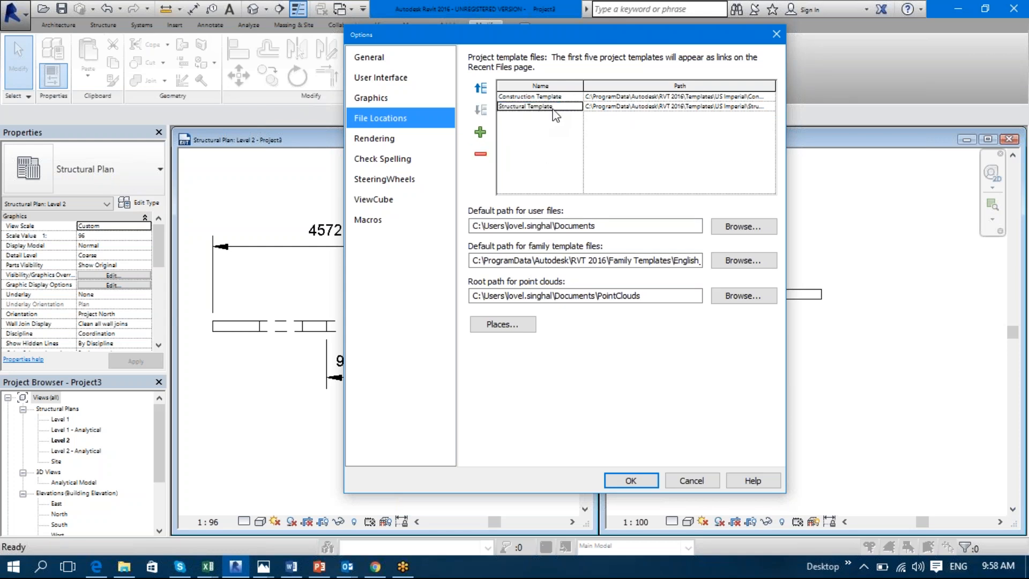
- Point the Structural Template entry to Structural Analysis-DefaultMetric in the US Metric folder and accept the options
click(609, 106)
click(770, 106)
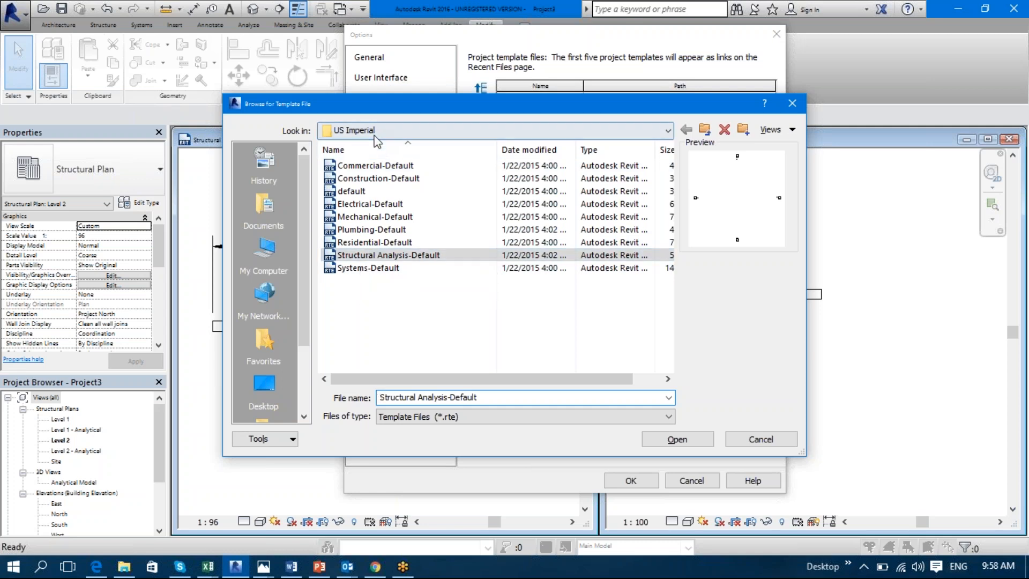
click(704, 129)
double_click(427, 208)
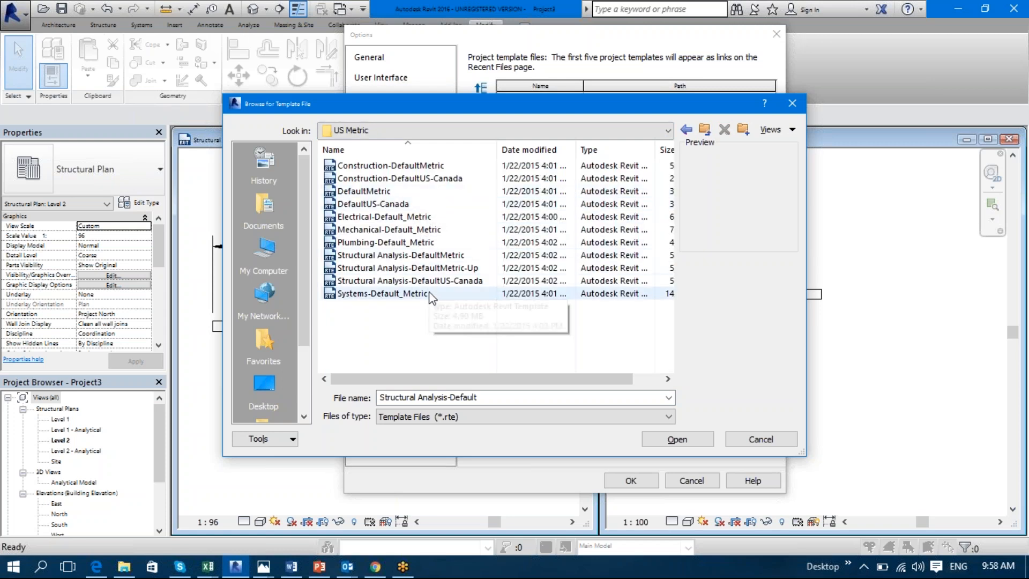
click(453, 280)
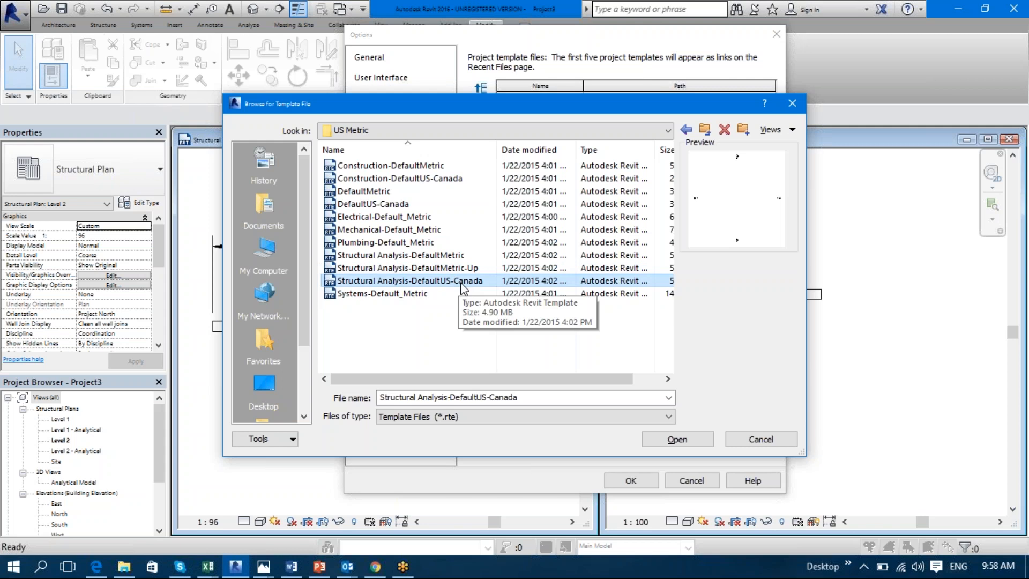
click(460, 255)
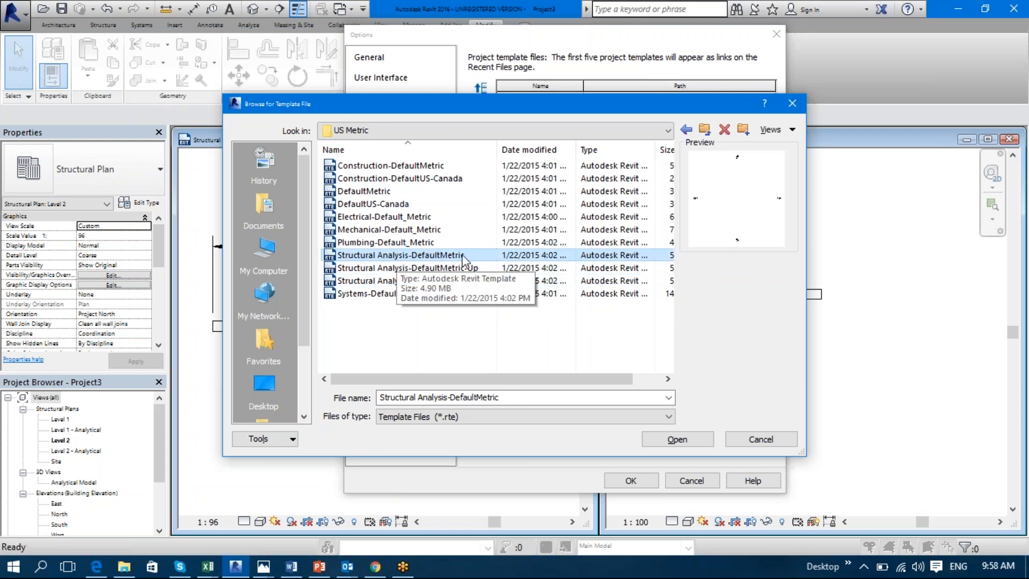
click(691, 441)
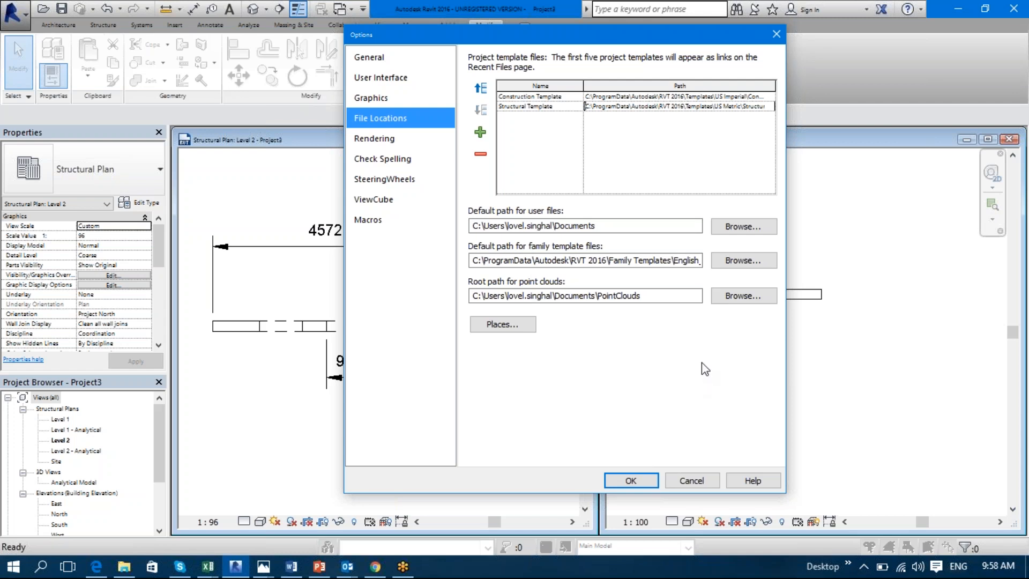
click(638, 480)
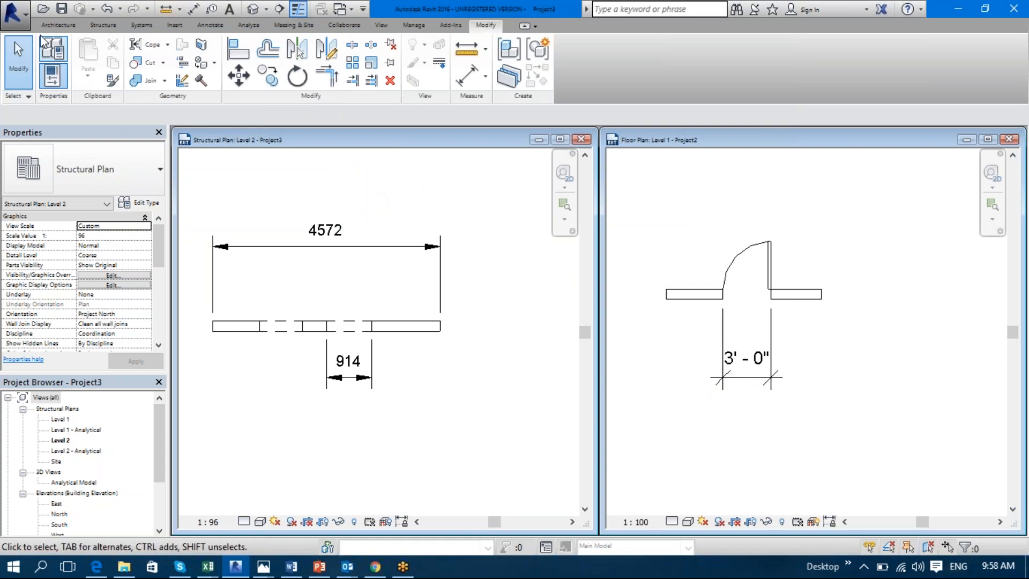
- Create a new project based on the Construction Template
click(13, 11)
mouse_move(102, 73)
click(194, 76)
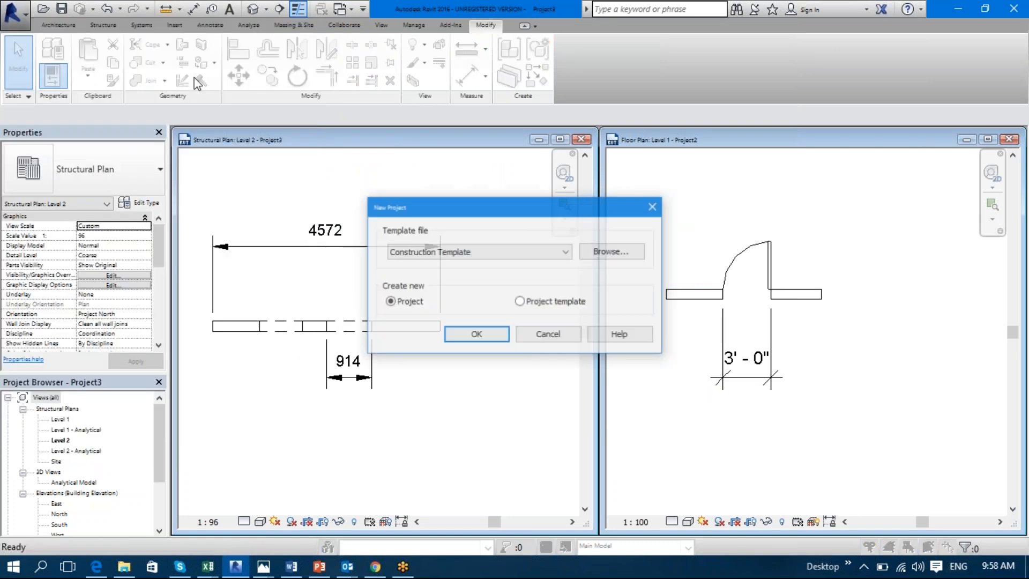
click(566, 251)
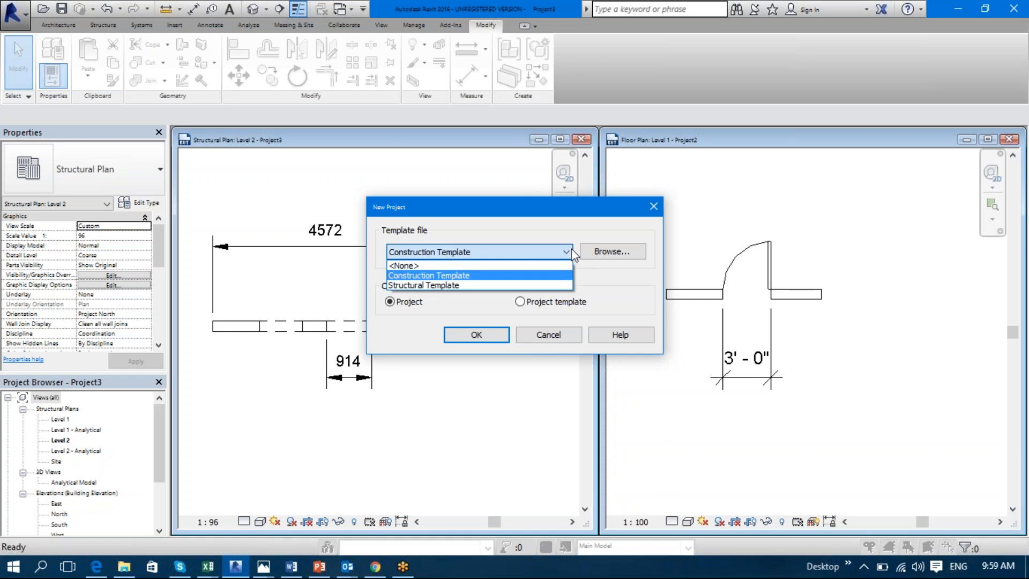
click(496, 276)
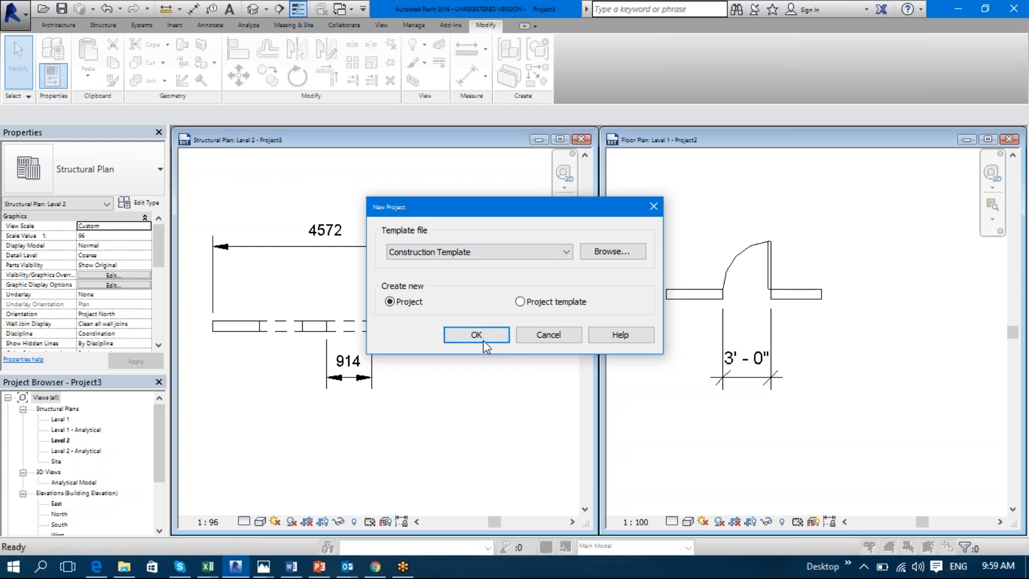
click(478, 336)
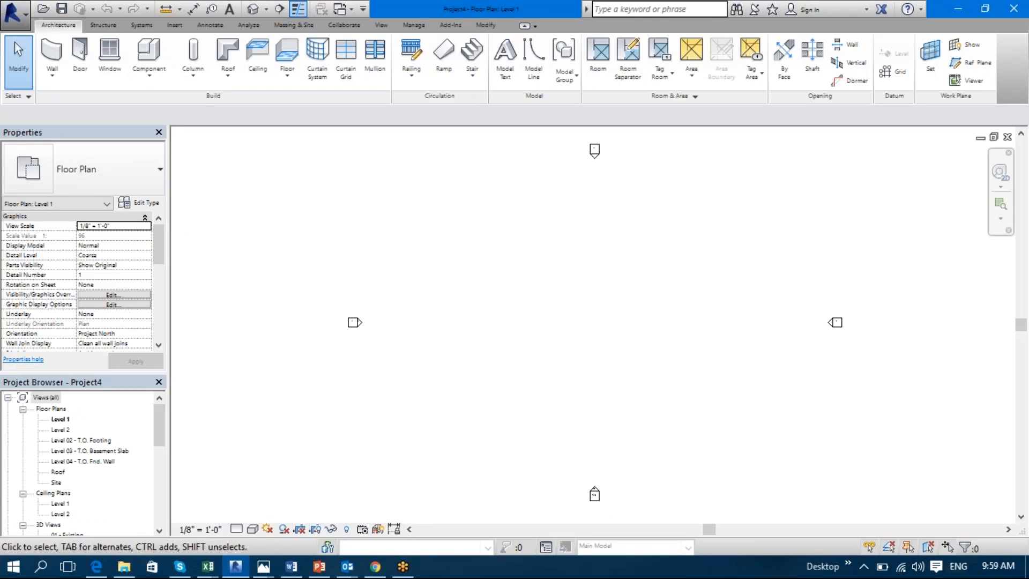
- Preview an architectural wall on Level 1 to check the project's units, cancel it and close the project without saving
key(w)
key(a)
click(527, 323)
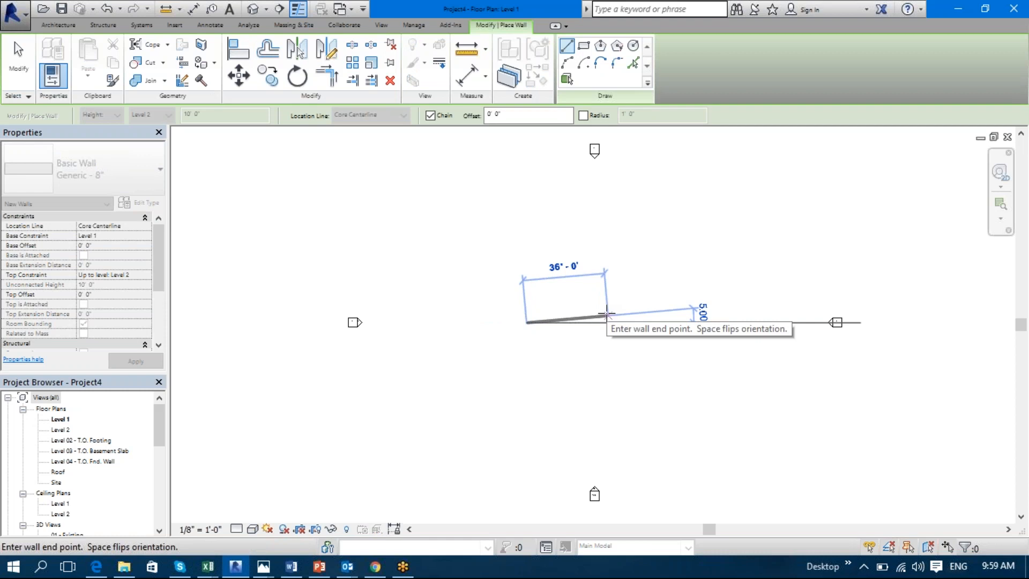
key(Escape)
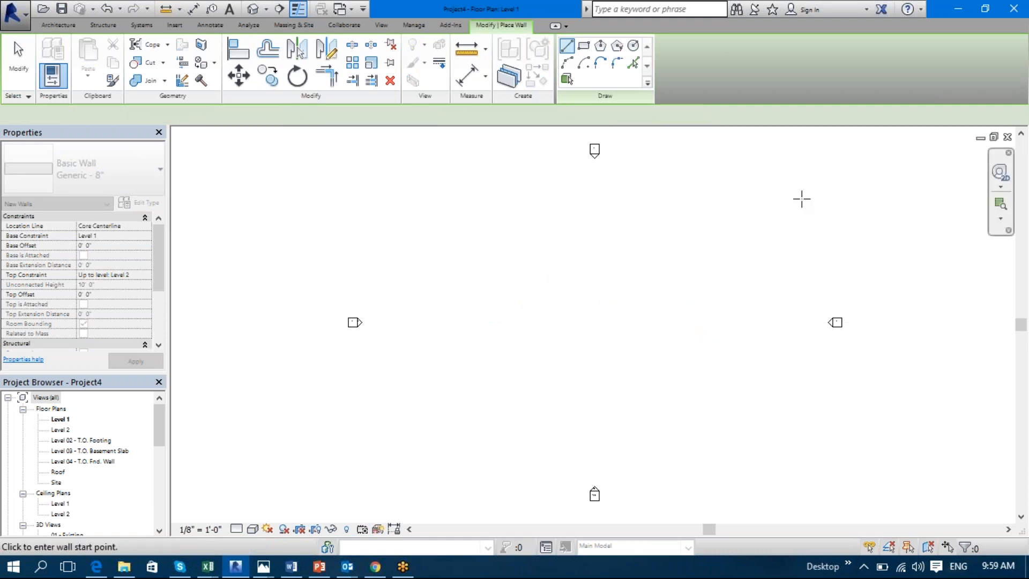
click(587, 295)
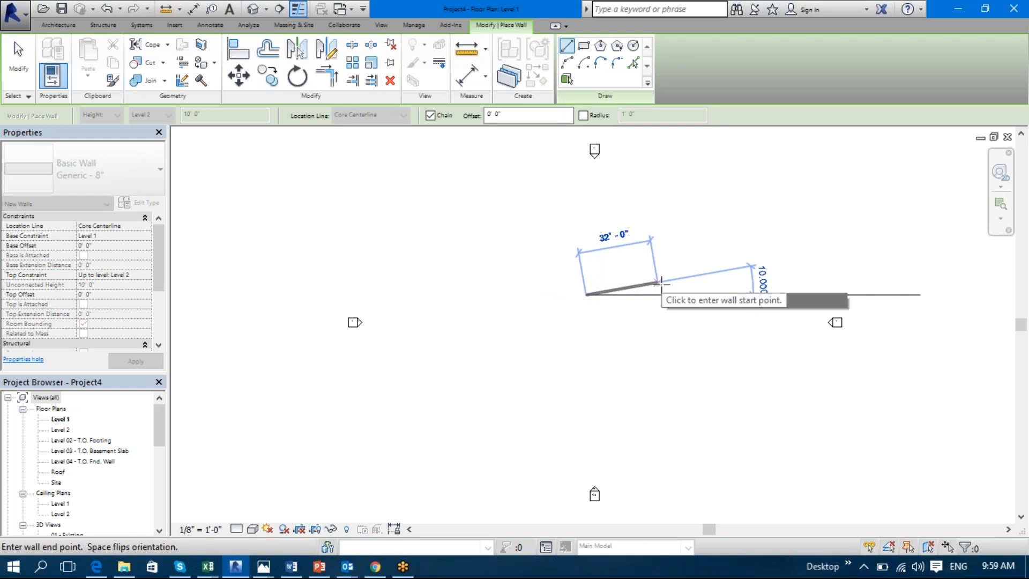
key(Escape)
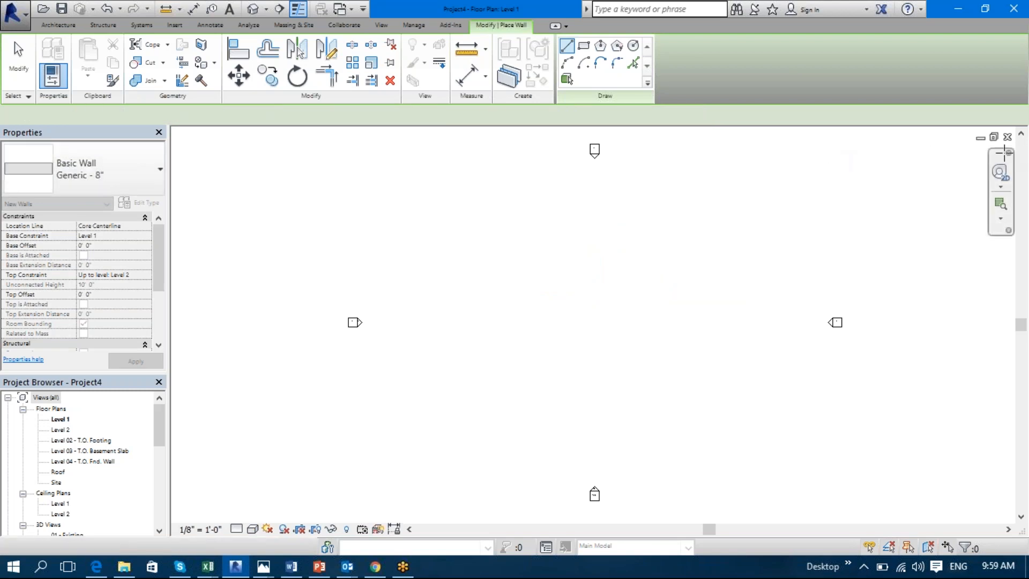
click(1007, 137)
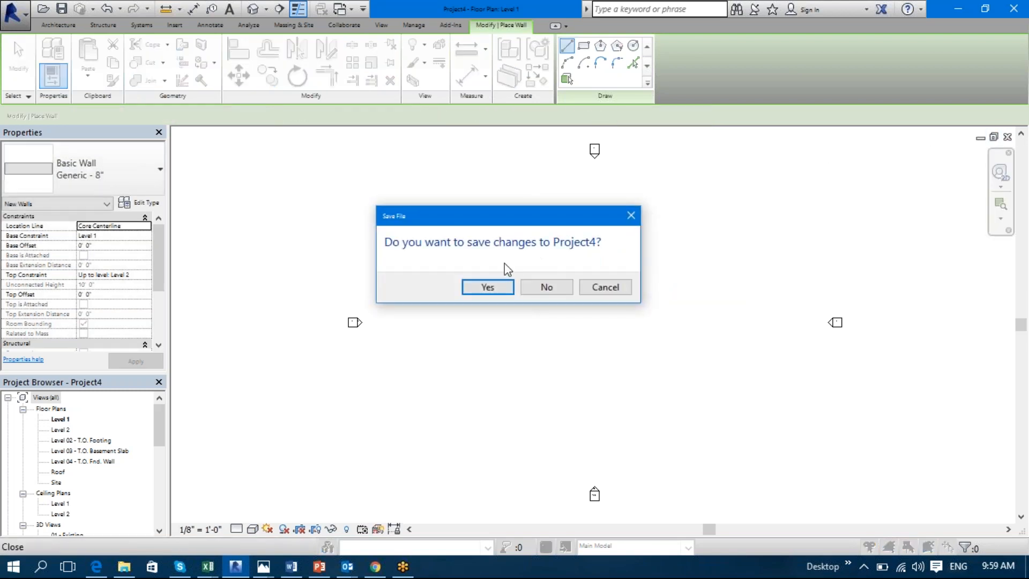
click(539, 285)
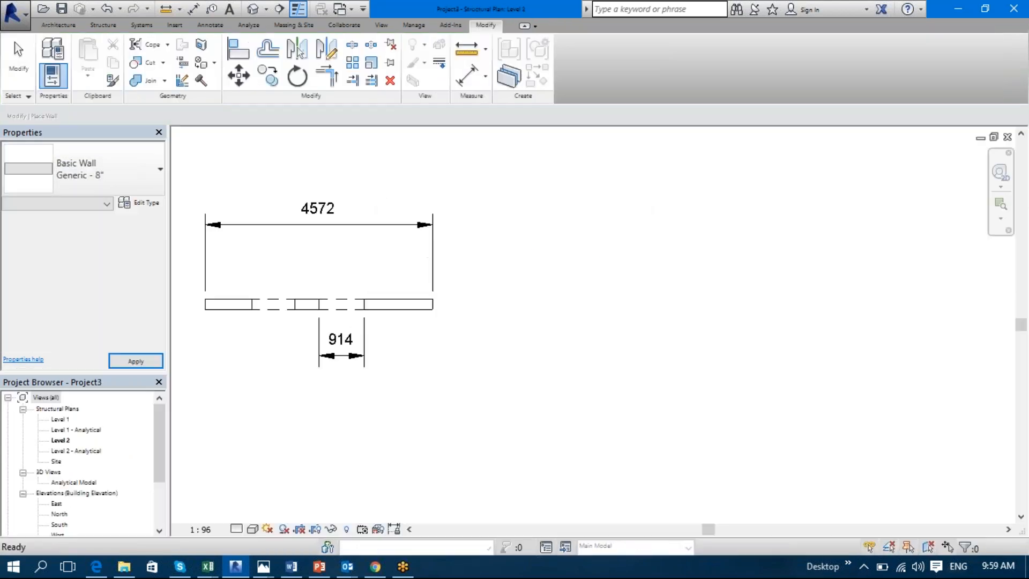
- Create a new project based on the Structural Template
click(26, 17)
mouse_move(64, 68)
click(155, 85)
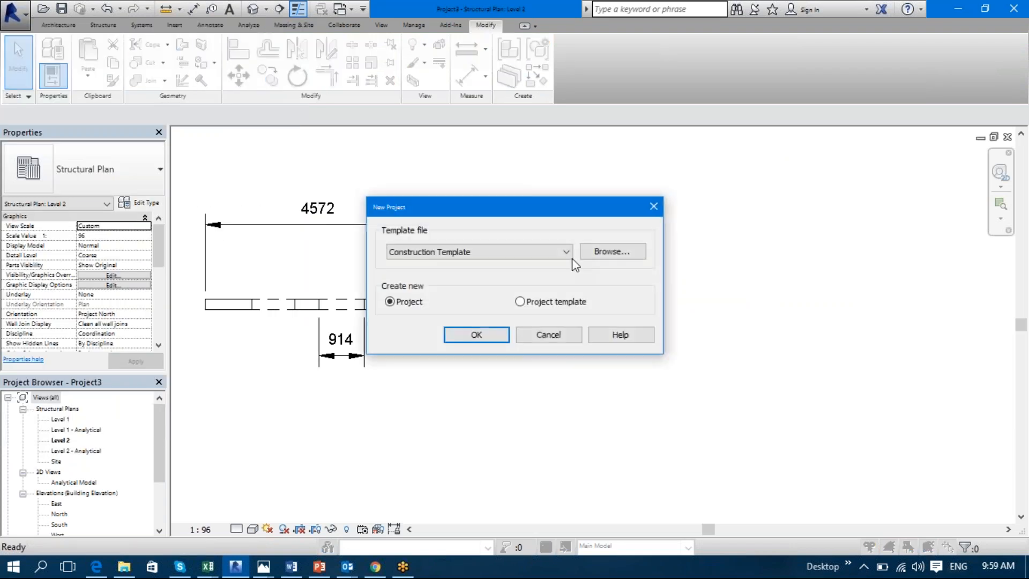
click(552, 245)
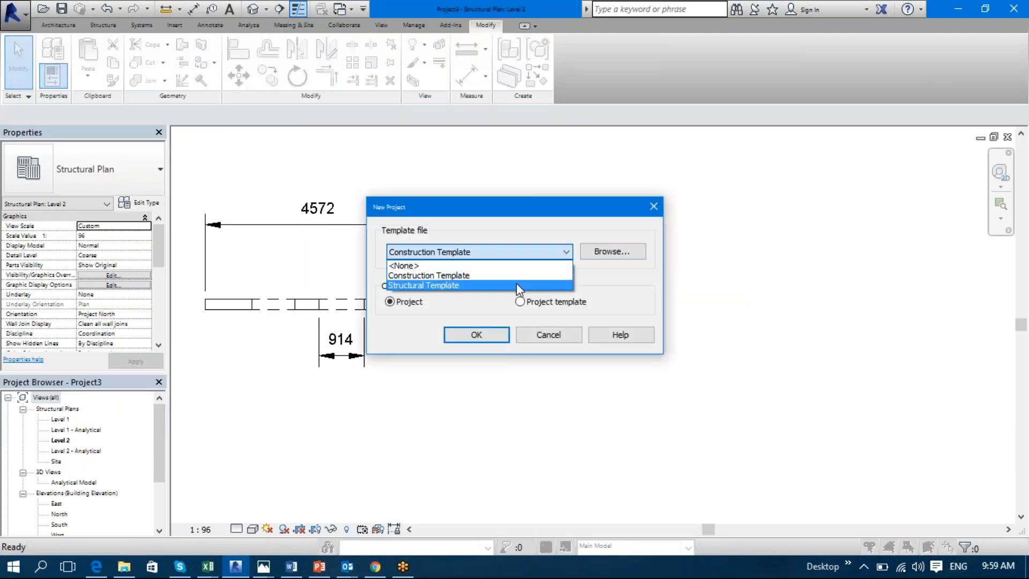
click(516, 284)
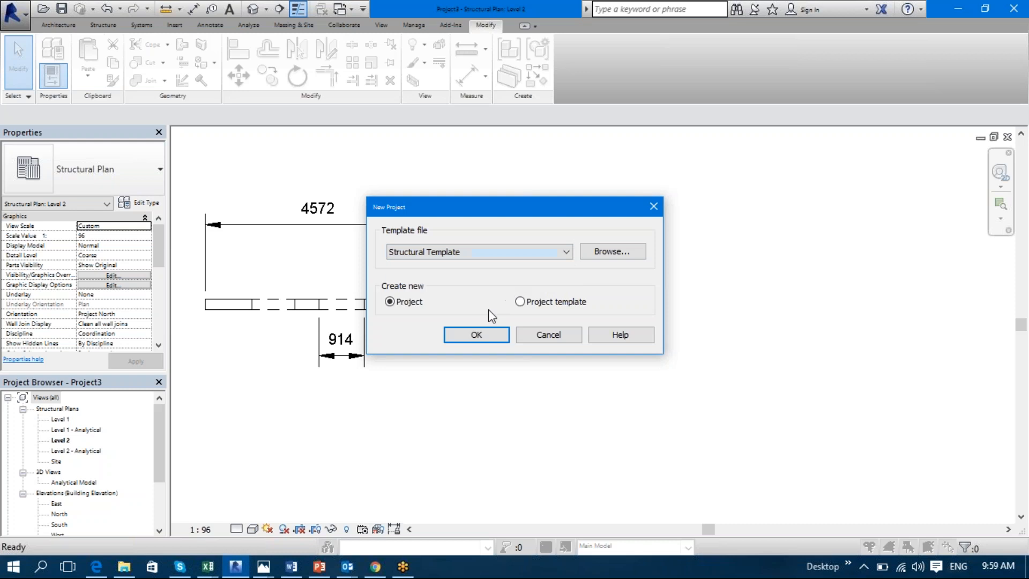
click(477, 335)
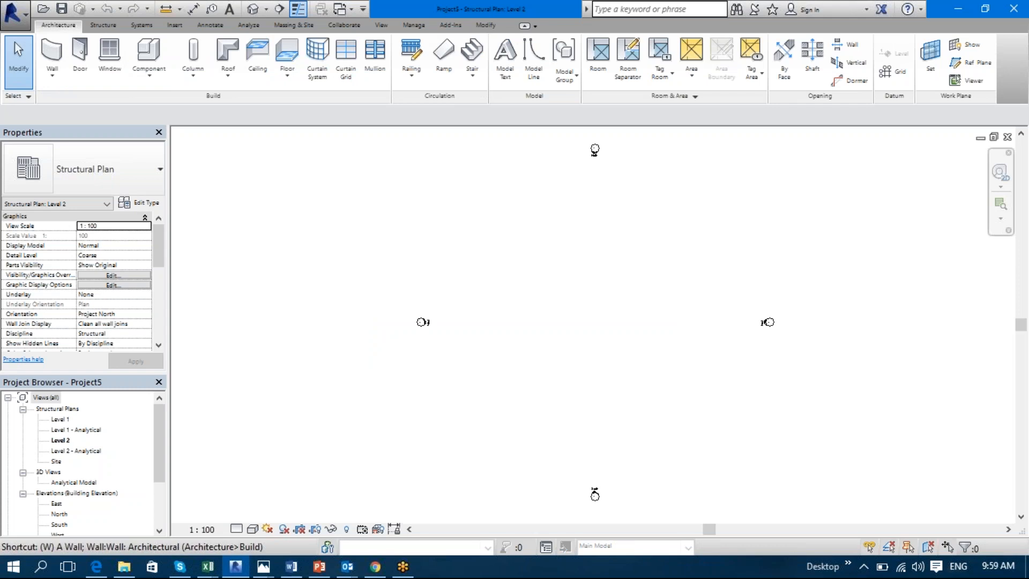
- Preview a horizontal architectural wall in the Level 2 structural plan to check the units, and cancel the wall command
key(w)
key(a)
click(510, 302)
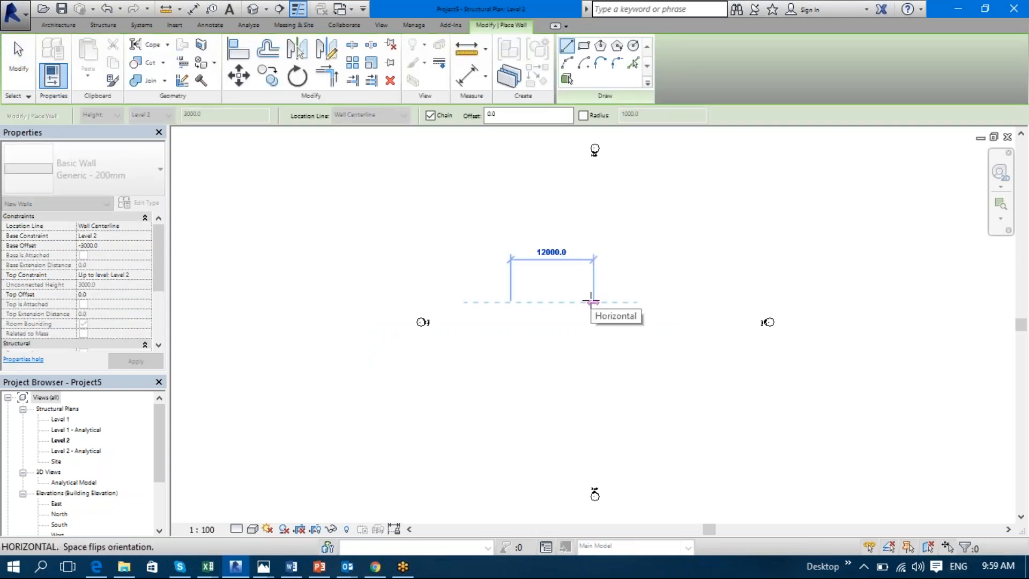
key(Escape)
key(Escape)
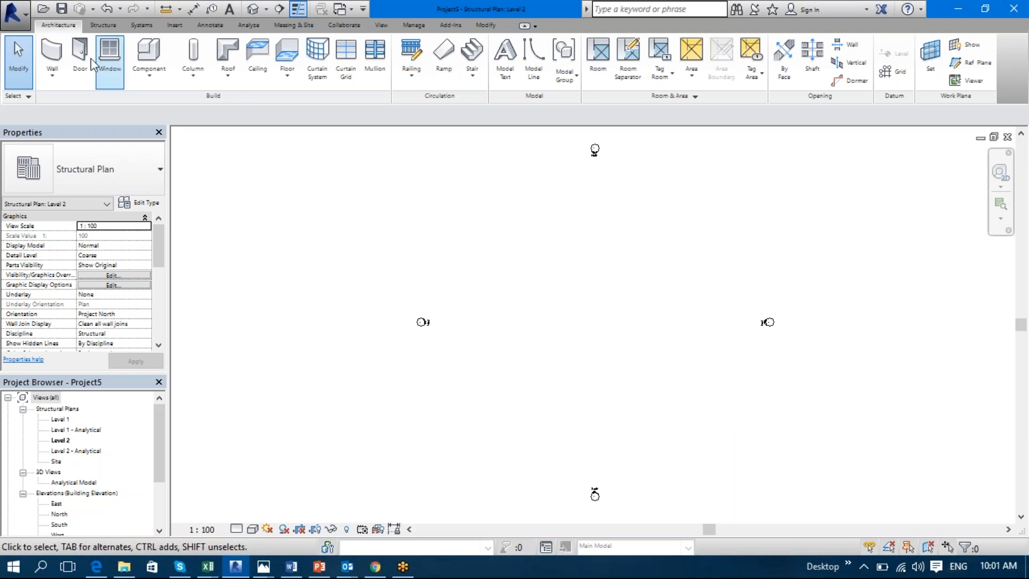
- Open the program options and review the User Interface, Graphics and File Locations settings
click(19, 14)
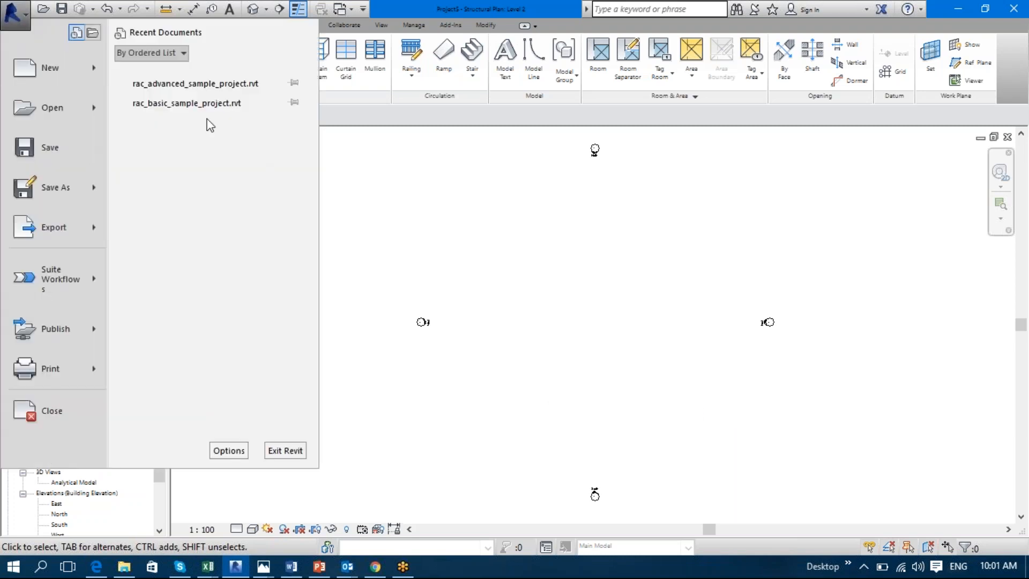
click(227, 451)
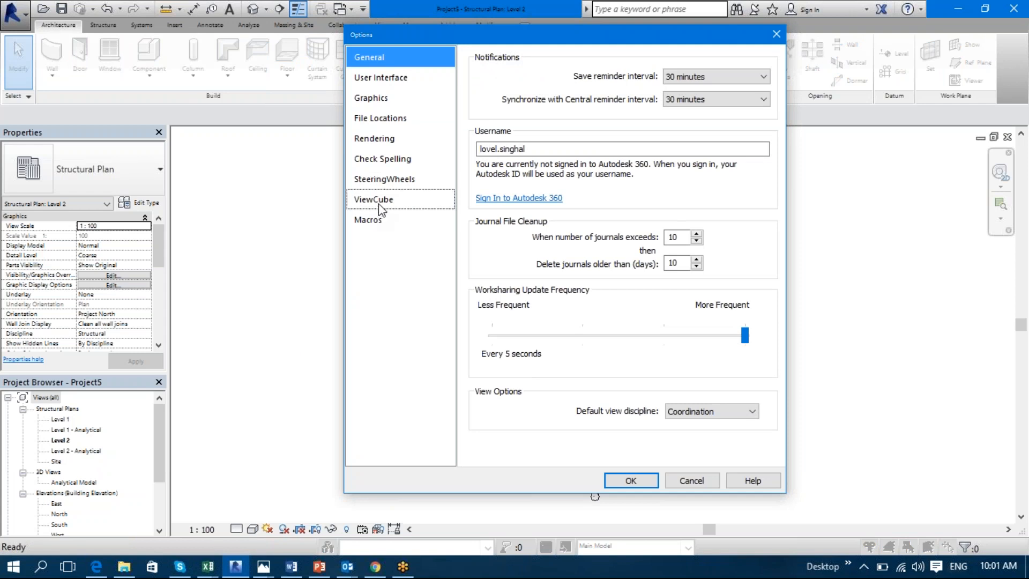
click(387, 81)
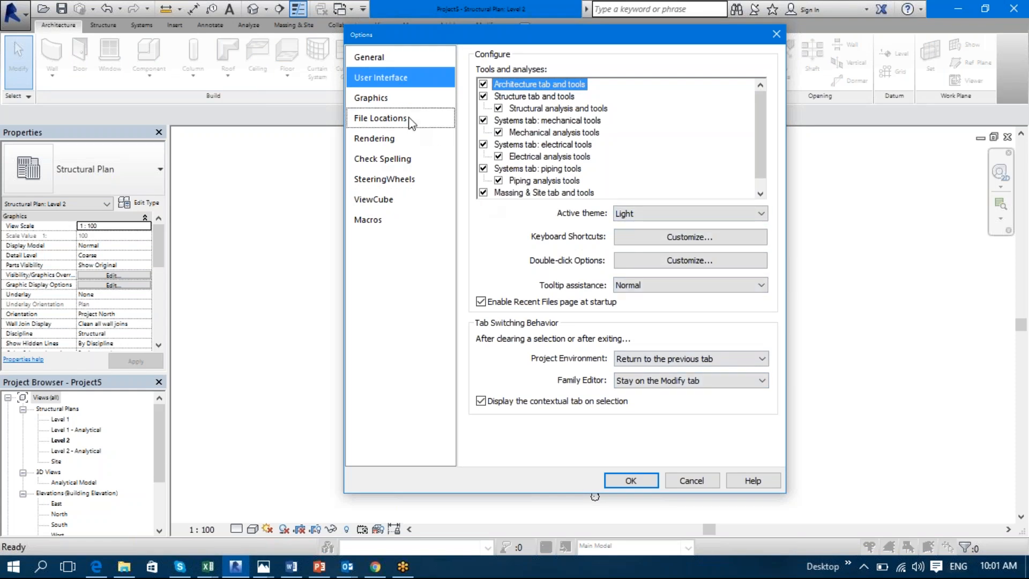
click(389, 101)
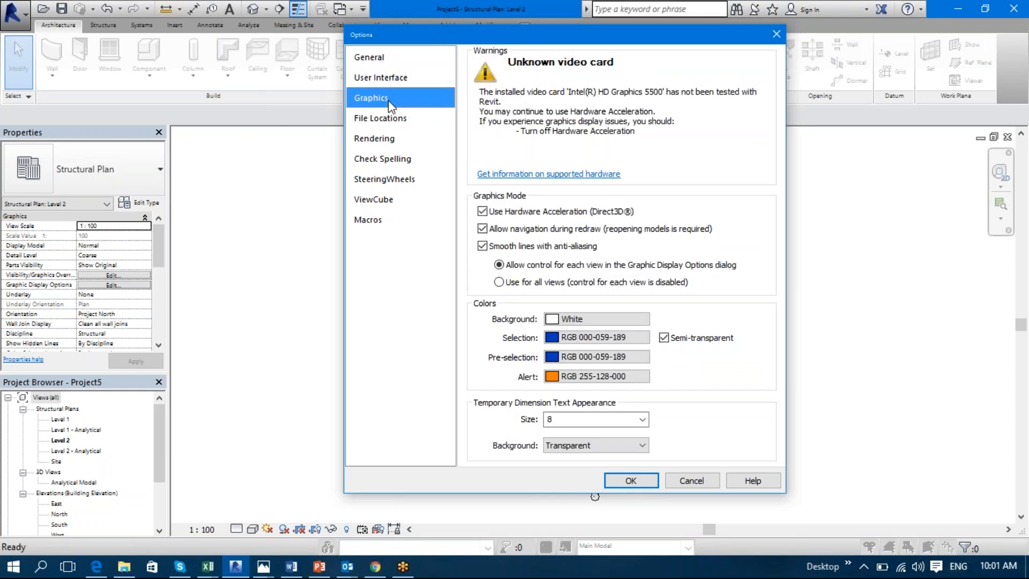
click(405, 122)
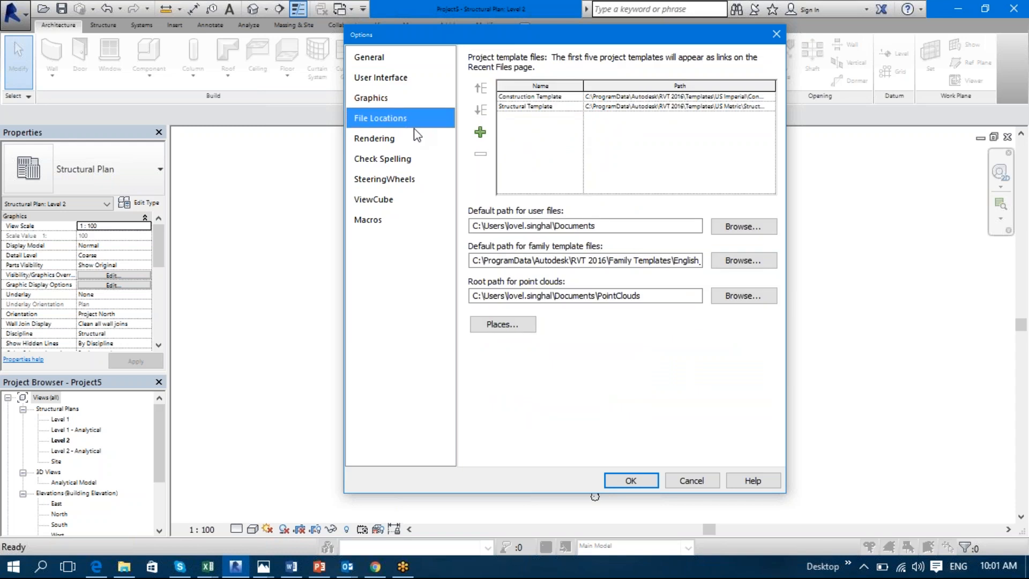
- Browse the US Metric template files without adding one, review the default path for user files and close the options
click(483, 138)
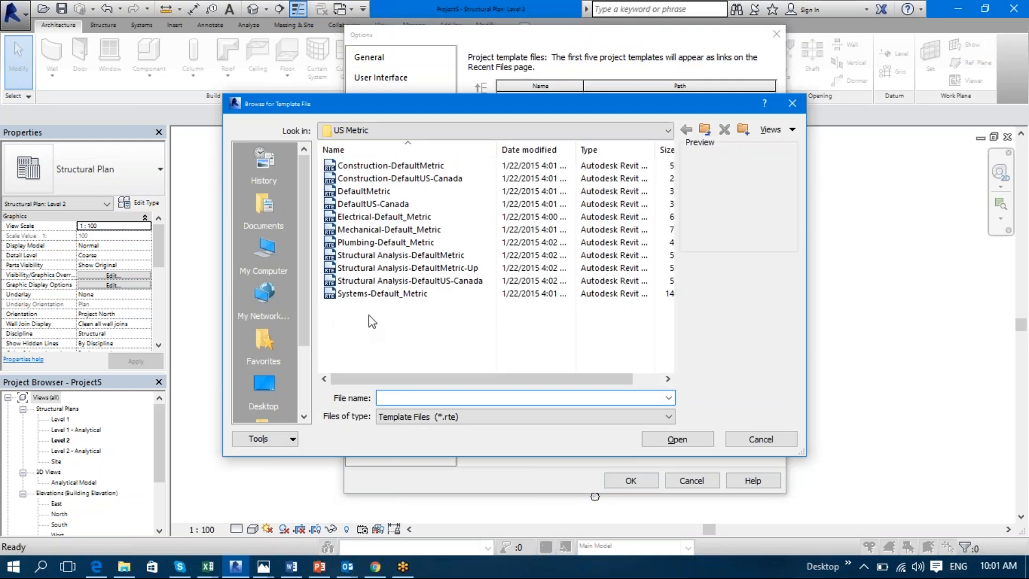
click(759, 440)
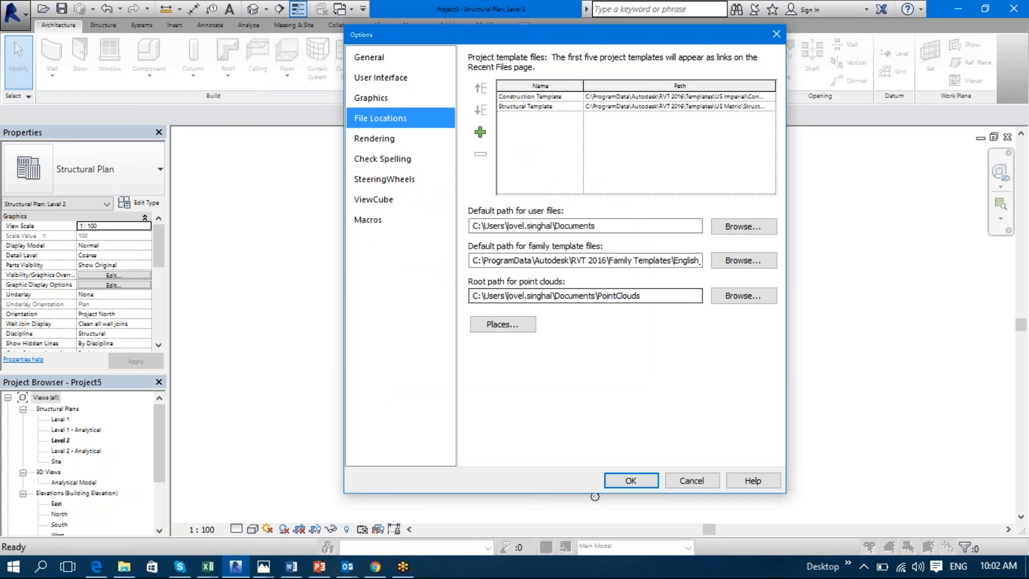
click(618, 223)
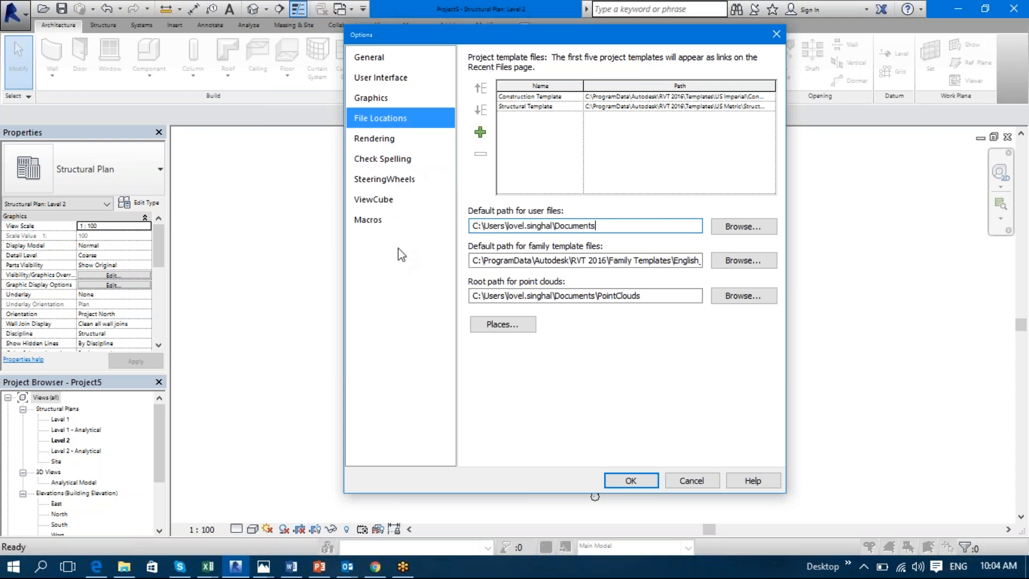
click(641, 479)
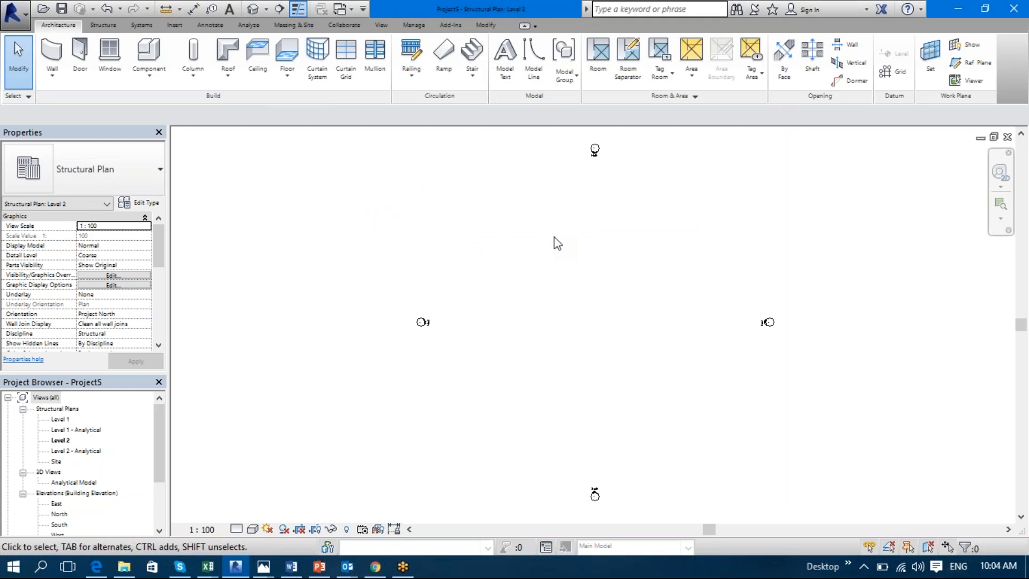
- Switch to the Curriculum 2 workbook in Excel, select the Keyboard Shortcuts topic, and return to Revit
mouse_move(203, 573)
click(161, 514)
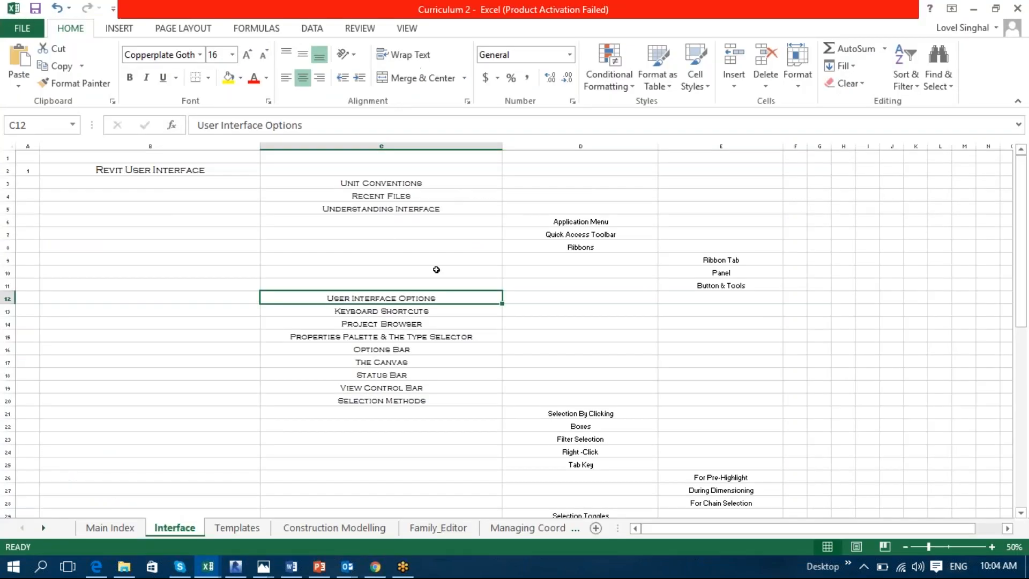
click(455, 313)
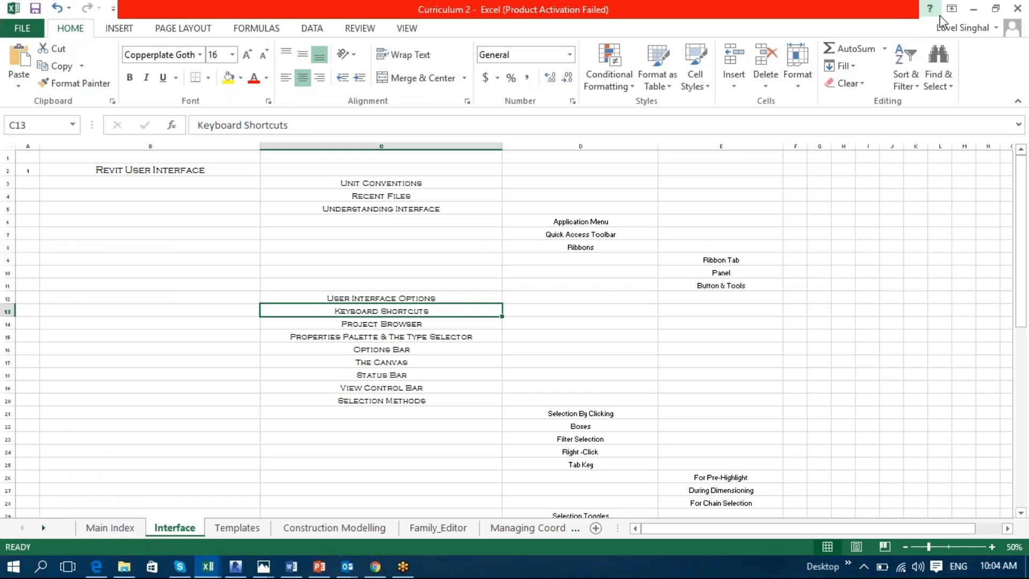
click(972, 11)
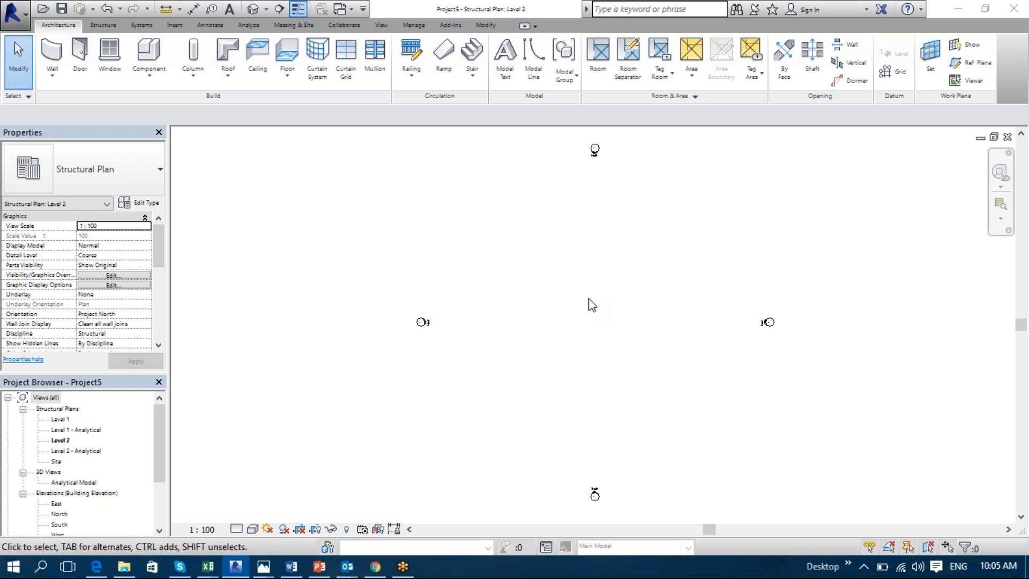
- Draw a horizontal architectural wall about 17000 mm long in the upper middle of the Level 2 structural plan and end the wall command
click(57, 82)
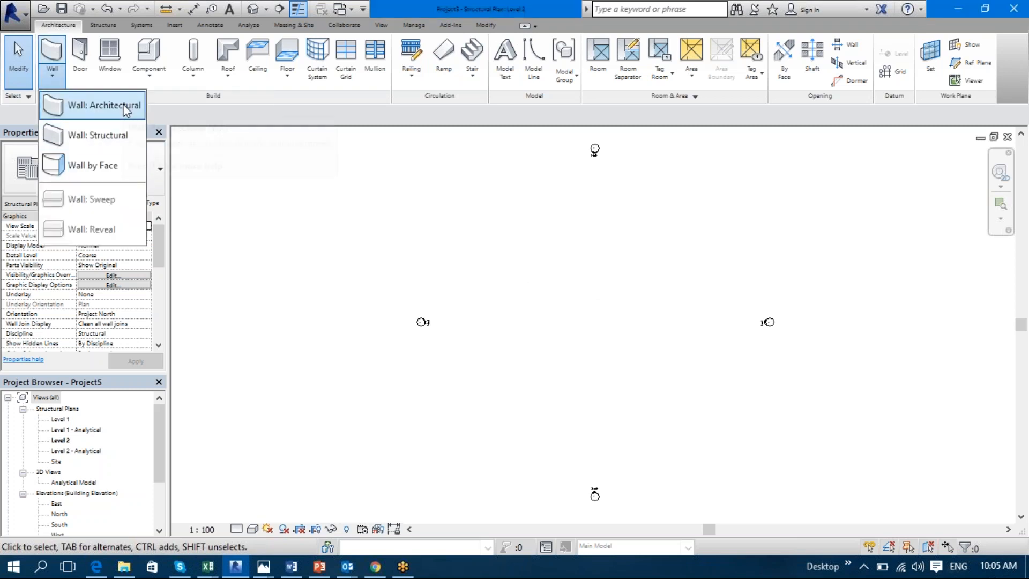
click(449, 274)
key(w)
key(a)
click(471, 270)
click(589, 268)
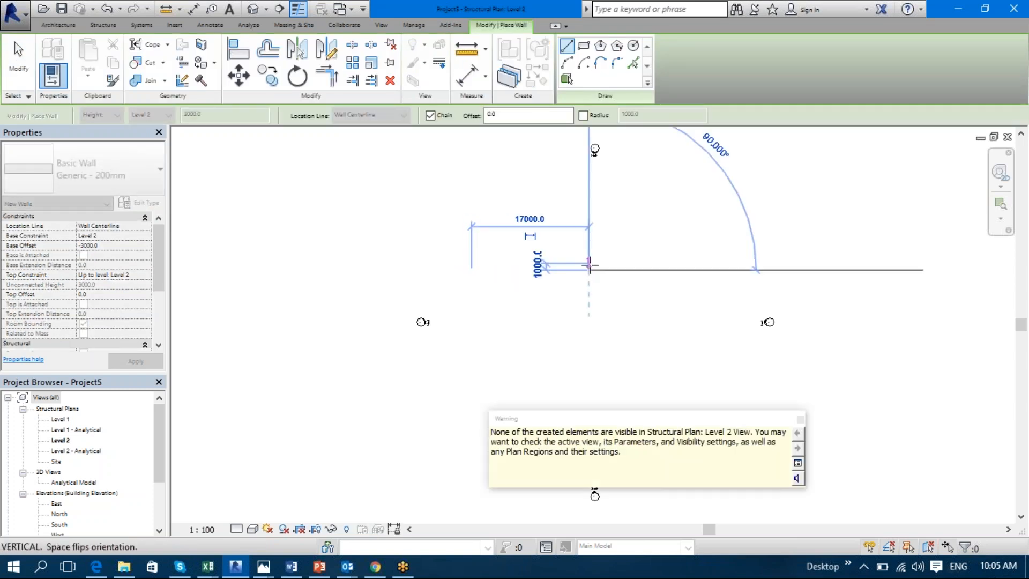
click(800, 419)
key(Escape)
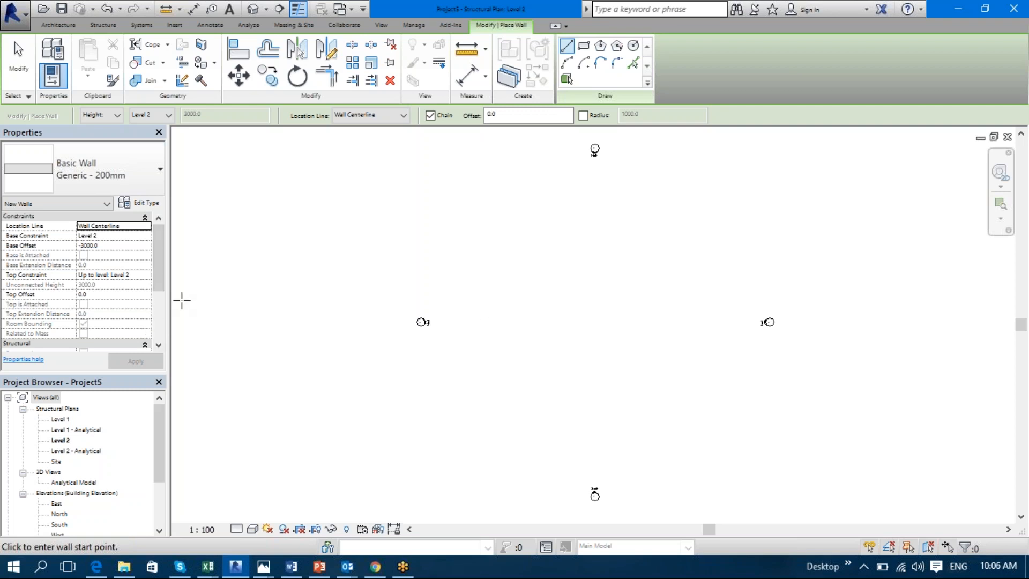
key(Escape)
key(Escape)
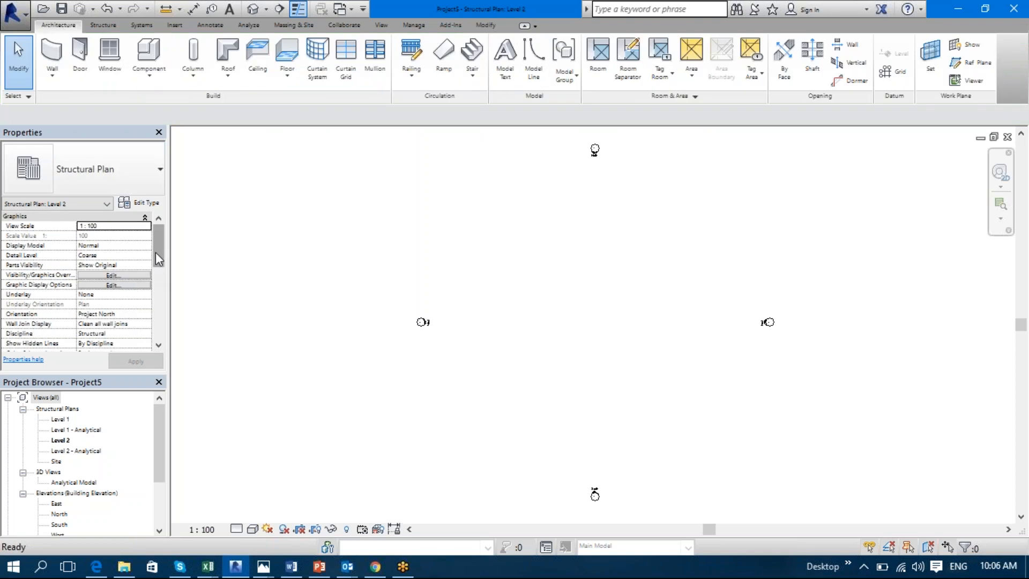
- Set the Level 2 structural plan's discipline to Coordination
drag(156, 252, 156, 259)
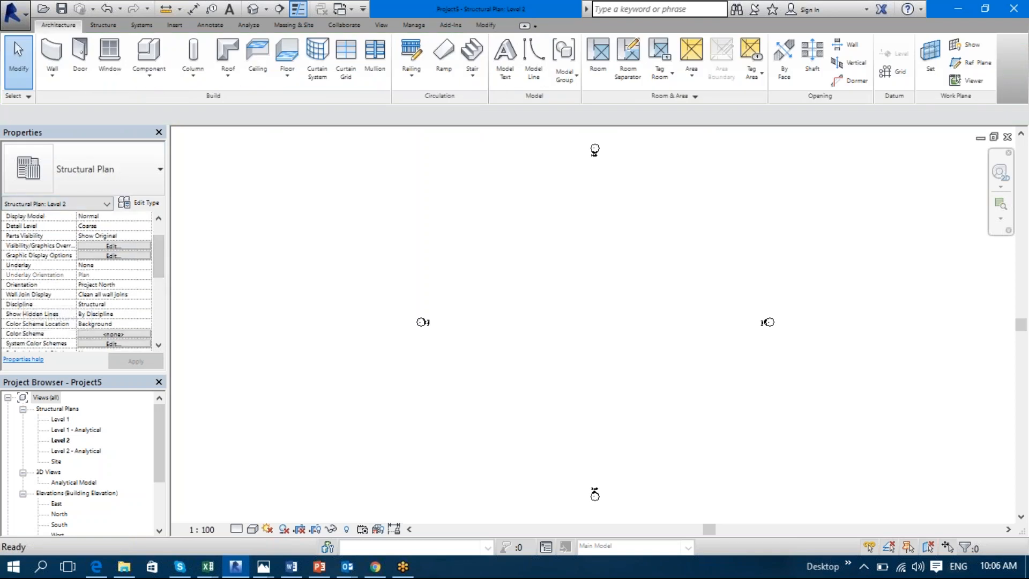
click(149, 306)
click(146, 304)
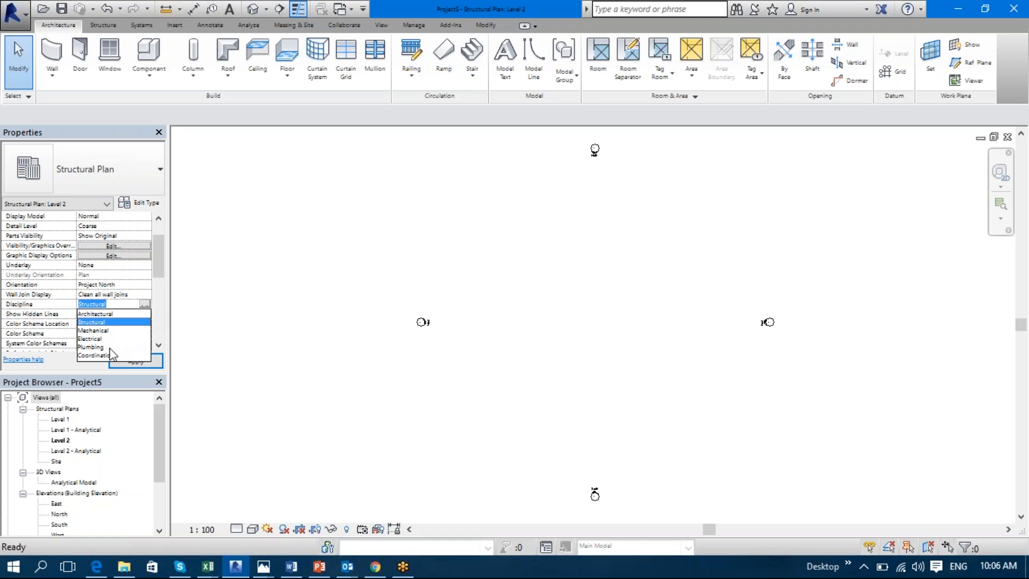
click(100, 356)
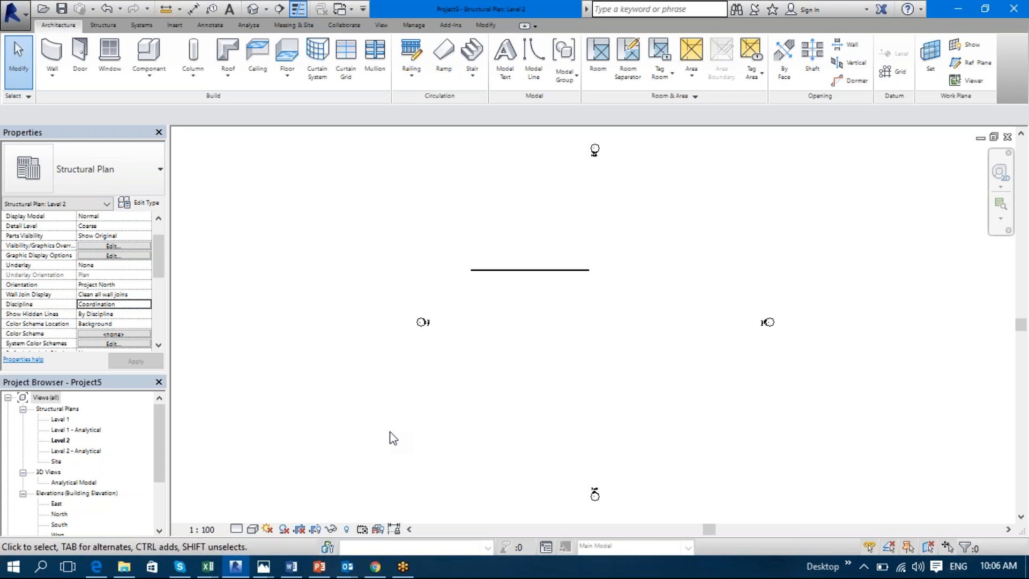
- Draw a horizontal structural wall about 17000 mm long below and parallel to the architectural wall
click(52, 72)
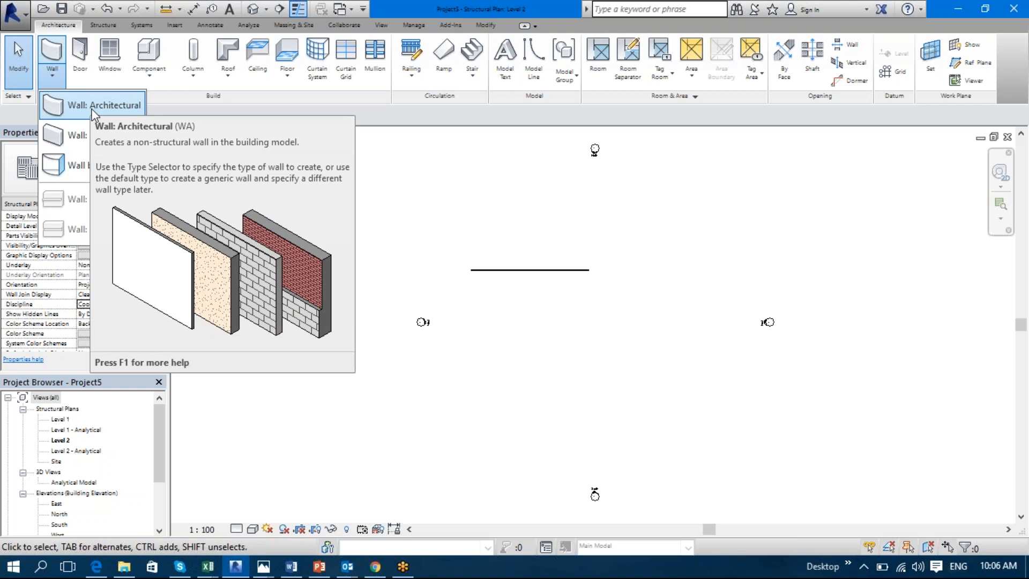
click(455, 258)
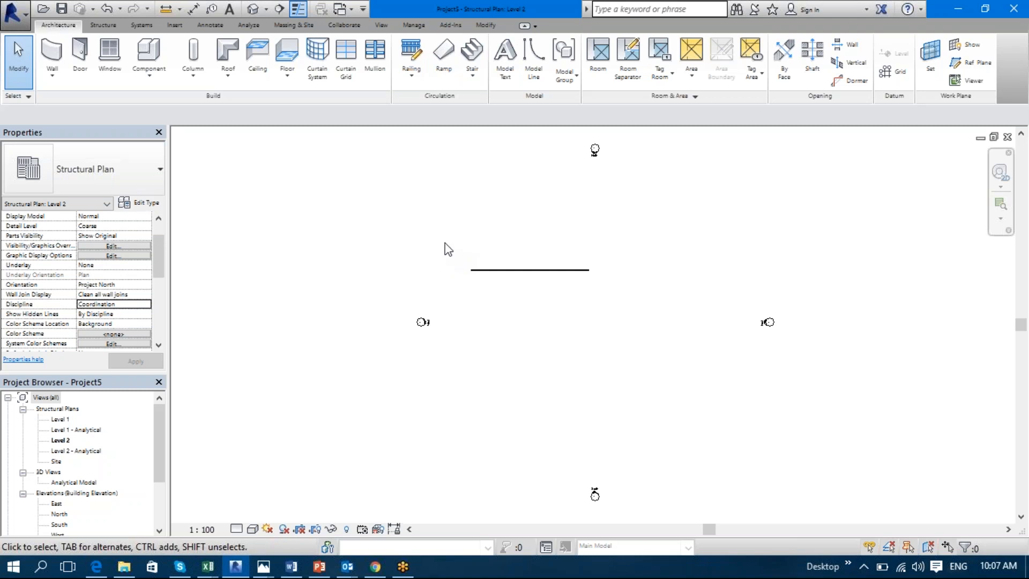
click(51, 75)
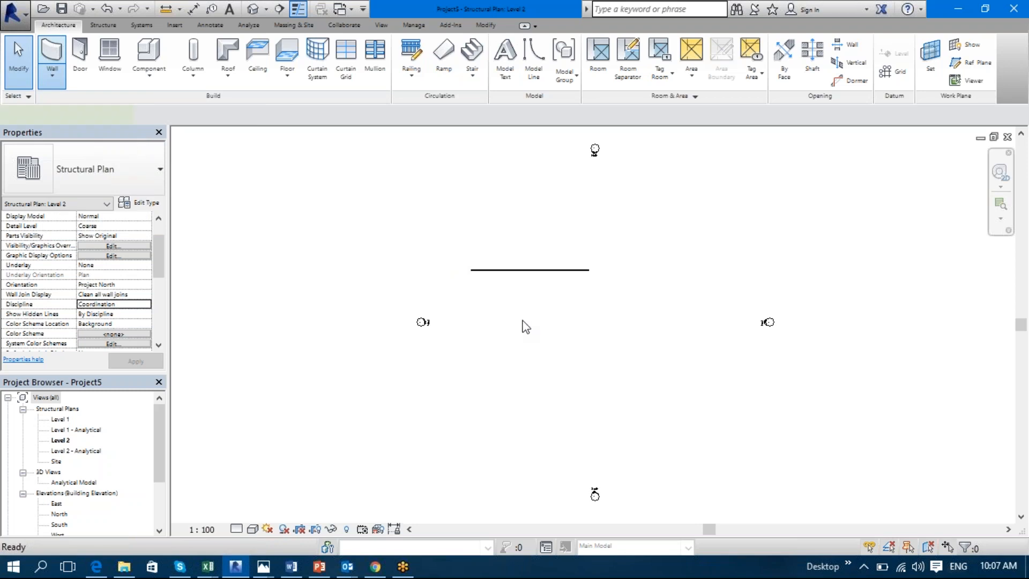
click(472, 305)
click(593, 304)
key(Escape)
key(Escape)
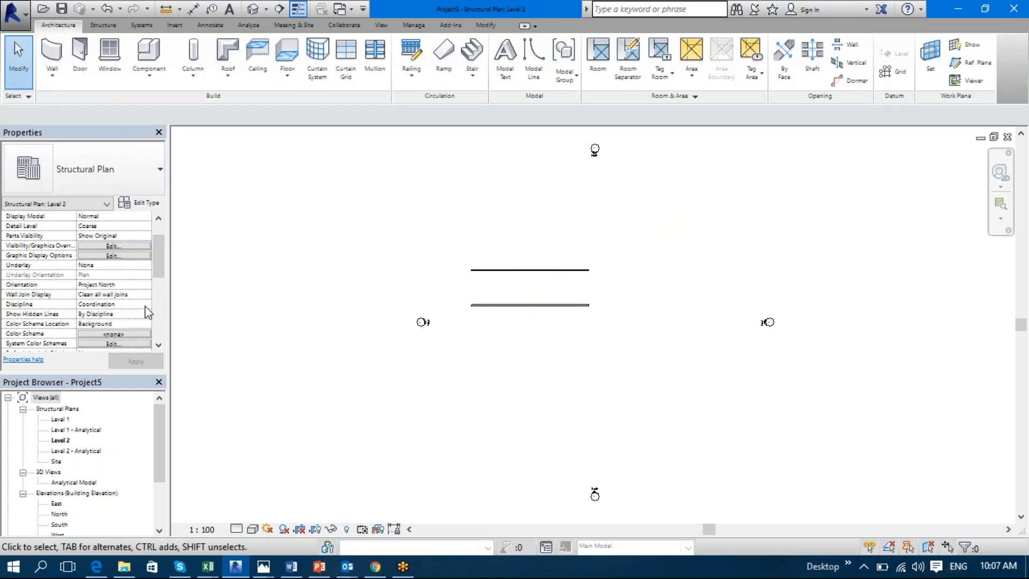
- Switch the view discipline to Structural to compare the two walls' visibility, and return it to Coordination
click(145, 304)
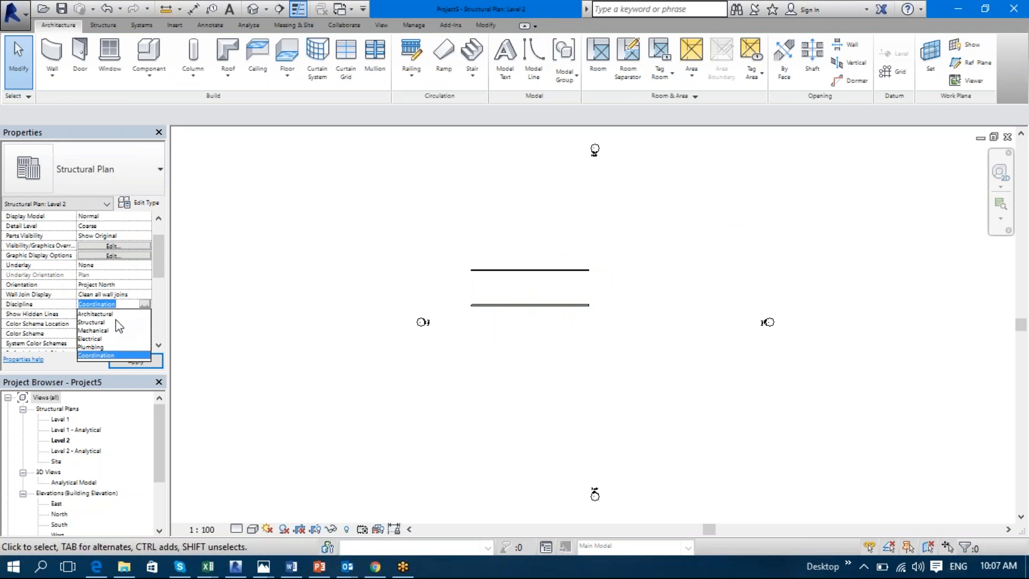
click(93, 322)
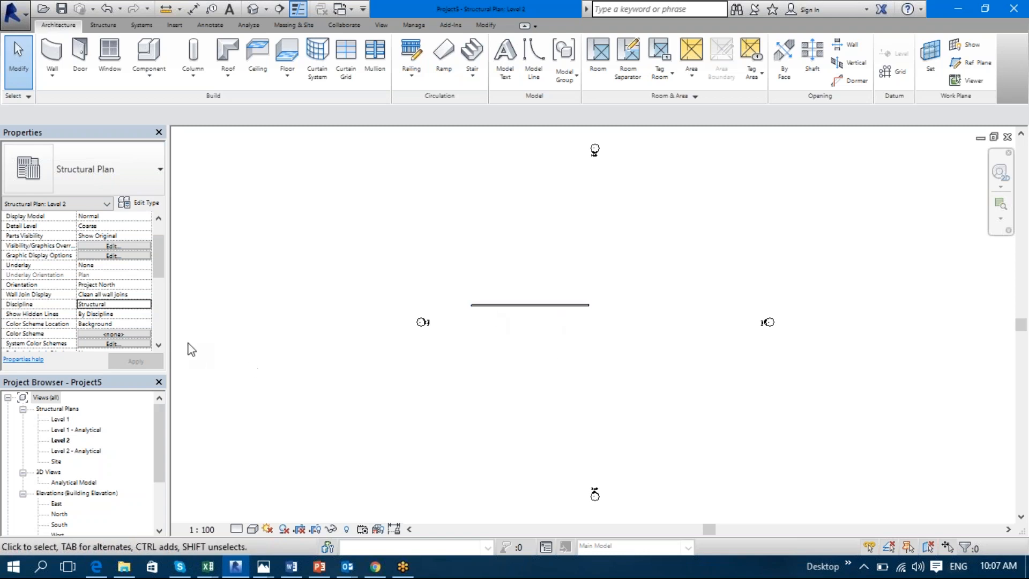
click(143, 307)
click(145, 304)
click(109, 358)
- Try to place a 0915 x 2134mm door opening near the right end of the upper wall, and delete the instance
key(d)
key(r)
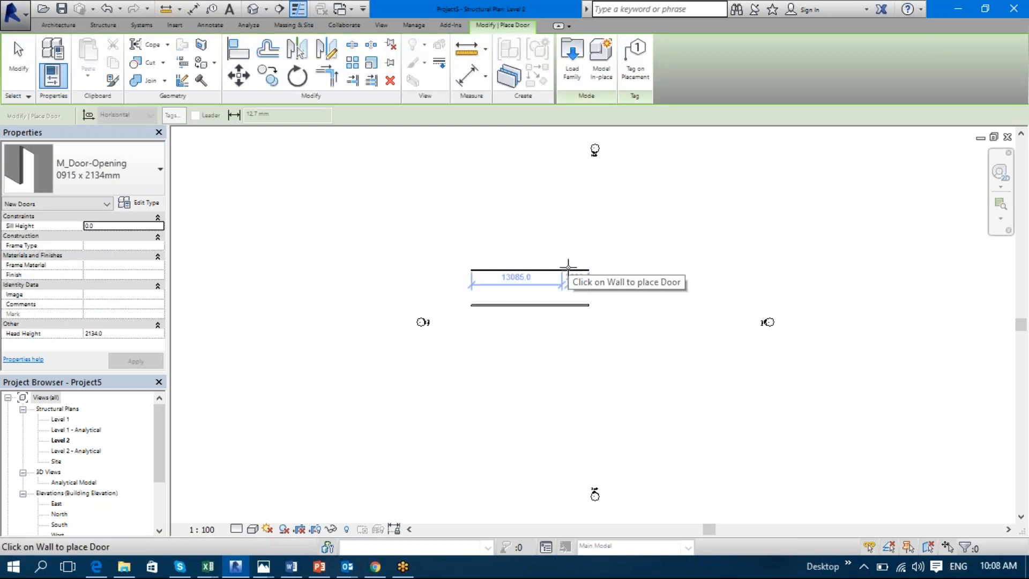
scroll(568, 266, up, 2)
scroll(569, 268, up, 4)
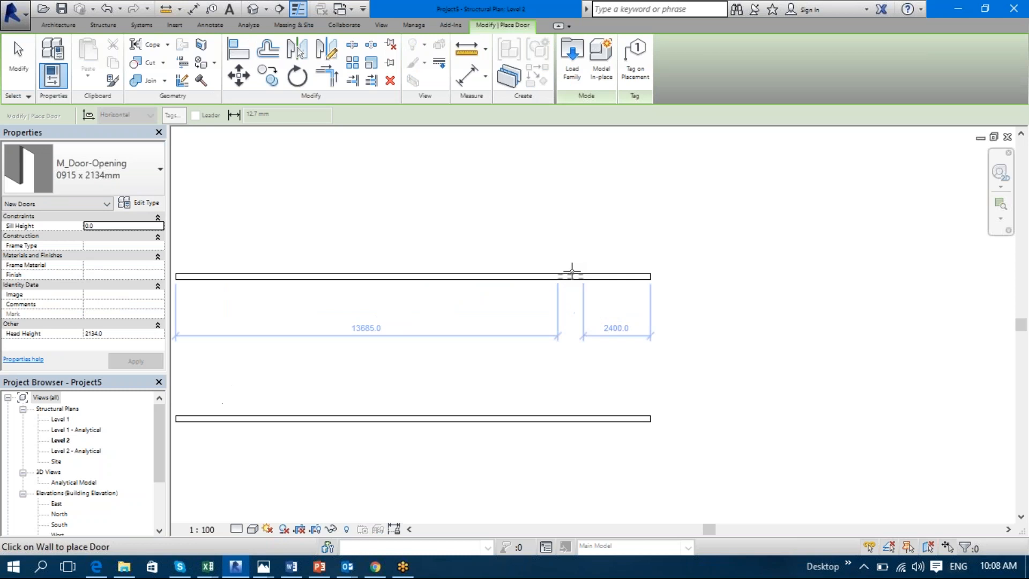
click(572, 276)
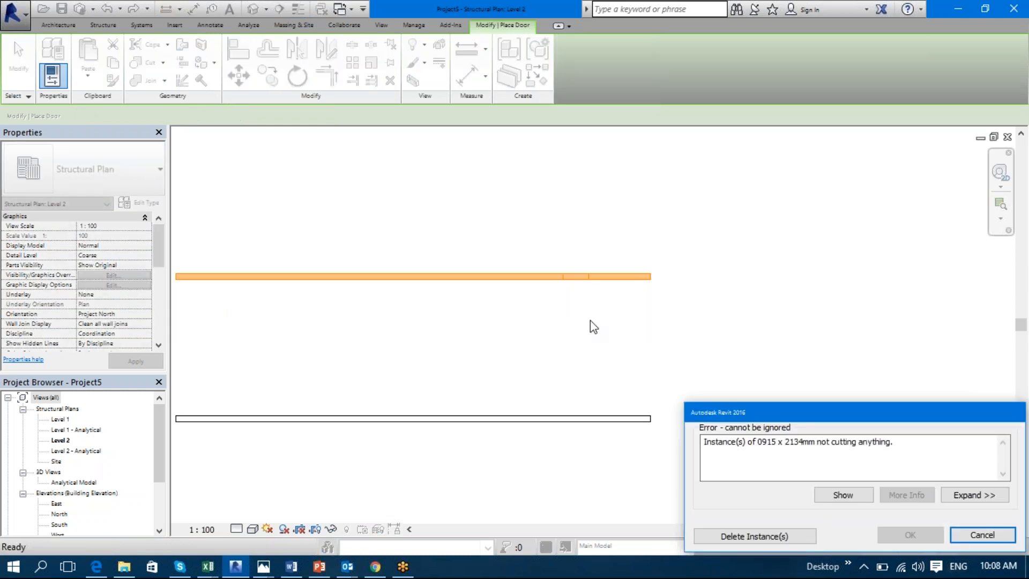
click(766, 537)
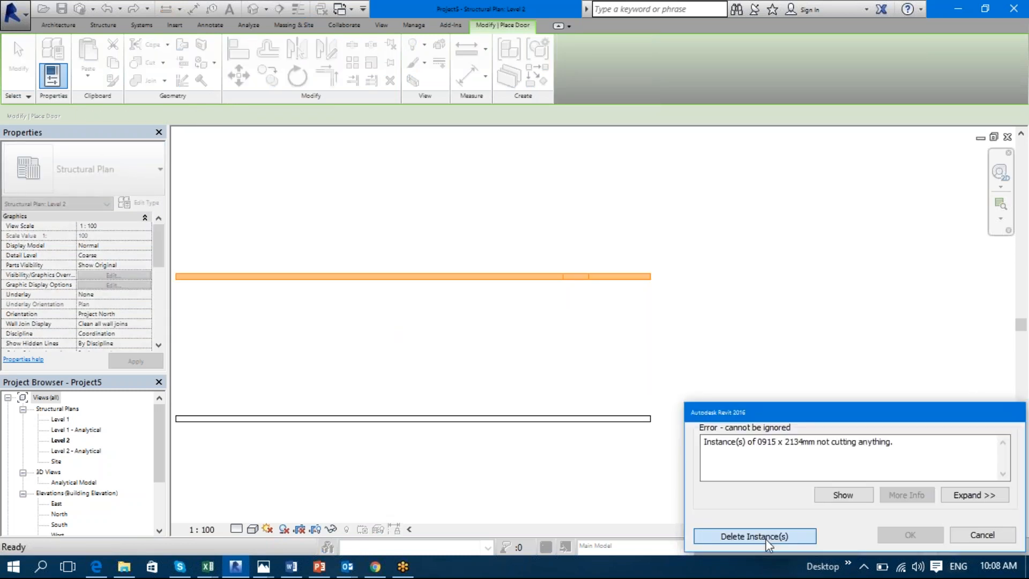
- View the available door sizes and retry the 0915 x 2134mm door opening on the upper and lower walls, discarding both placements
key(d)
key(r)
click(121, 175)
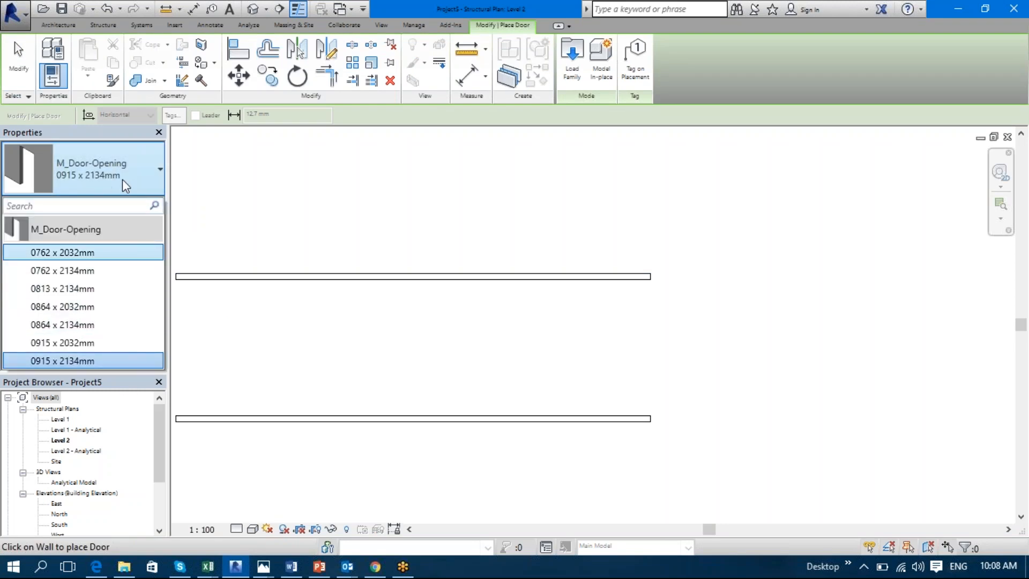
click(453, 276)
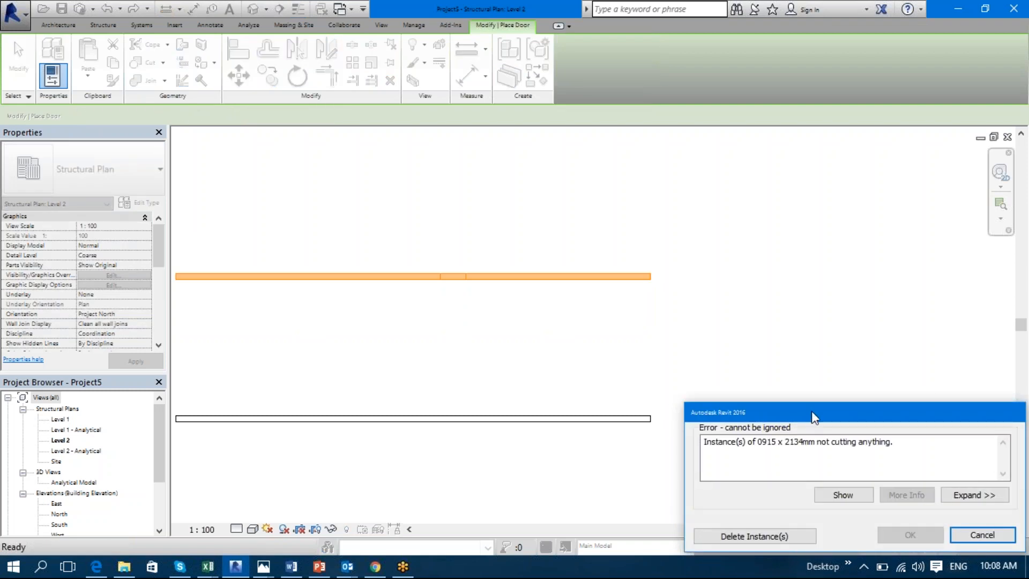
drag(812, 411, 643, 371)
click(593, 494)
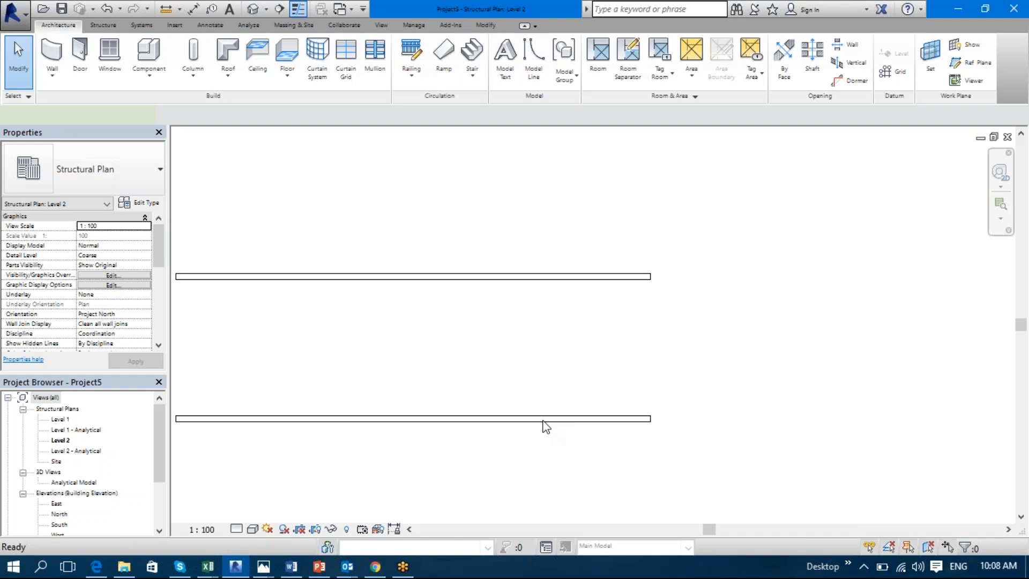
click(545, 420)
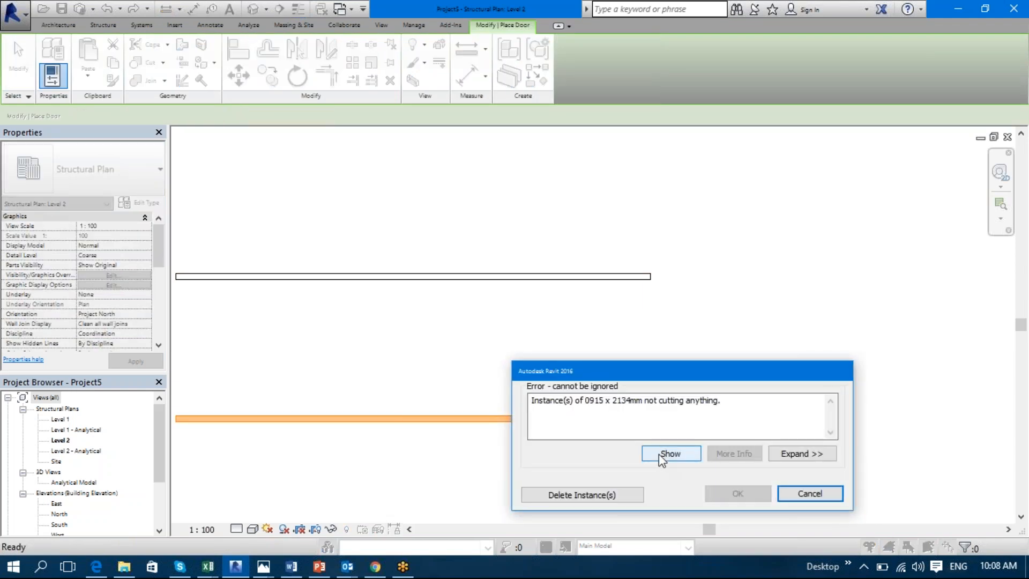
click(806, 496)
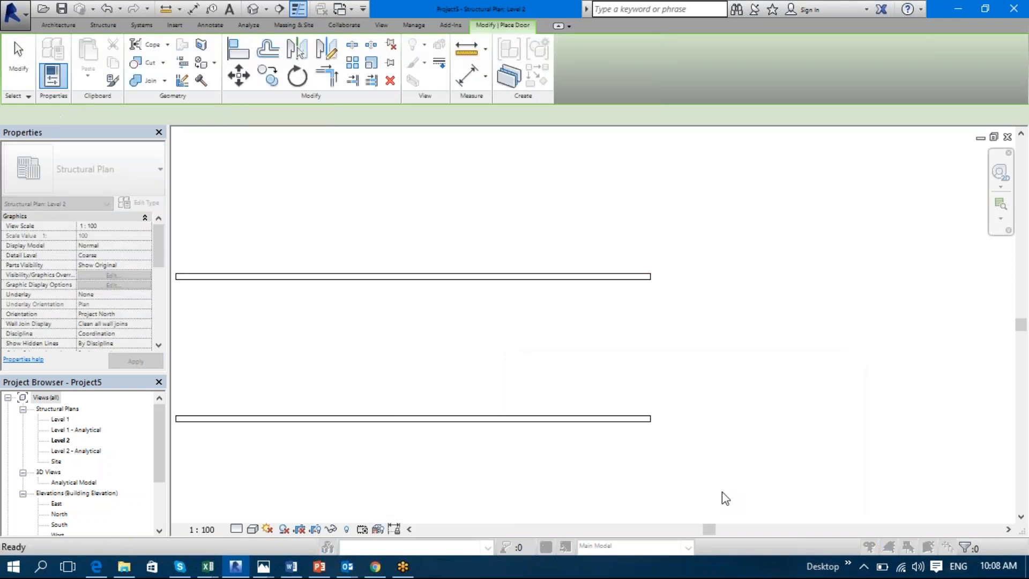
- Review the door opening's type properties and the US Imperial family library folders, leaving both without changes
key(d)
key(r)
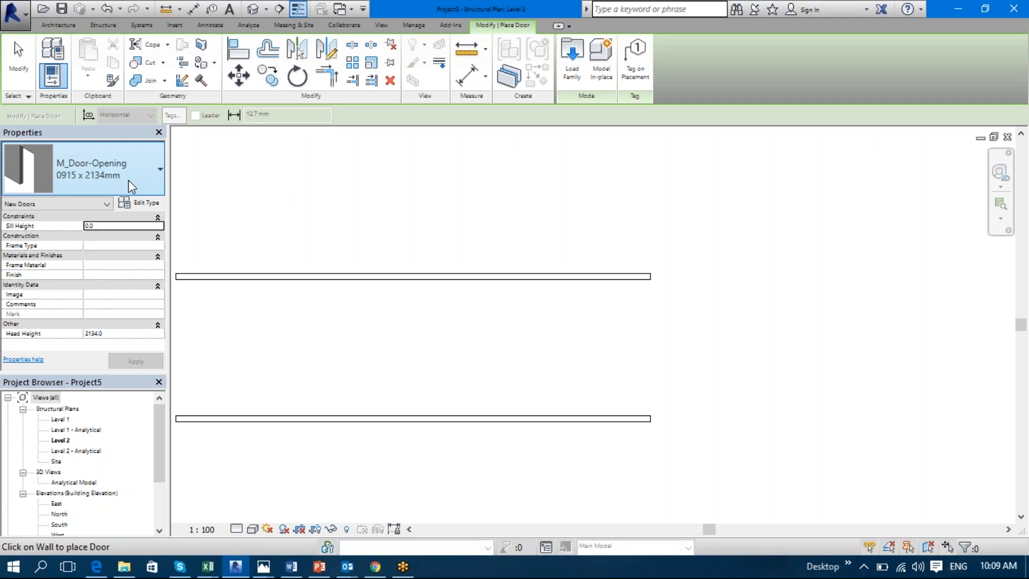
click(146, 206)
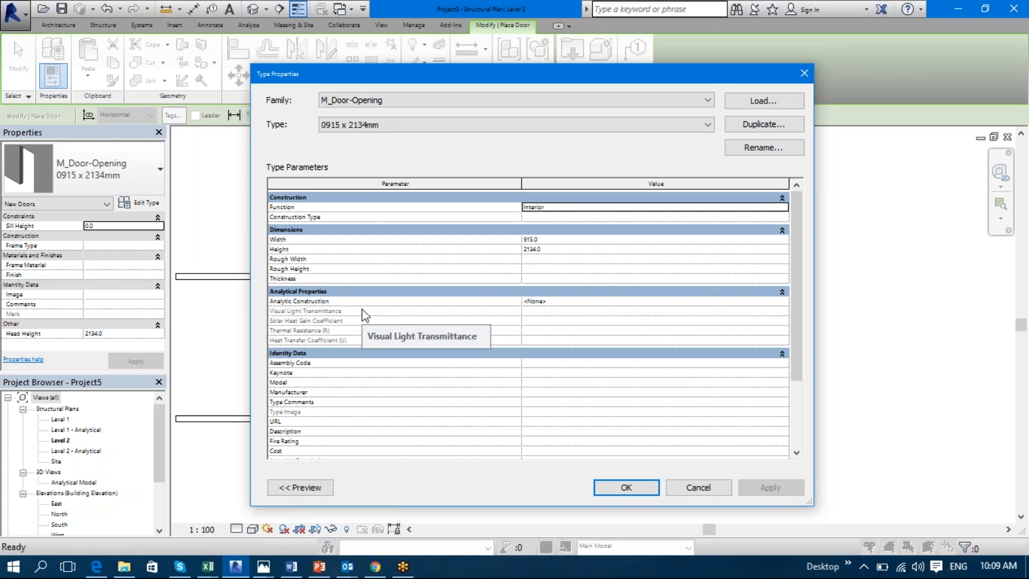
click(677, 489)
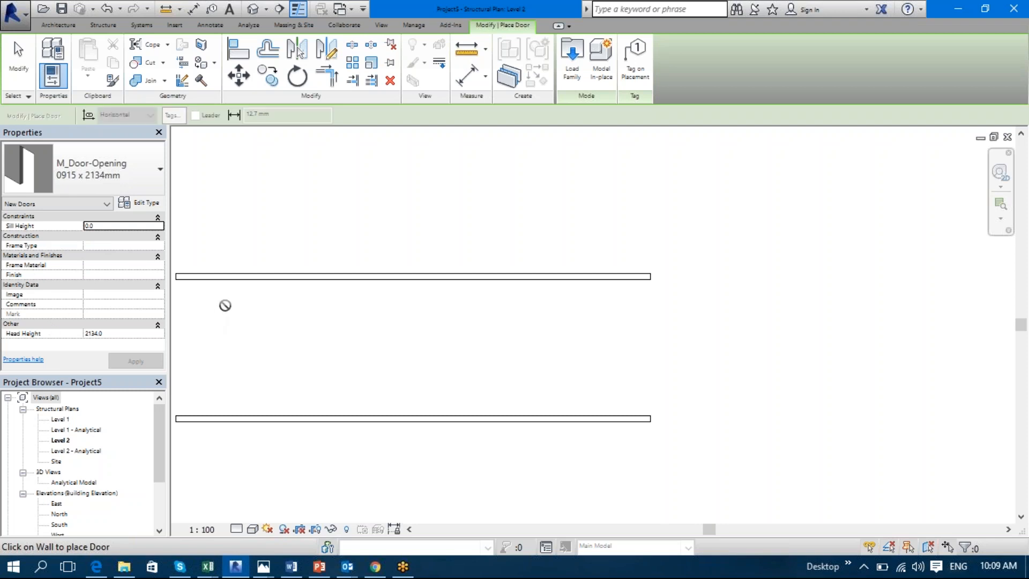
click(577, 71)
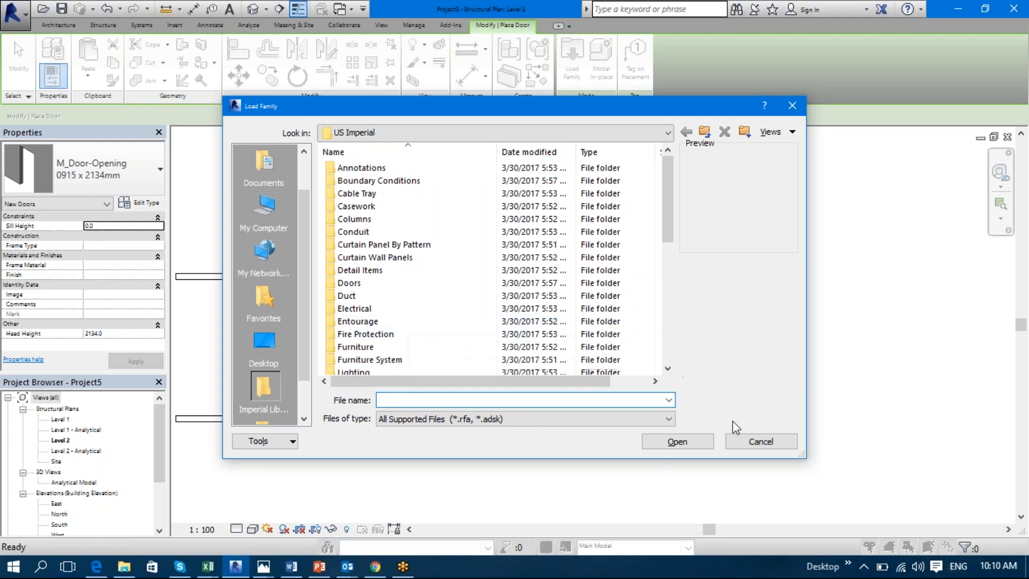
click(762, 441)
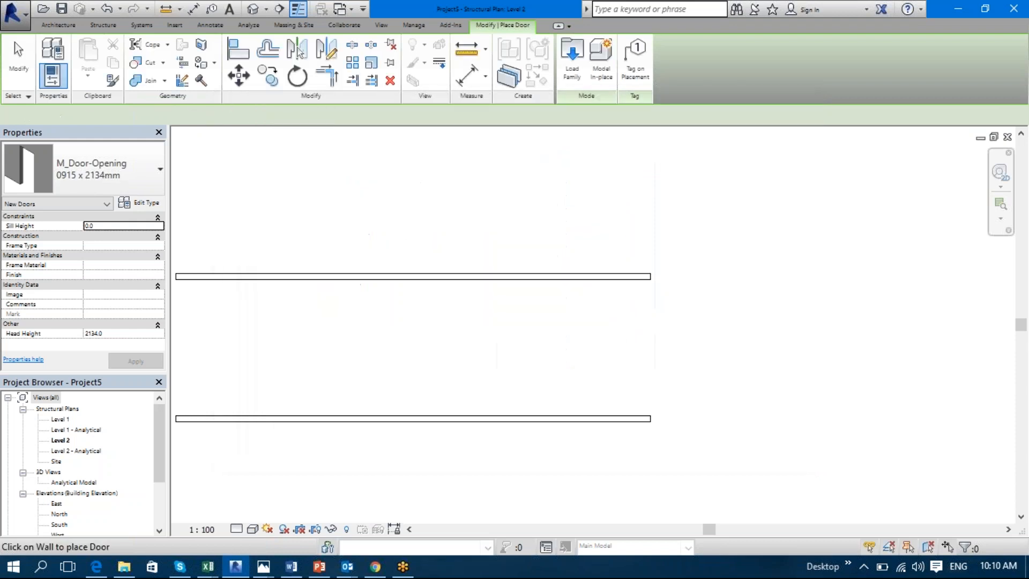
- Rename the Imperial Library entry to Metric Library in the library places of the File Locations options
click(15, 13)
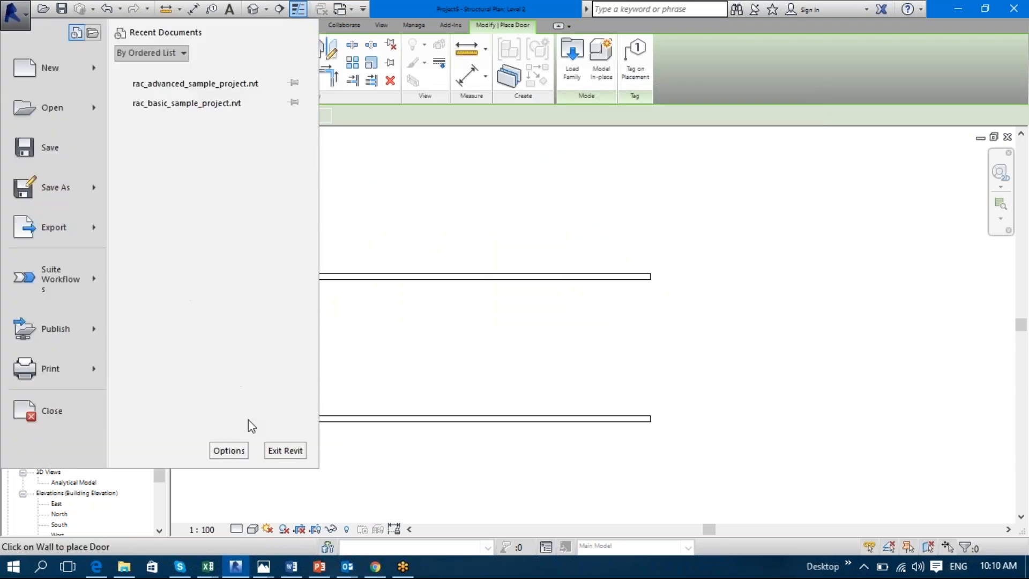
click(234, 451)
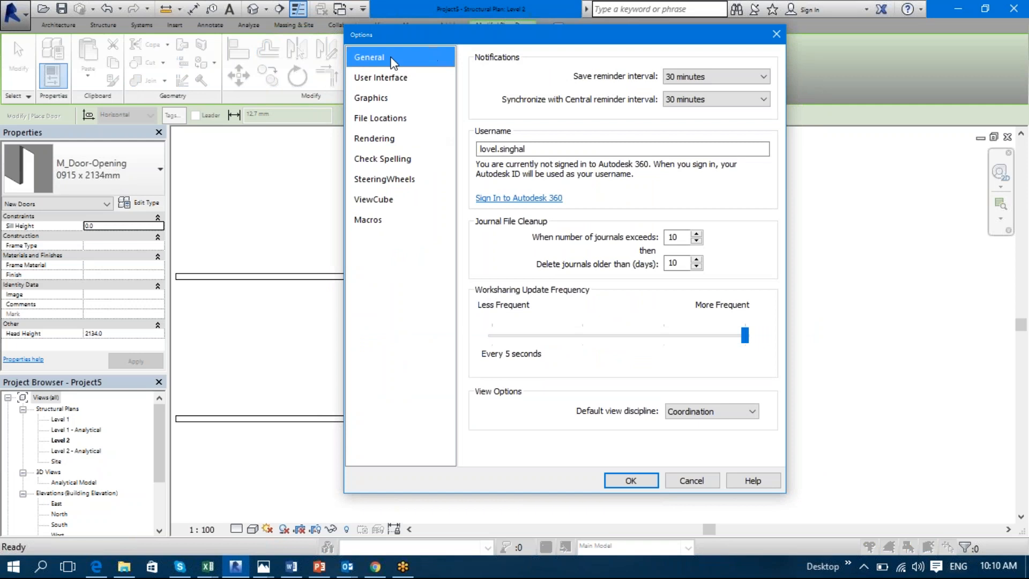
click(426, 118)
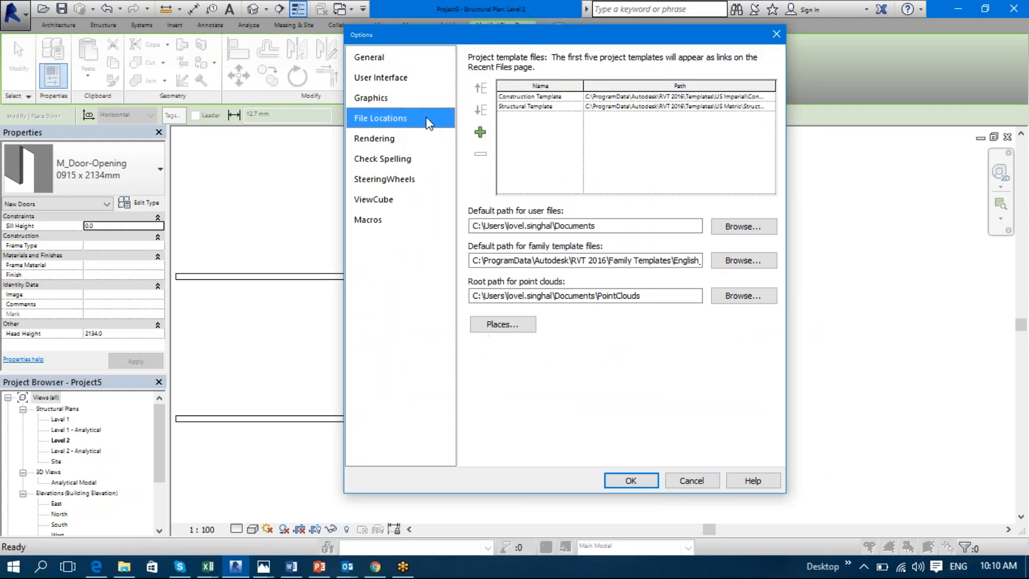
click(504, 325)
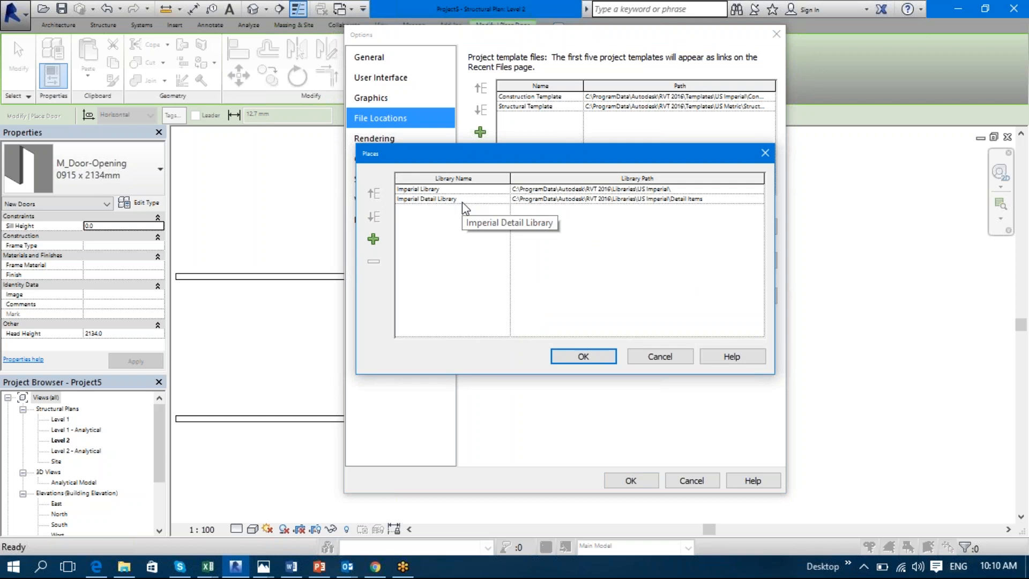
click(419, 189)
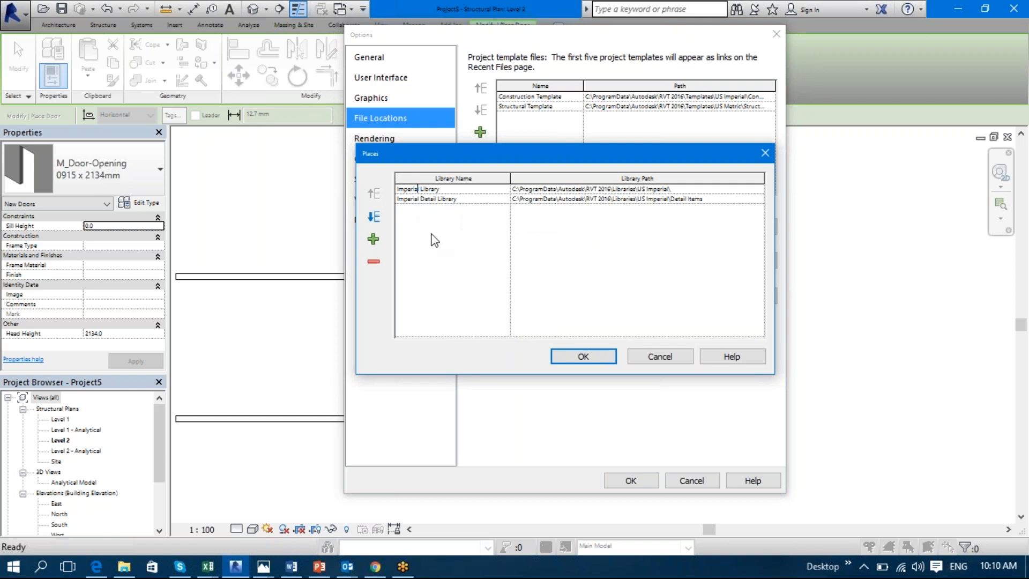
key(BackSpace)
key(BackSpace)
key(BackSpace)
key(BackSpace)
key(BackSpace)
key(BackSpace)
key(BackSpace)
key(BackSpace)
key(BackSpace)
text(Metric)
- Point the Metric Library path to the US Metric folder under Libraries and save the file location options
click(728, 188)
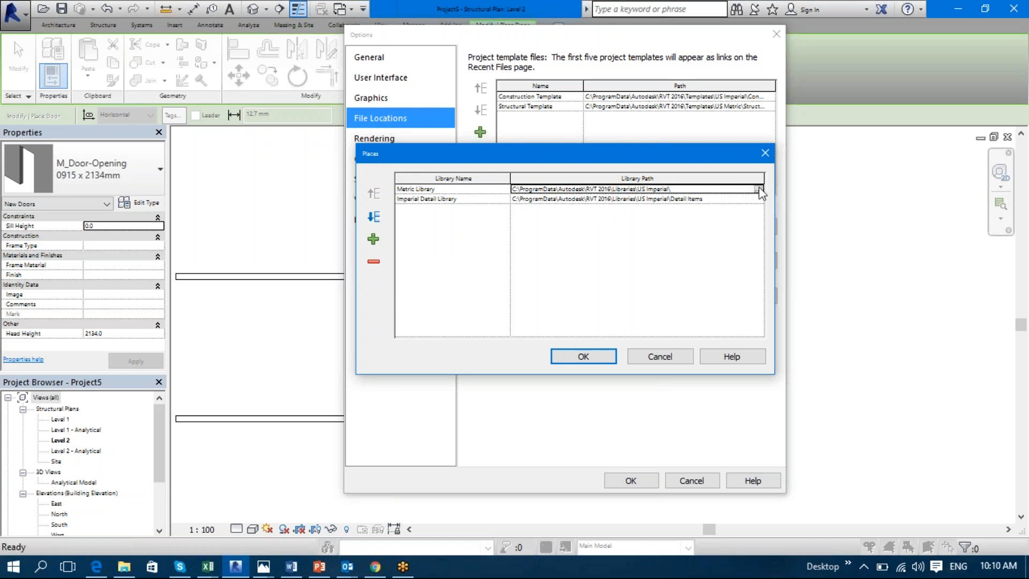
click(759, 189)
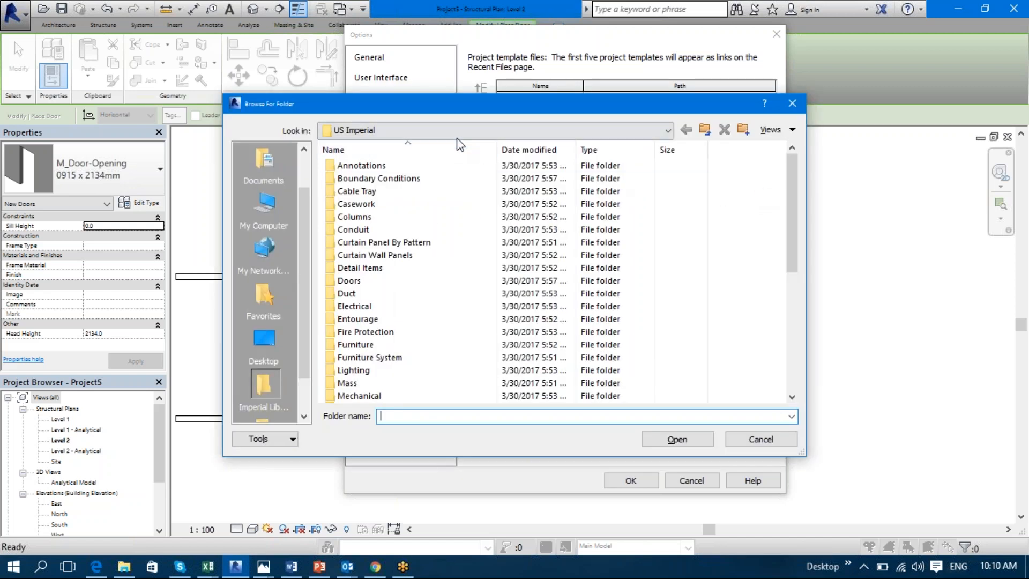
click(668, 130)
click(519, 217)
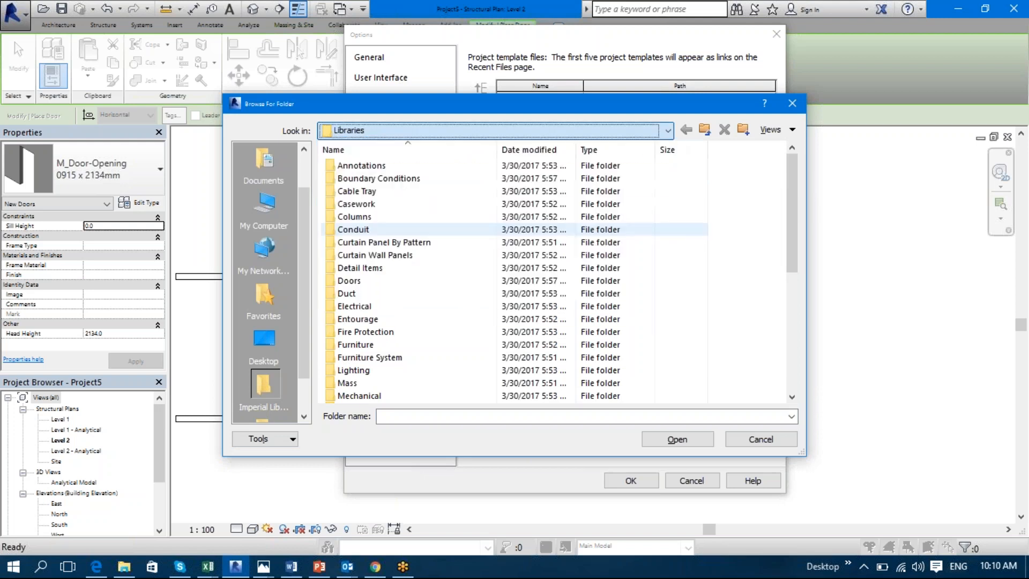
click(384, 203)
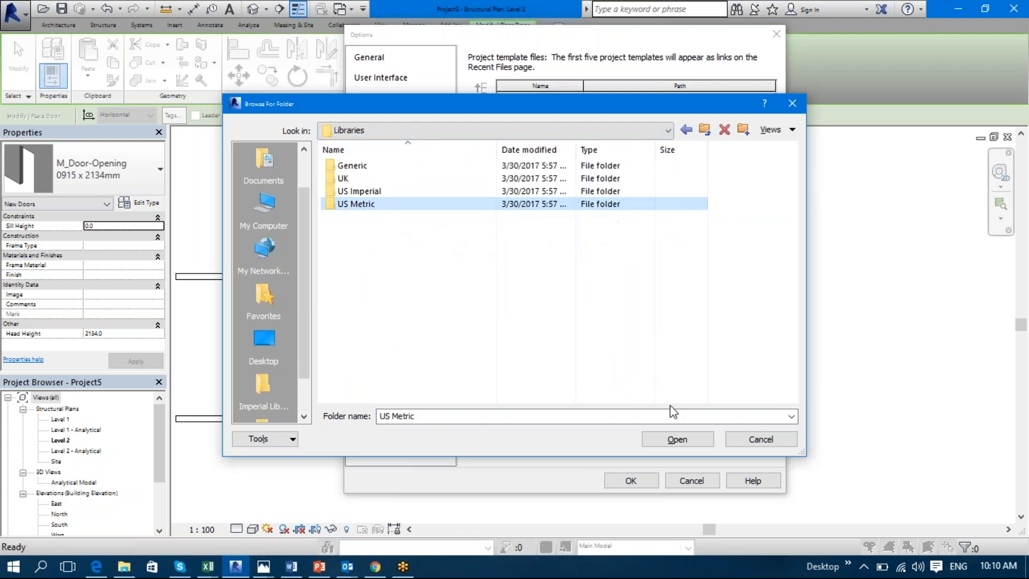
click(678, 439)
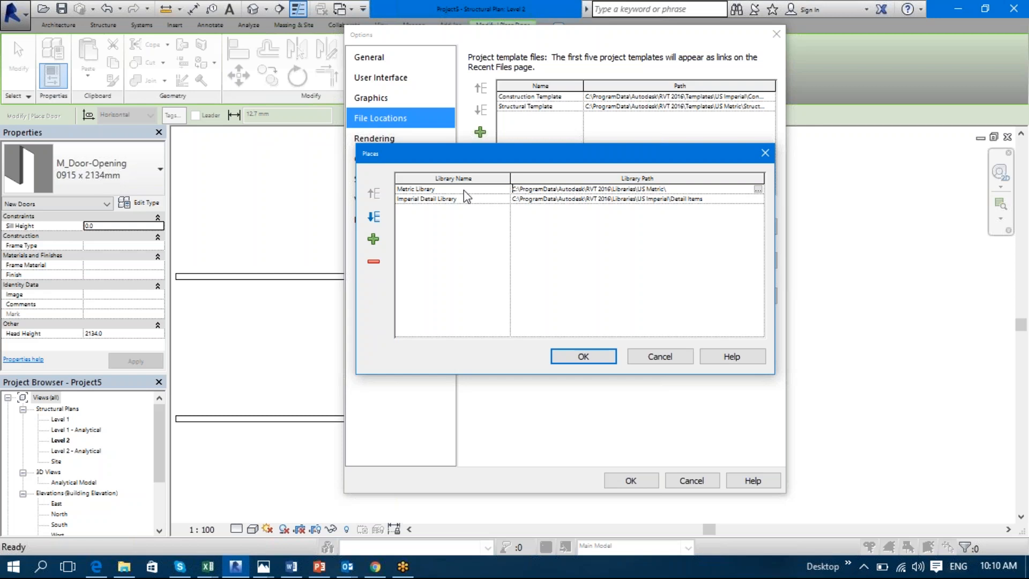
click(601, 361)
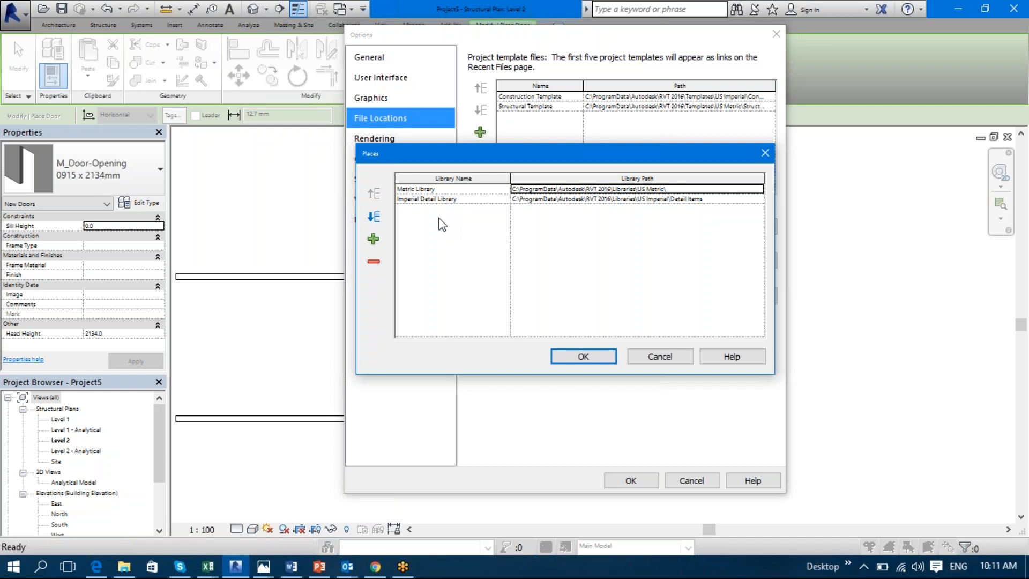
click(588, 356)
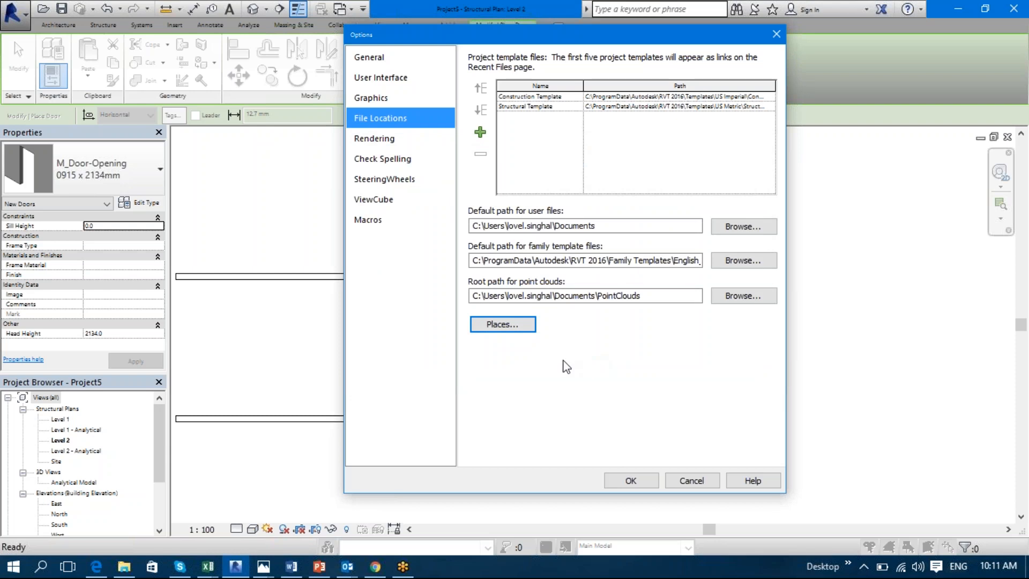
click(635, 474)
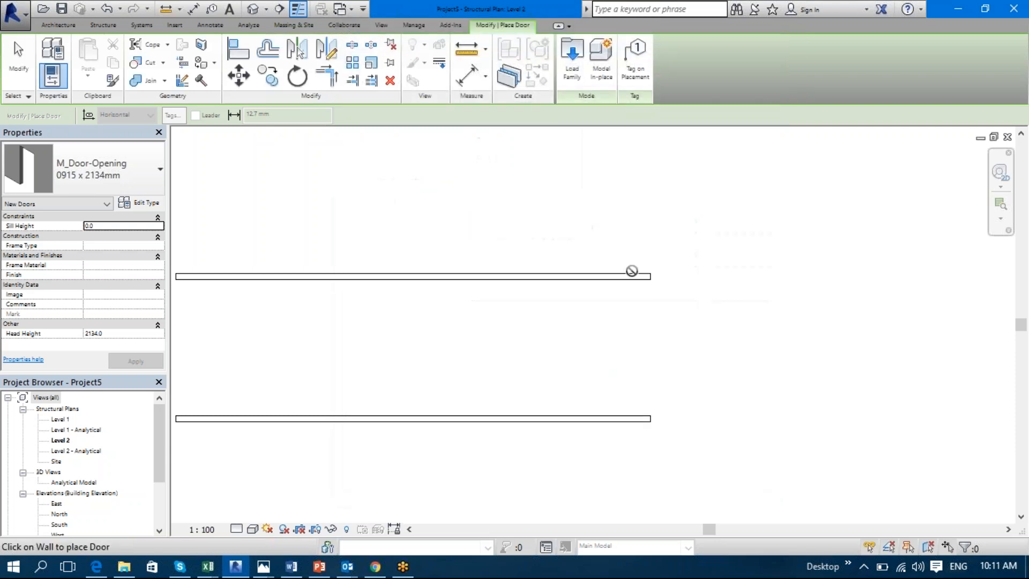
- Load the M_Door-Double-Glass and M_Door-Single-Panel families from the US Metric Doors folder, opening their type selection
click(570, 75)
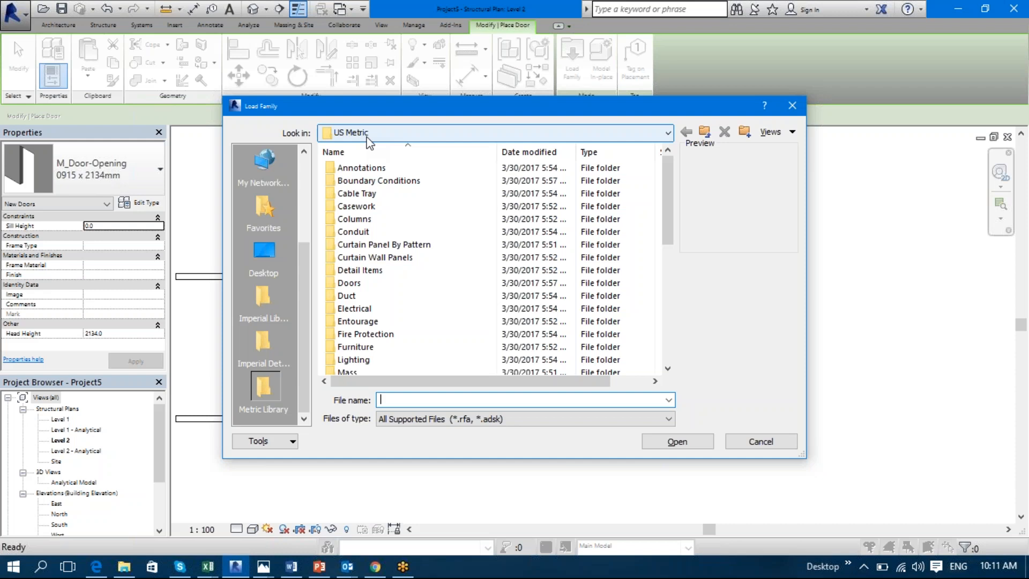
double_click(390, 283)
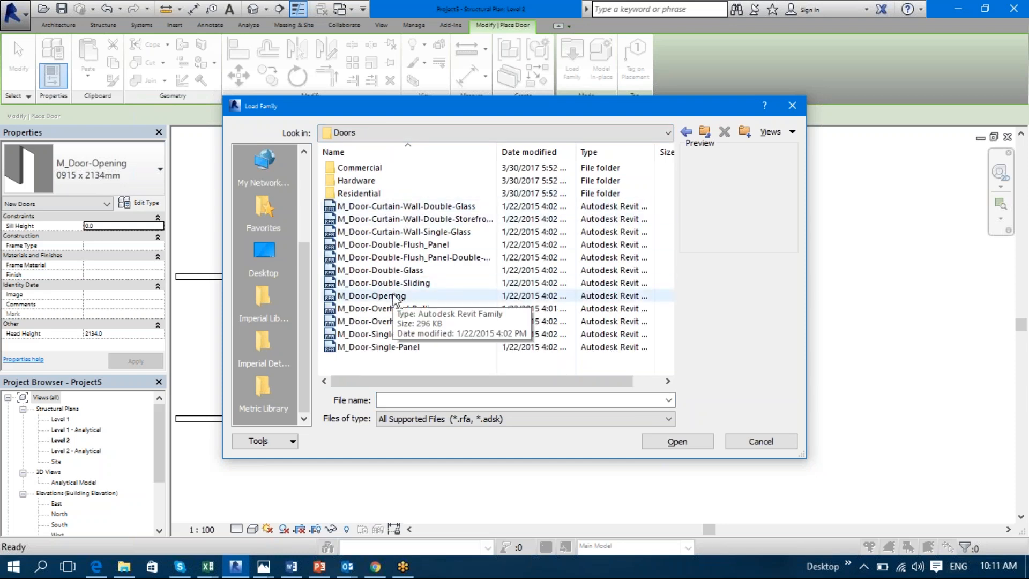
click(396, 270)
click(407, 231)
click(411, 246)
click(412, 271)
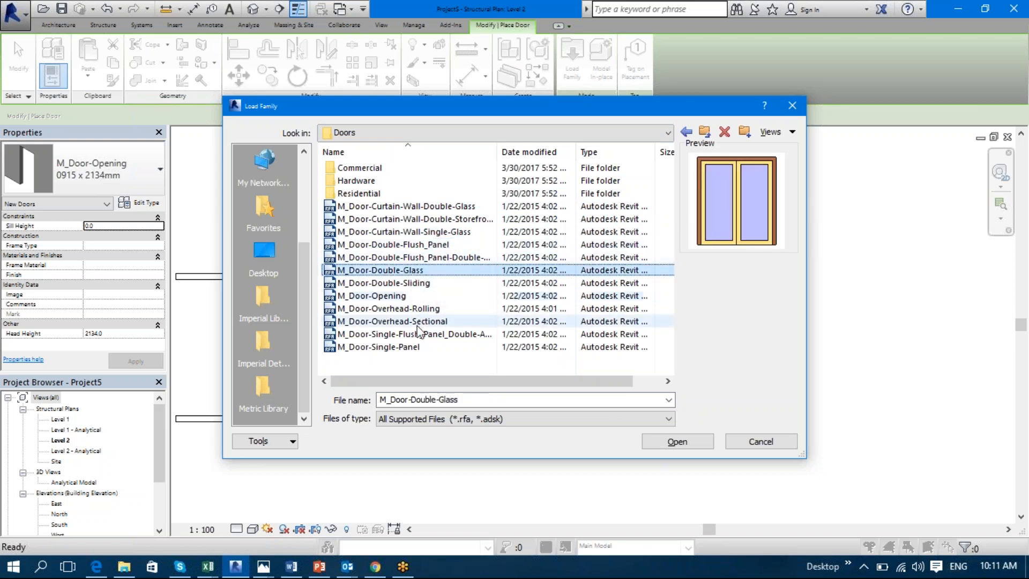
ctrl+click(423, 348)
click(657, 444)
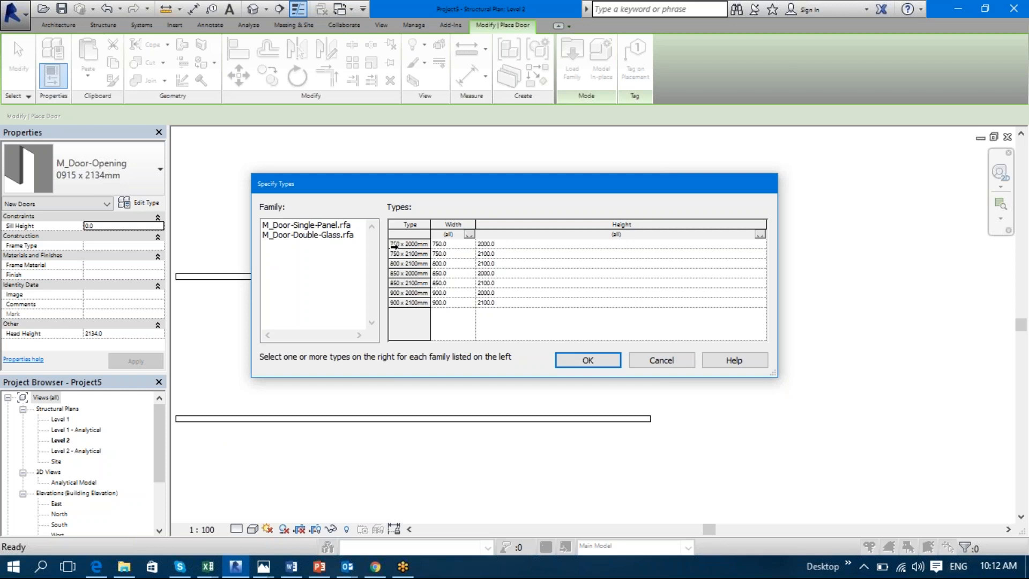
- Select the 750 x 2000mm and 900 x 2100mm types for the M_Door-Single-Panel family
click(319, 225)
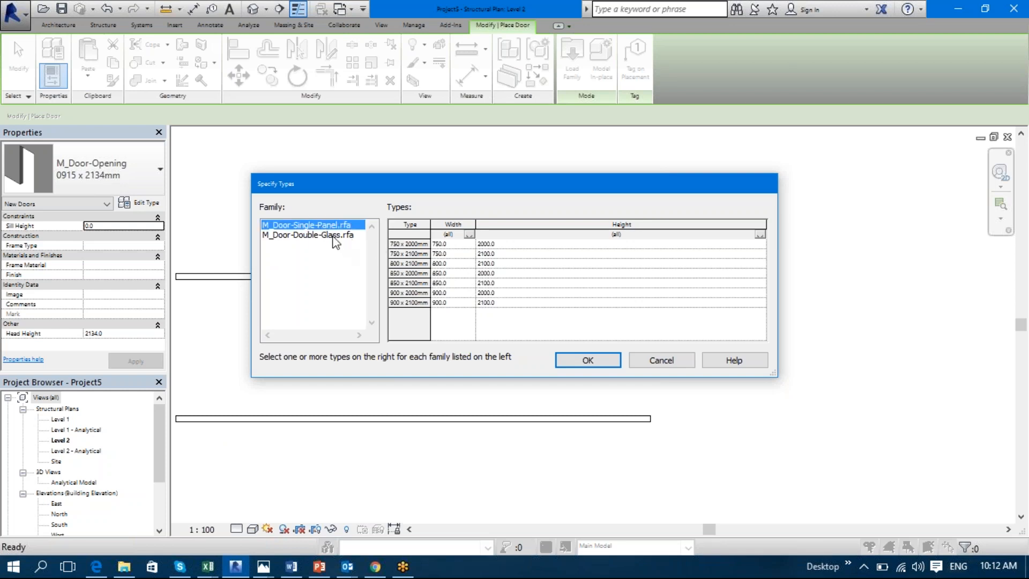
click(336, 240)
click(339, 226)
click(396, 243)
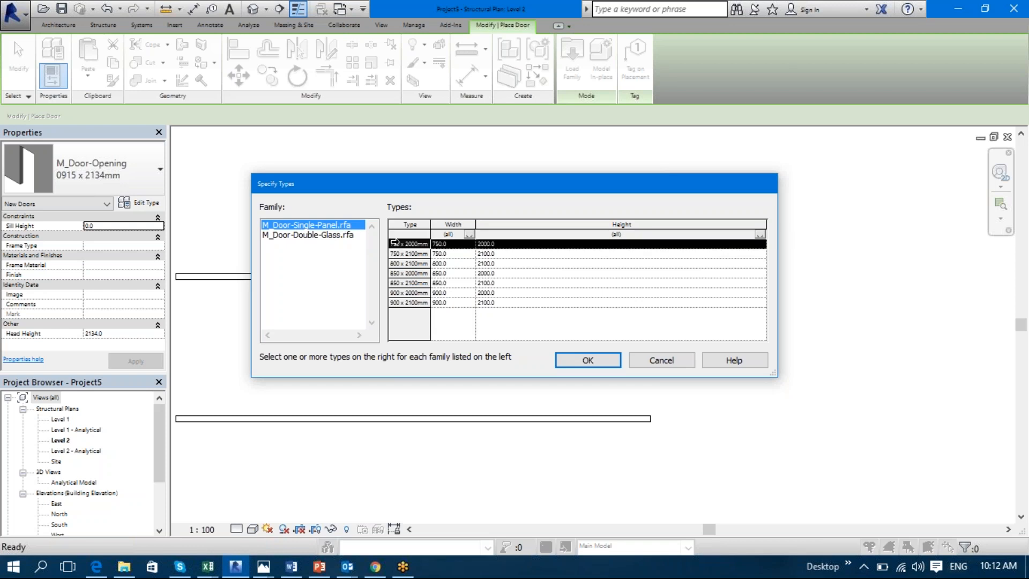
ctrl+click(396, 253)
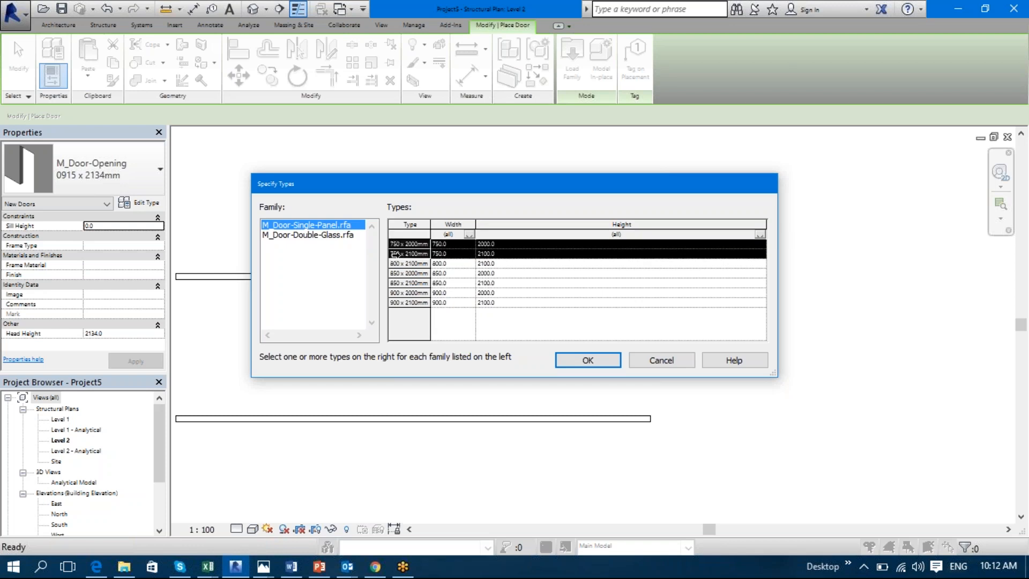
ctrl+click(395, 254)
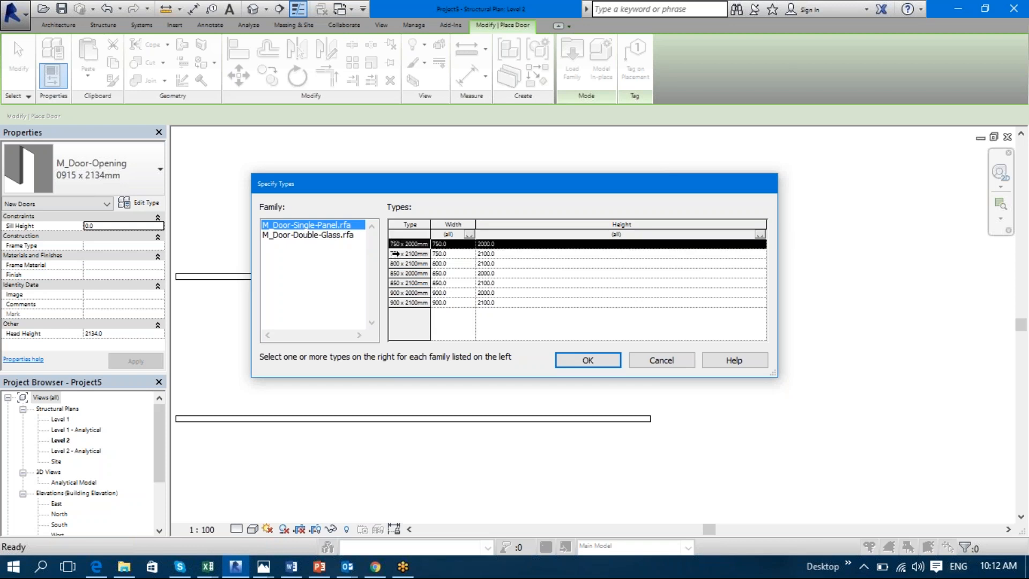
ctrl+click(396, 303)
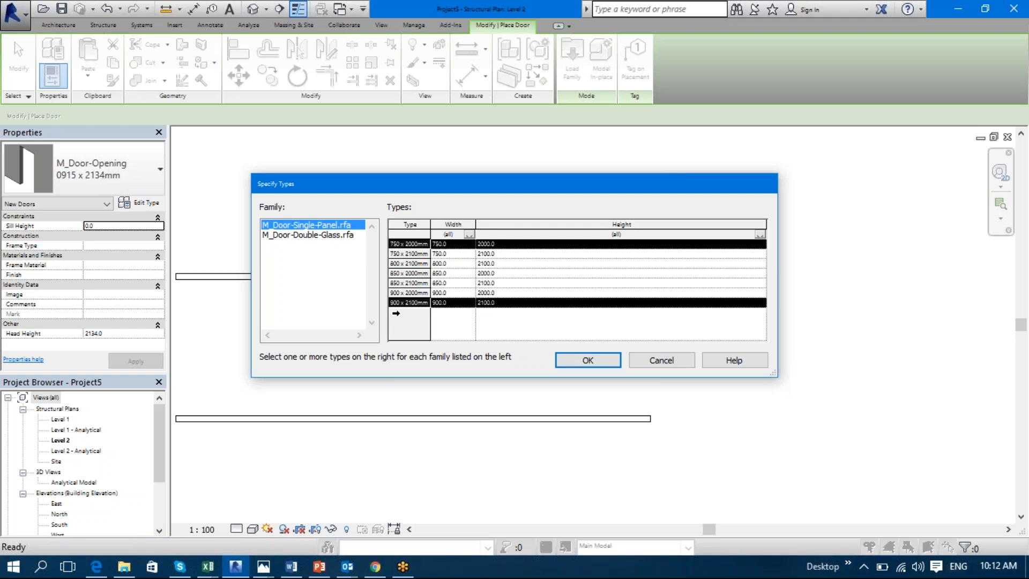
- Select the 1700 x 2000mm and 1800 x 2100mm types for M_Door-Double-Glass and load the chosen door types
click(311, 236)
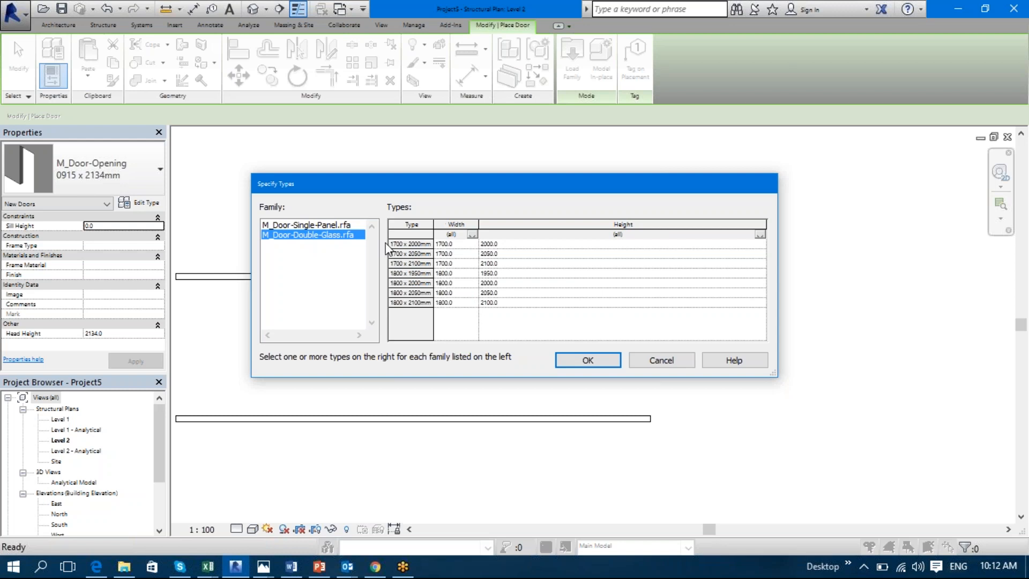
click(412, 244)
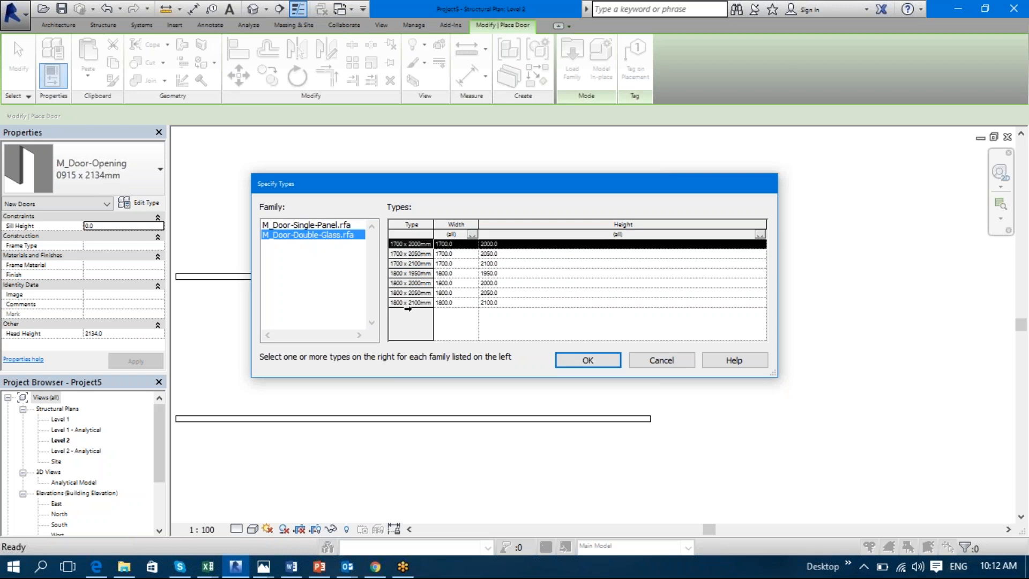
ctrl+click(410, 303)
click(571, 359)
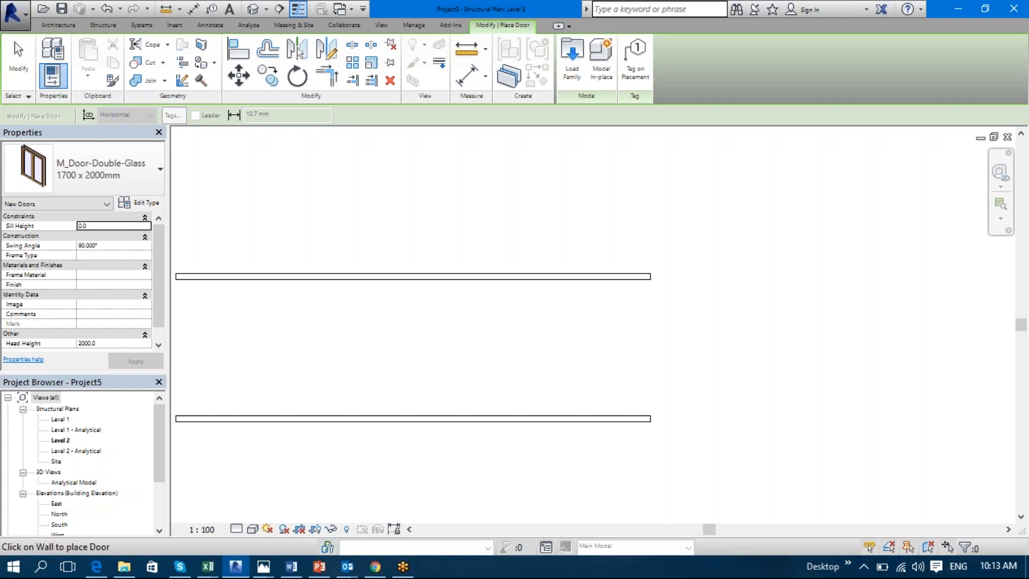
- Review the door types available for placement, including the M_Door-Double-Glass and M_Door-Single-Panel sizes
click(138, 175)
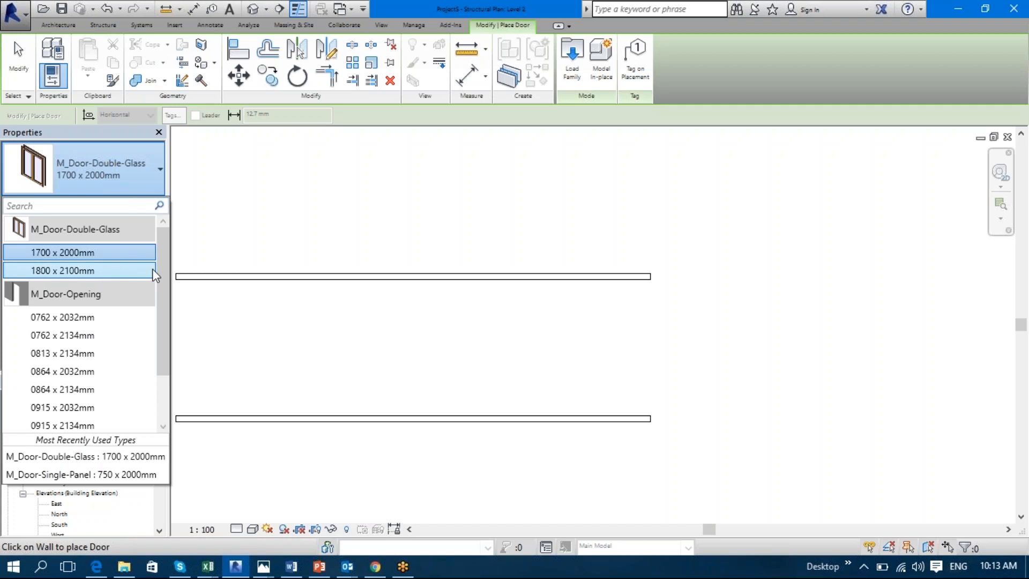
scroll(170, 354, down, 1)
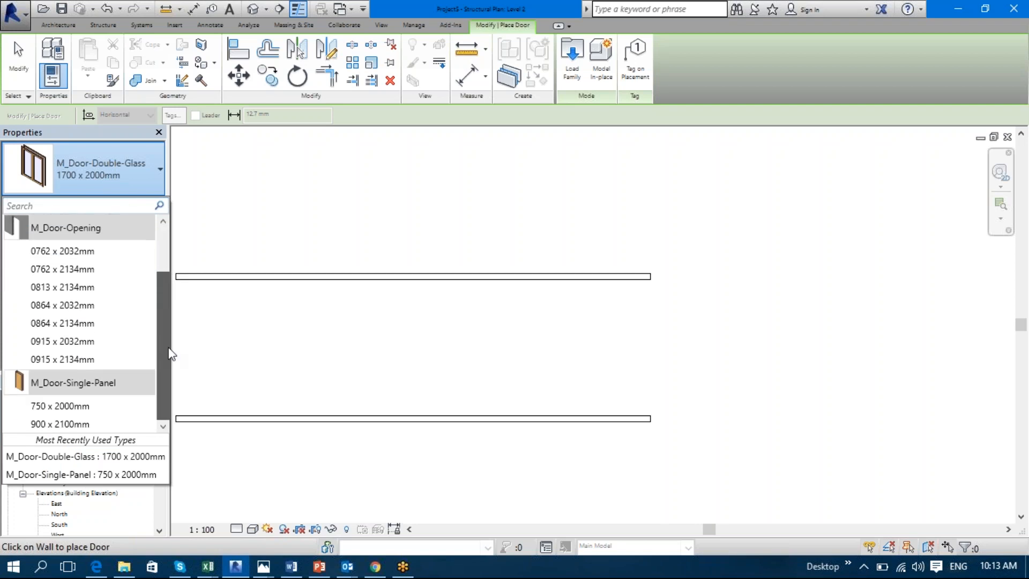
click(98, 407)
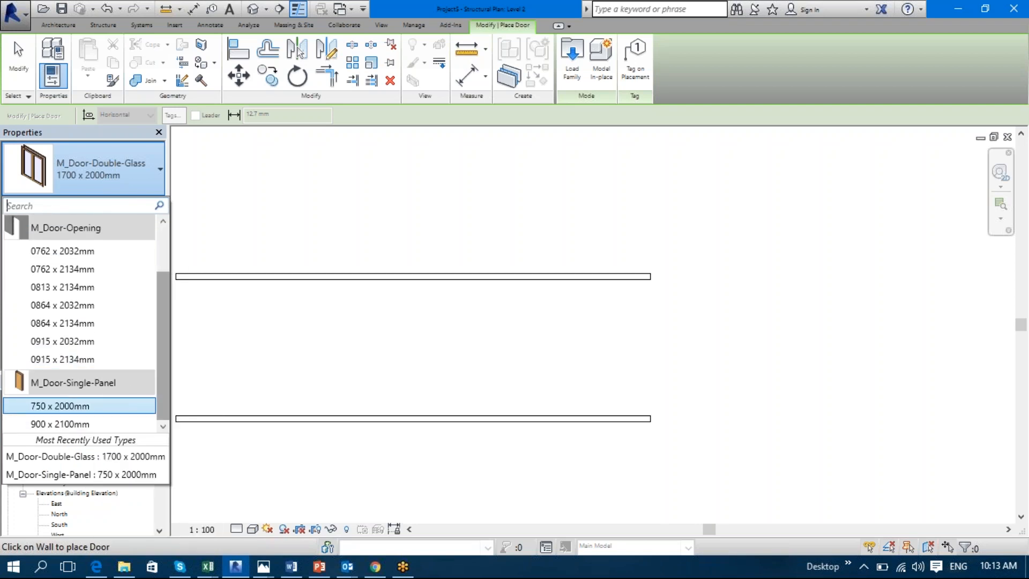
scroll(108, 343, up, 1)
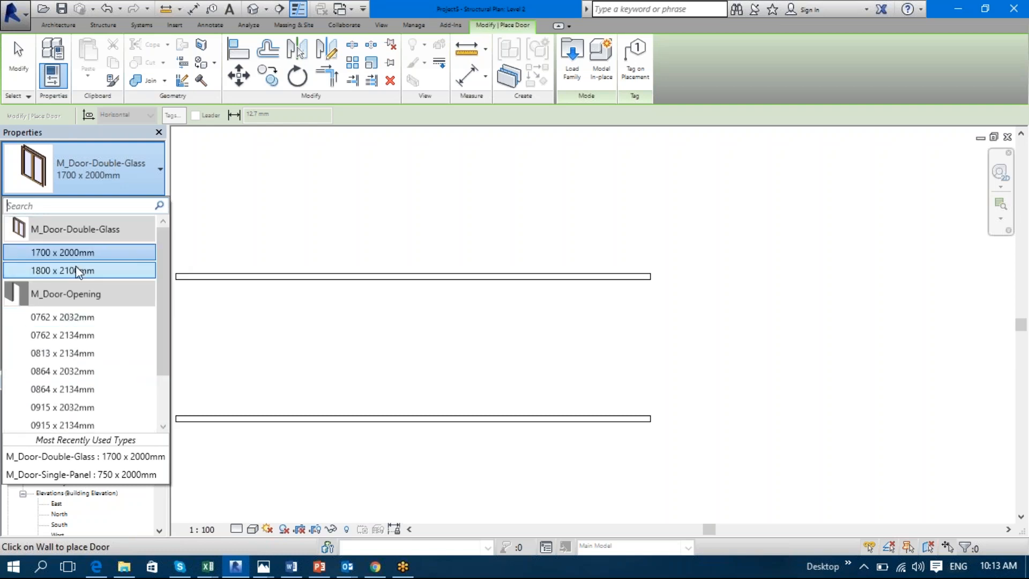
- Try to place a 1700 x 2000mm M_Door-Double-Glass door on the upper wall and delete the failing instance
click(80, 250)
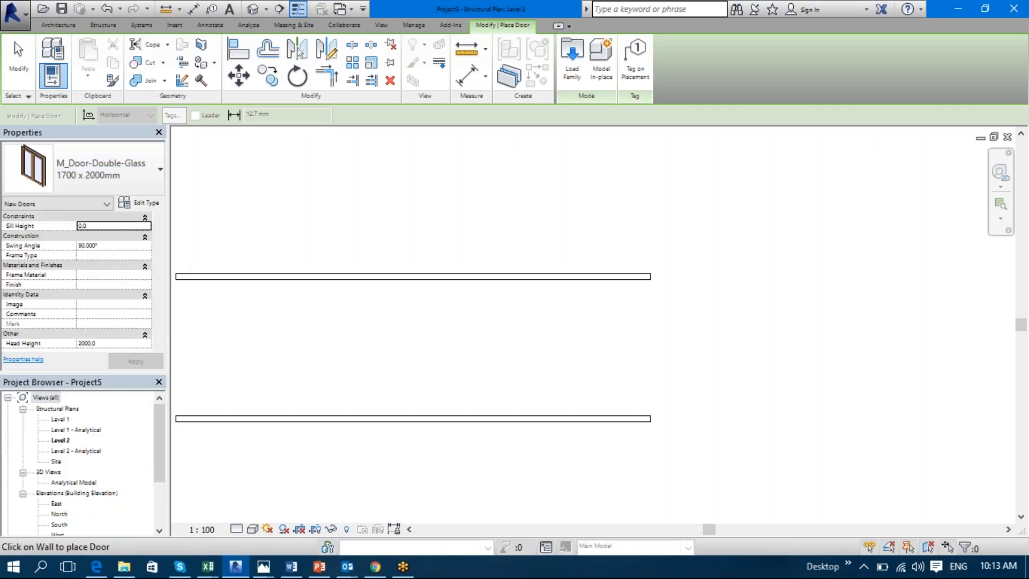
click(262, 274)
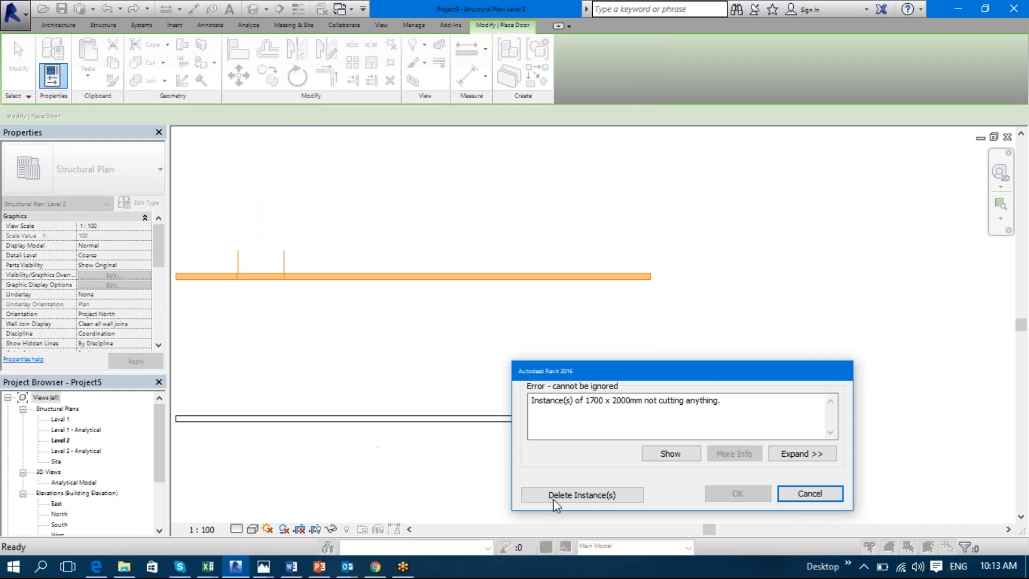
click(589, 496)
- Set the base constraint of both walls to Level 1, keeping the top constraint at Level 2
click(416, 277)
ctrl+click(413, 419)
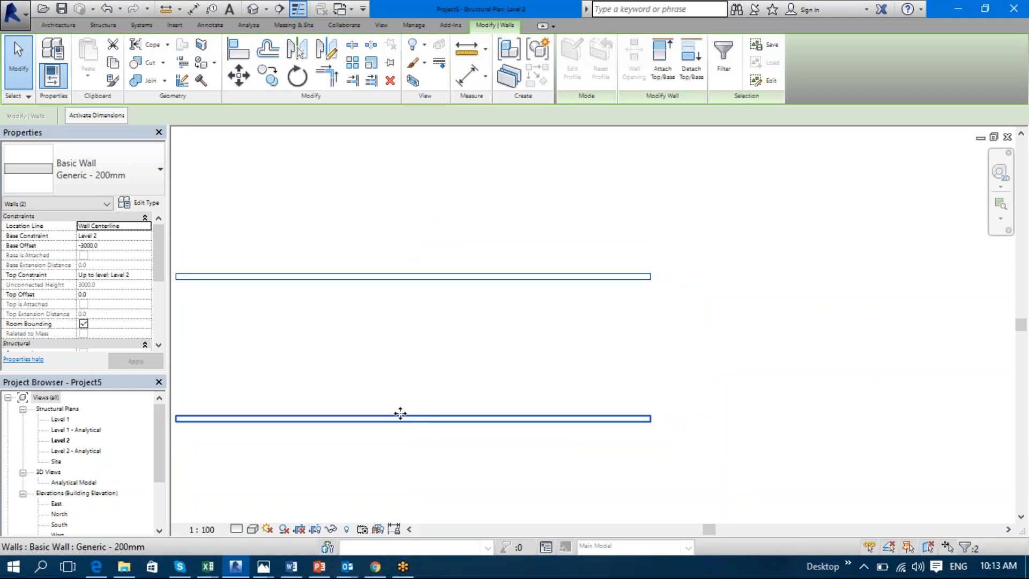
drag(512, 483, 403, 226)
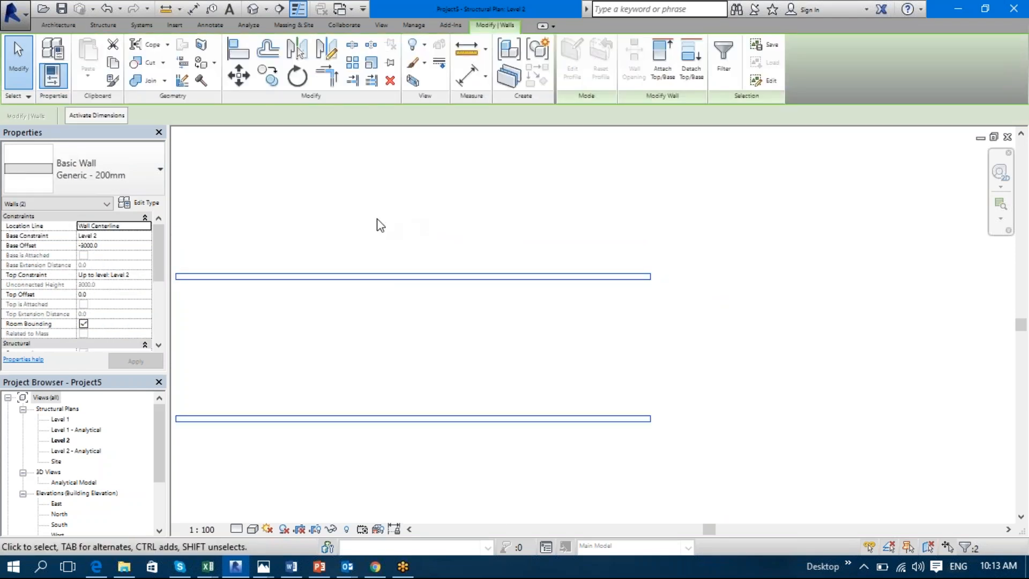
click(123, 245)
click(146, 234)
click(144, 233)
click(120, 244)
click(134, 274)
click(146, 275)
key(Return)
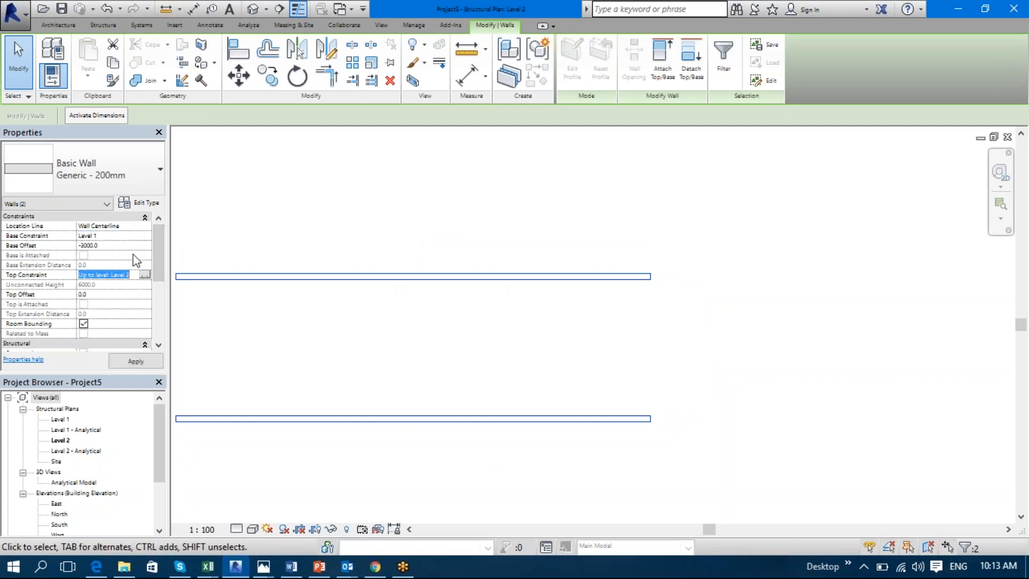
click(268, 255)
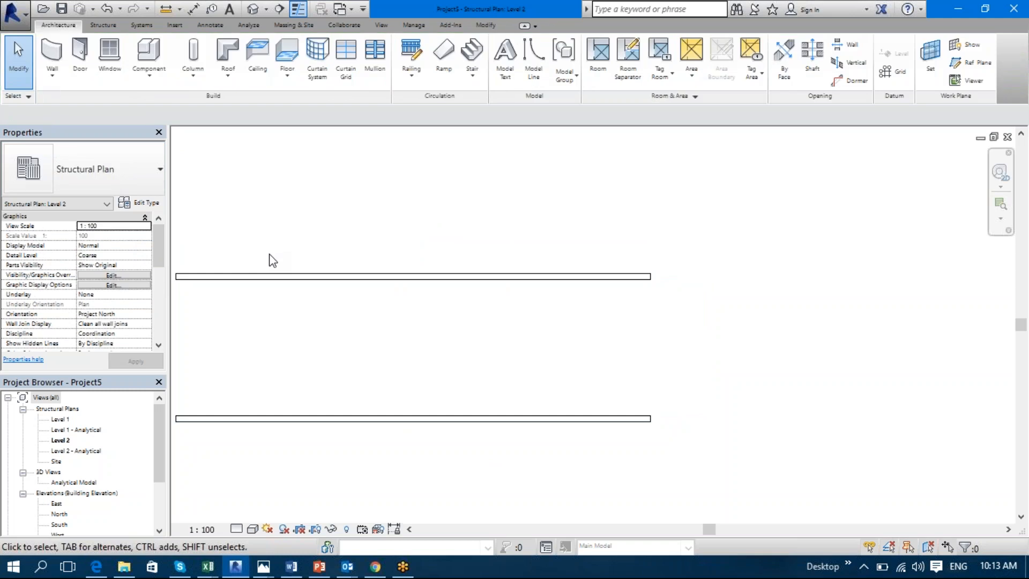
- Try again to place the 1700 x 2000mm double-glass door on the upper wall, and cancel the placement
click(269, 276)
click(324, 363)
key(d)
key(r)
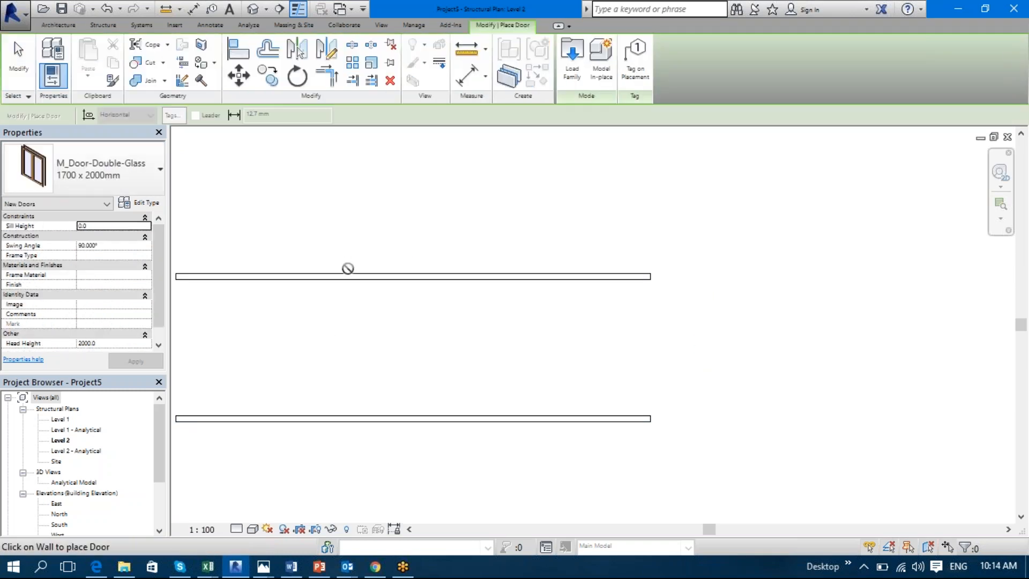
click(346, 275)
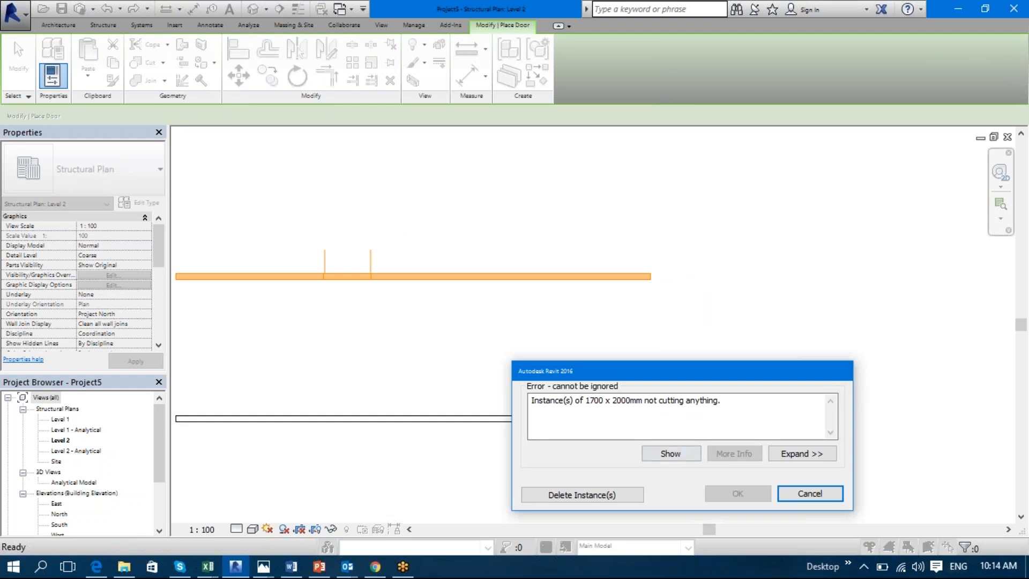
click(791, 493)
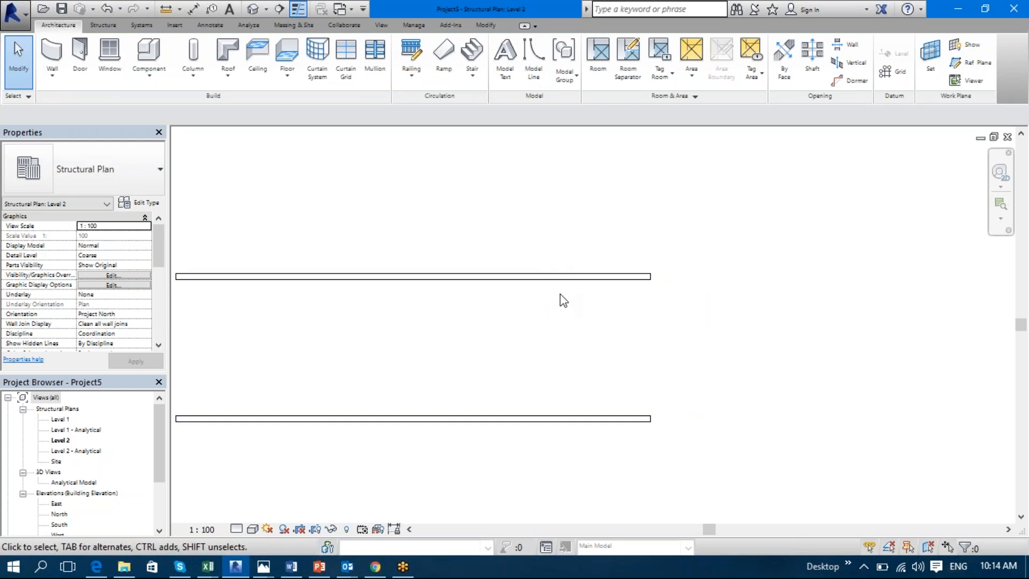
- Examine the base and top constraints of the upper and lower walls
click(562, 279)
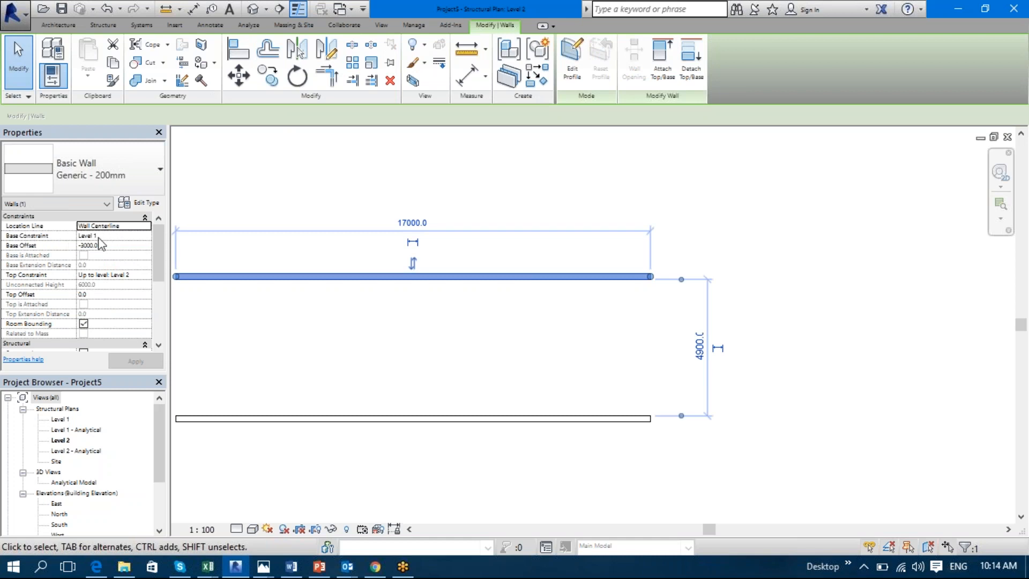
click(386, 386)
click(384, 419)
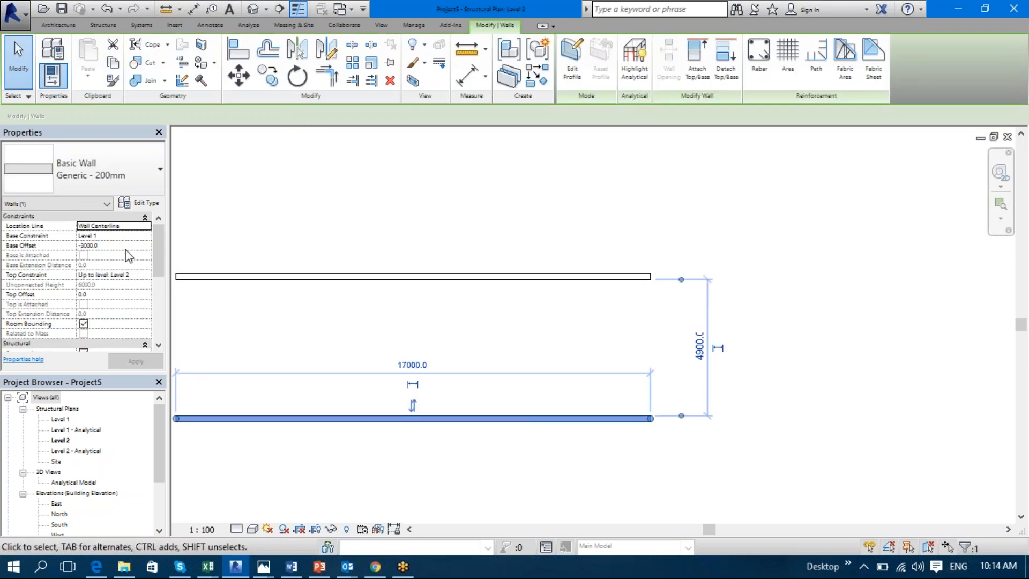
- Set the upper wall's base offset to 0
click(287, 276)
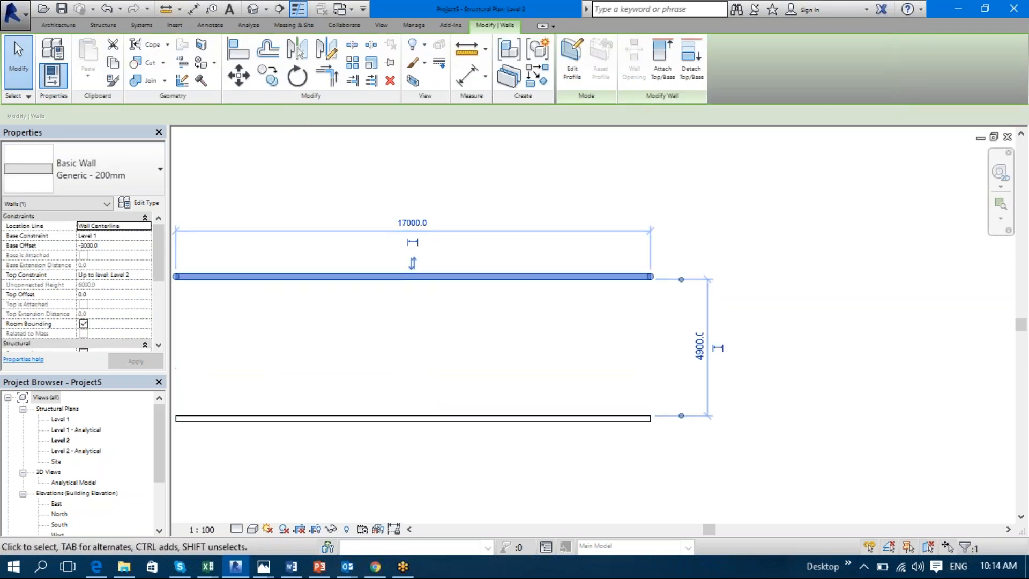
click(118, 245)
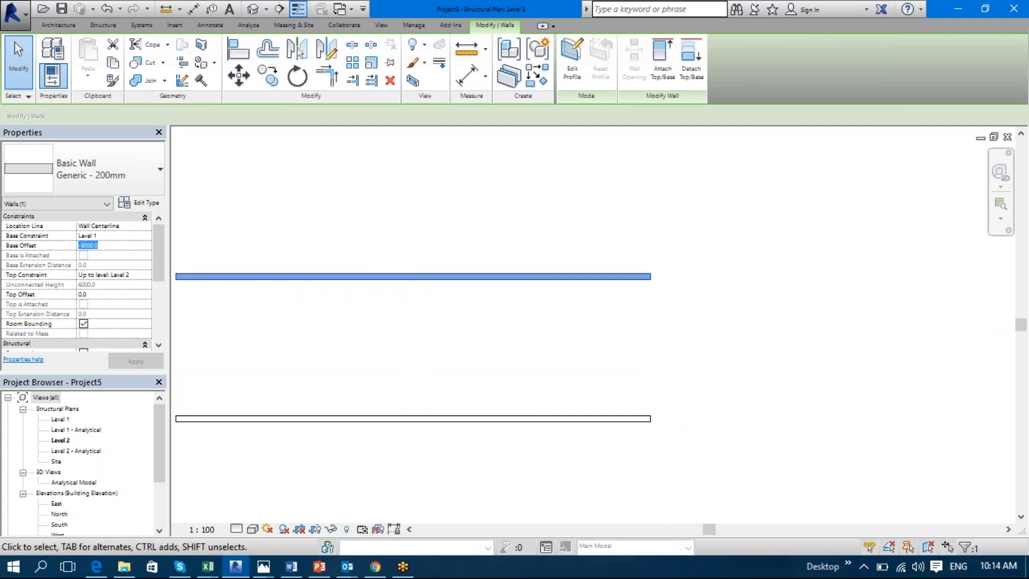
text(0)
key(Return)
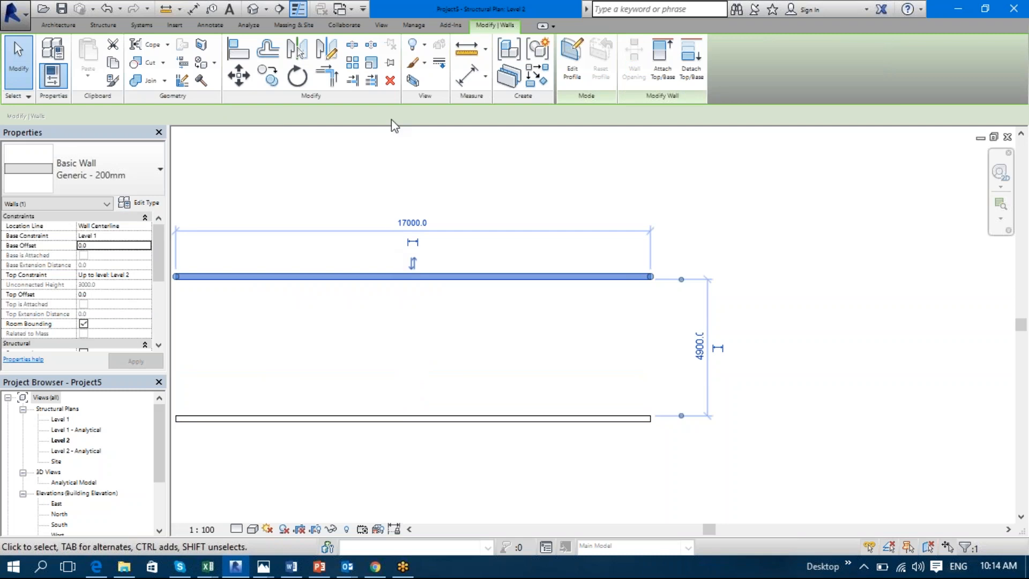
click(358, 177)
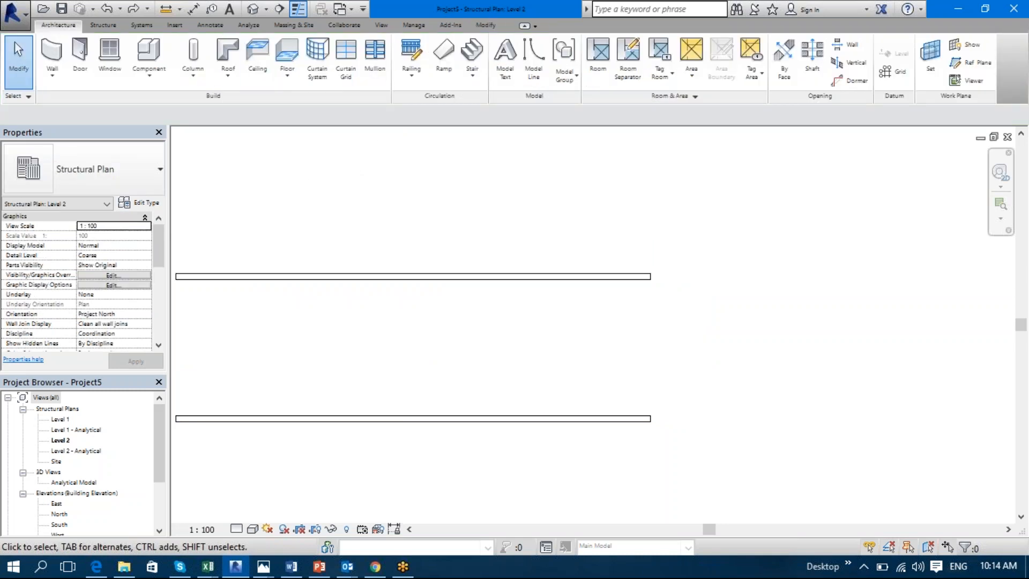
- Undo the base offset and base constraint changes on the walls and select both walls
click(396, 276)
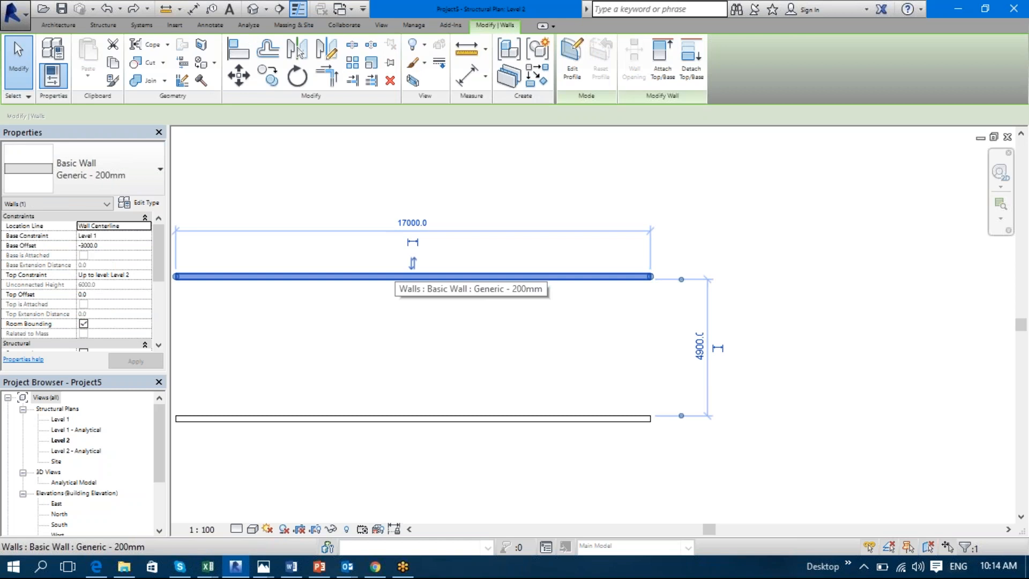
key(Escape)
click(396, 278)
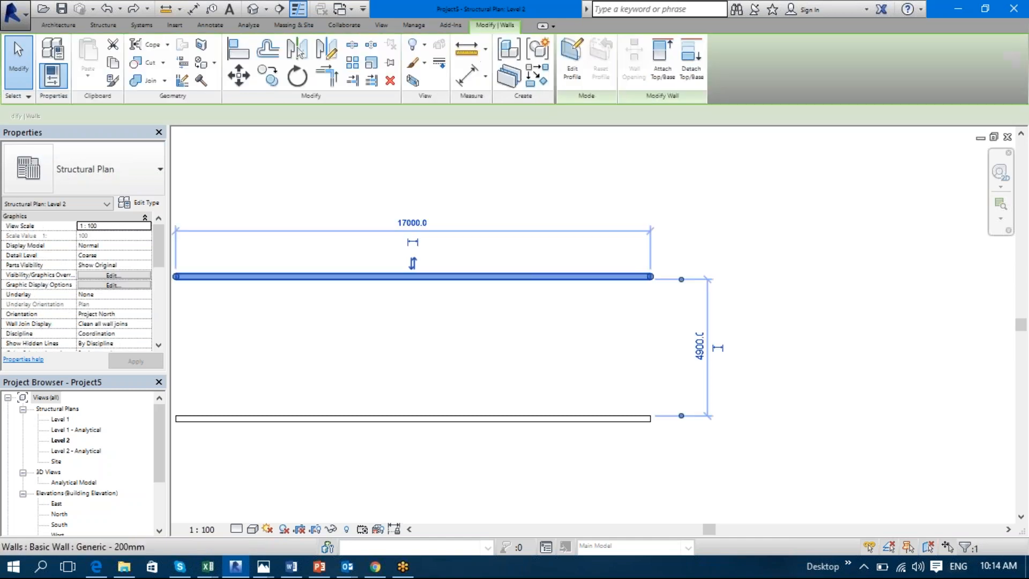
click(351, 419)
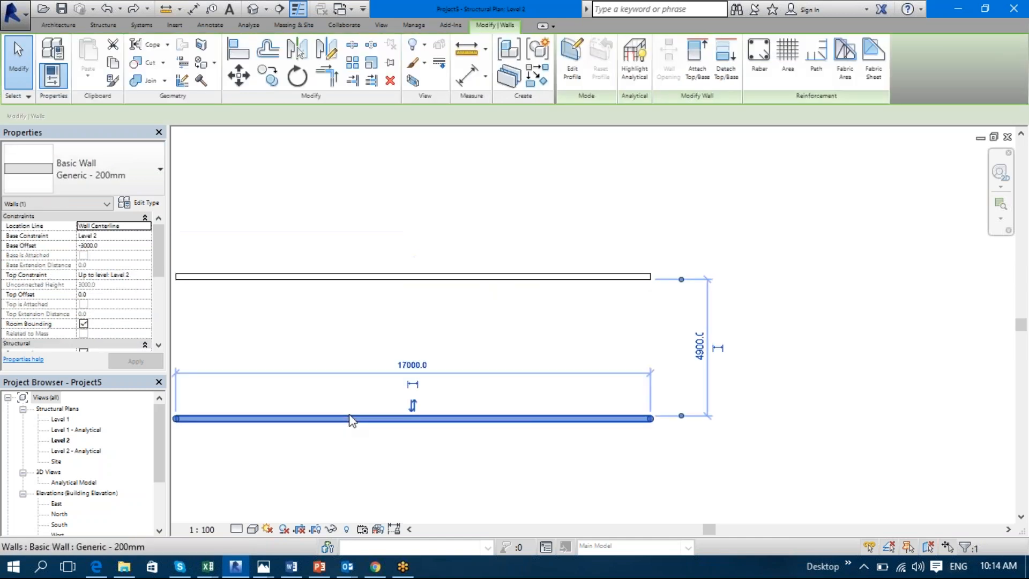
drag(356, 179, 281, 483)
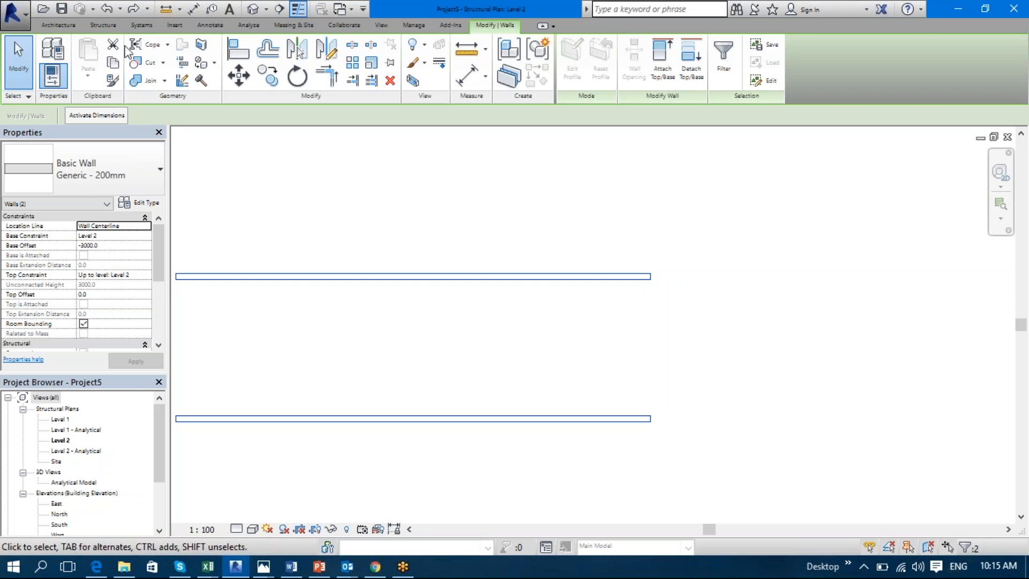
- Open the default 3D view and tile all open view windows
click(253, 10)
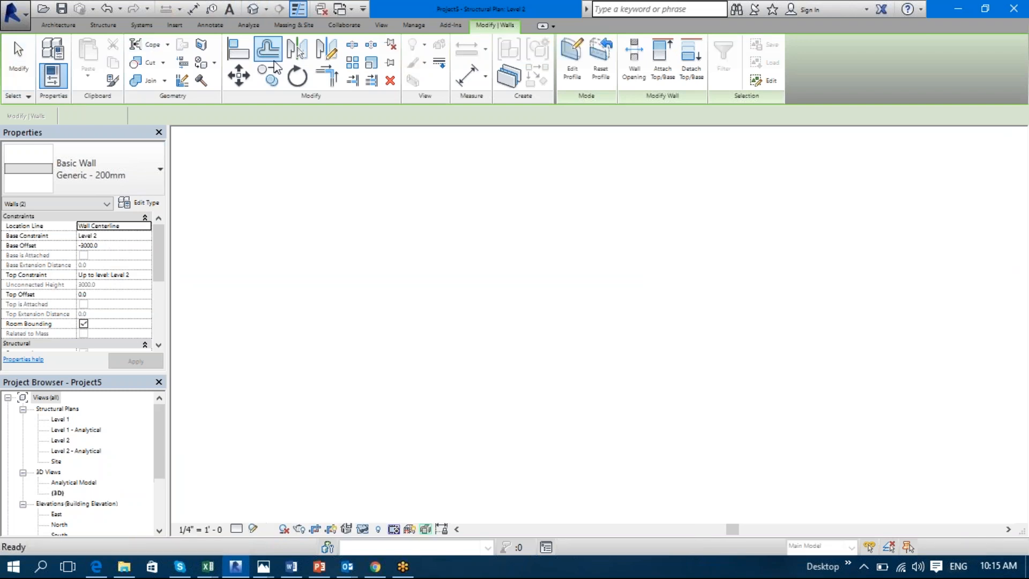
key(w)
key(t)
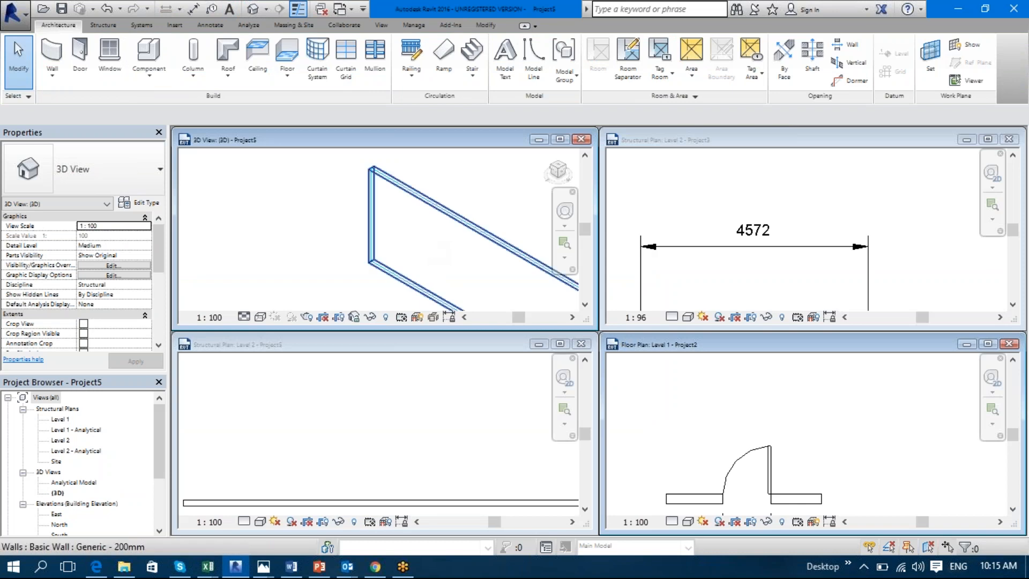
- Close the Project2 floor plan and the plan with the 4572 dimension, leaving the 3D and Level 2 views tiled side by side
click(918, 344)
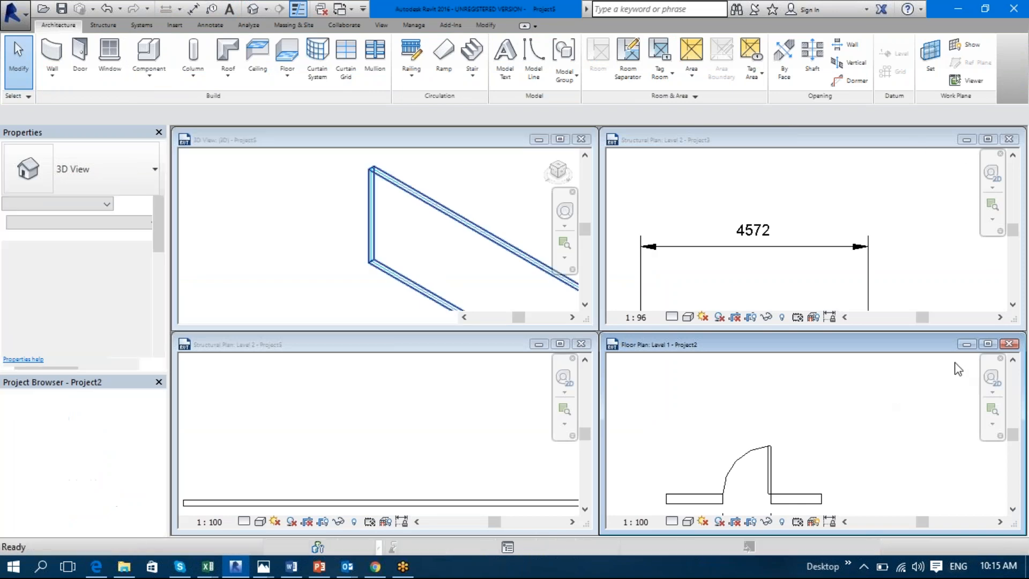
drag(918, 345, 671, 343)
click(763, 342)
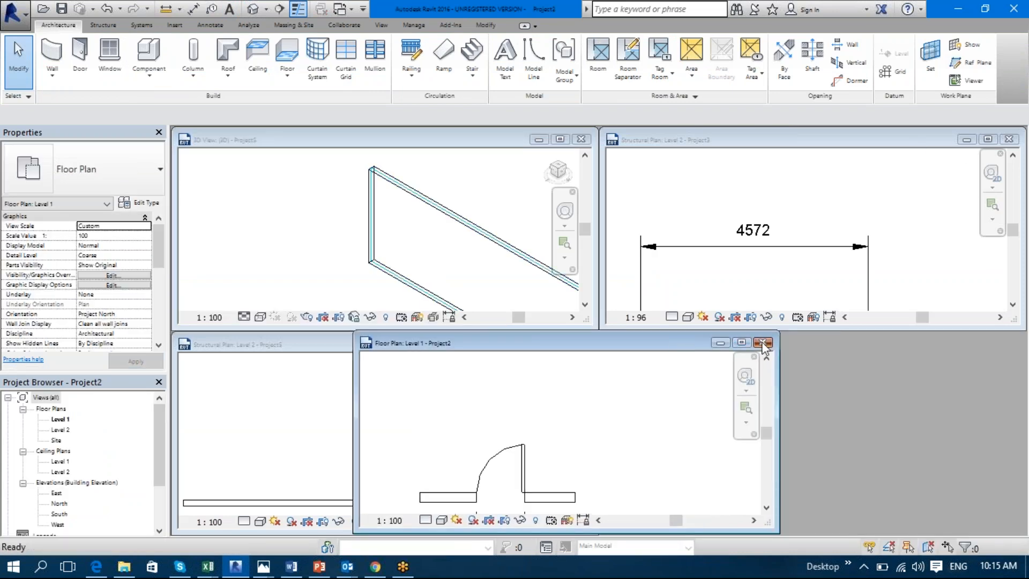
click(545, 287)
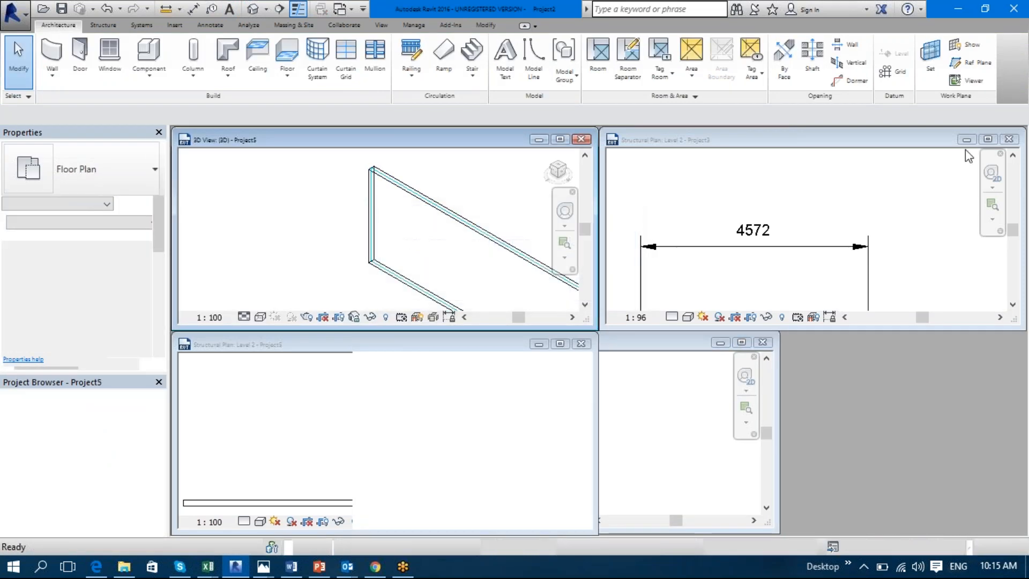
click(998, 138)
click(546, 288)
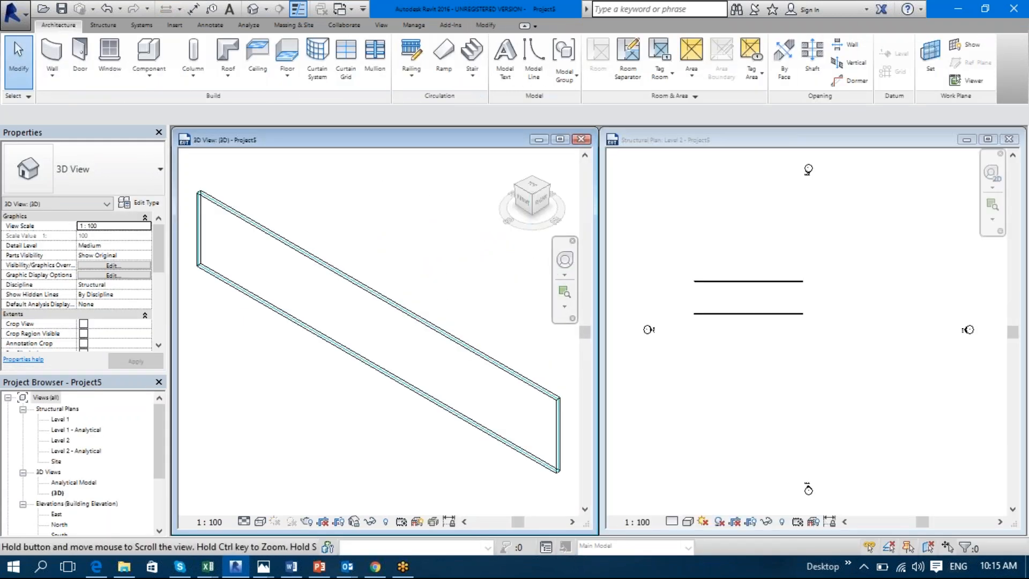
- Select the lower wall in the 3D view and examine its constraints alongside the Level 2 plan
click(454, 350)
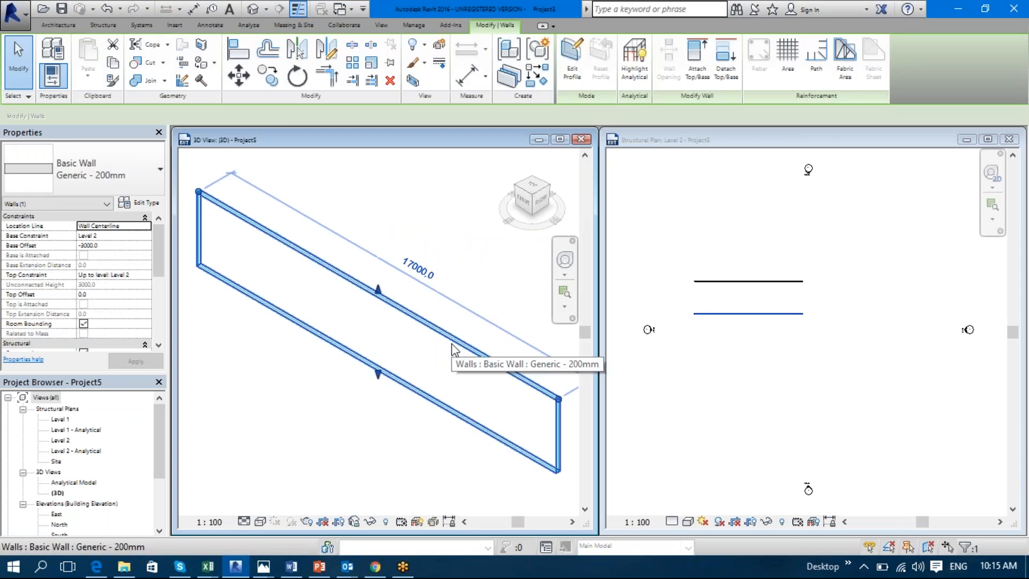
click(692, 386)
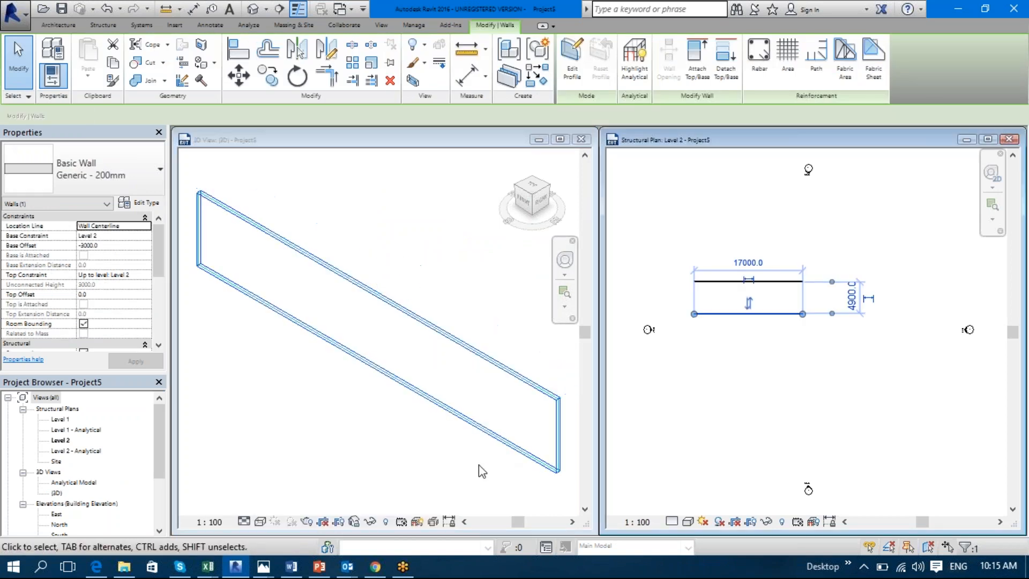
click(427, 269)
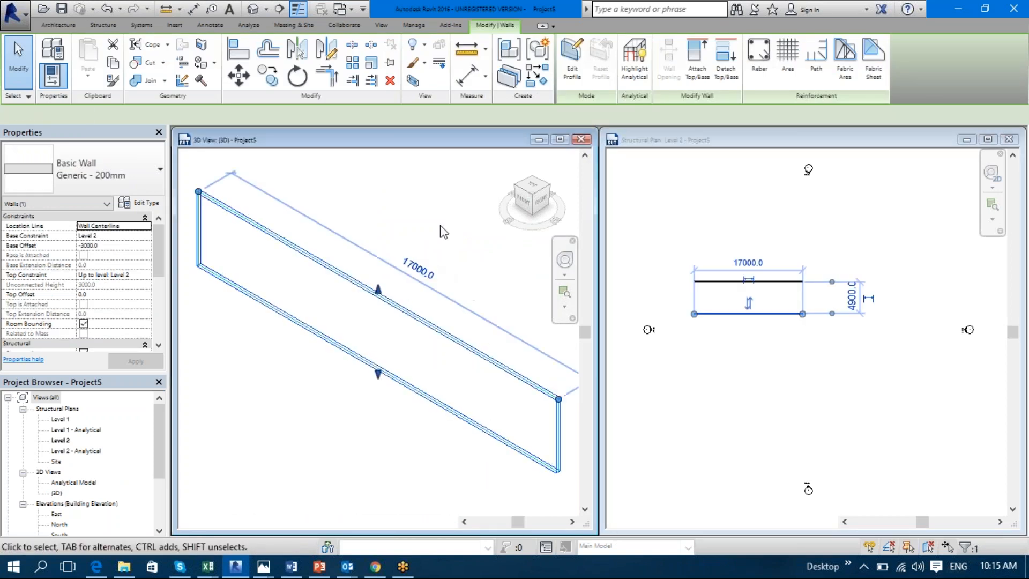
- Show the Level 1 work plane grid in the 3D view to compare it with the walls
click(59, 25)
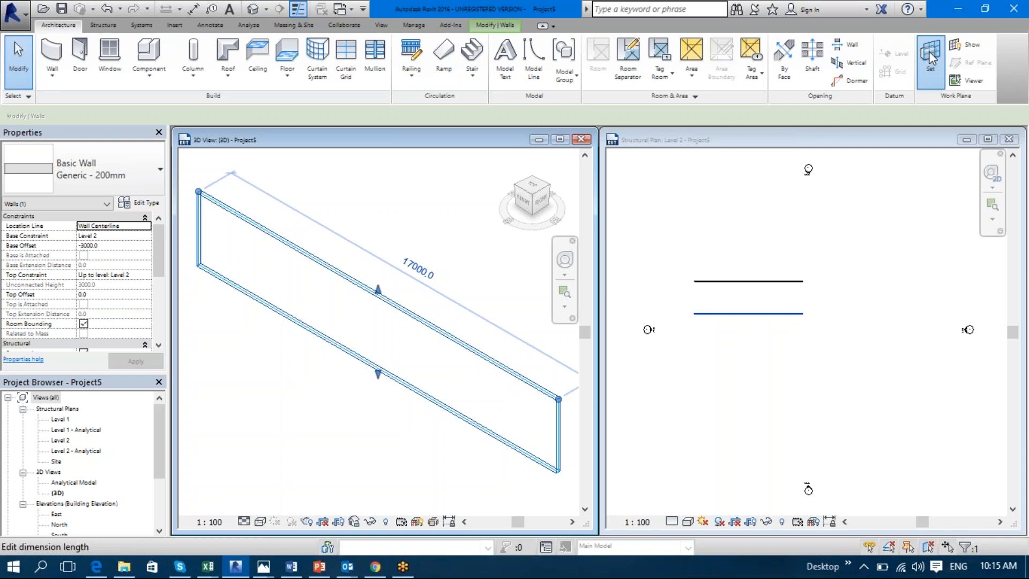
click(965, 45)
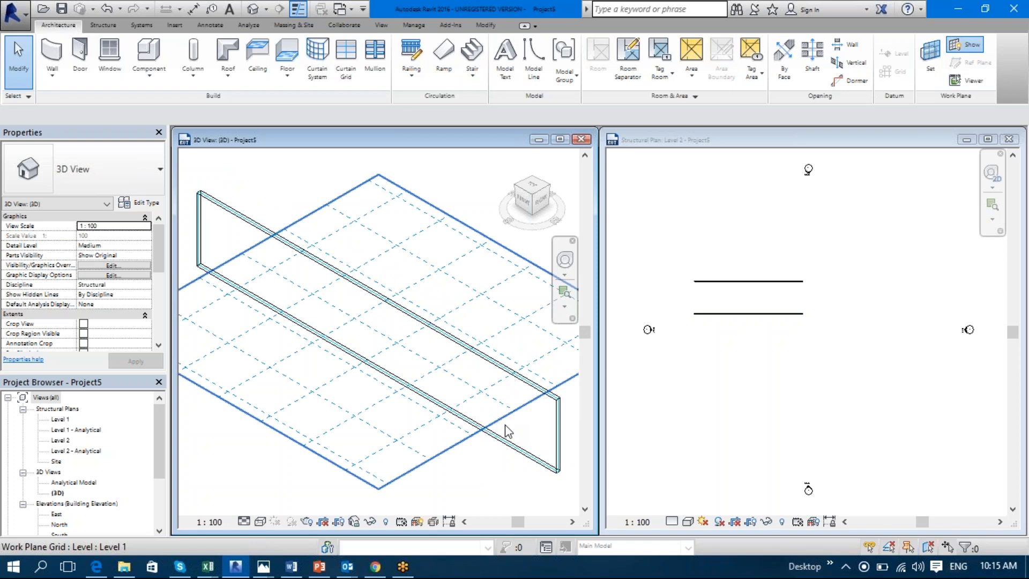
scroll(505, 429, down, 2)
middle_drag(506, 430, 484, 349)
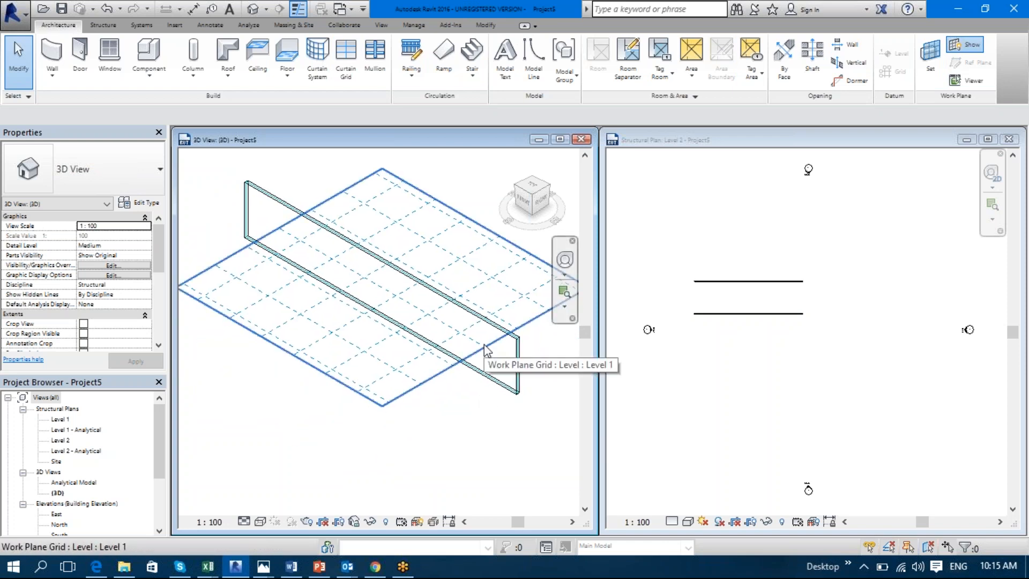
click(419, 393)
click(437, 398)
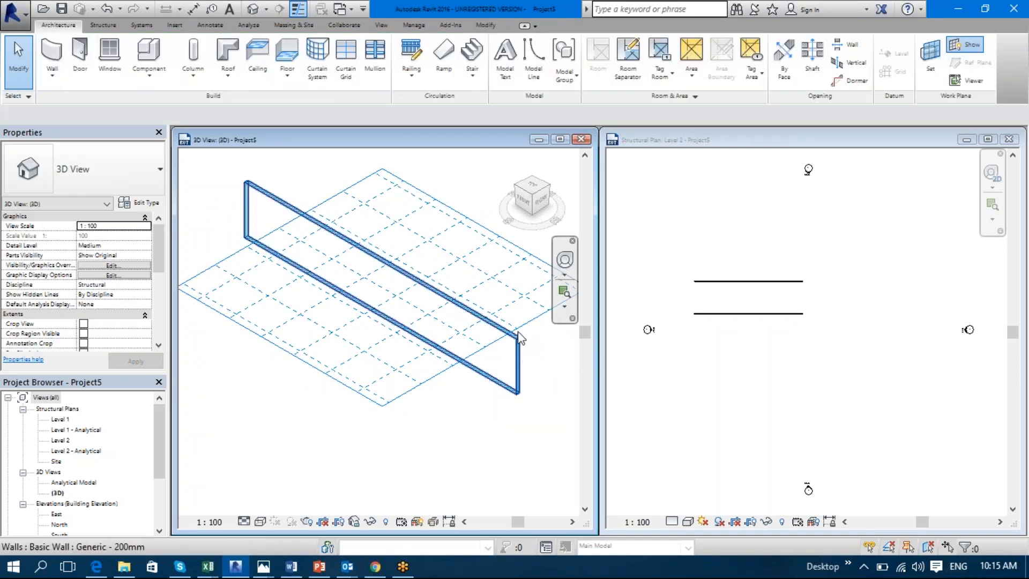
- Try to set the lower wall's base offset to 0 while its base constraint is Level 2
click(518, 335)
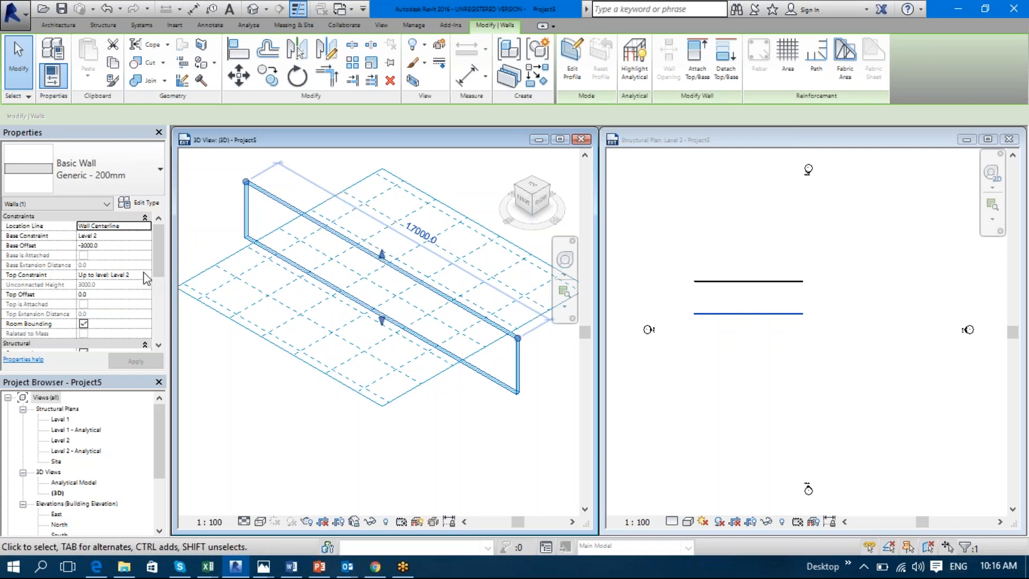
click(135, 246)
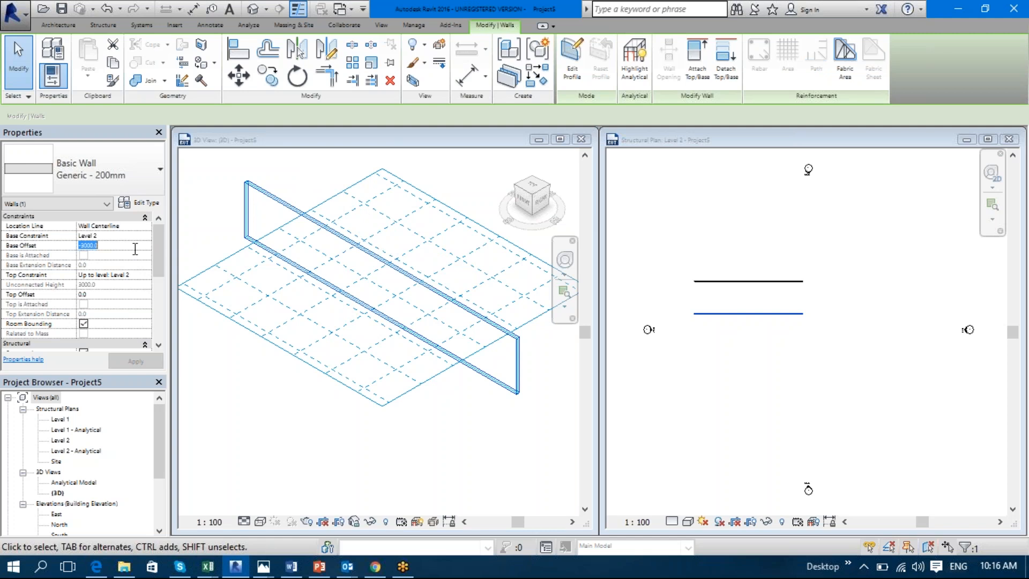
text(0)
key(Return)
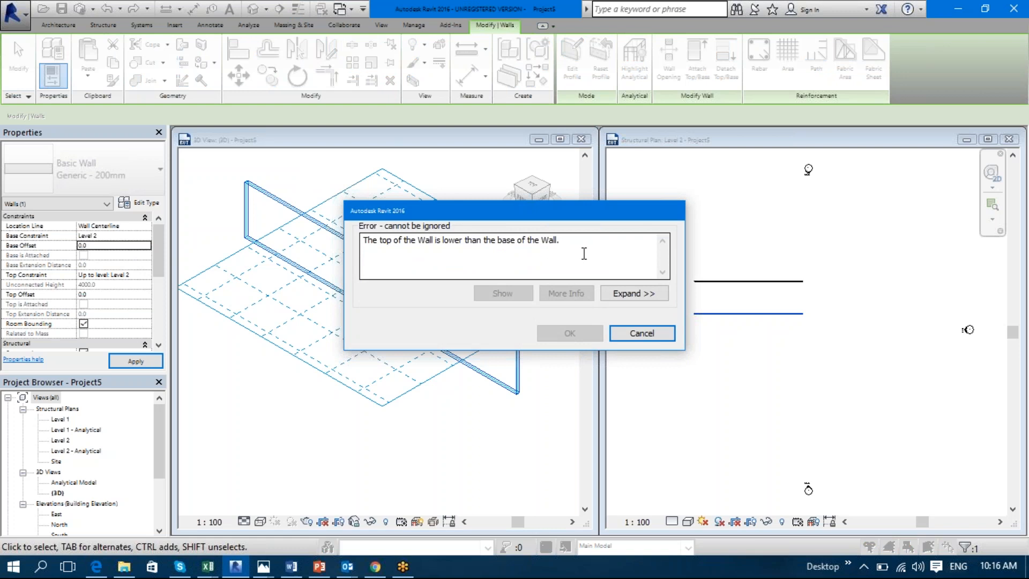
click(659, 336)
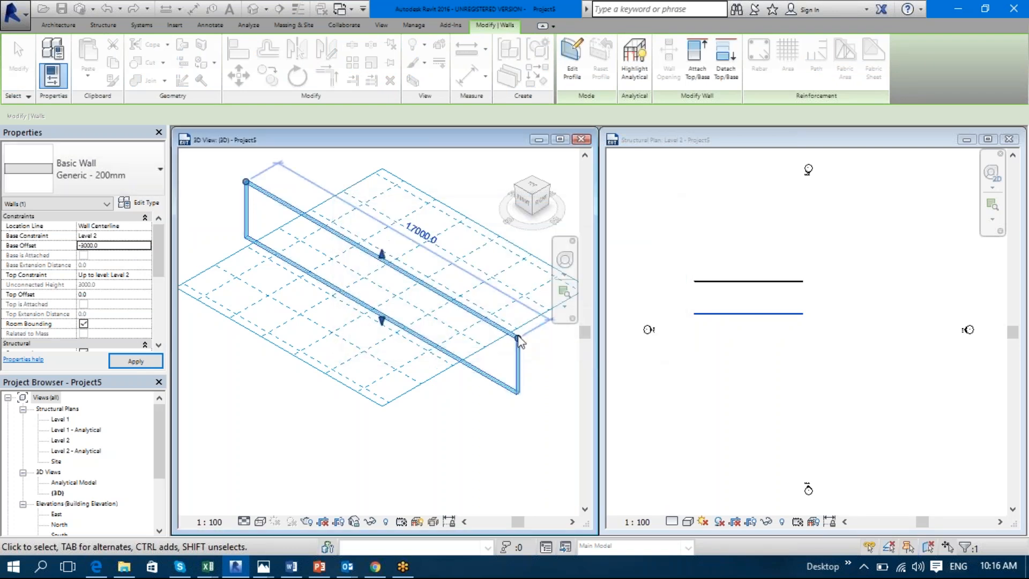
- Change the wall's base constraint to Level 1 and set its base offset to 0
click(137, 236)
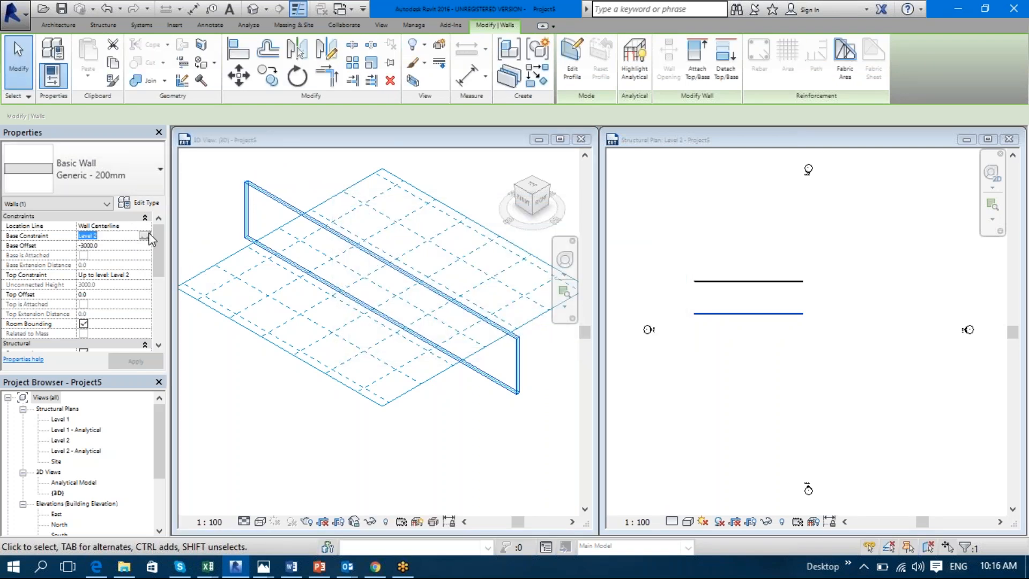
click(149, 237)
click(124, 248)
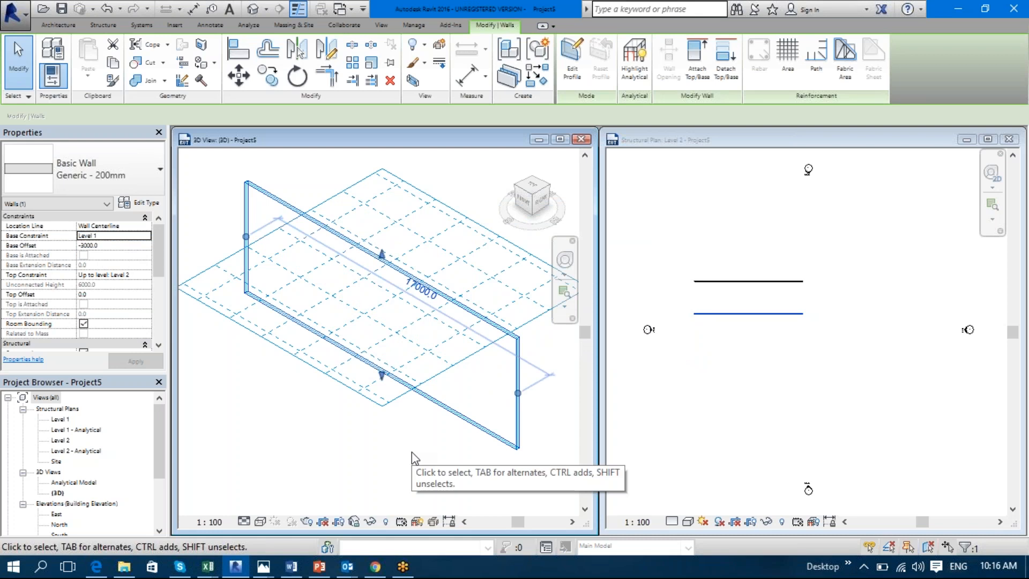
click(126, 245)
text(0)
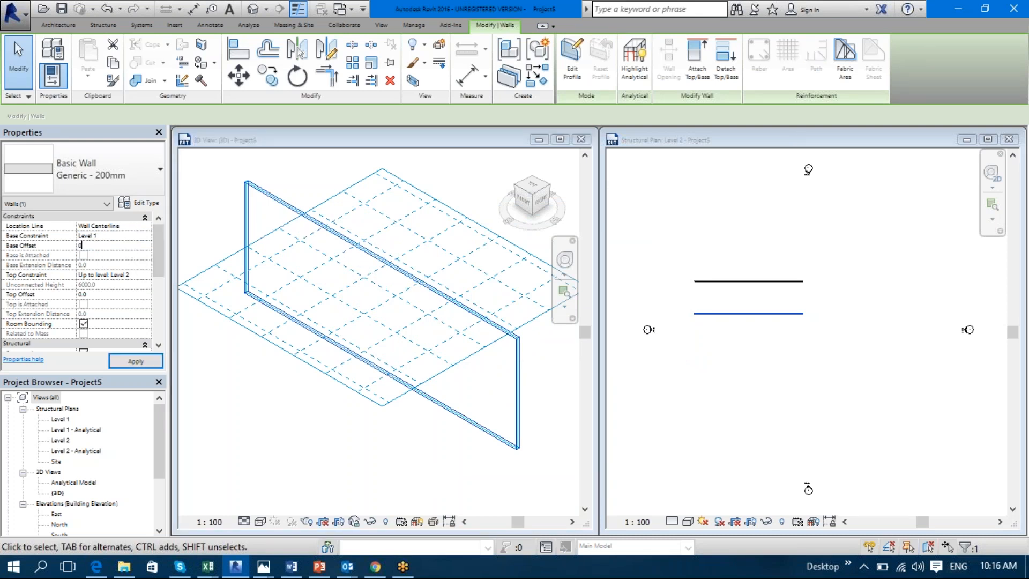
click(387, 467)
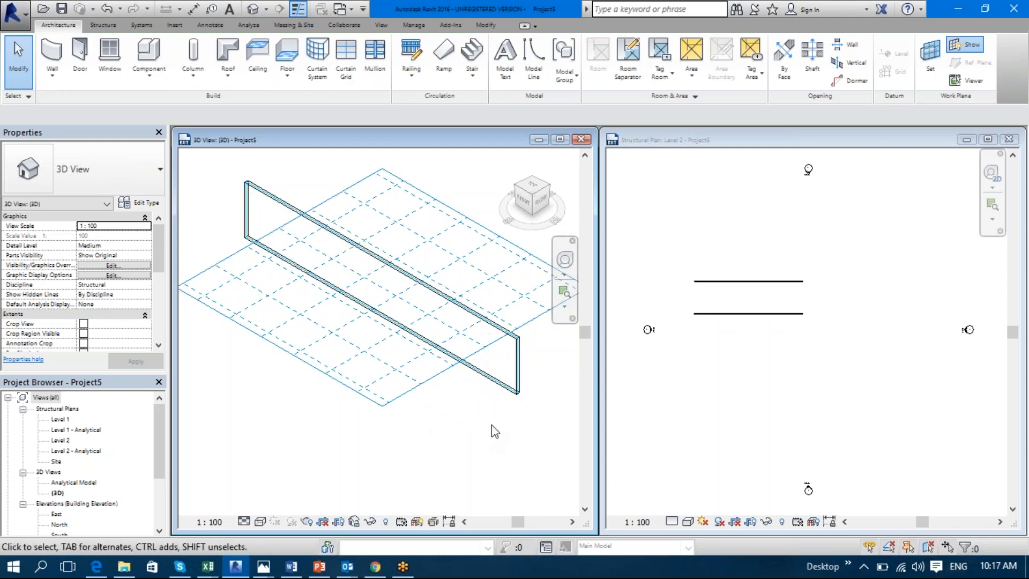
- Place an M_Door-Double-Glass 1700 x 2000mm door in the wall in the 3D view, about 2100 mm from its near end
key(d)
key(r)
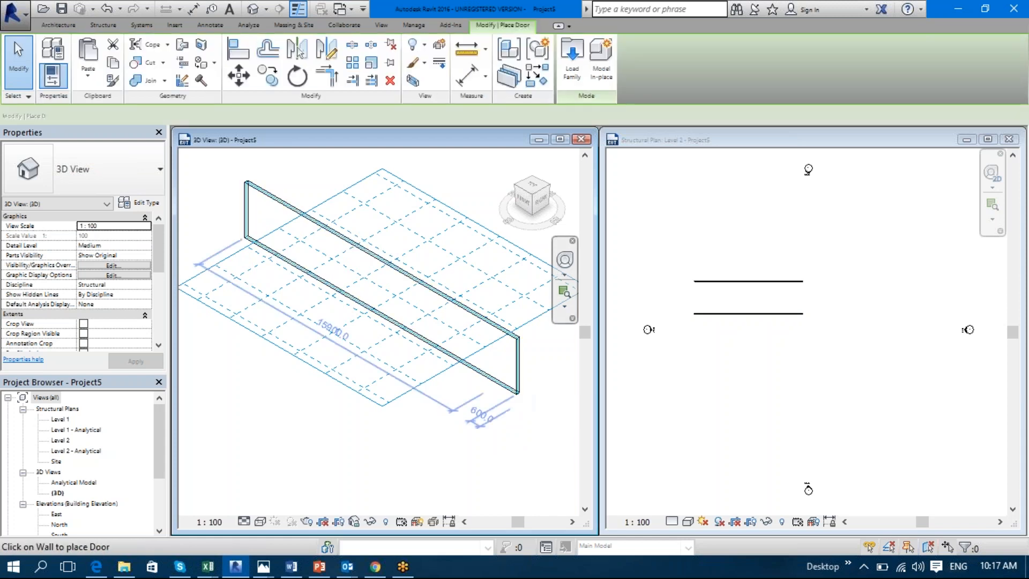
click(471, 351)
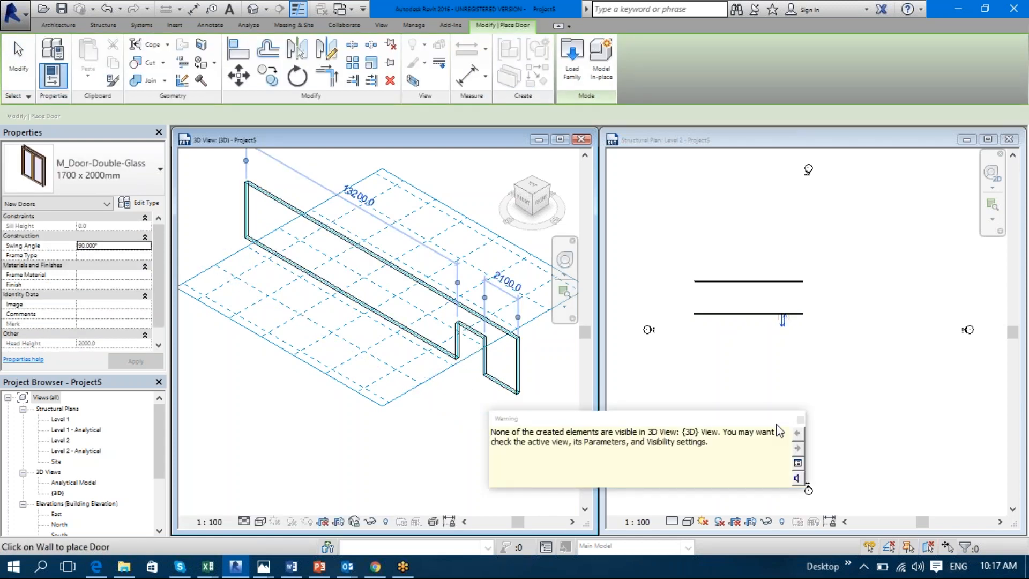
click(801, 419)
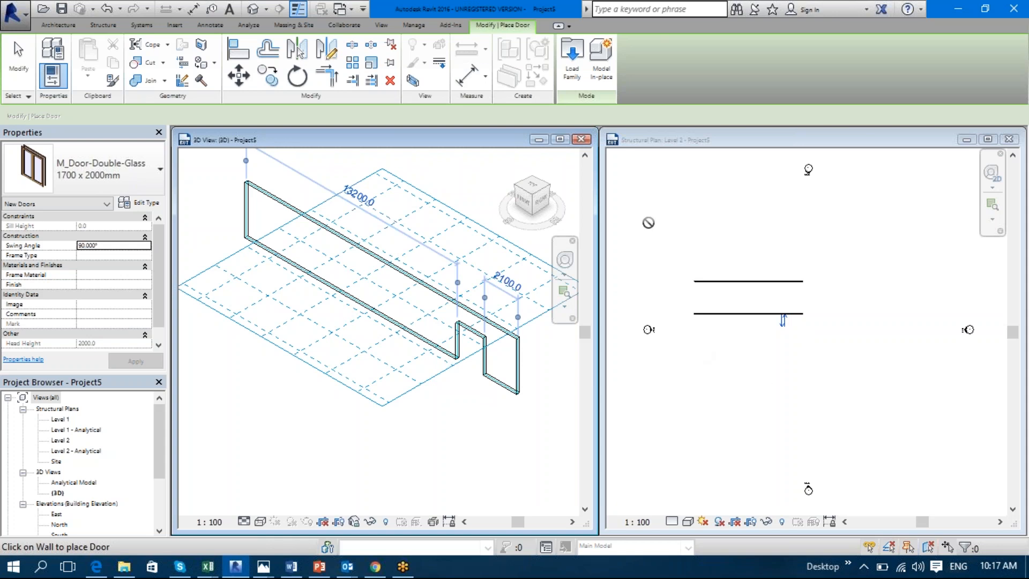
key(Escape)
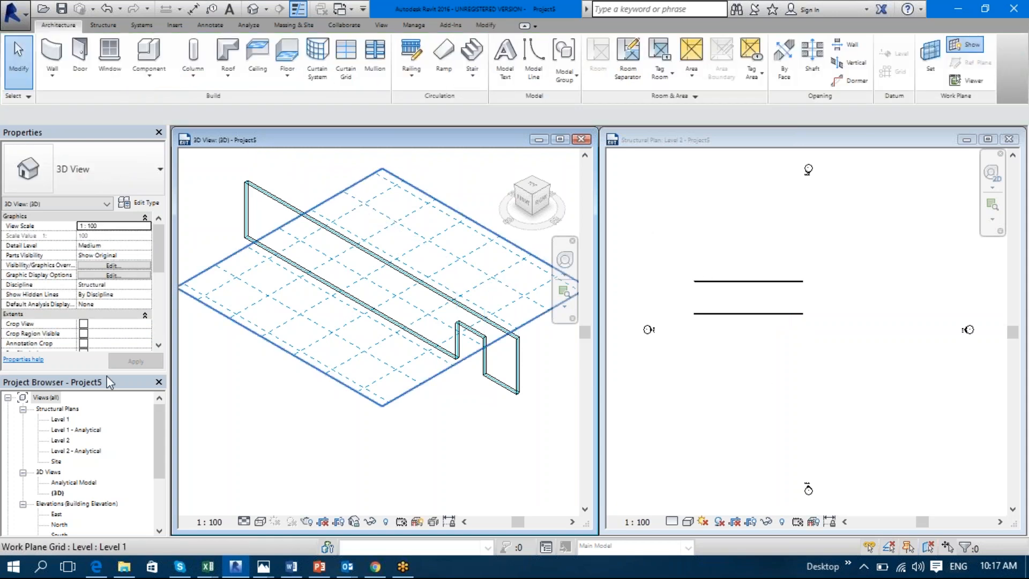
- Open the Level 1 structural plan and select the double-glass door in the wall opening to check its display
double_click(60, 419)
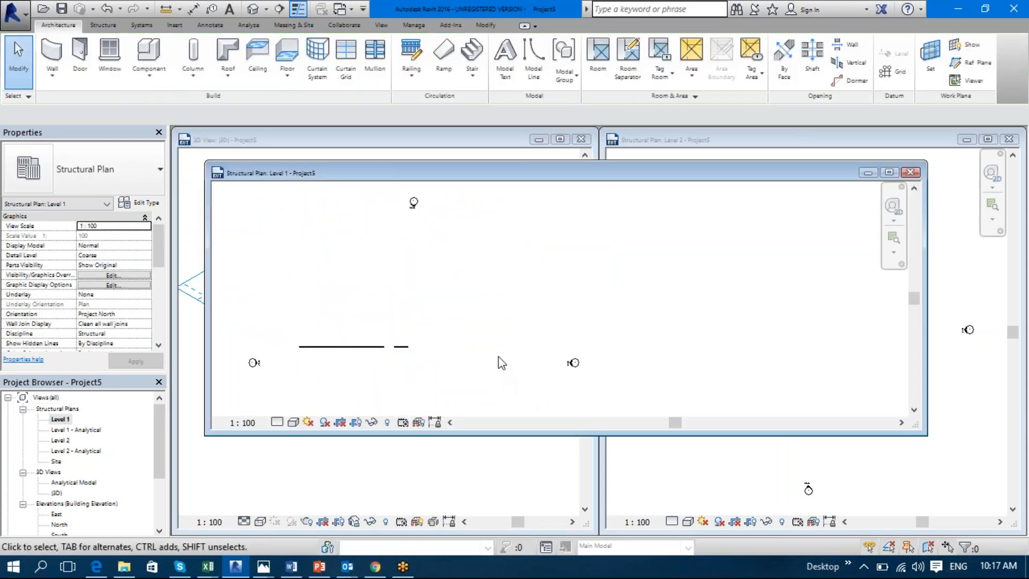
scroll(388, 352, up, 3)
scroll(388, 352, up, 3)
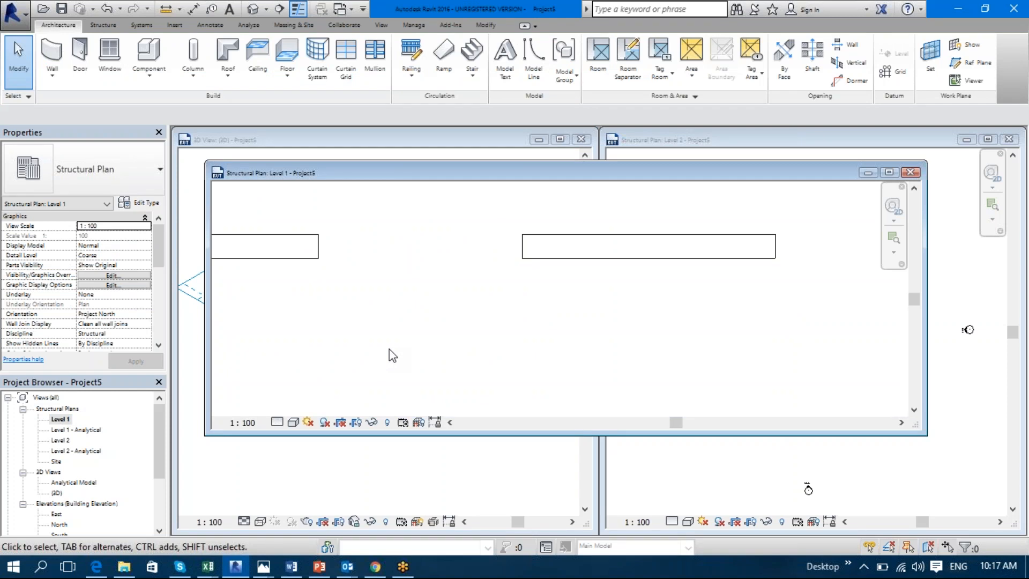
click(327, 245)
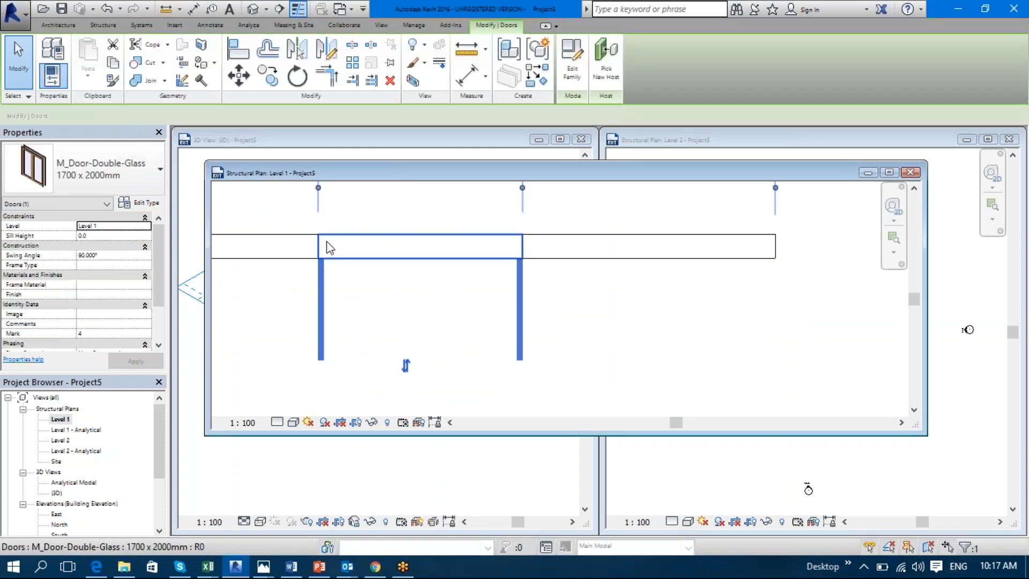
click(352, 331)
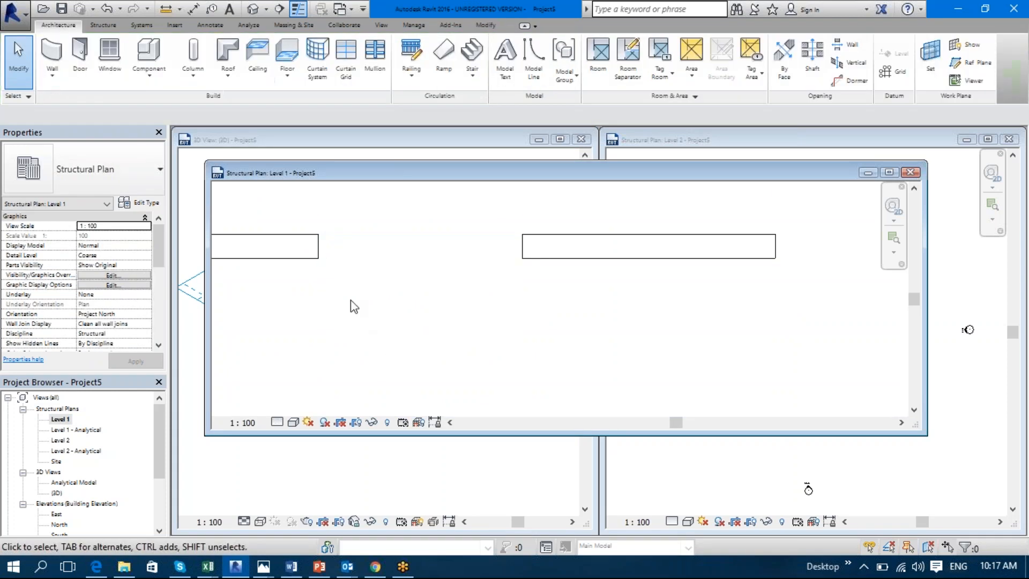
click(328, 257)
key(Escape)
- Set the Level 1 plan's discipline to Coordination and recheck the double-glass door
click(146, 333)
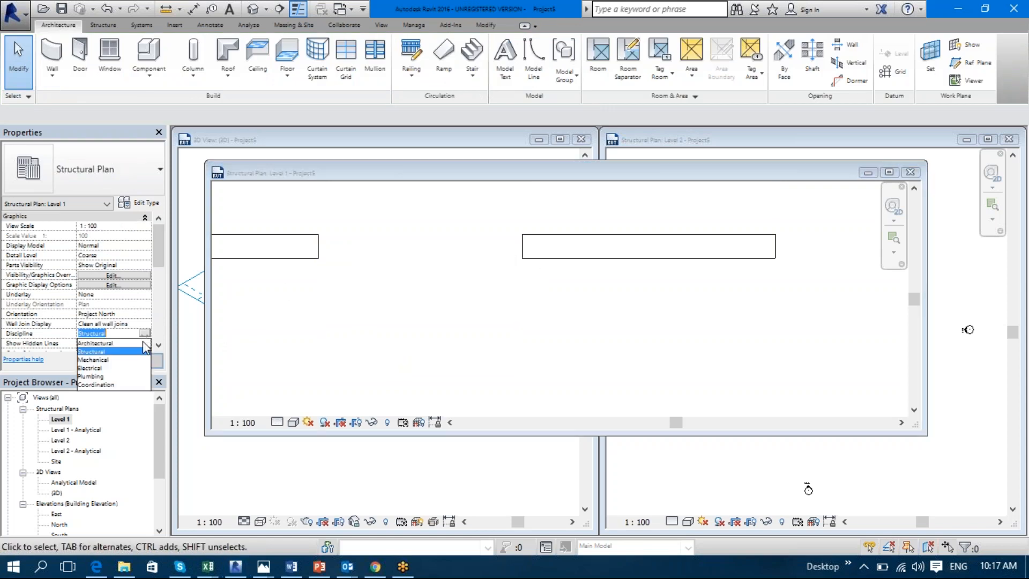
click(102, 385)
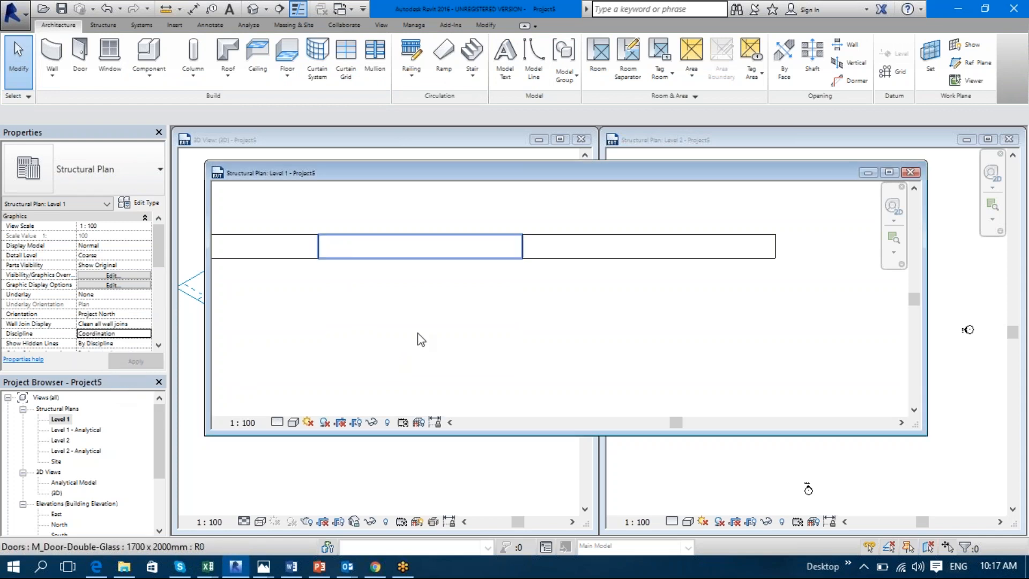
click(418, 340)
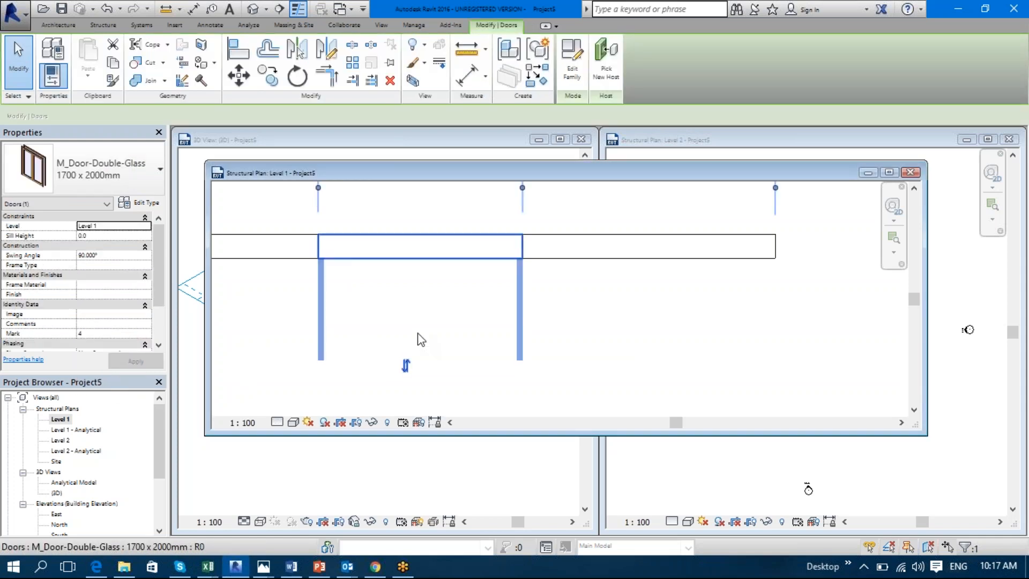
click(627, 319)
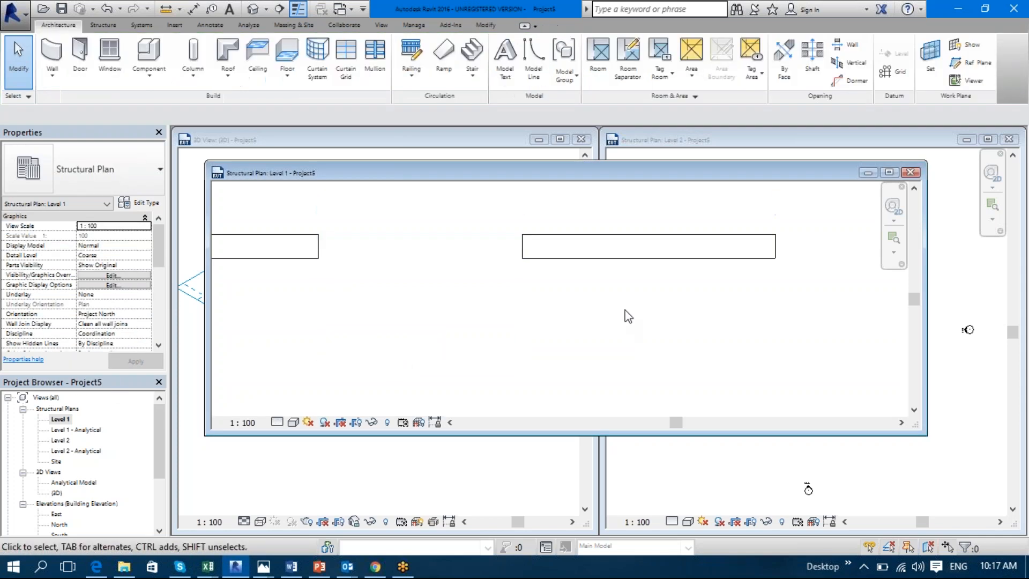
- Maximize the Level 1 plan and turn on the visibility of all its model categories
click(891, 174)
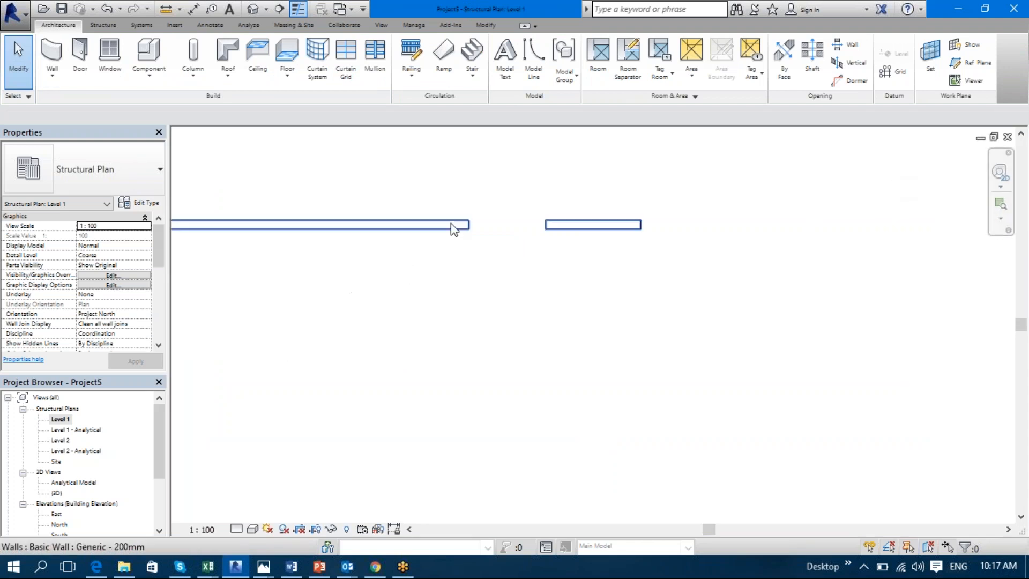
click(476, 229)
click(519, 371)
key(v)
key(v)
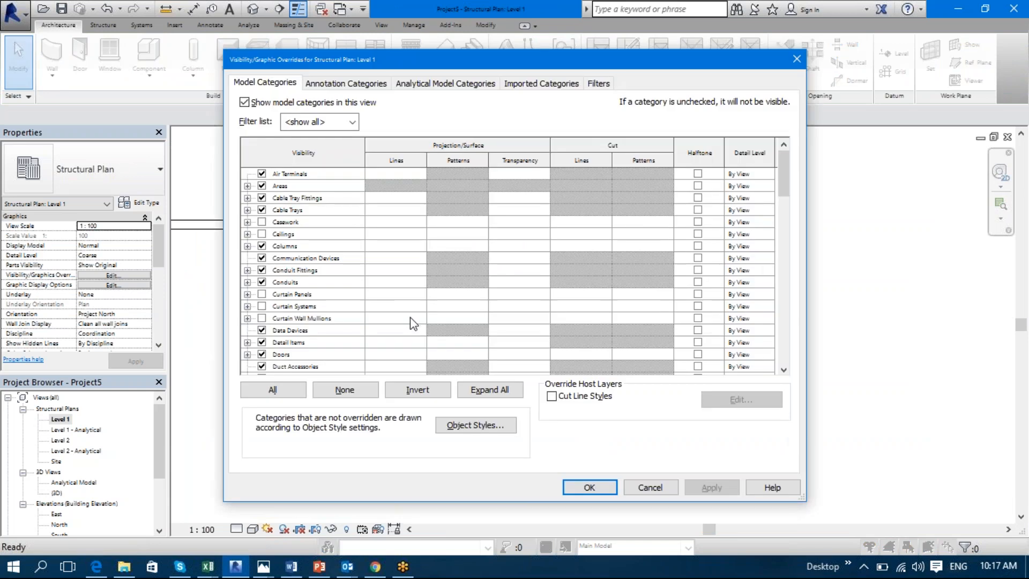
scroll(348, 294, down, 4)
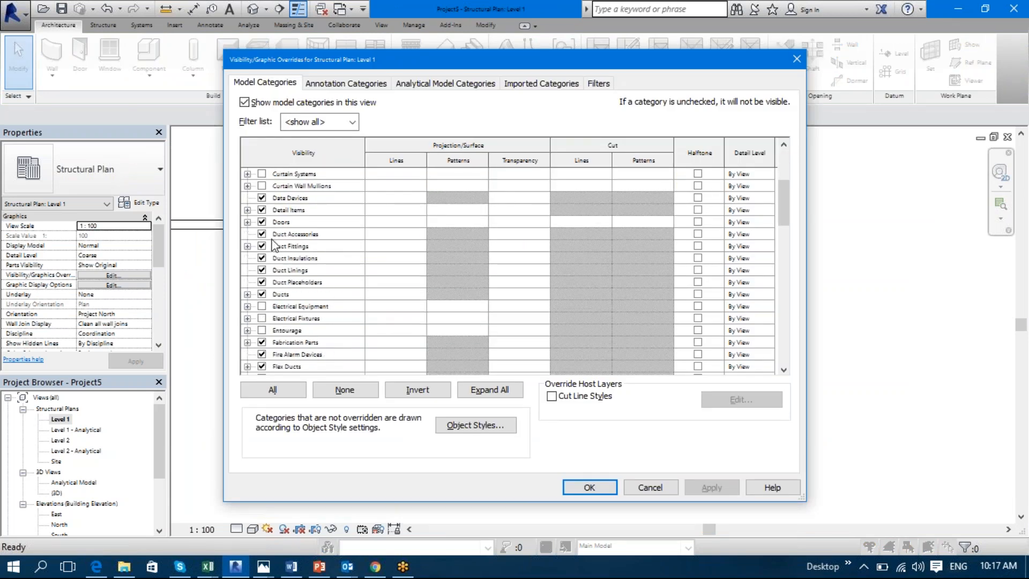
click(273, 390)
click(262, 330)
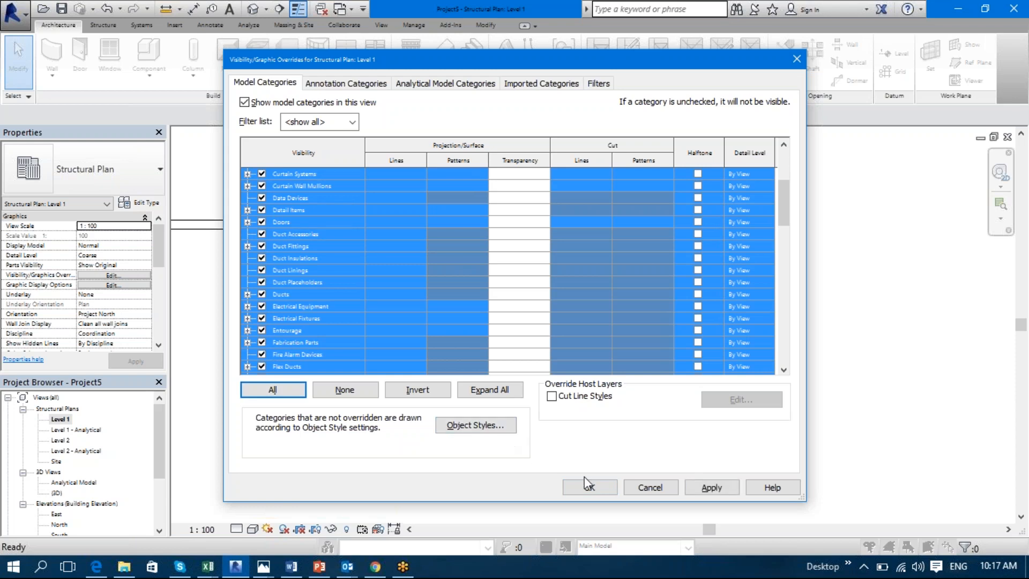
click(600, 488)
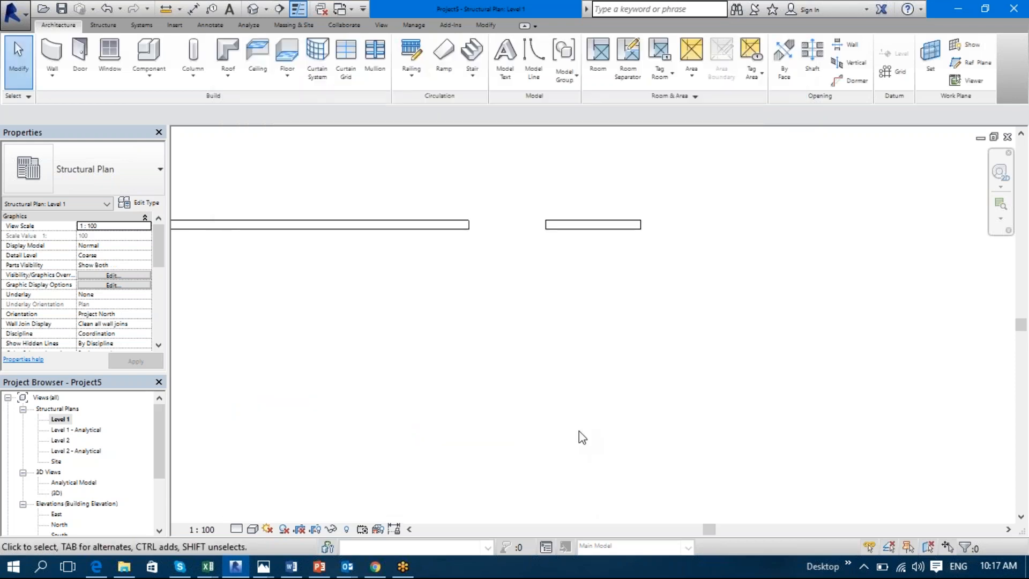
- Set the Level 1 plan's detail level to Fine and select the double-glass door to check its display
click(347, 530)
click(348, 531)
click(236, 529)
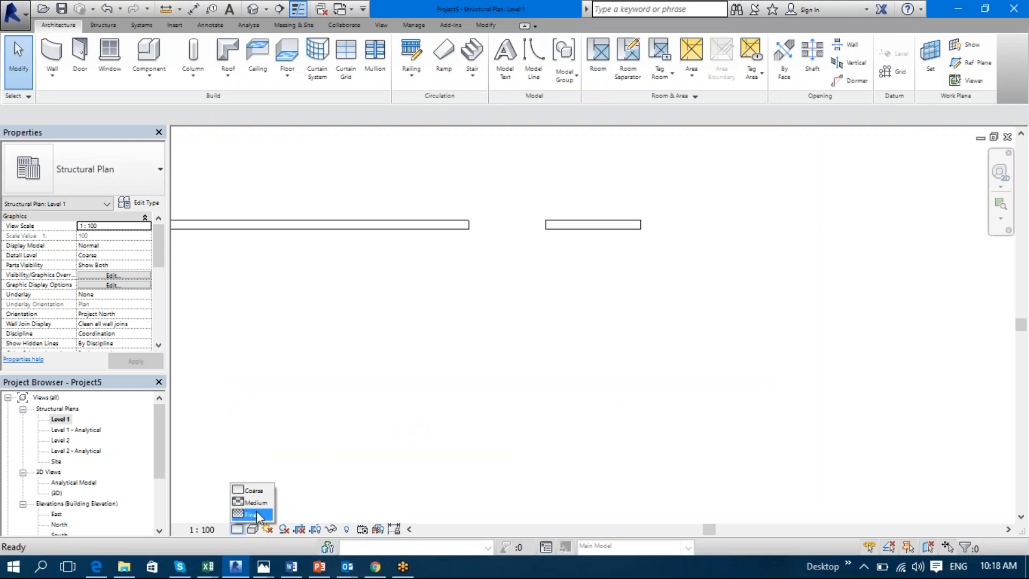
click(250, 502)
click(236, 529)
click(248, 514)
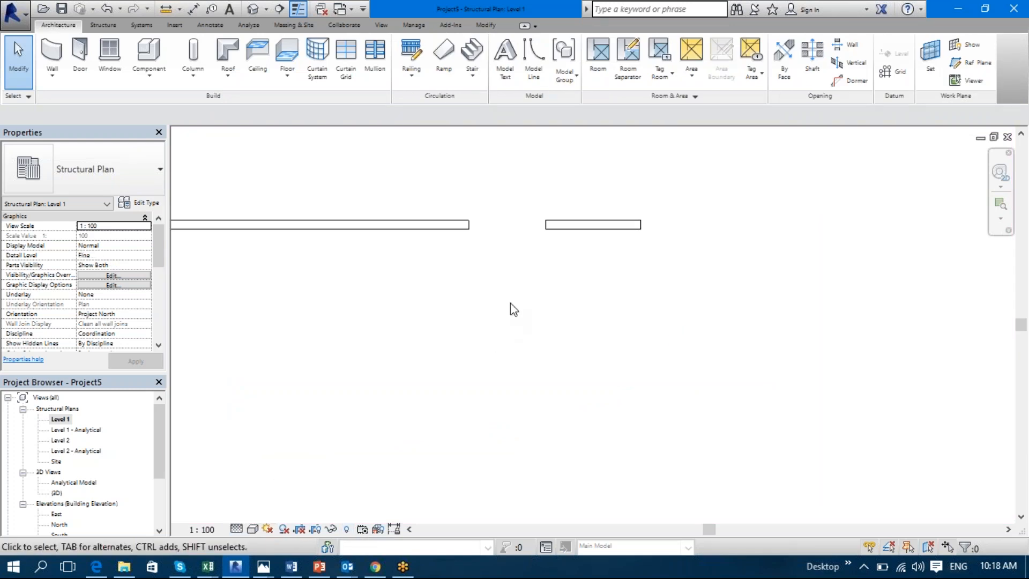
click(482, 224)
scroll(459, 331, down, 1)
middle_drag(459, 330, 458, 364)
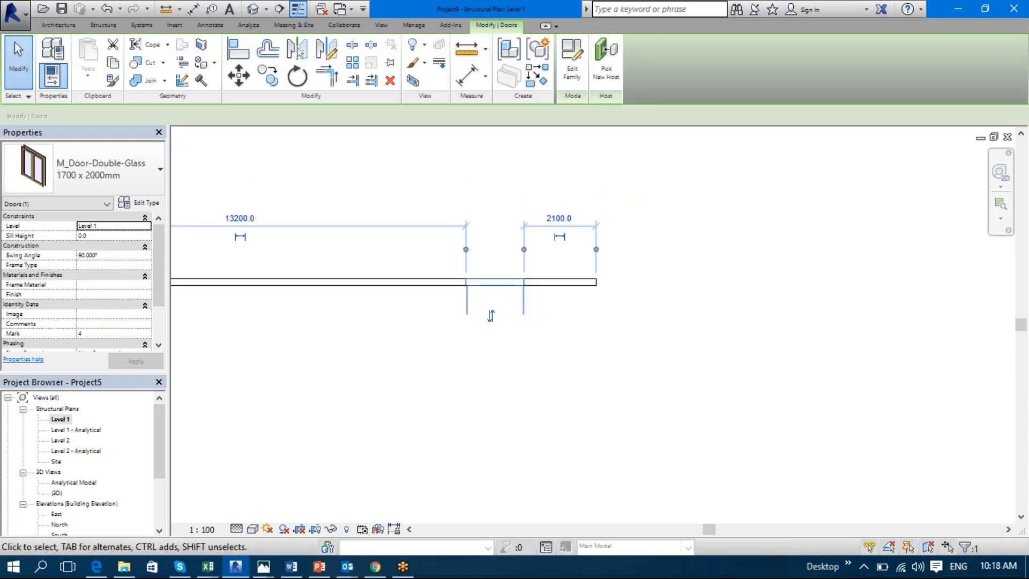
- Place an M_Door-Single-Panel 750 x 2000mm door in the wall, about 2300 mm from the double-glass door, and check its display
key(Delete)
key(d)
key(r)
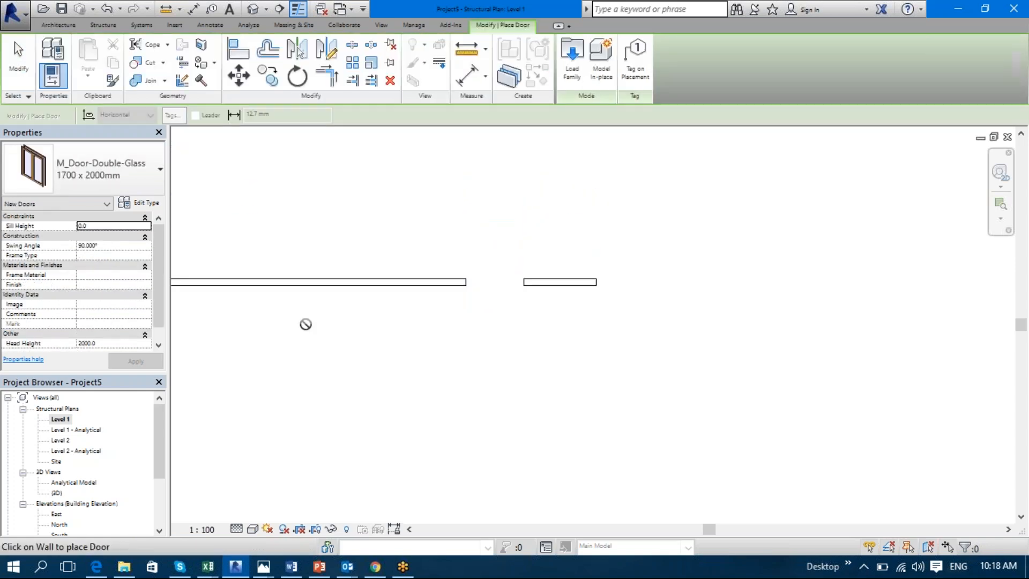
click(143, 188)
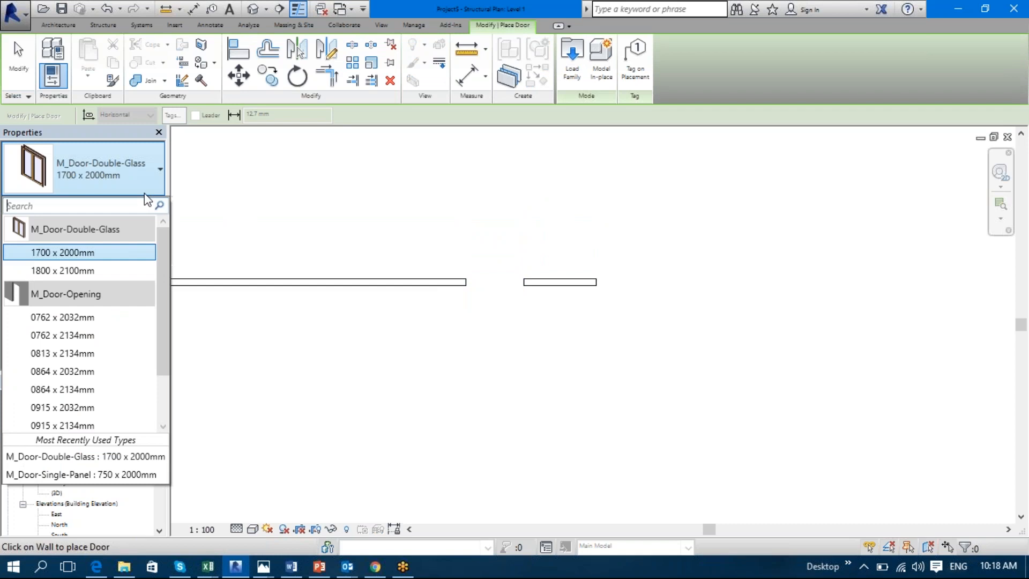
scroll(105, 415, down, 1)
click(102, 409)
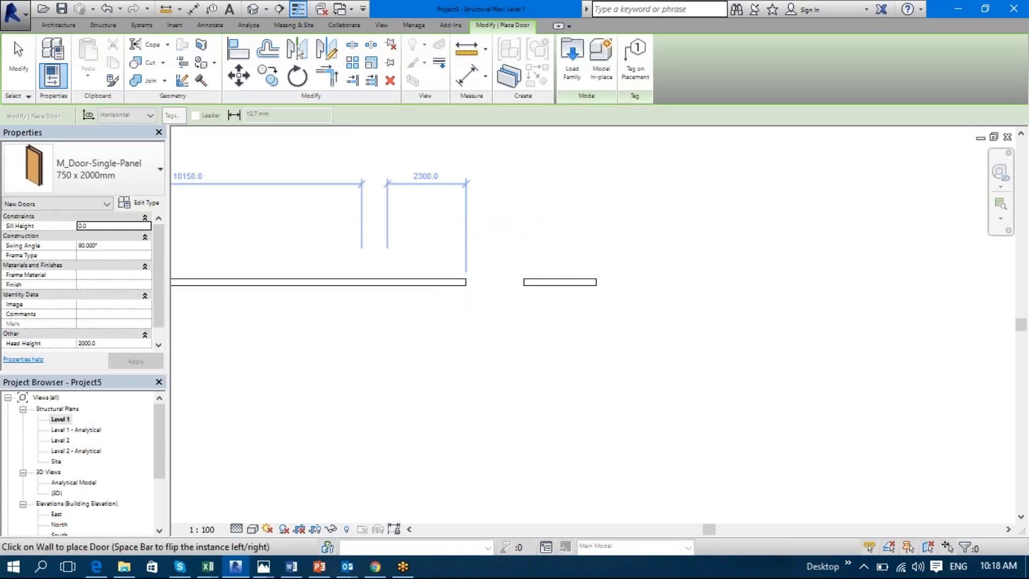
click(375, 292)
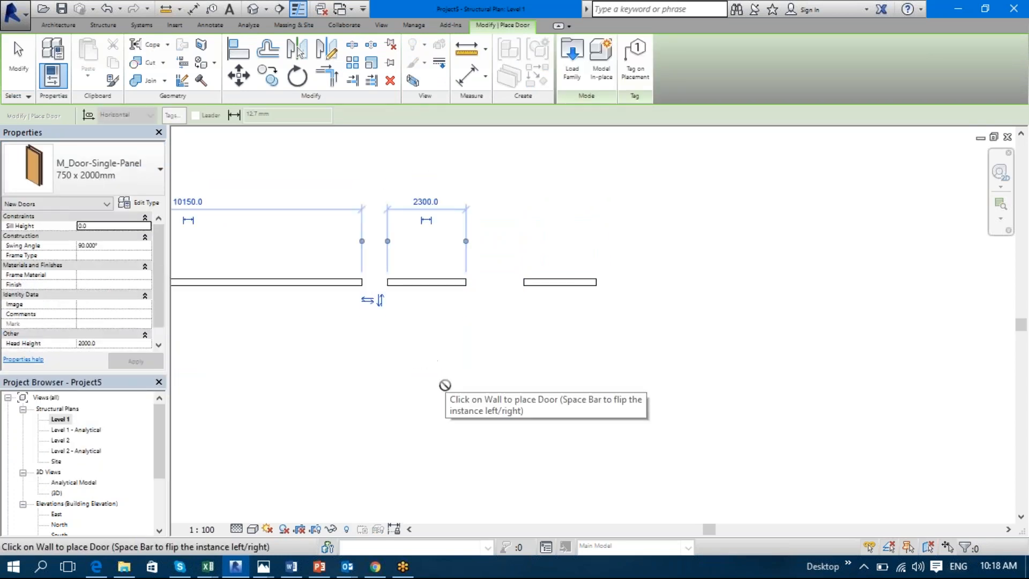
key(Escape)
key(Escape)
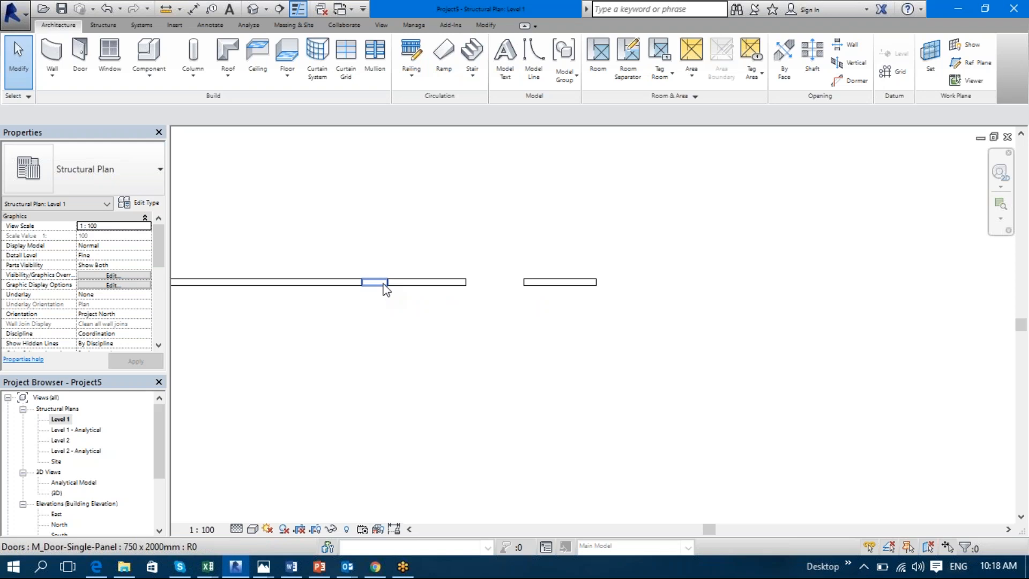
click(386, 289)
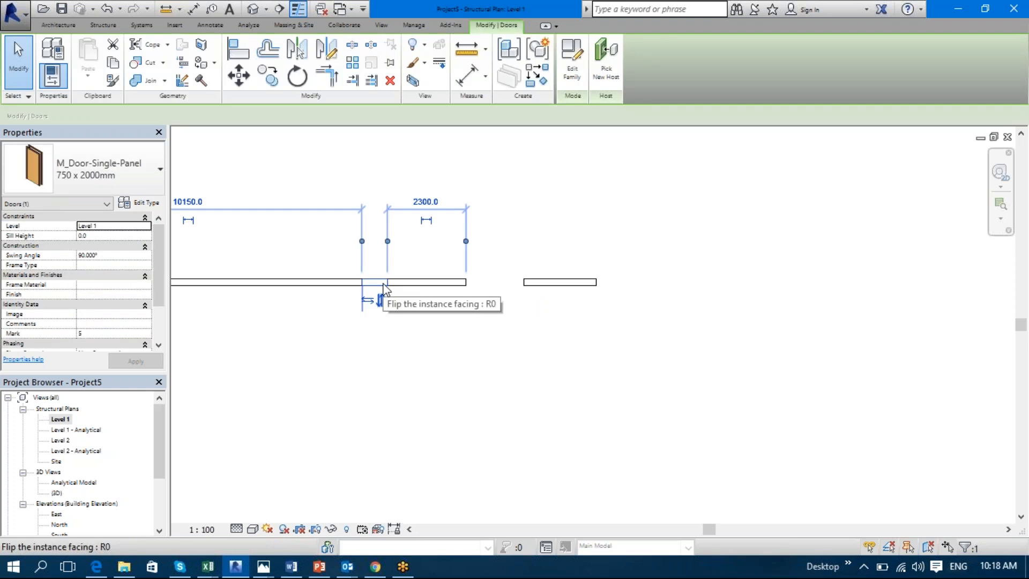
click(375, 349)
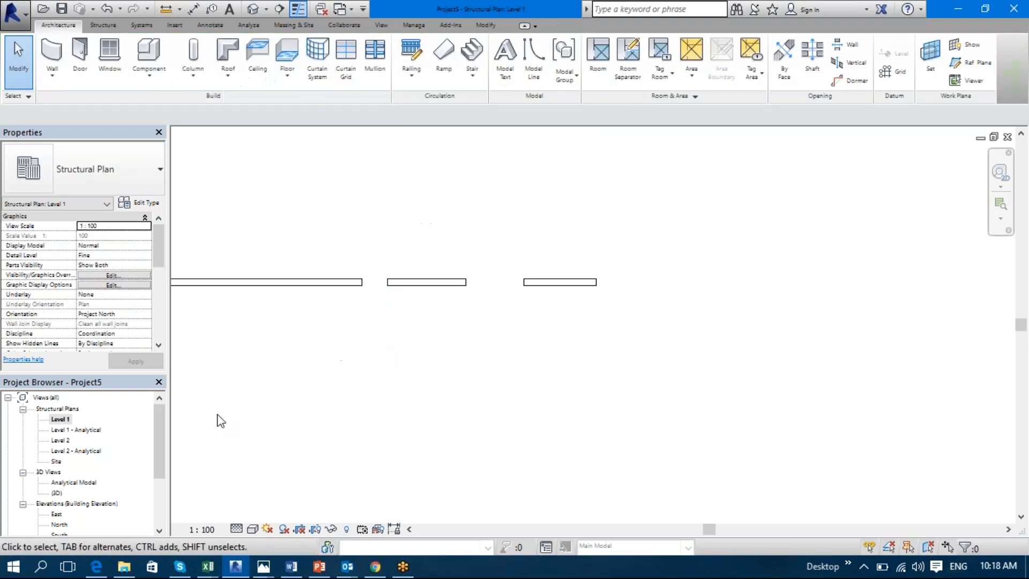
- Inspect the two walls in the Level 2 structural plan
double_click(61, 440)
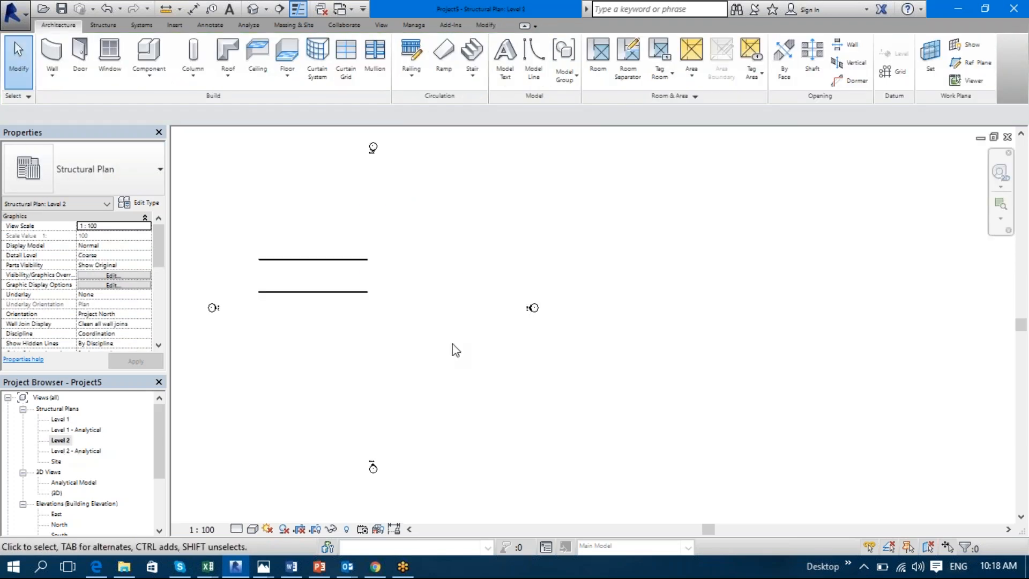
scroll(343, 290, up, 4)
scroll(340, 352, up, 2)
middle_drag(392, 303, 502, 371)
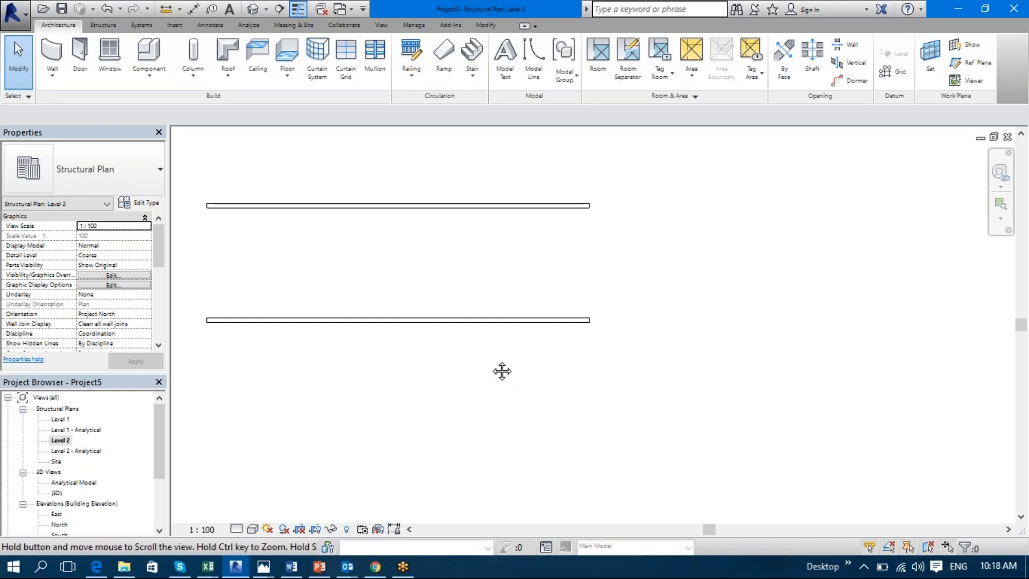
- Open the single-panel door's family for editing from the Level 1 plan and show its Ref. Level floor plan
double_click(60, 420)
click(381, 291)
click(572, 78)
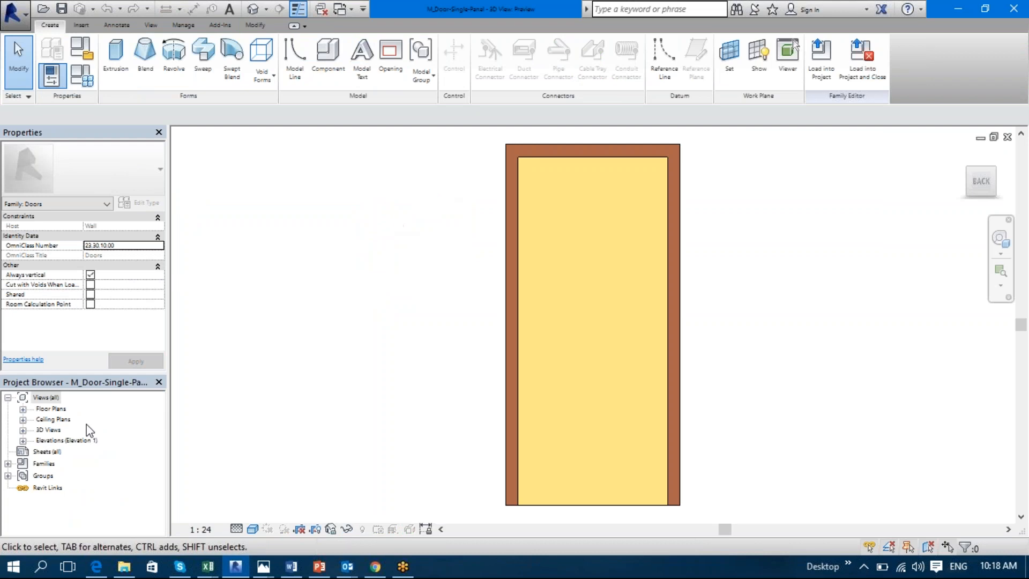
click(23, 409)
double_click(60, 419)
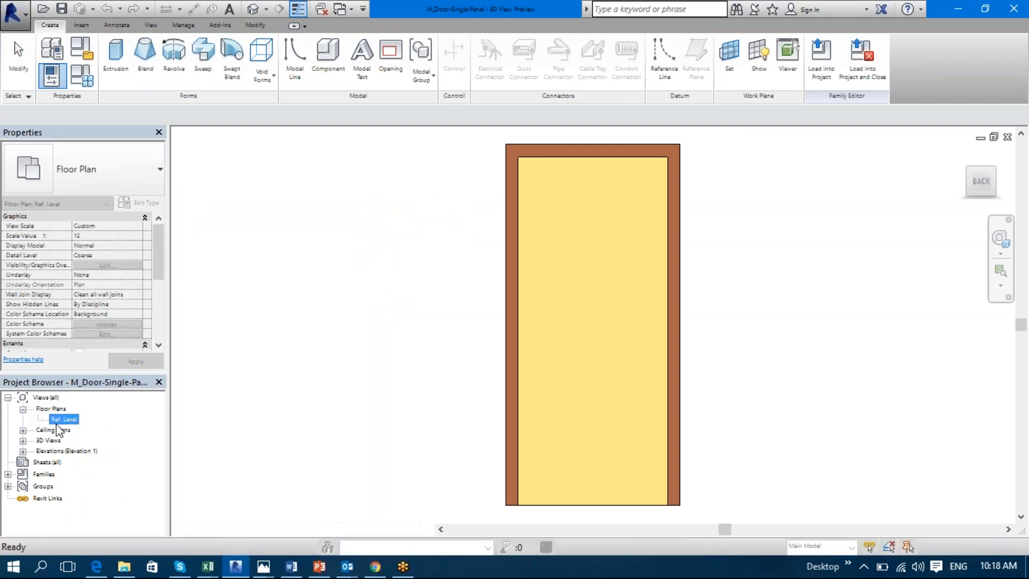
- Review the view-specific and detail-level visibility settings of the door swing in the family
click(635, 322)
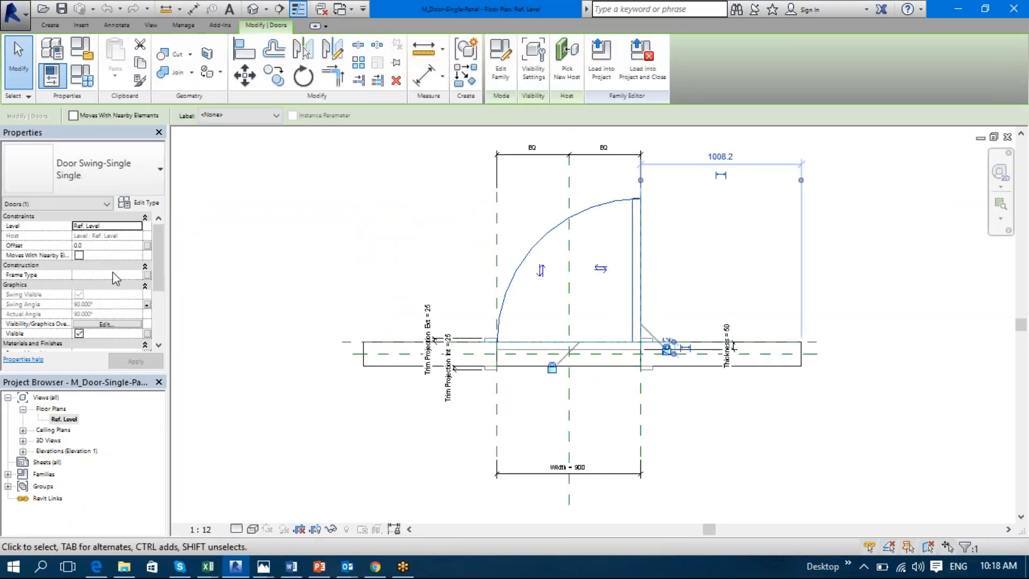
click(110, 326)
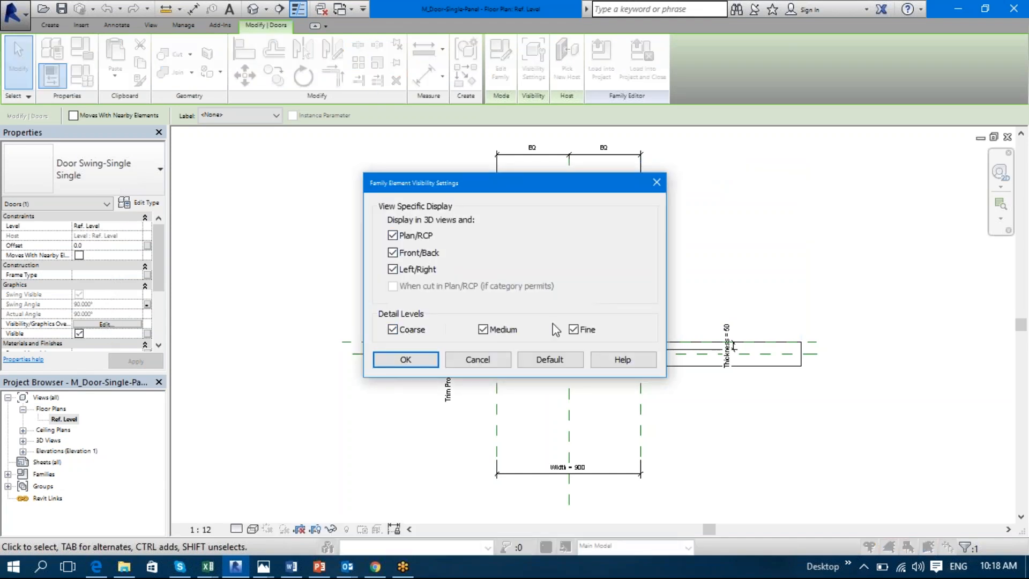
click(405, 360)
click(200, 350)
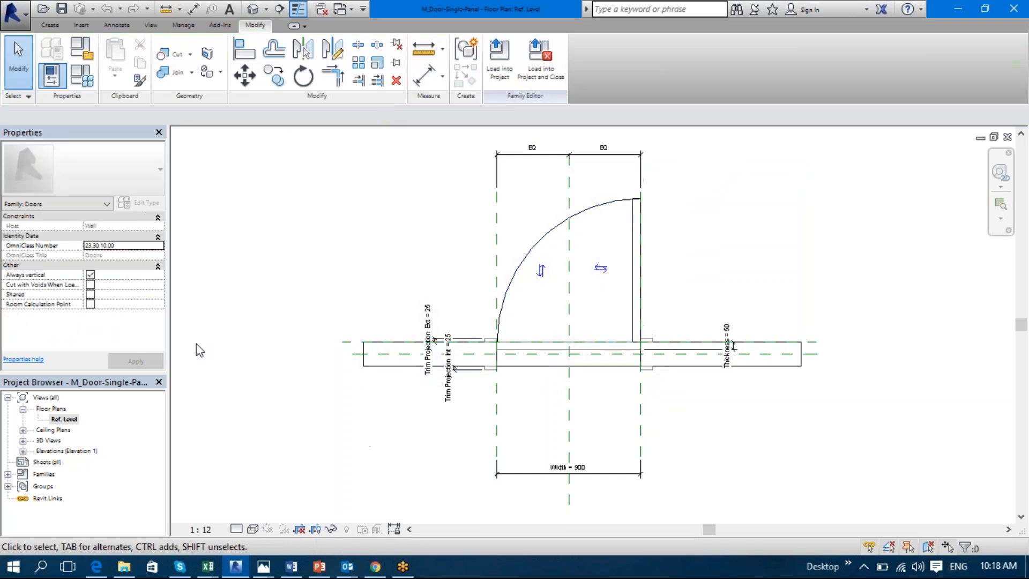
- Load the M_Door-Single-Panel family back into the project and check the single-panel door in the Level 1 plan
click(499, 57)
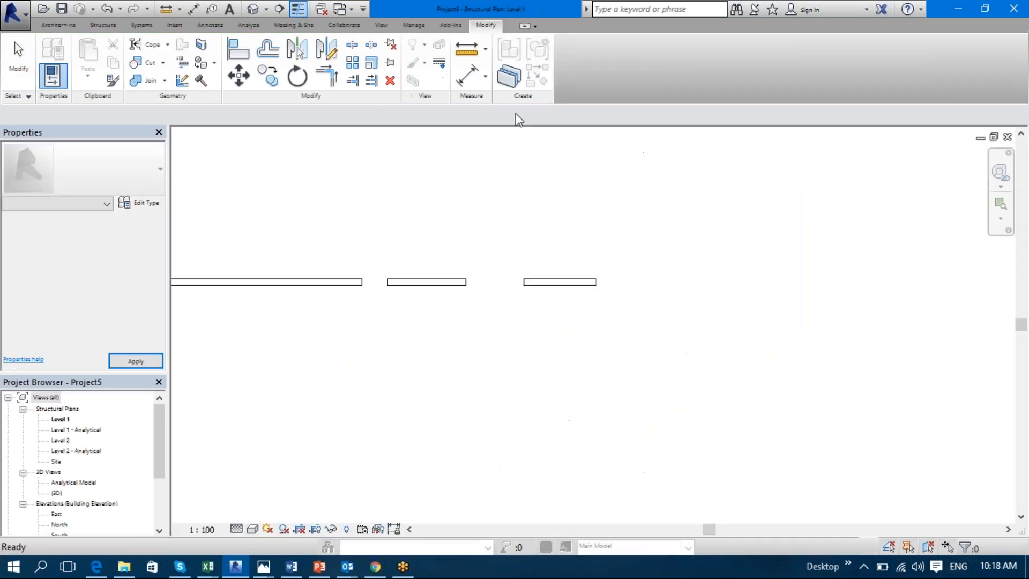
scroll(378, 276, up, 4)
click(375, 292)
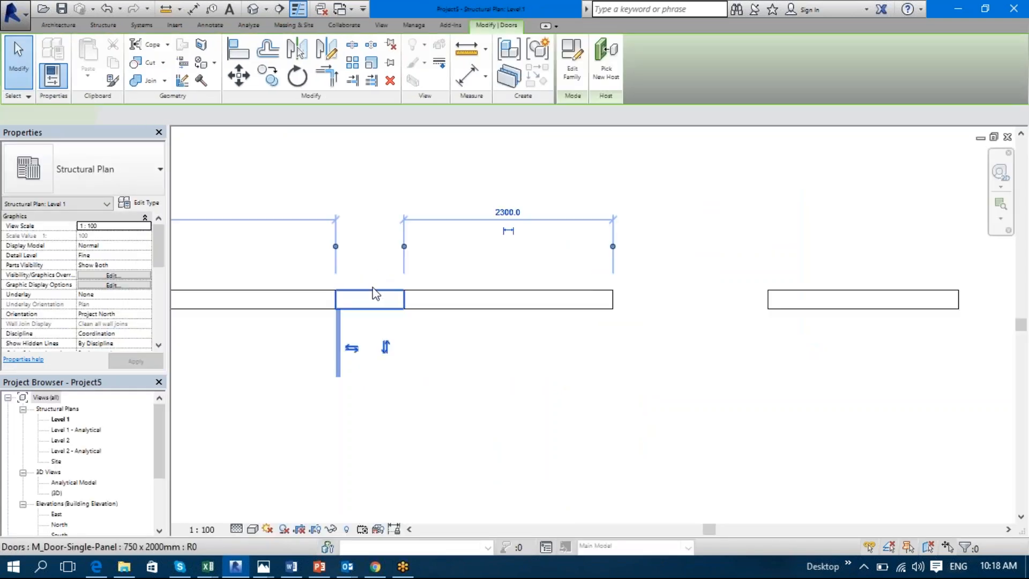
scroll(373, 294, down, 3)
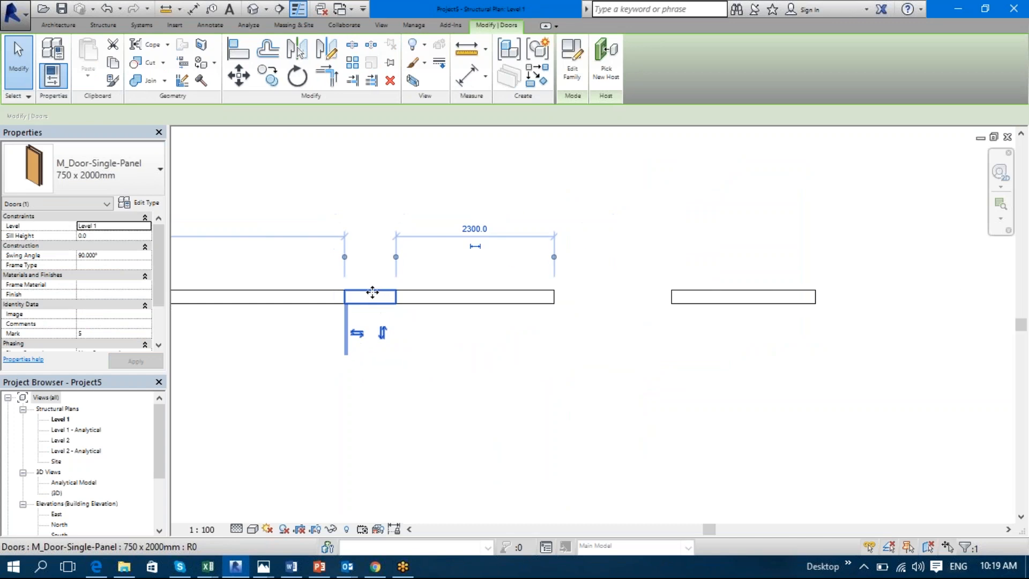
middle_drag(381, 310, 467, 285)
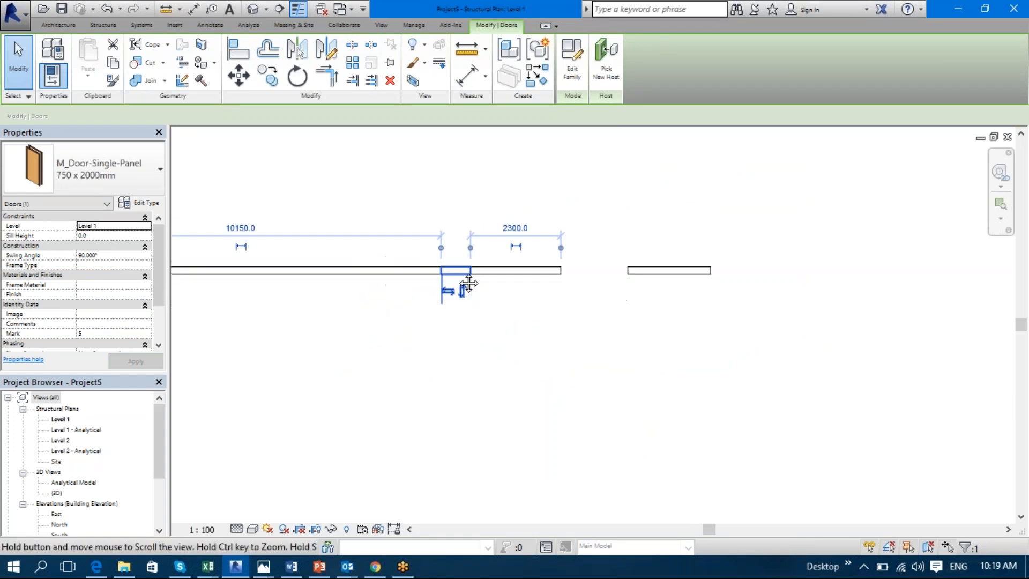
key(Escape)
- Reveal the hidden elements in the Level 1 plan to check both doors, and turn the reveal mode off again
click(345, 531)
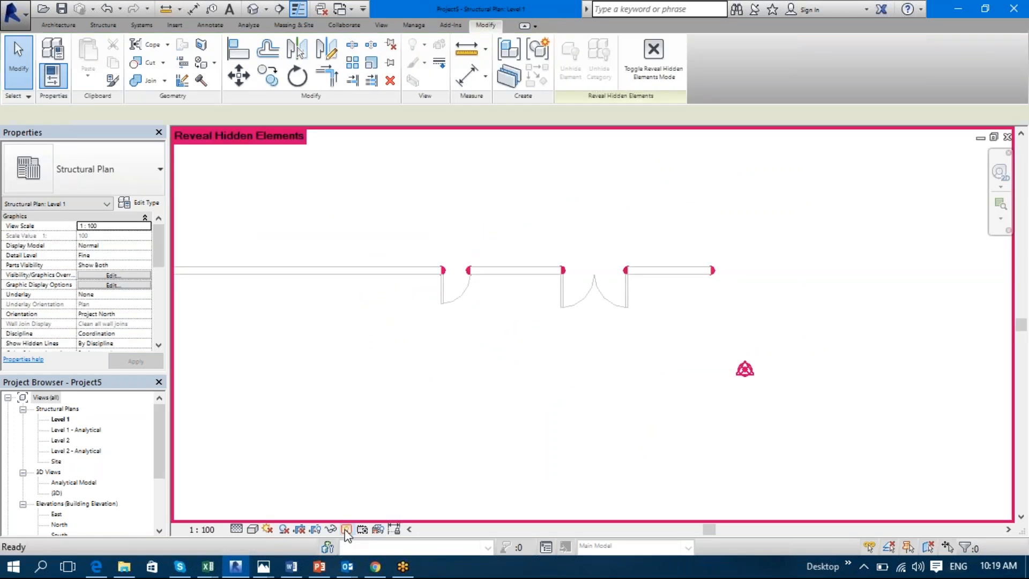
click(346, 530)
click(346, 530)
click(346, 530)
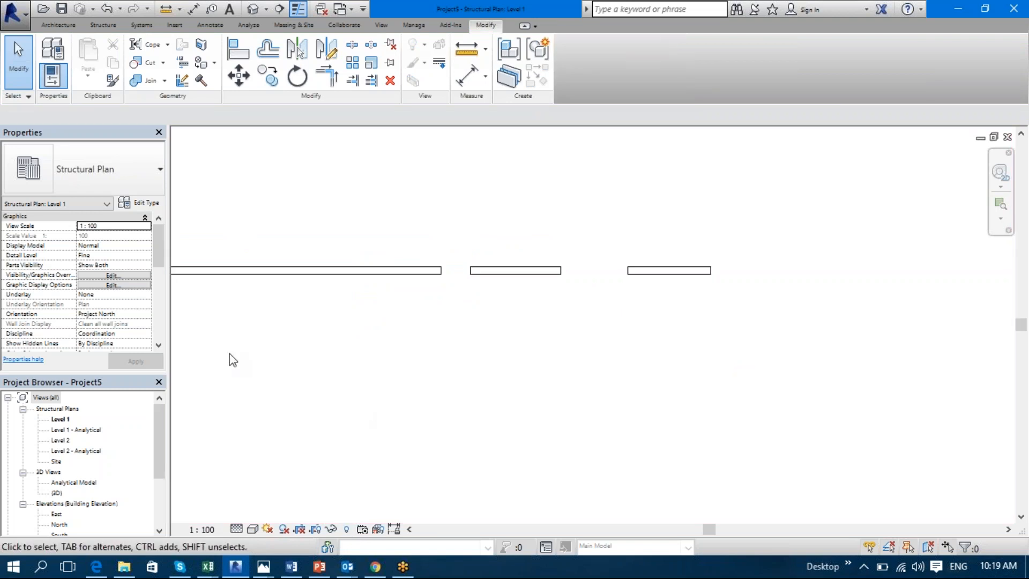
- Compare the Level 2 and Level 1 - Analytical plans with Level 1 and return to the single-panel door opening
double_click(61, 440)
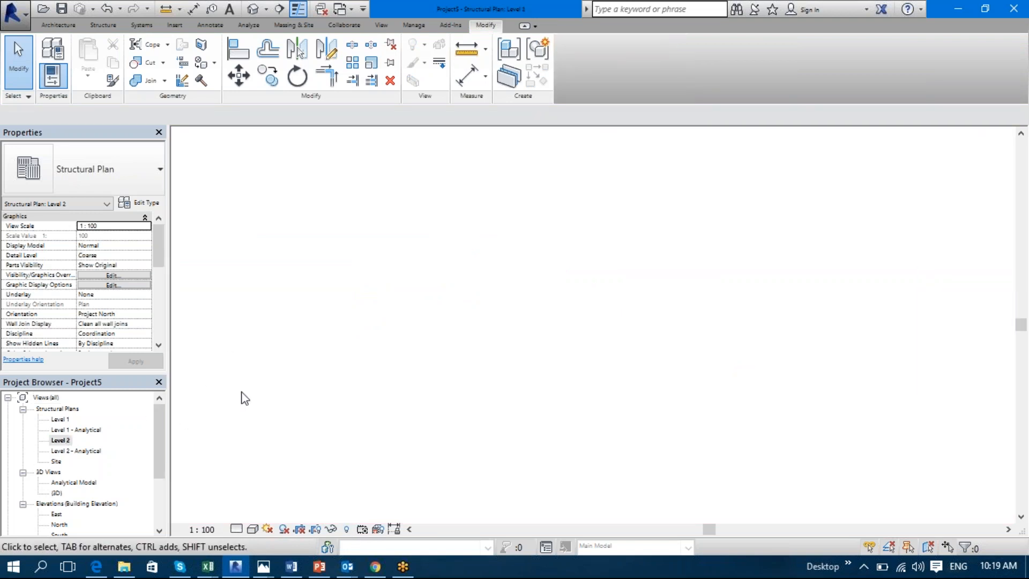
double_click(62, 420)
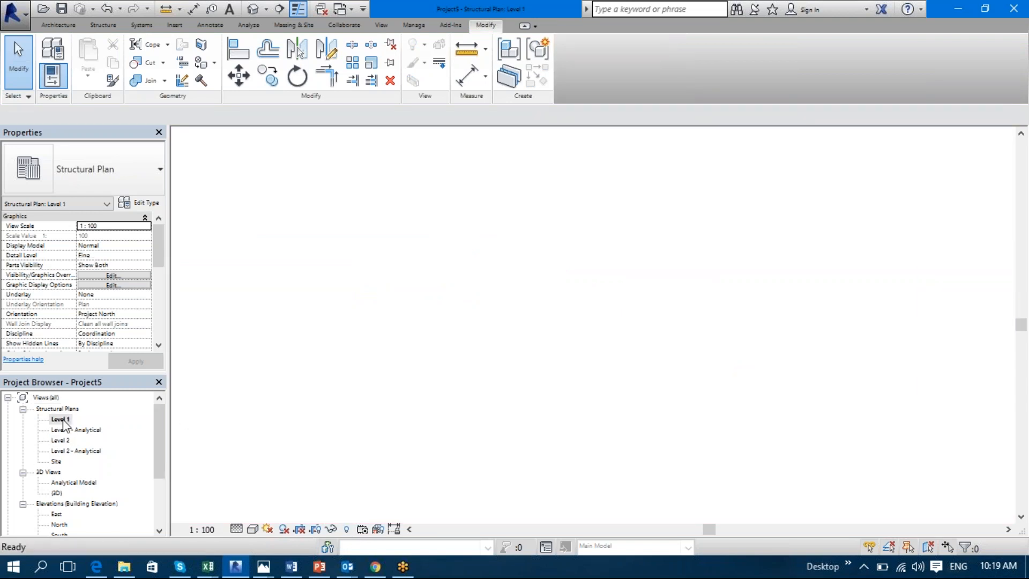
double_click(70, 431)
double_click(63, 419)
scroll(491, 268, up, 6)
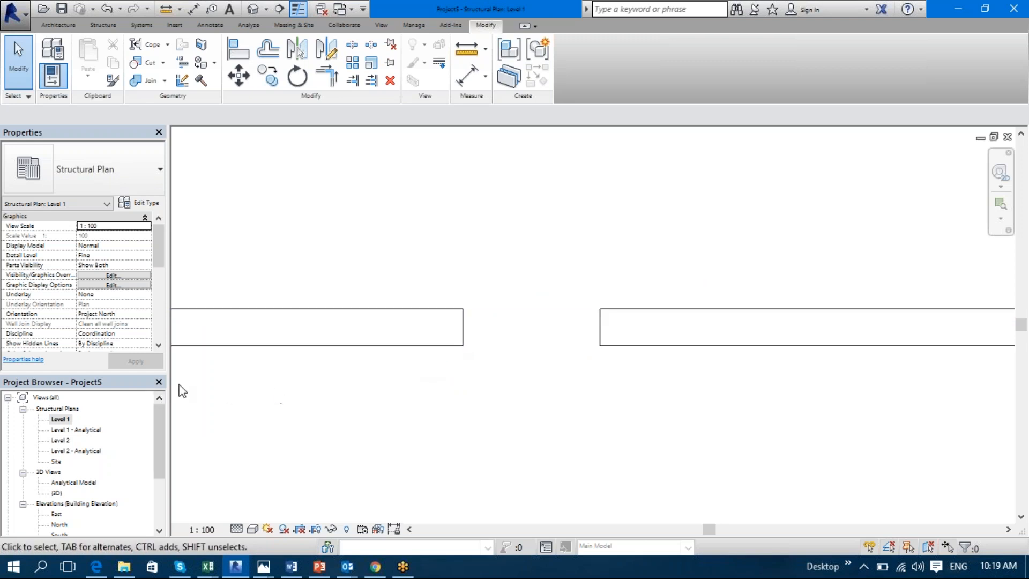
- Look through the Level 1 plan's view properties and switch its visual style to a shaded display
scroll(148, 332, down, 4)
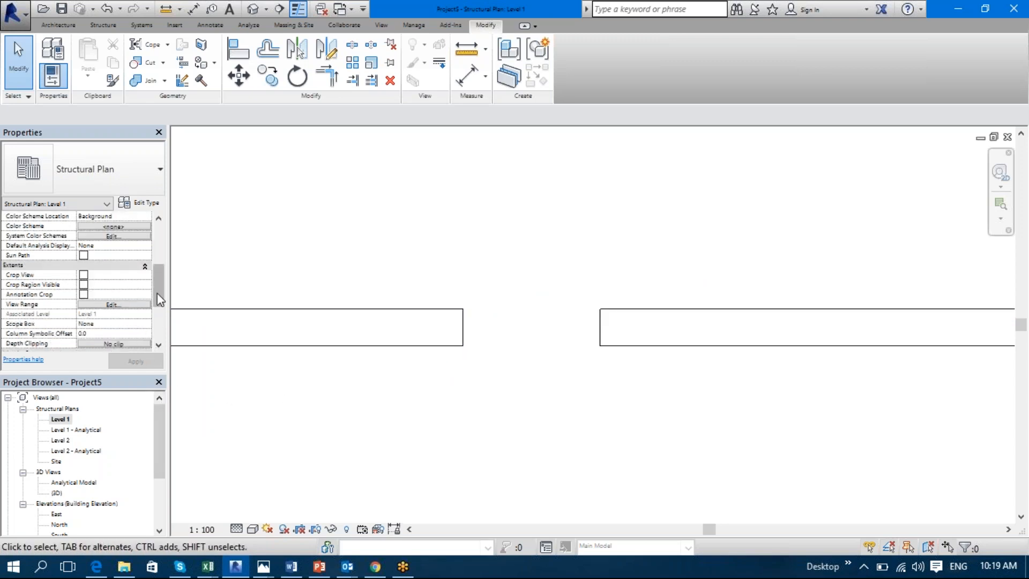
drag(158, 295, 158, 239)
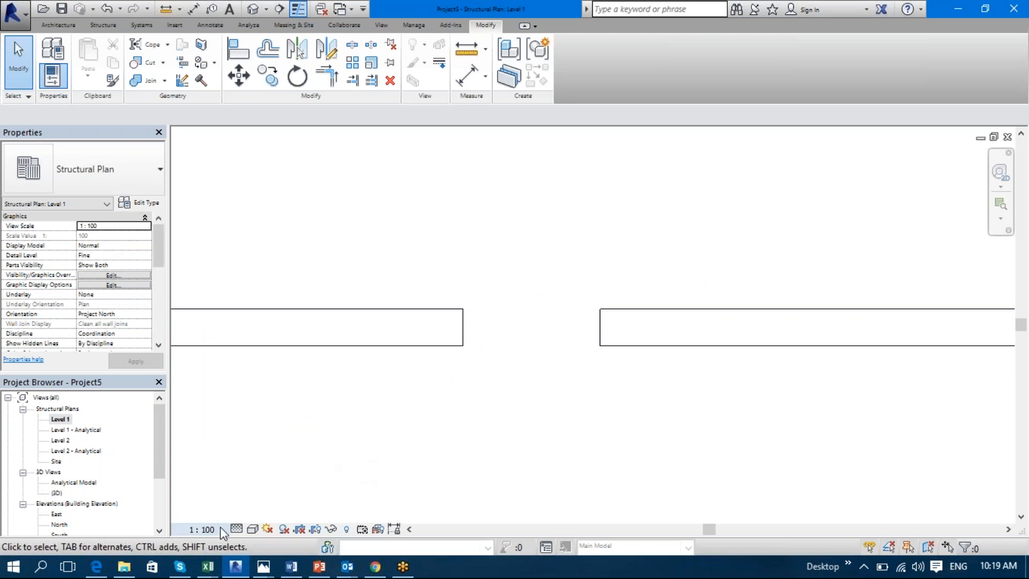
click(252, 529)
click(275, 479)
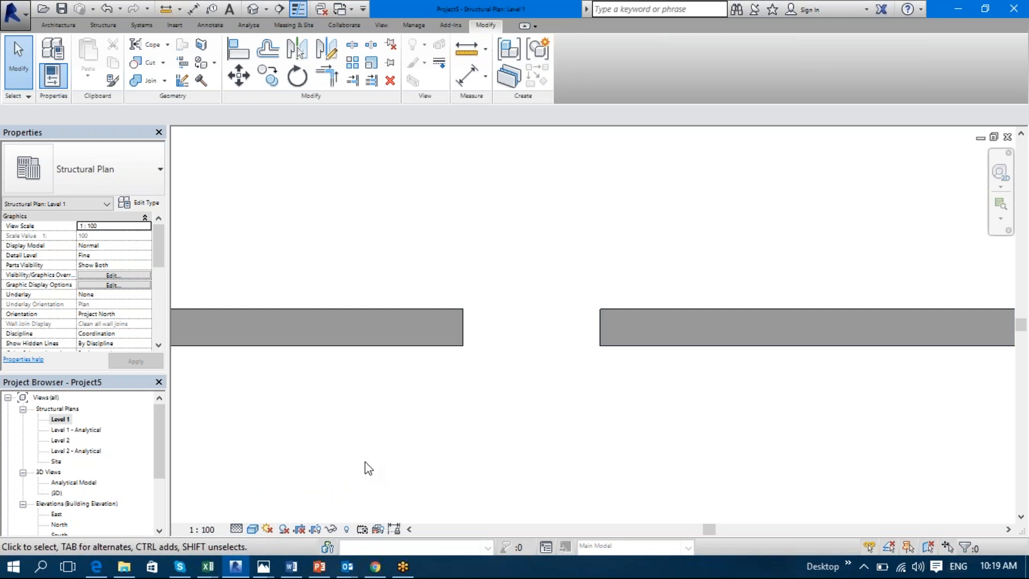
- Examine the visibility of the Doors subcategories in the Level 1 plan's graphic overrides without making changes
key(v)
key(g)
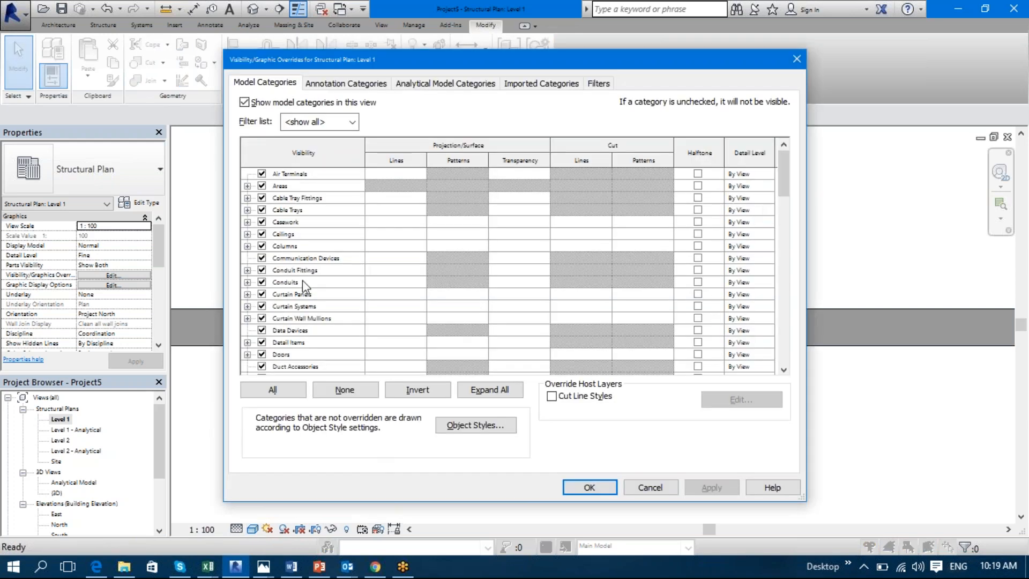
click(303, 280)
scroll(306, 284, down, 10)
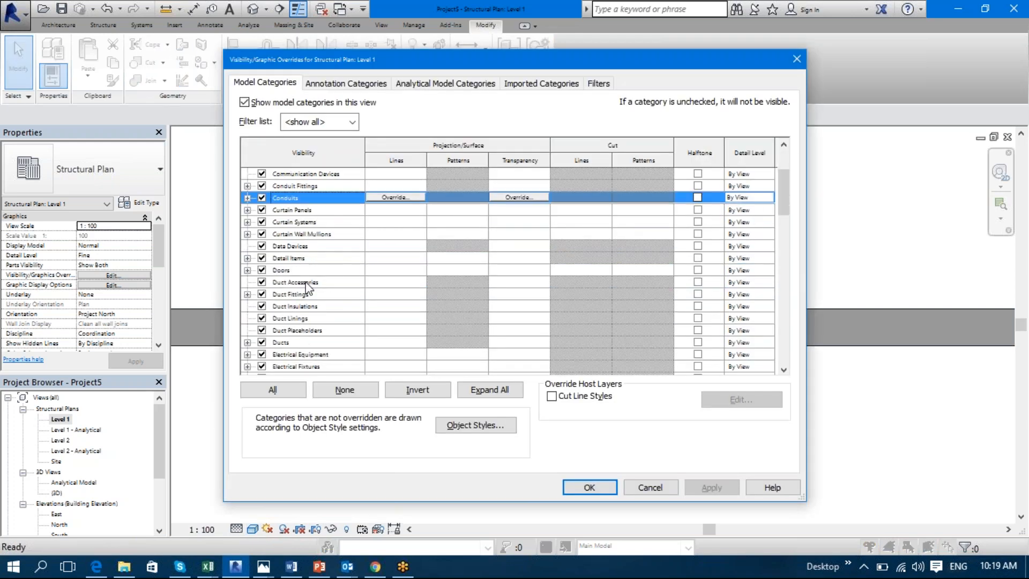
scroll(313, 295, down, 3)
scroll(313, 295, up, 8)
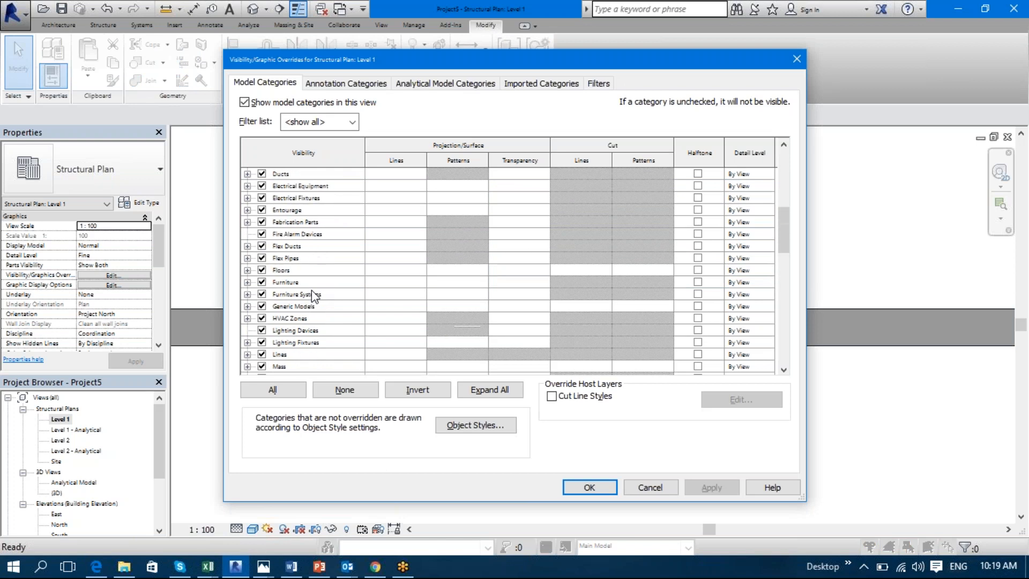
scroll(311, 292, up, 1)
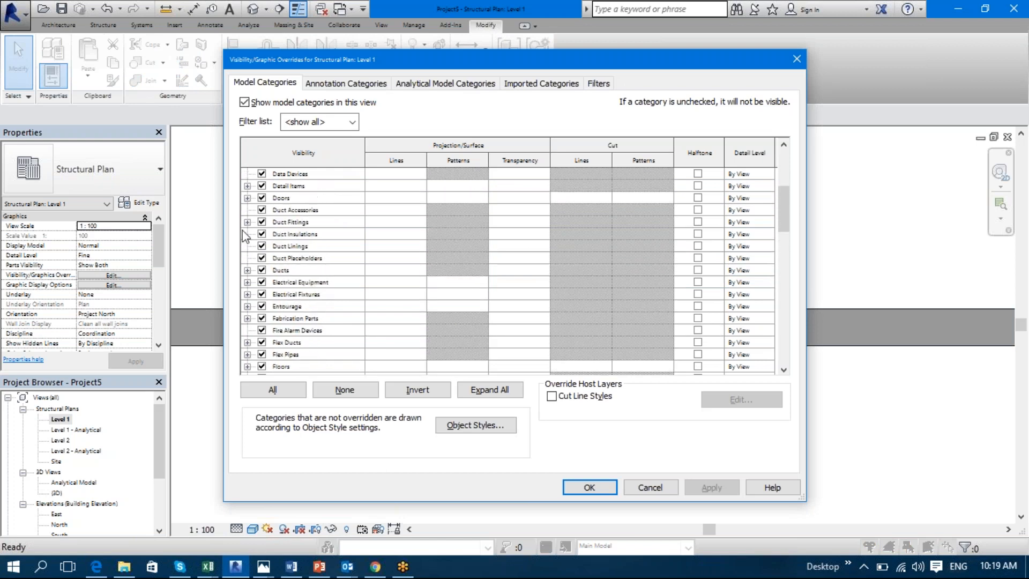
click(248, 198)
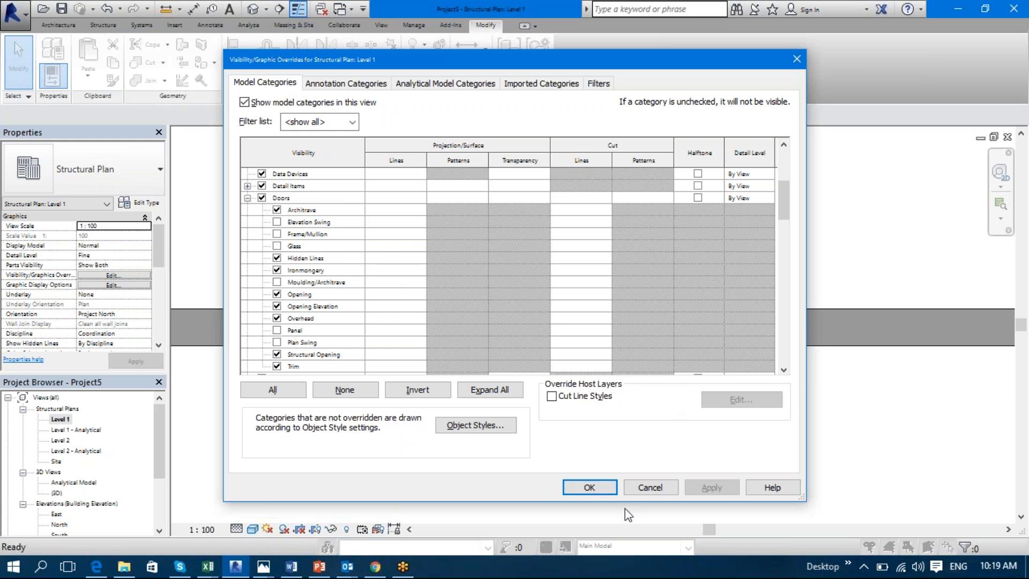
click(642, 490)
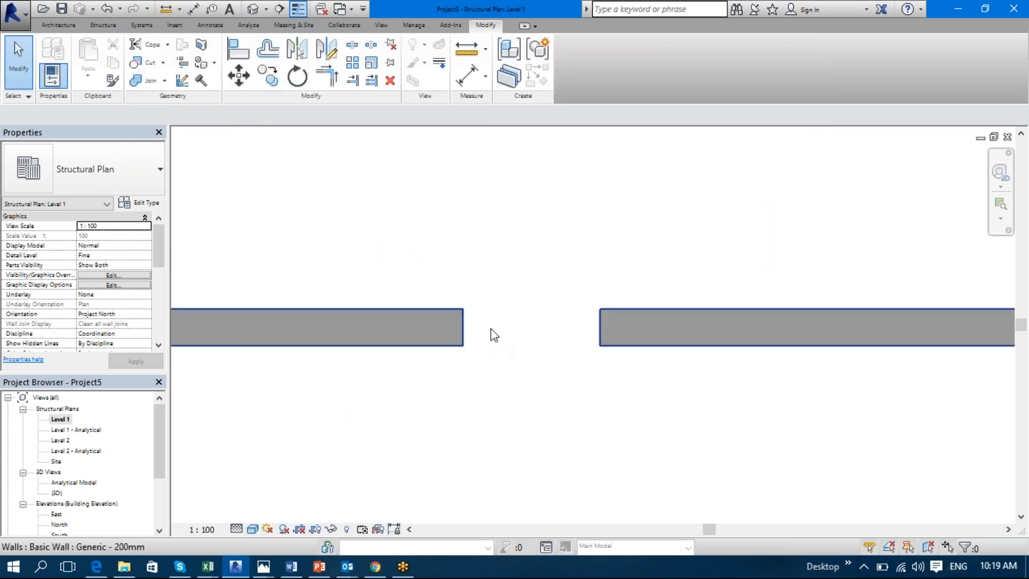
- Select the single-panel door and turn on the Elevation Swing subcategory of Doors in the Level 1 plan's visibility overrides
click(502, 355)
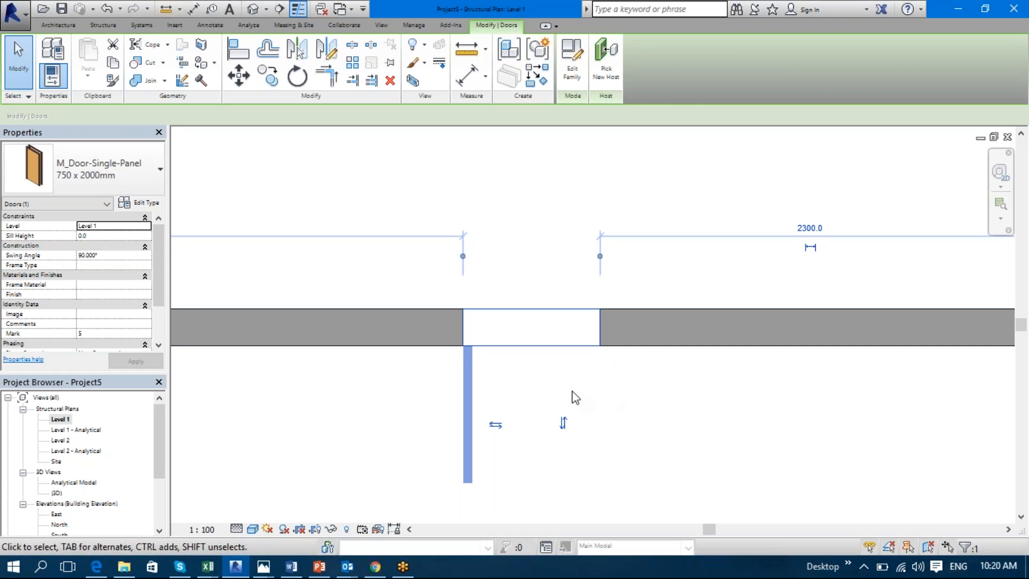
key(v)
key(g)
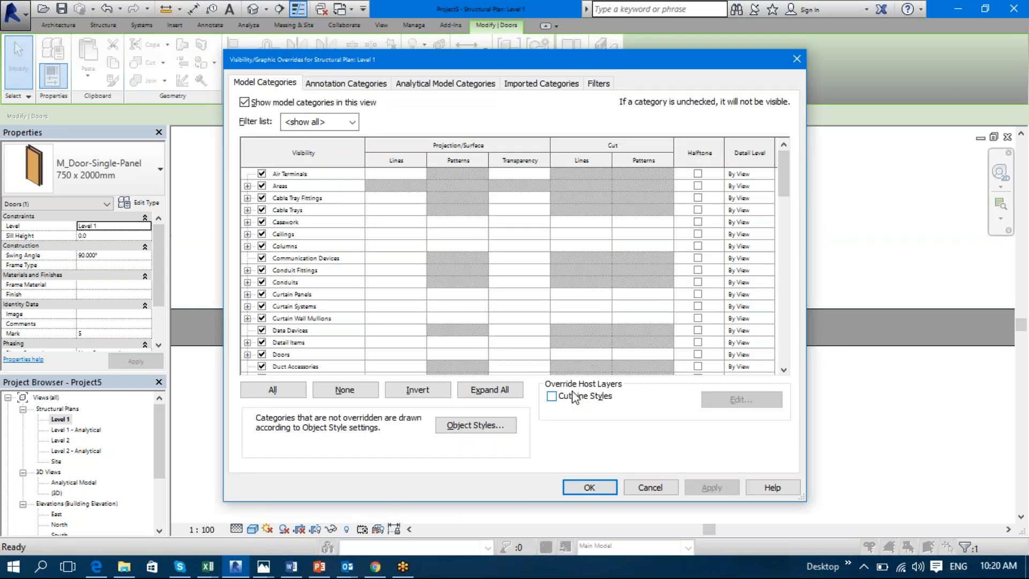
click(304, 259)
scroll(303, 260, down, 2)
scroll(304, 263, down, 2)
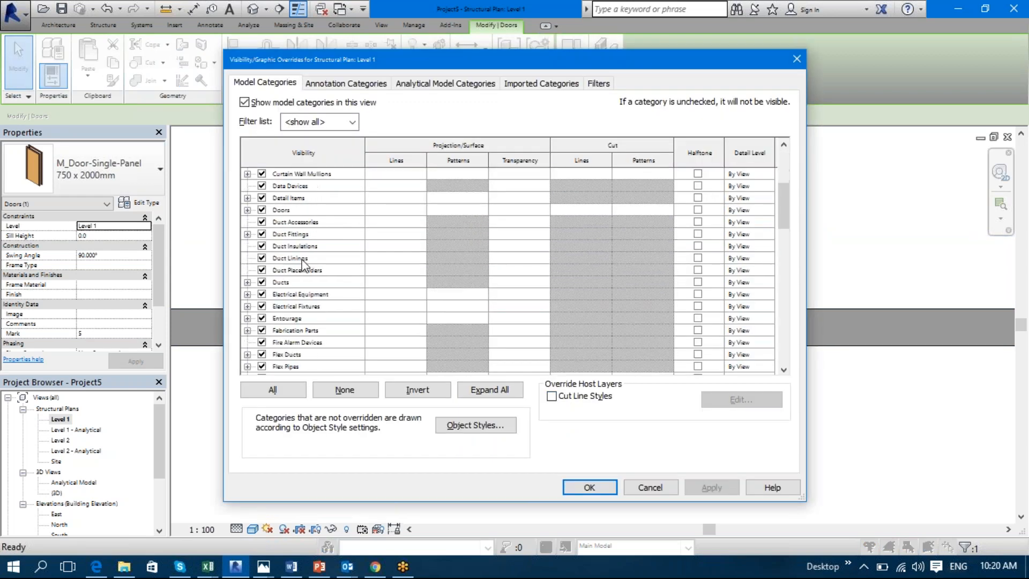
click(247, 209)
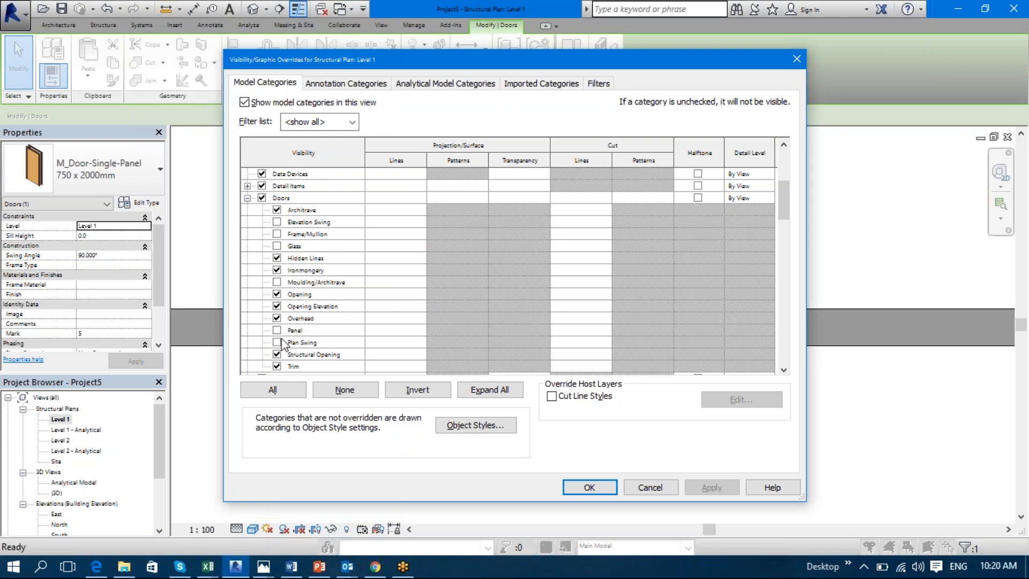
click(277, 221)
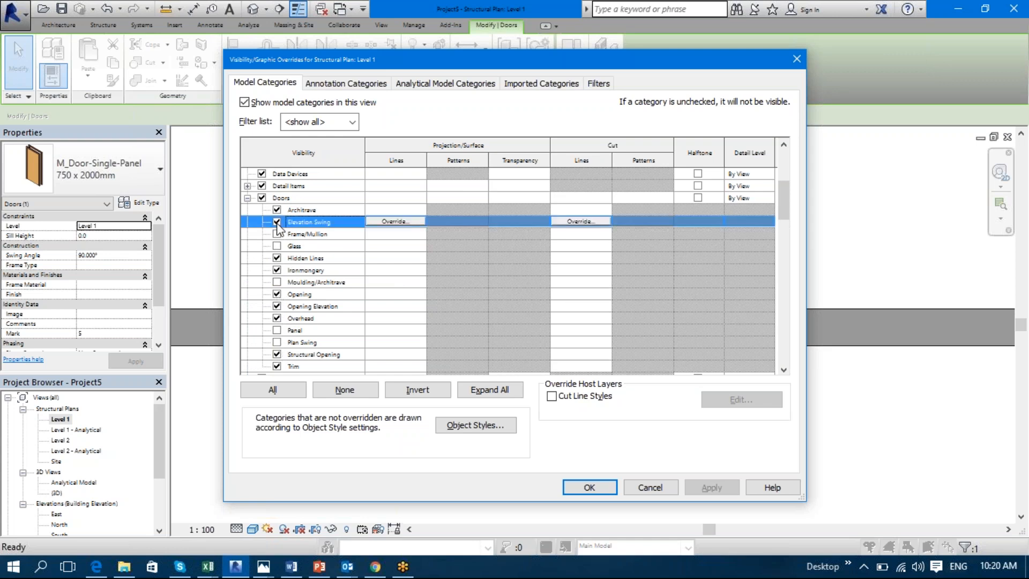
click(698, 486)
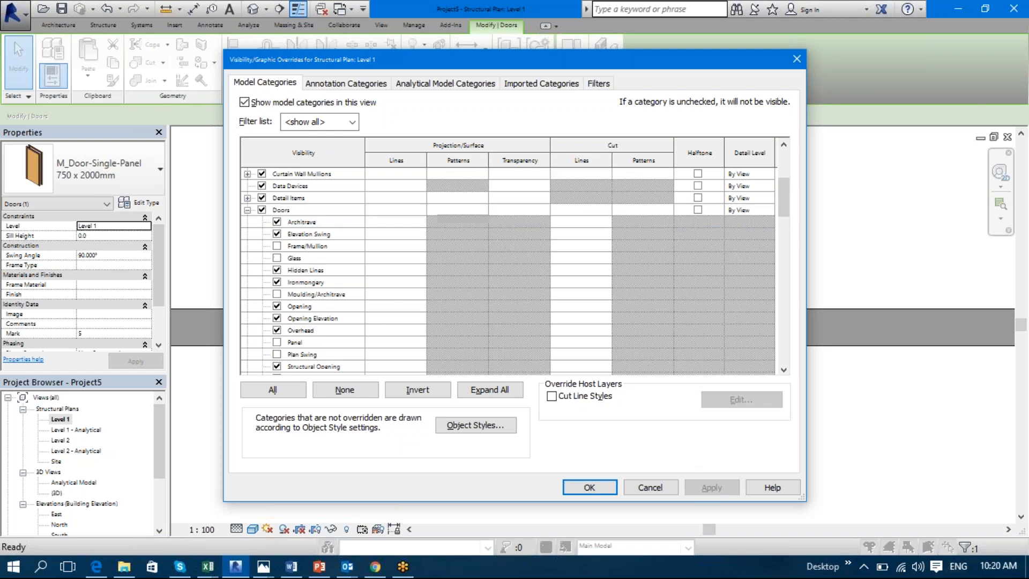
drag(656, 68, 256, 24)
click(252, 444)
- Select the M_Door-Double-Glass 1700 x 2000mm door in the Level 1 plan to check its display
click(659, 408)
scroll(659, 408, down, 6)
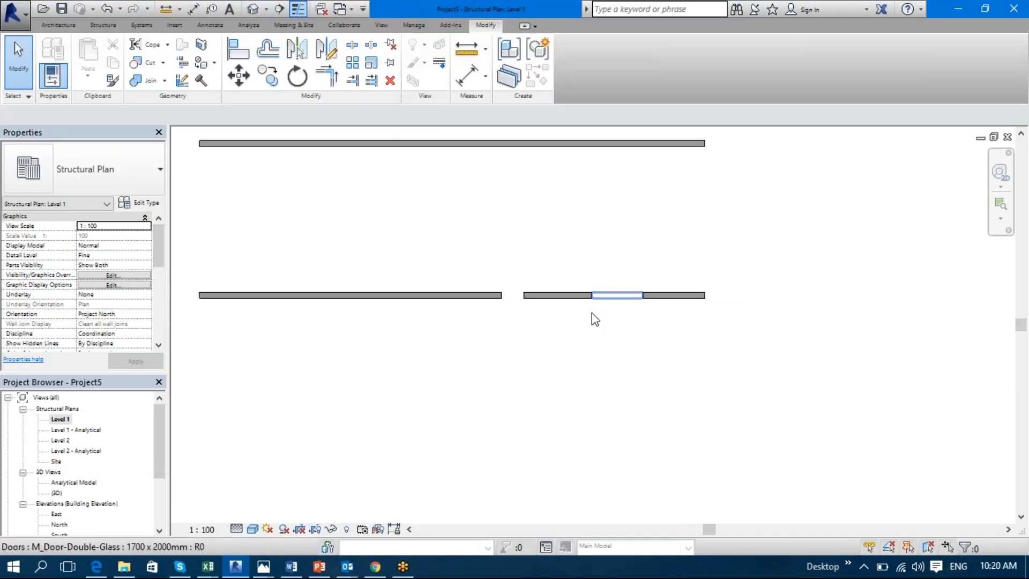
click(631, 337)
scroll(638, 363, up, 3)
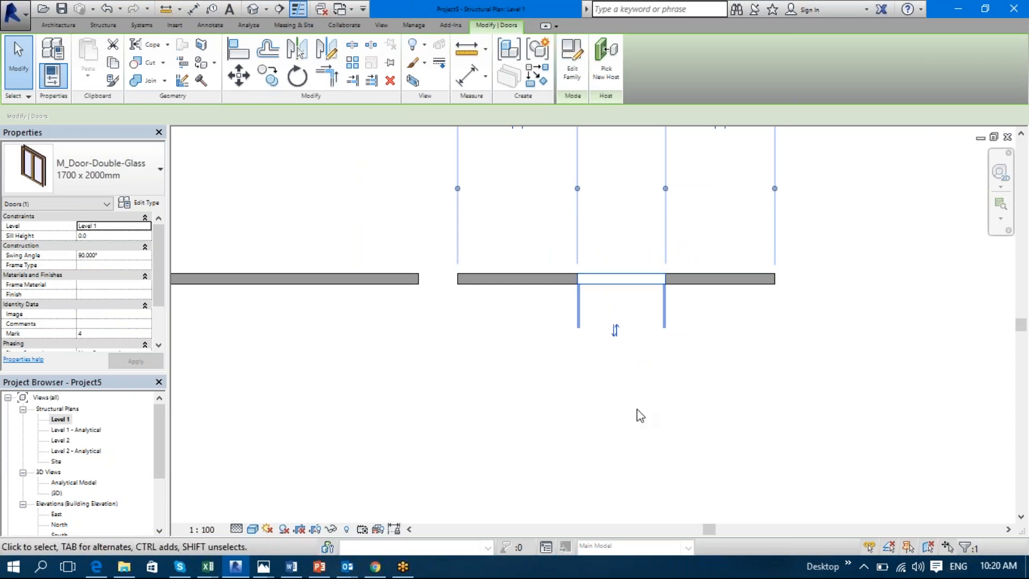
- Open the East and North building elevations to check the wall and its doors
double_click(56, 514)
click(523, 408)
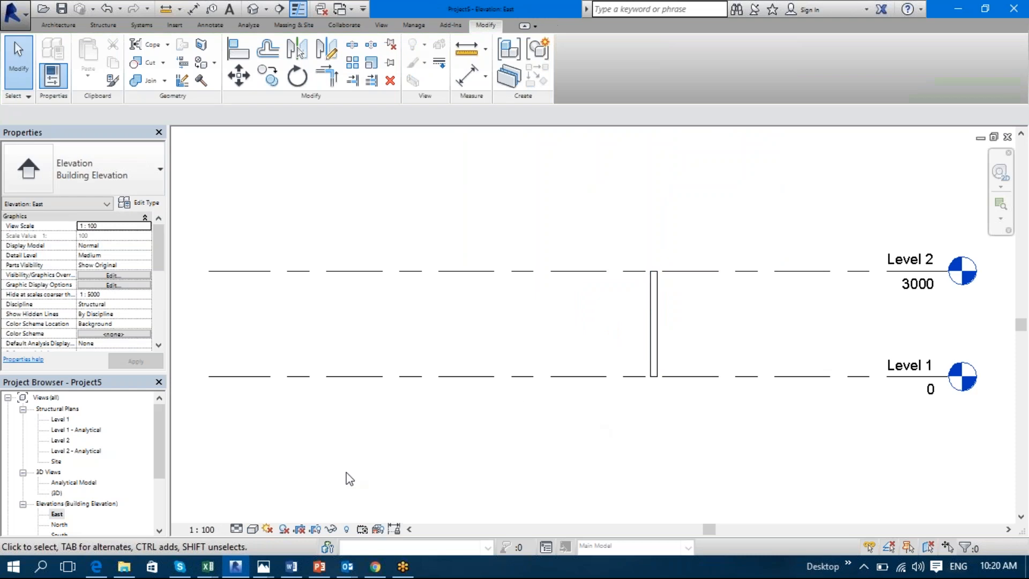
click(59, 525)
double_click(59, 524)
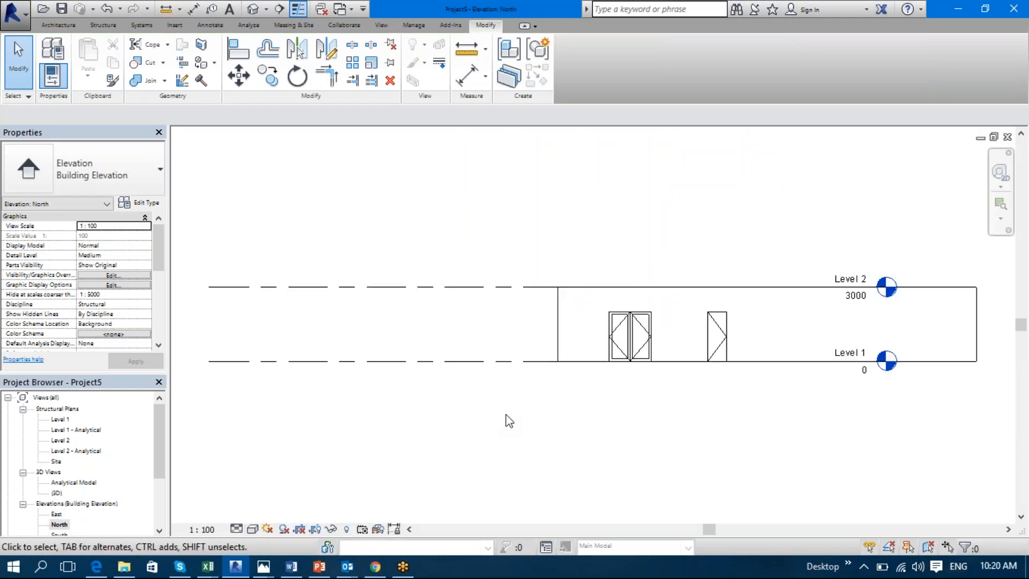
- Inspect the double glass door in the North elevation, and close both open elevations to return to the Level 1 structural plan
scroll(632, 389, up, 3)
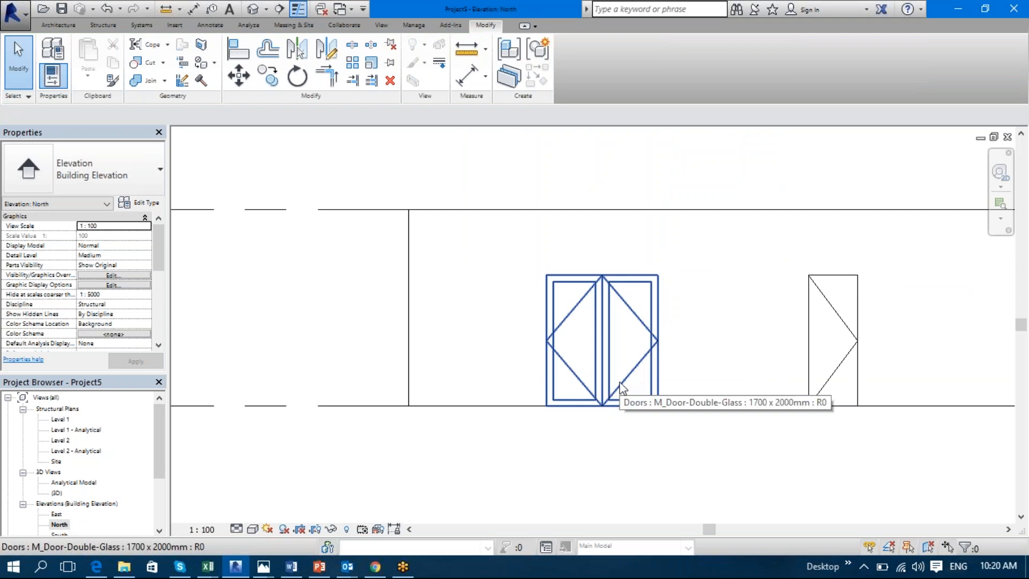
click(1008, 136)
click(1008, 137)
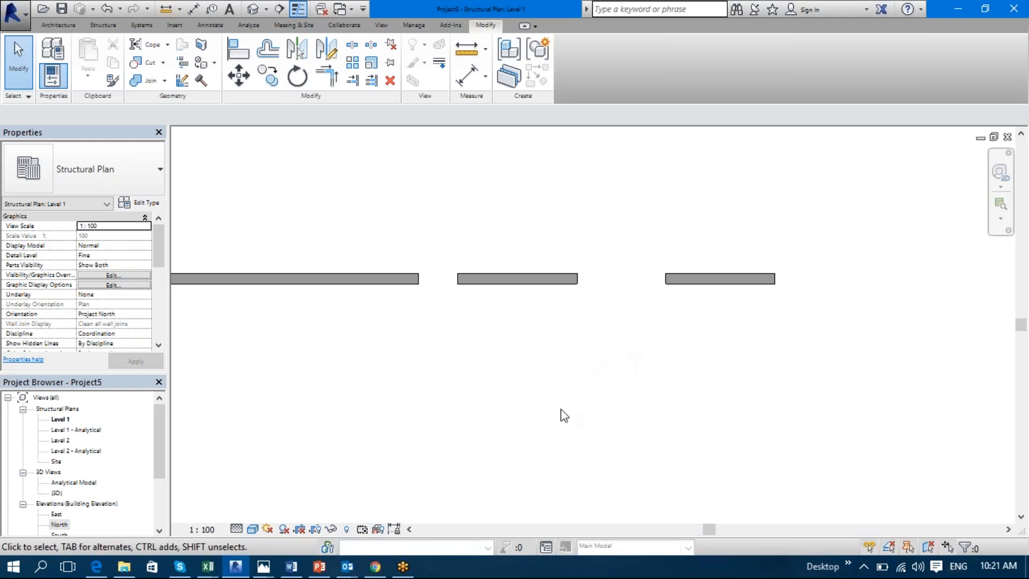
- Turn on the Plan Swing subcategory of Doors in the Level 1 plan's visibility overrides and apply it
key(v)
key(g)
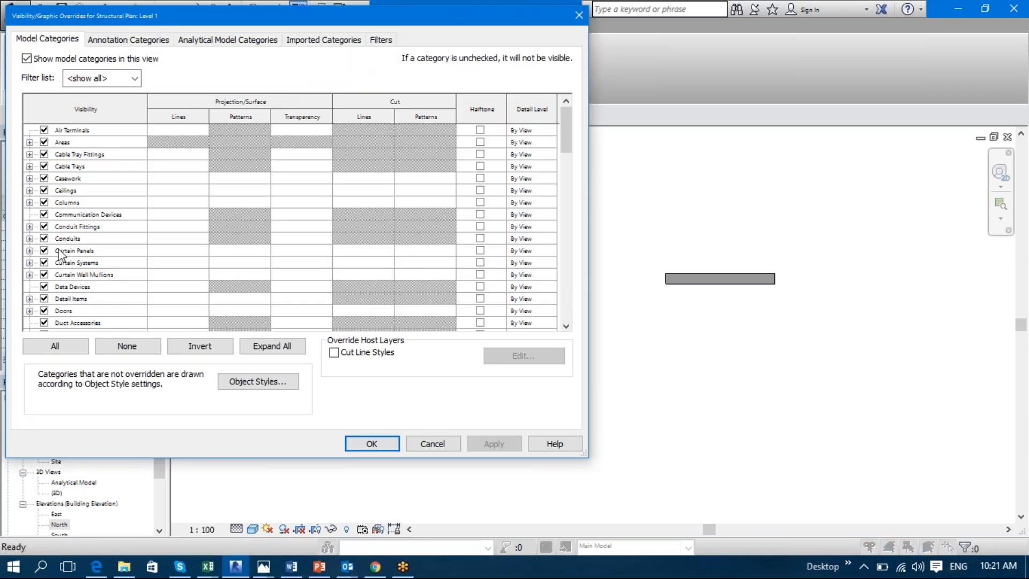
scroll(59, 255, down, 1)
click(30, 275)
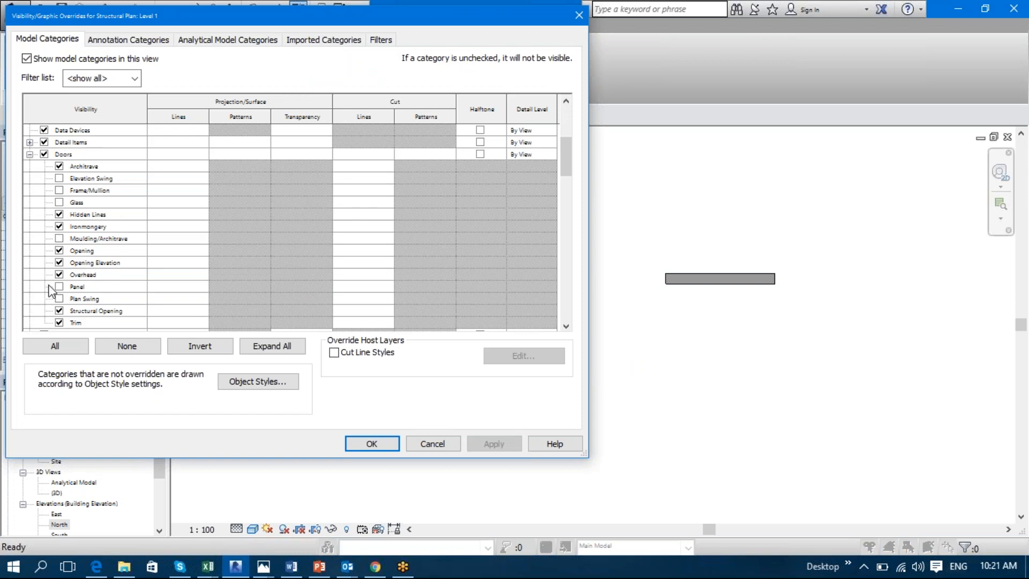
click(59, 298)
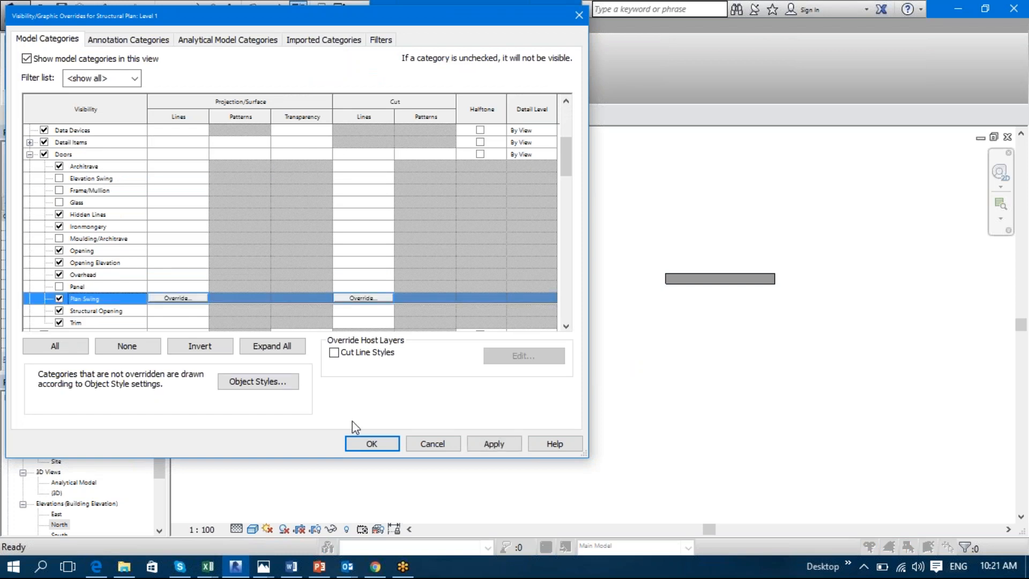
click(483, 444)
click(388, 443)
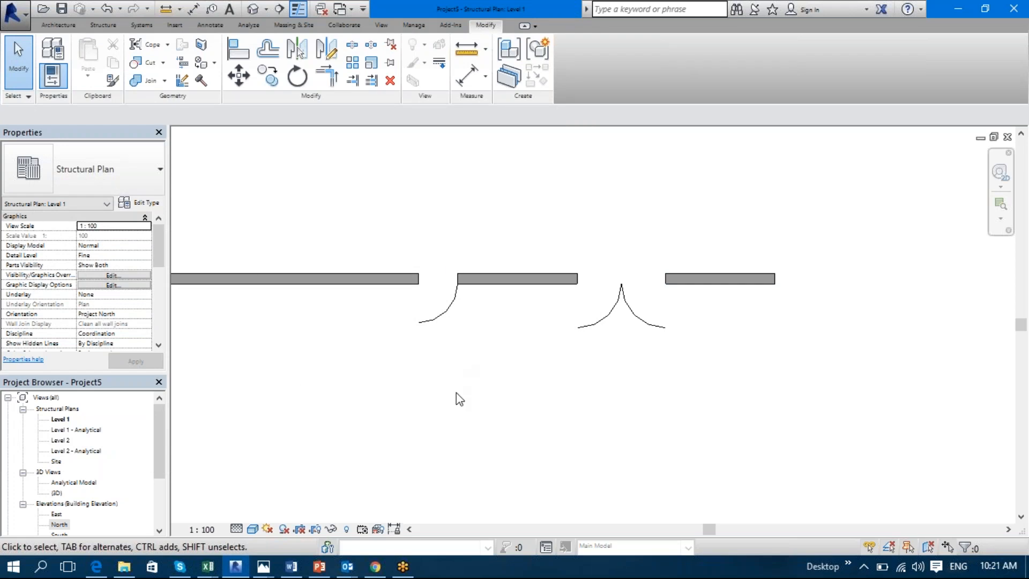
- Turn on the Doors subcategories Elevation Swing, Frame/Mullion, Glass, Moulding/Architrave and Panel in the Level 1 plan's visibility overrides
key(v)
key(g)
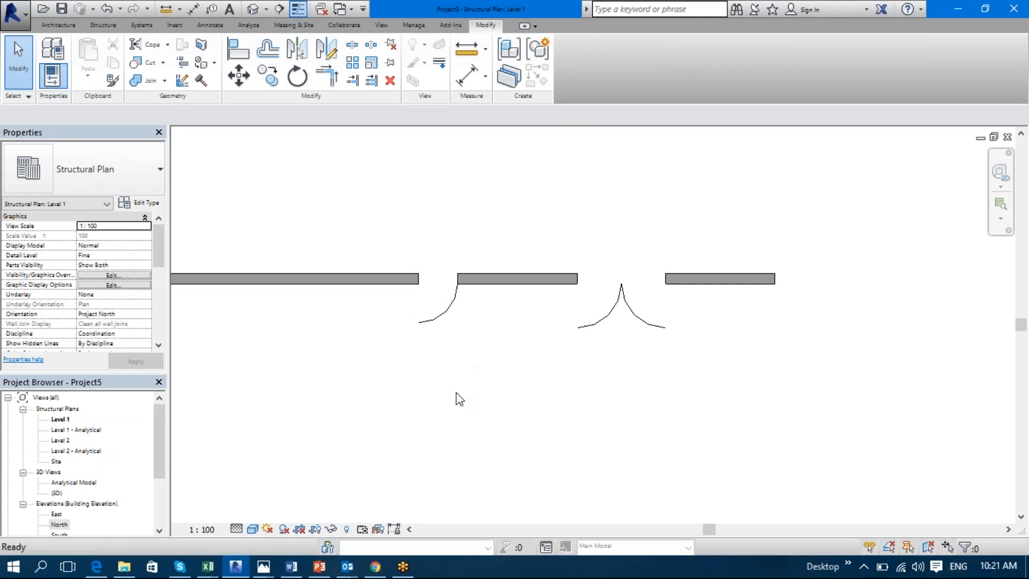
scroll(45, 216, down, 2)
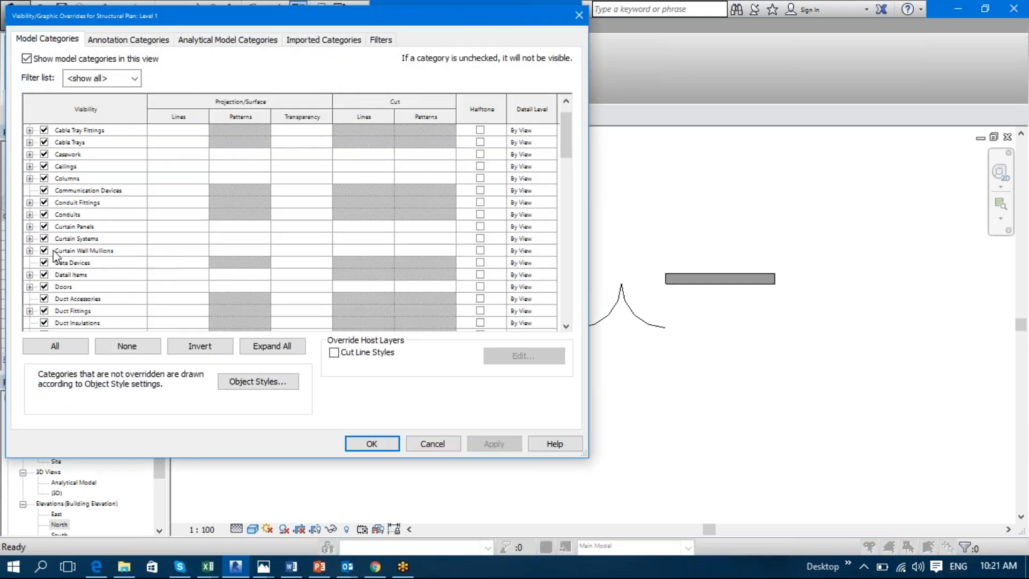
click(30, 262)
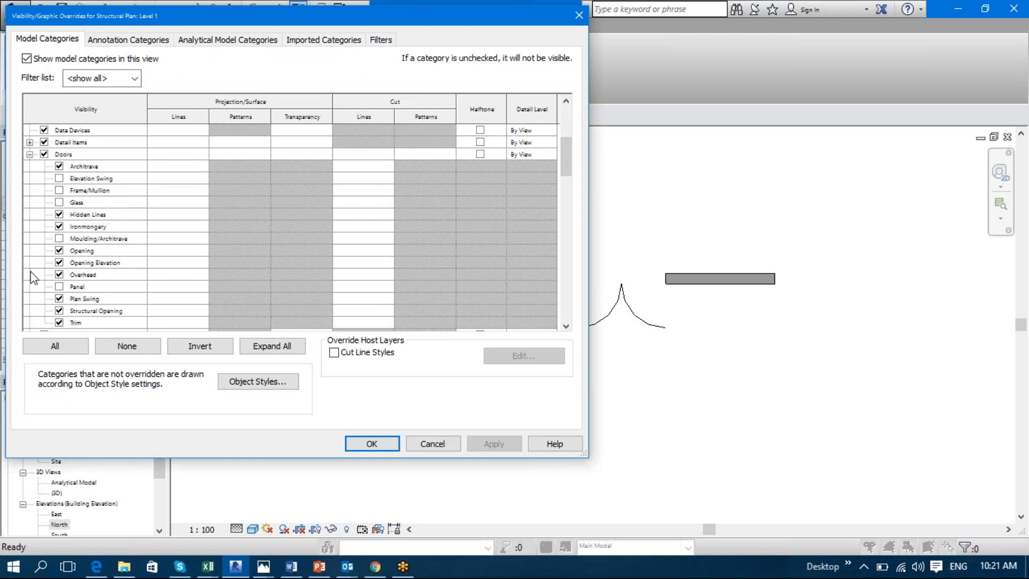
click(59, 178)
click(59, 190)
click(59, 202)
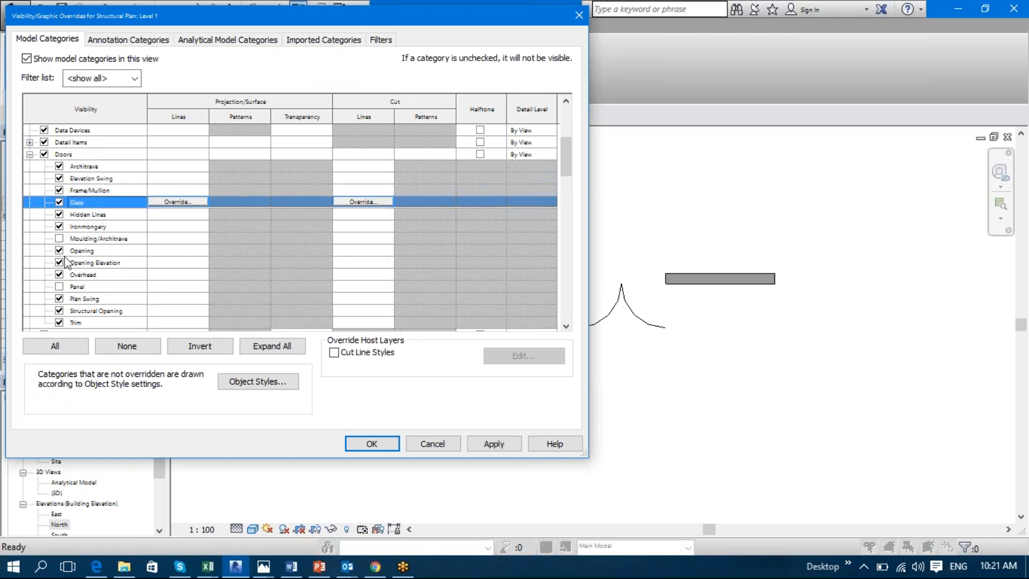
click(59, 238)
click(59, 286)
scroll(81, 300, down, 2)
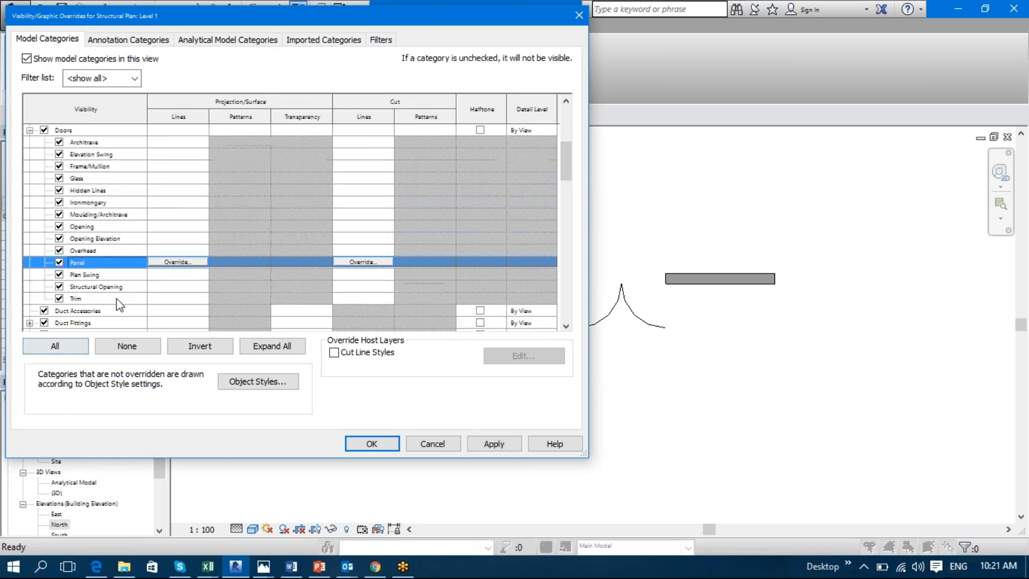
click(491, 444)
click(380, 444)
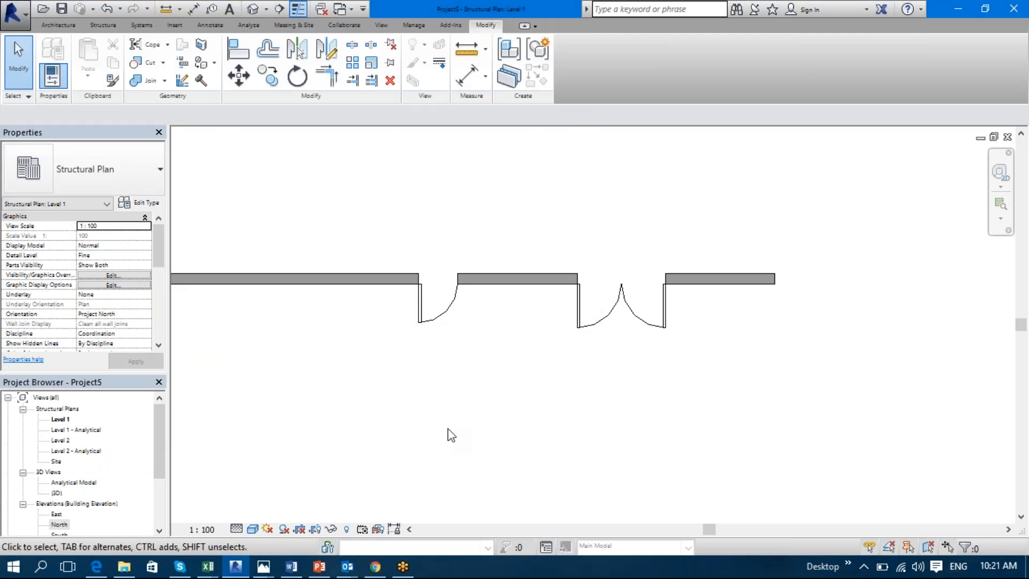
scroll(469, 412, up, 3)
scroll(470, 417, down, 4)
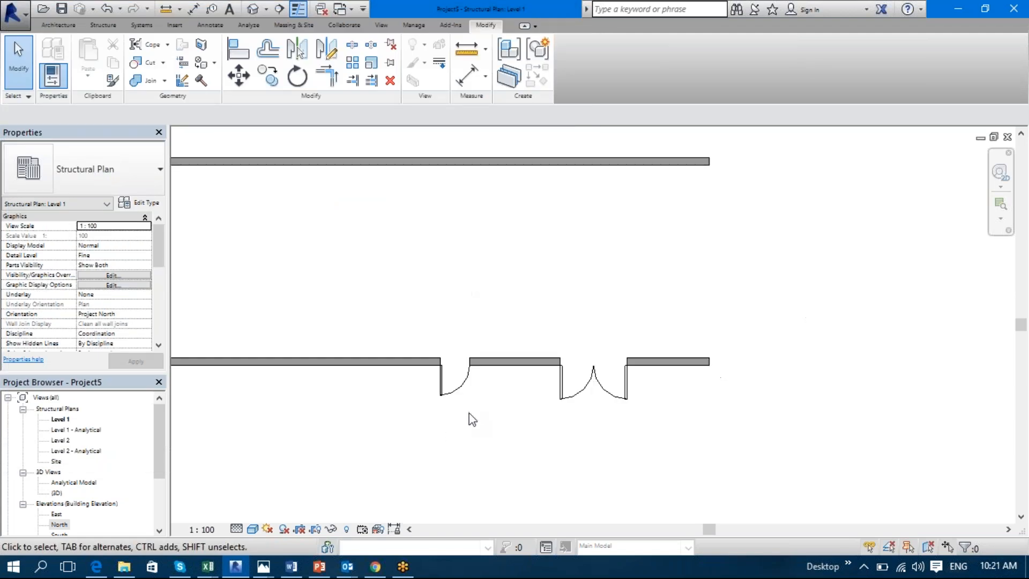
middle_drag(468, 417, 508, 384)
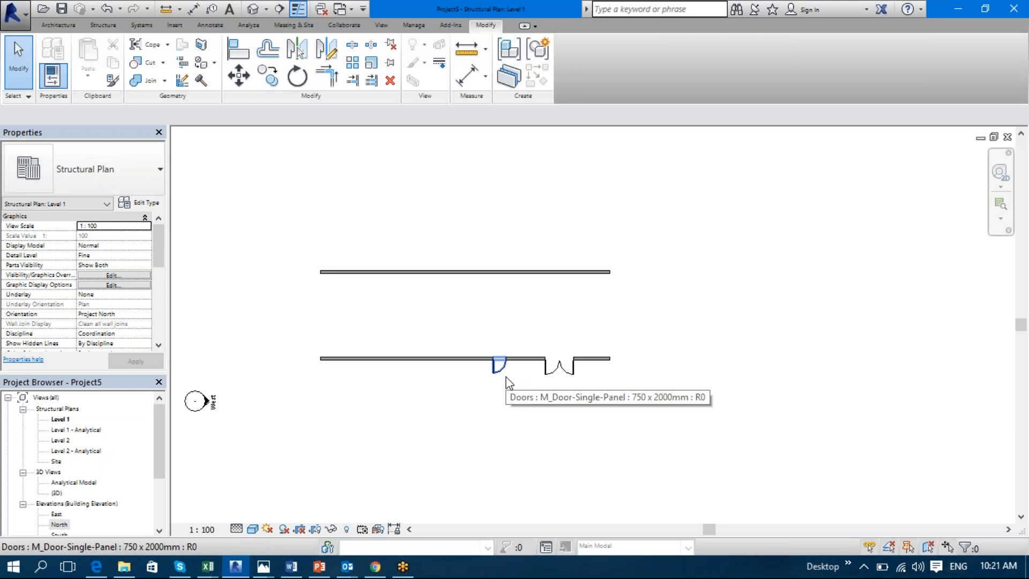
click(507, 382)
key(c)
key(s)
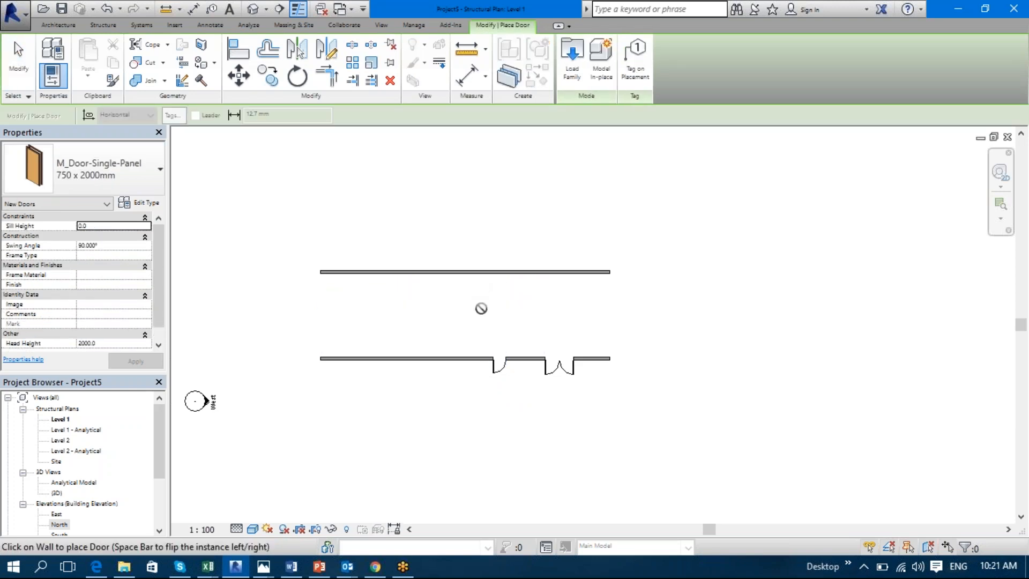
key(Escape)
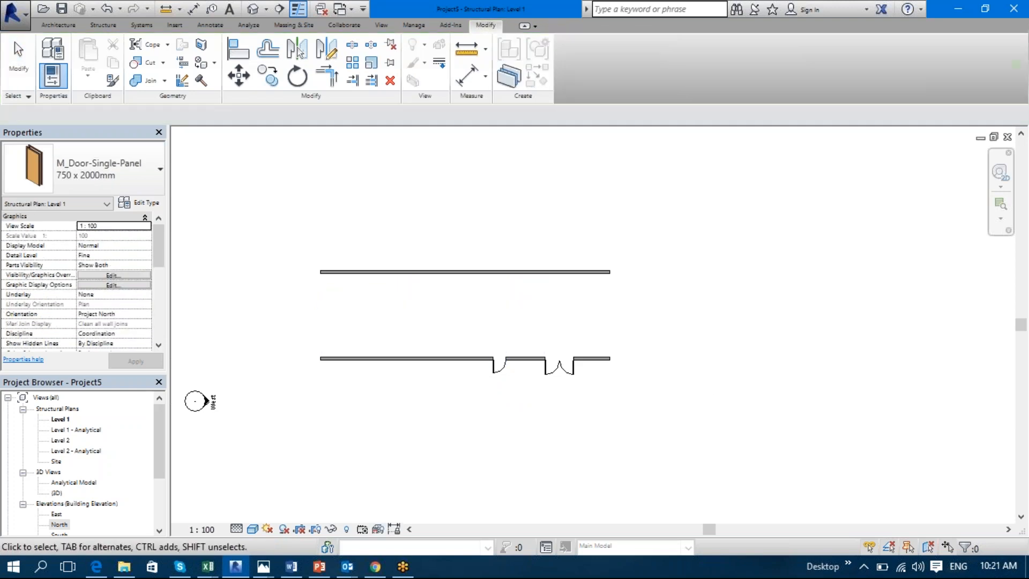
click(500, 369)
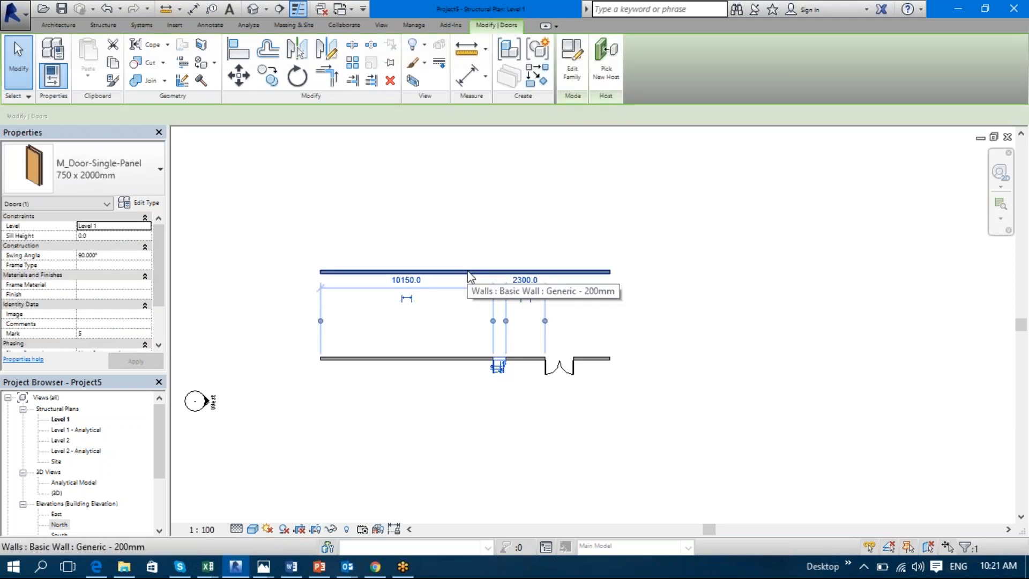
click(471, 314)
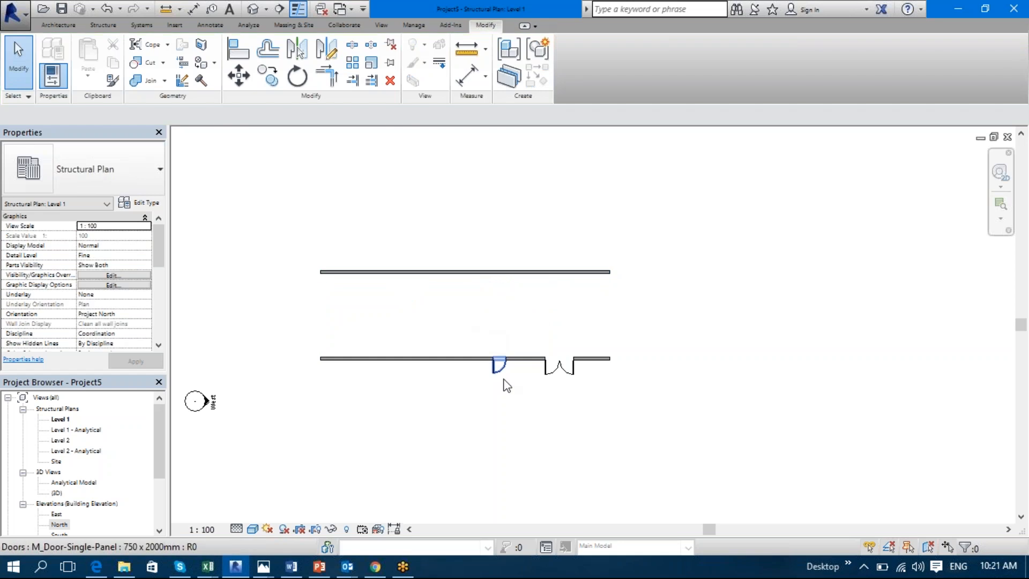
key(d)
key(r)
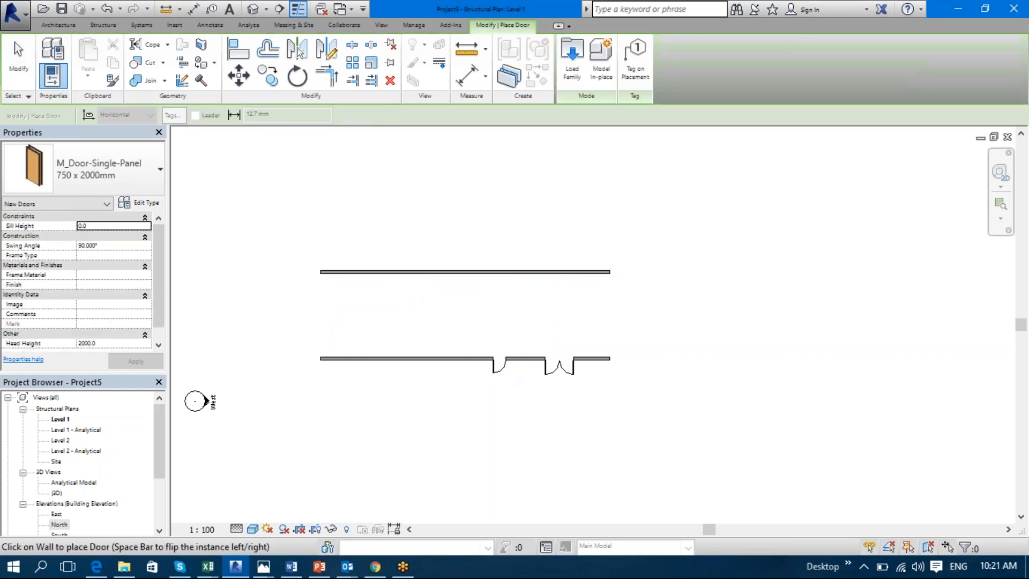
key(Escape)
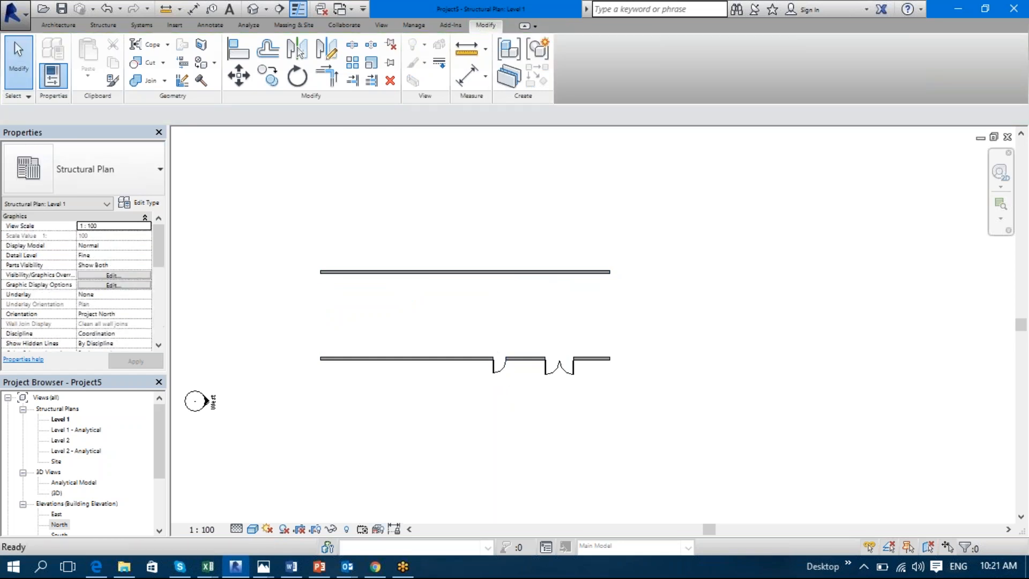
key(d)
key(r)
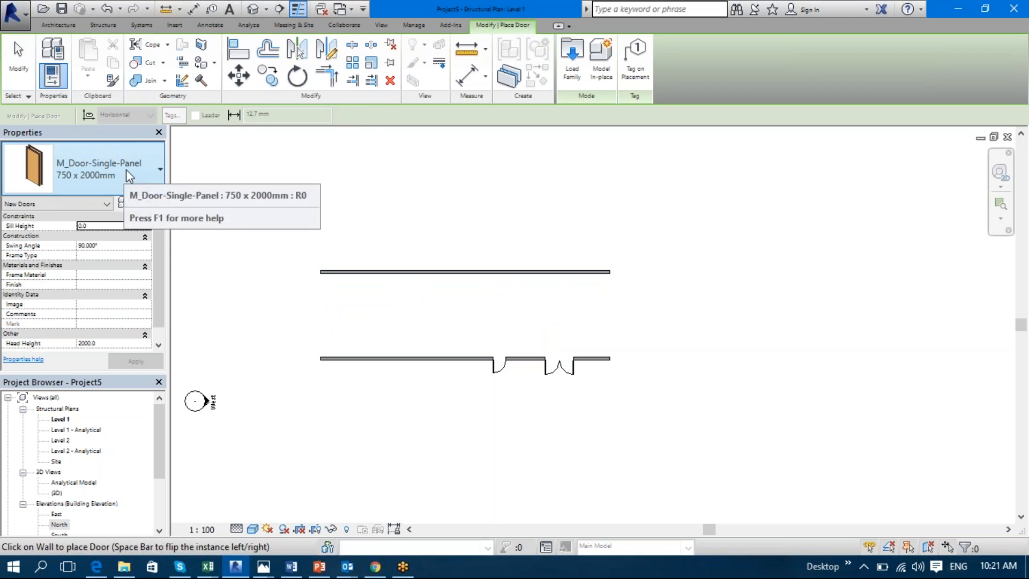
key(Escape)
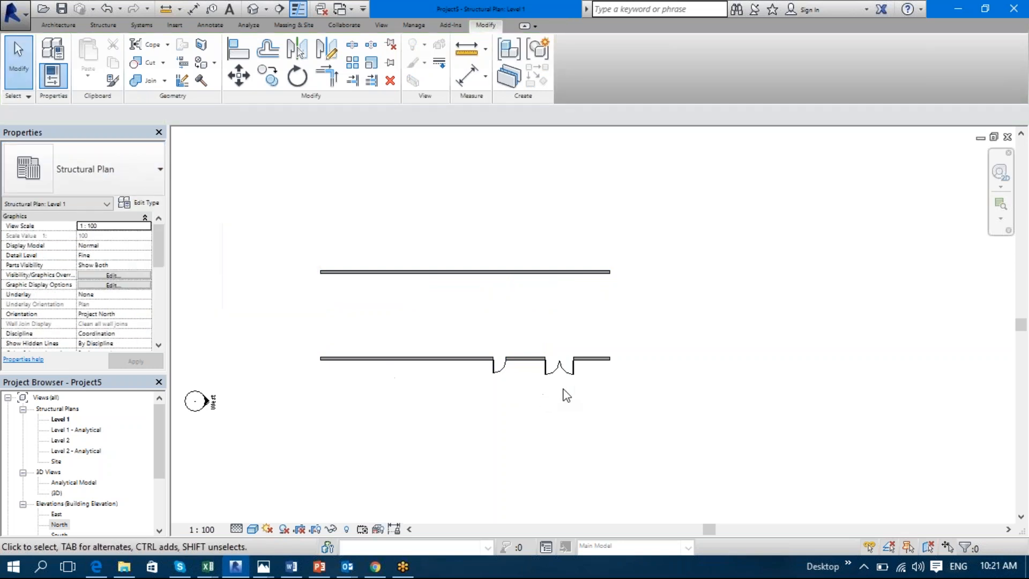
click(557, 368)
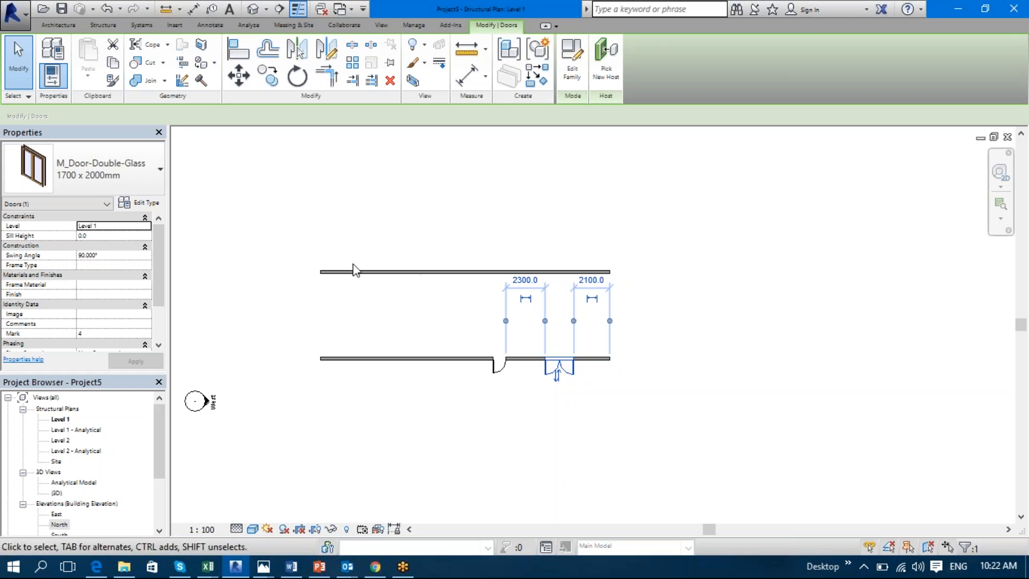
click(434, 409)
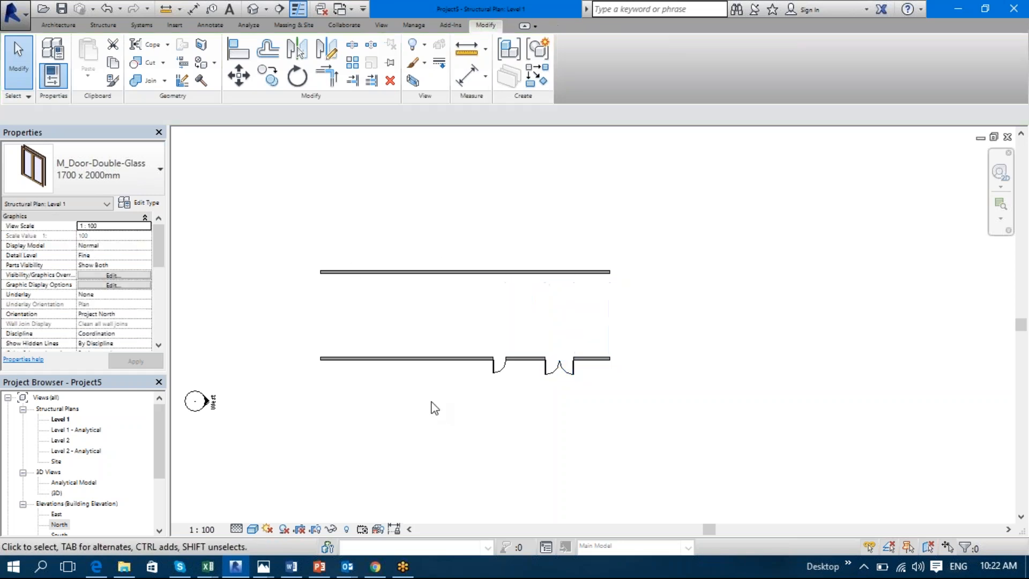
- Place two M_Door-Double-Glass 1700 x 2000mm doors in the wall without doors, one swinging outward and the other toward the opposite wall
key(d)
key(r)
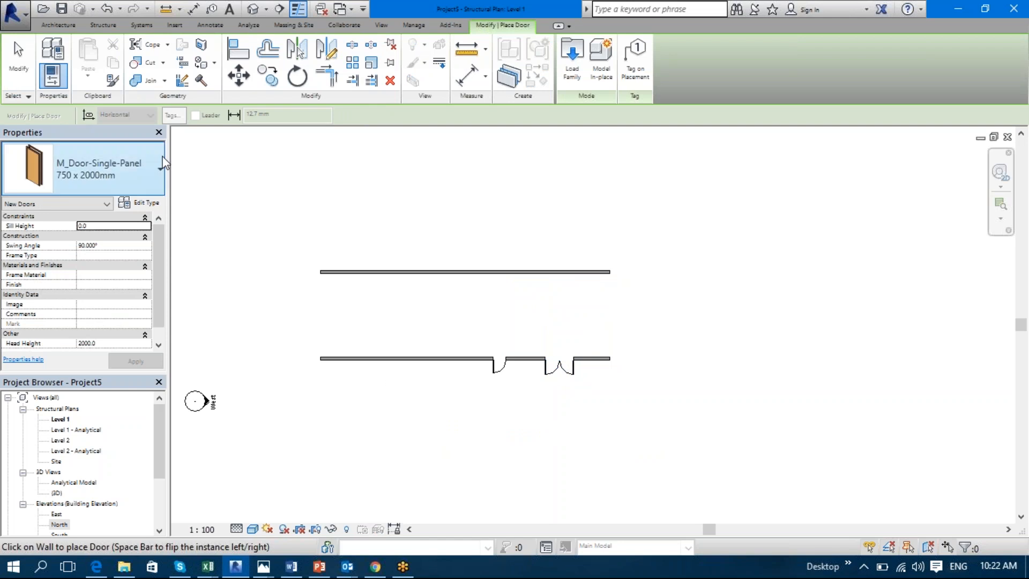
click(159, 173)
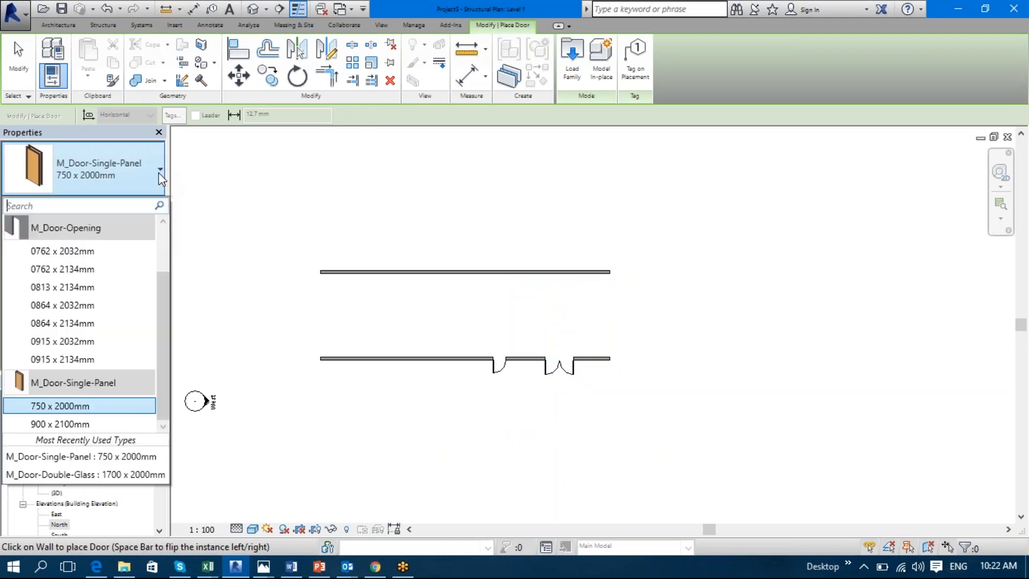
scroll(159, 328, up, 2)
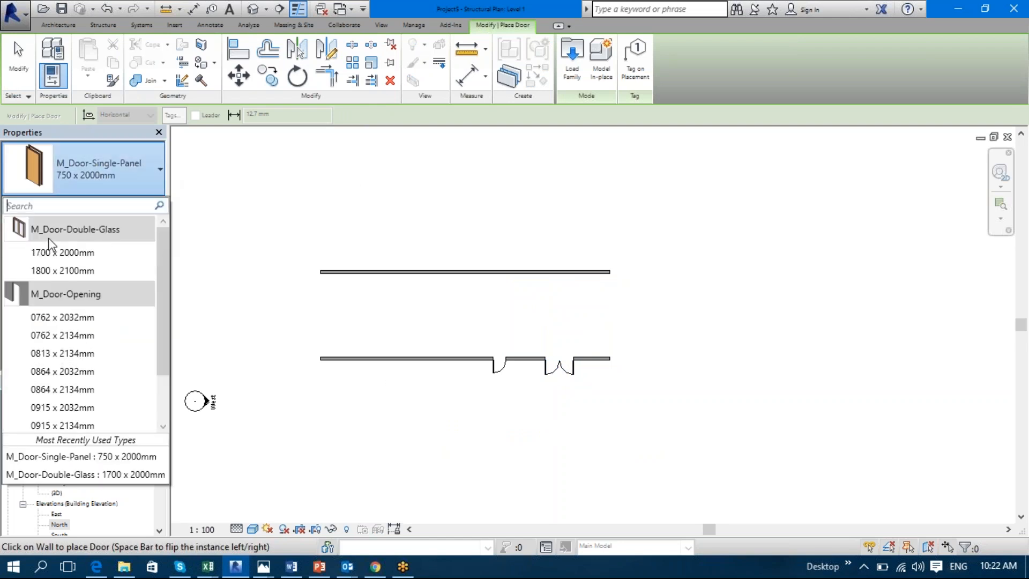
click(56, 252)
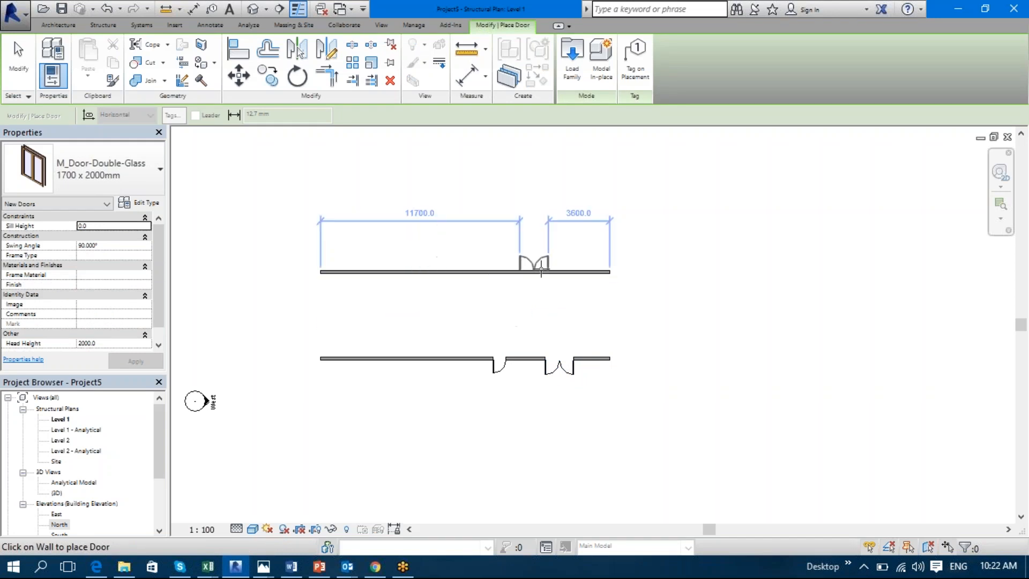
click(574, 271)
click(514, 271)
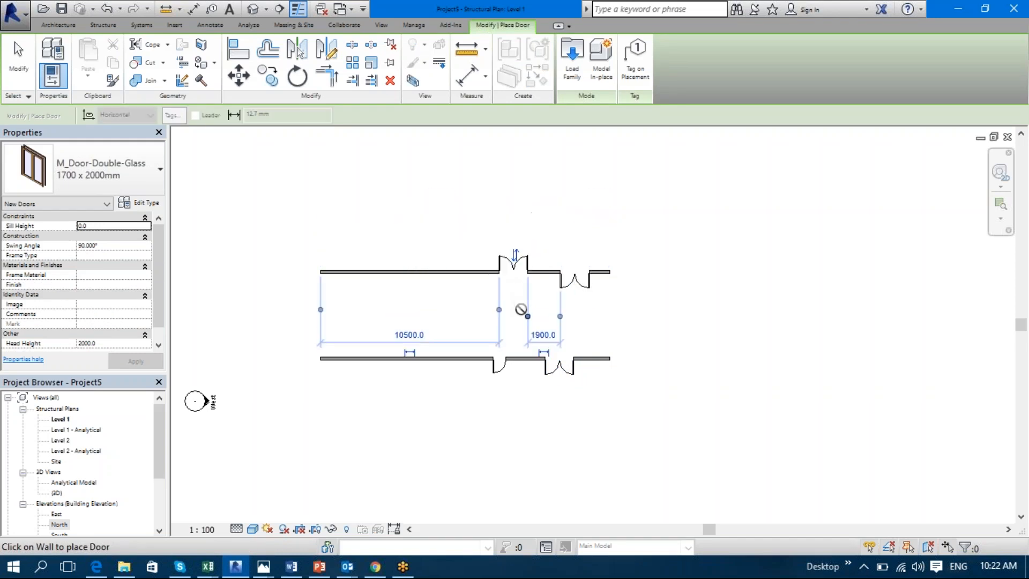
key(Escape)
key(Escape)
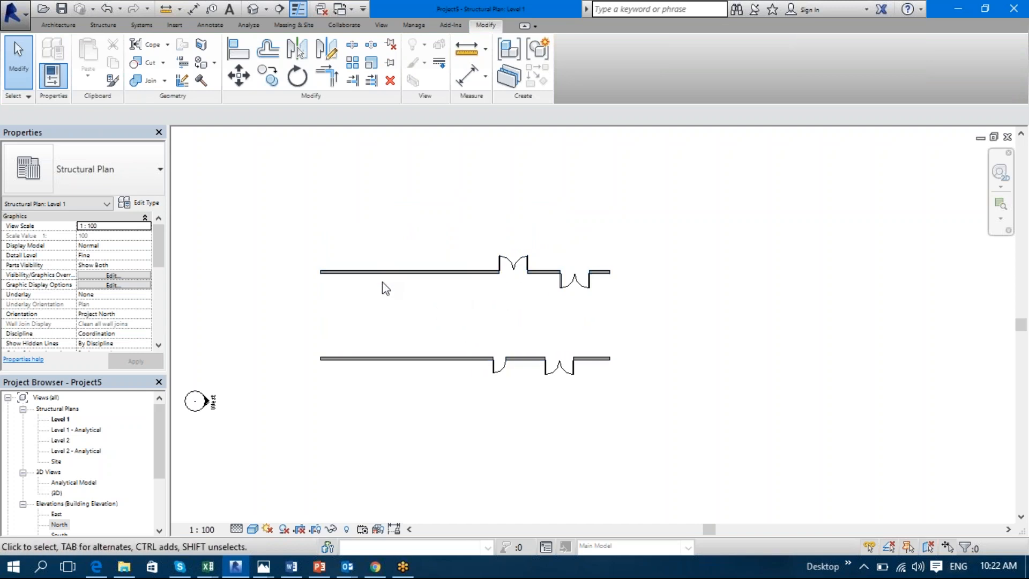
key(d)
key(r)
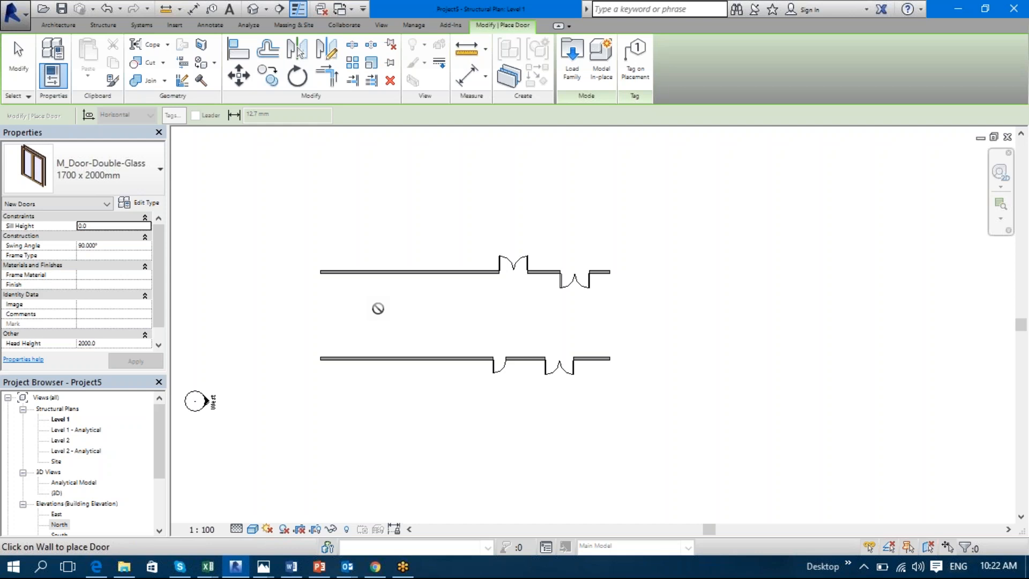
key(Escape)
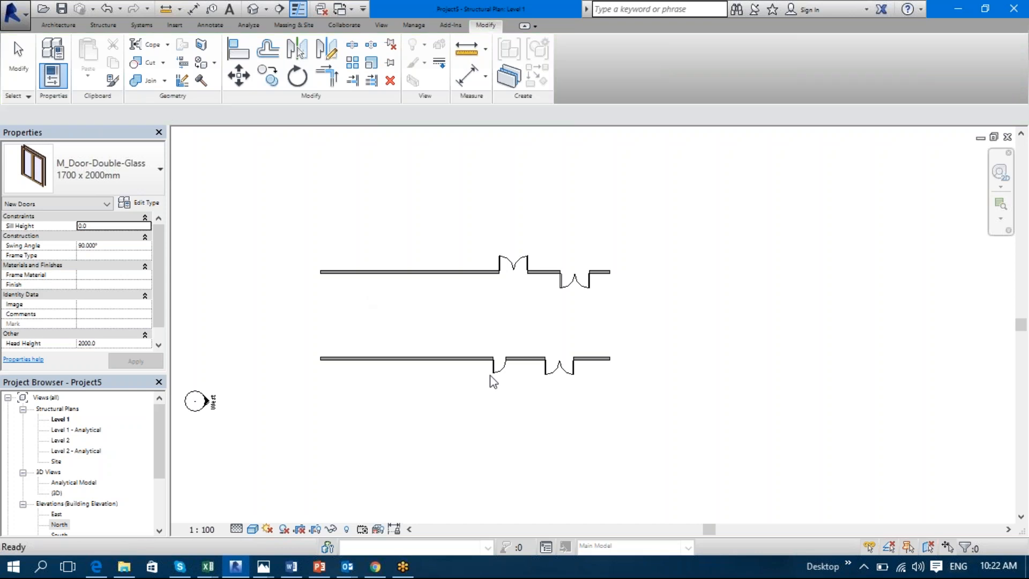
click(493, 377)
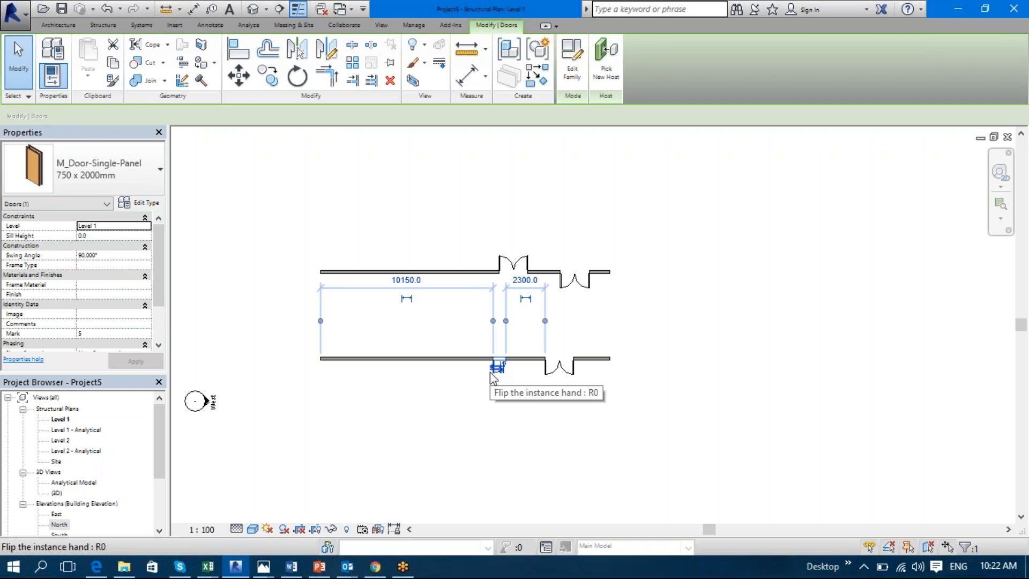
click(453, 359)
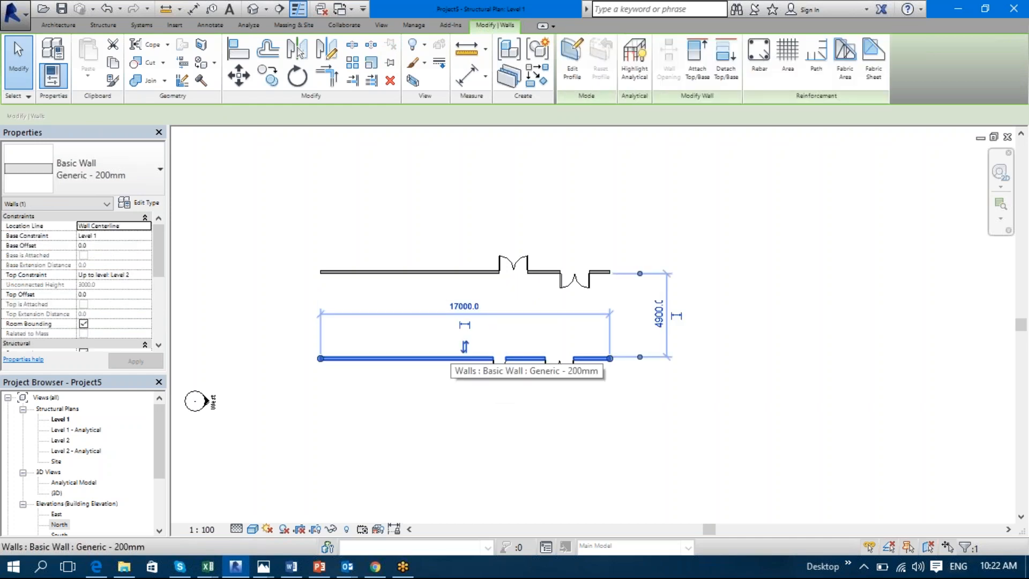
key(d)
key(r)
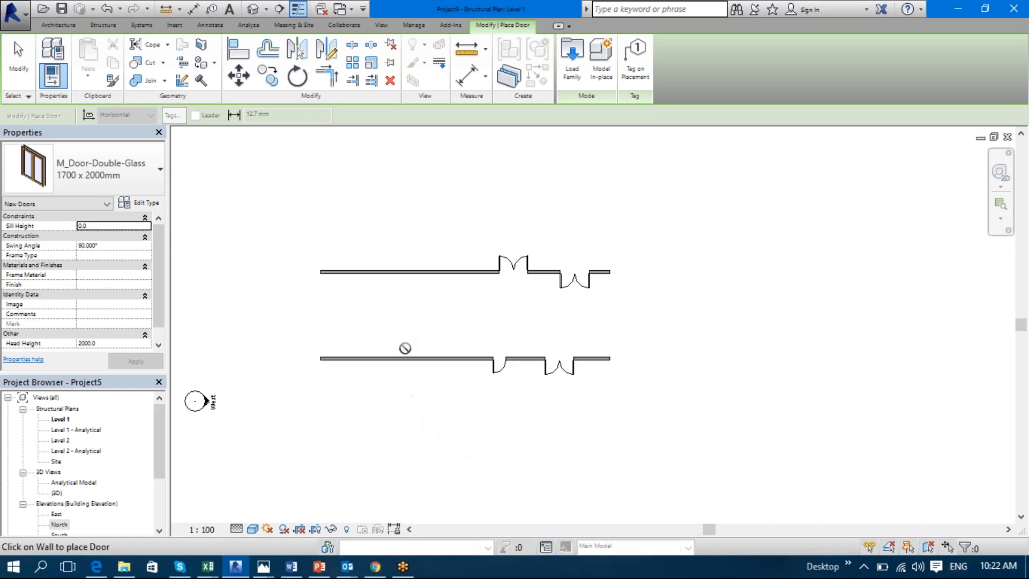
key(Escape)
- Try to copy the 750 x 2000mm single-panel door along its own wall with multiple copies enabled
click(497, 366)
key(c)
key(o)
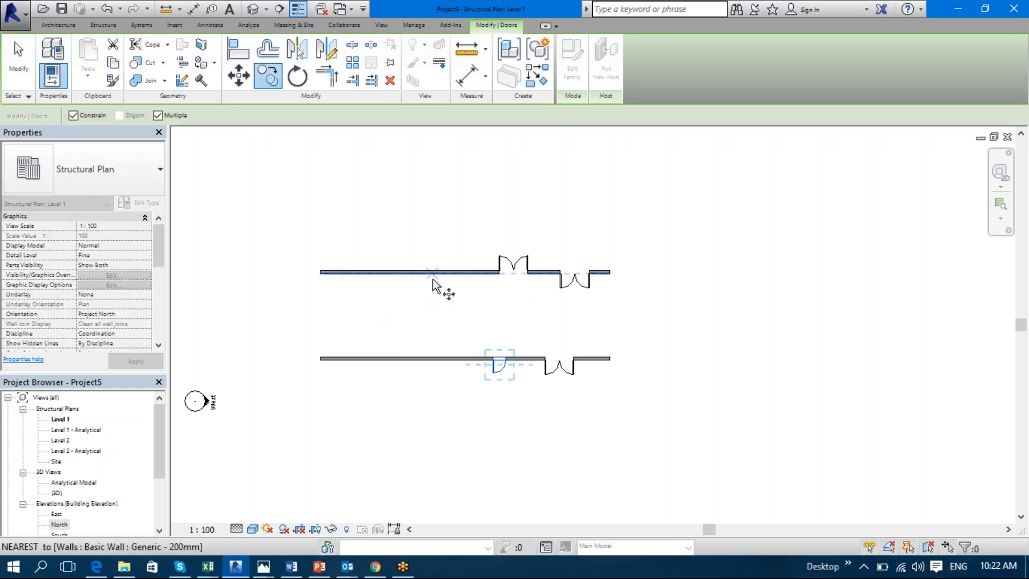
click(465, 361)
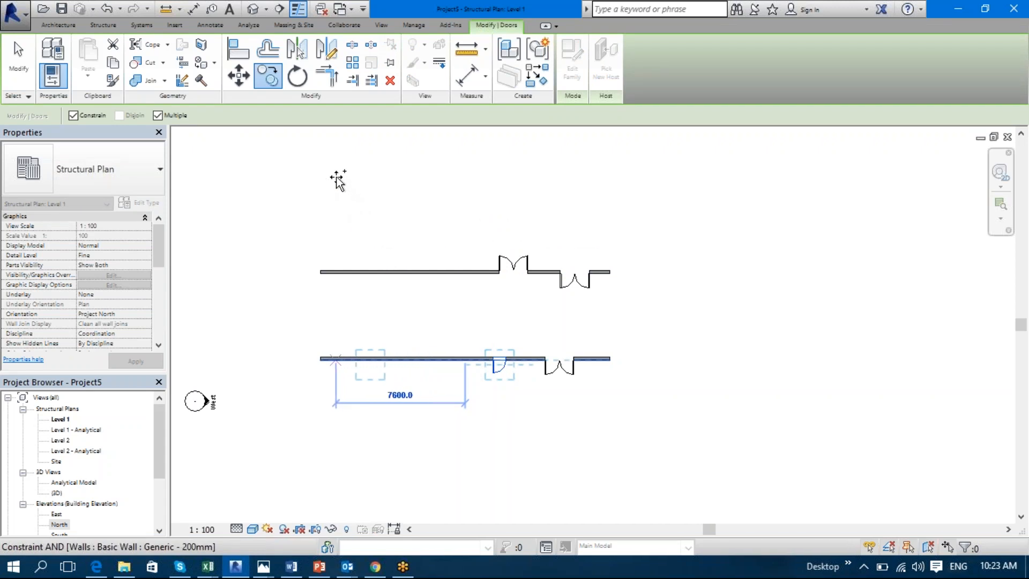
key(Escape)
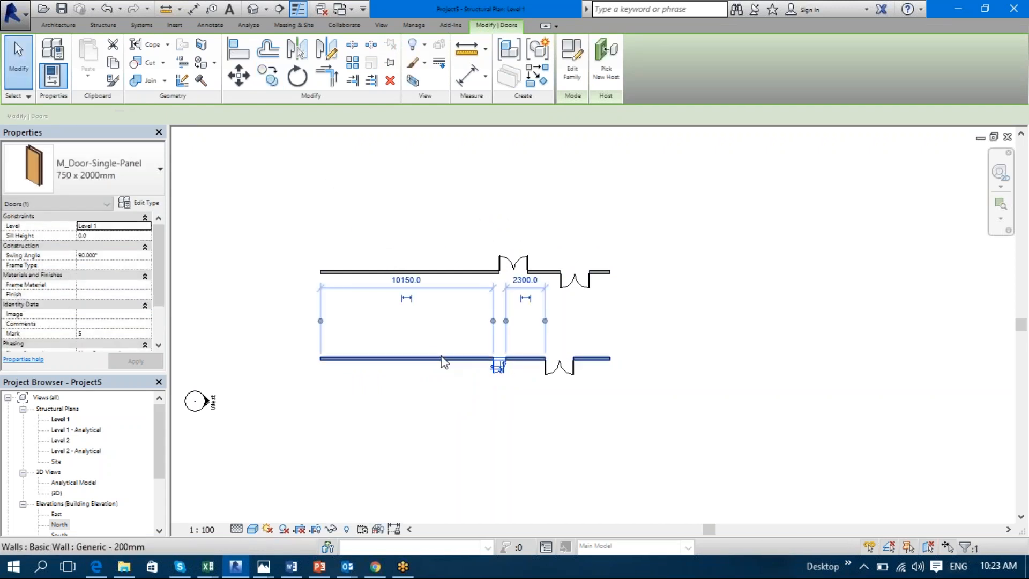
click(454, 402)
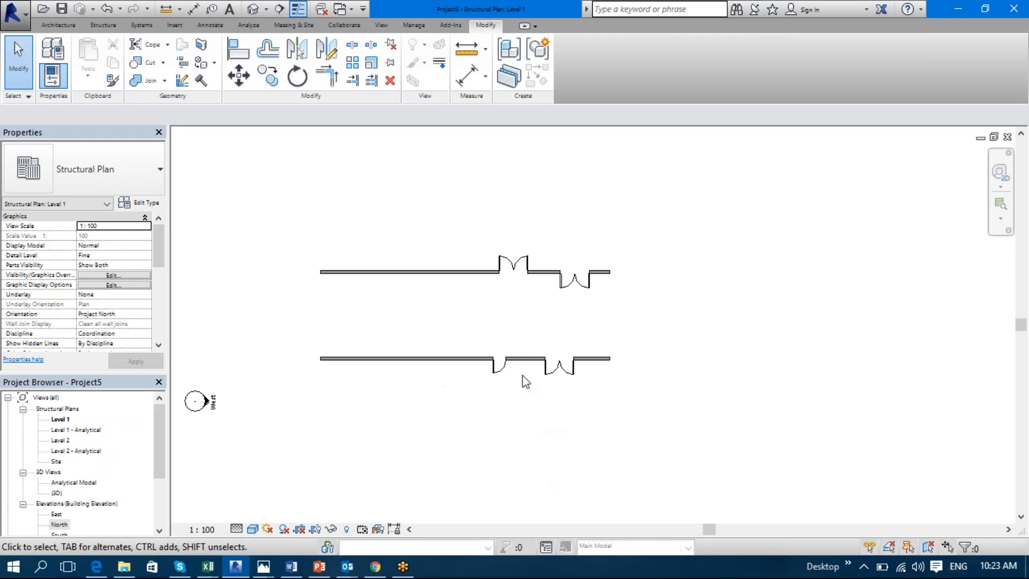
scroll(522, 379, up, 4)
middle_drag(458, 370, 530, 424)
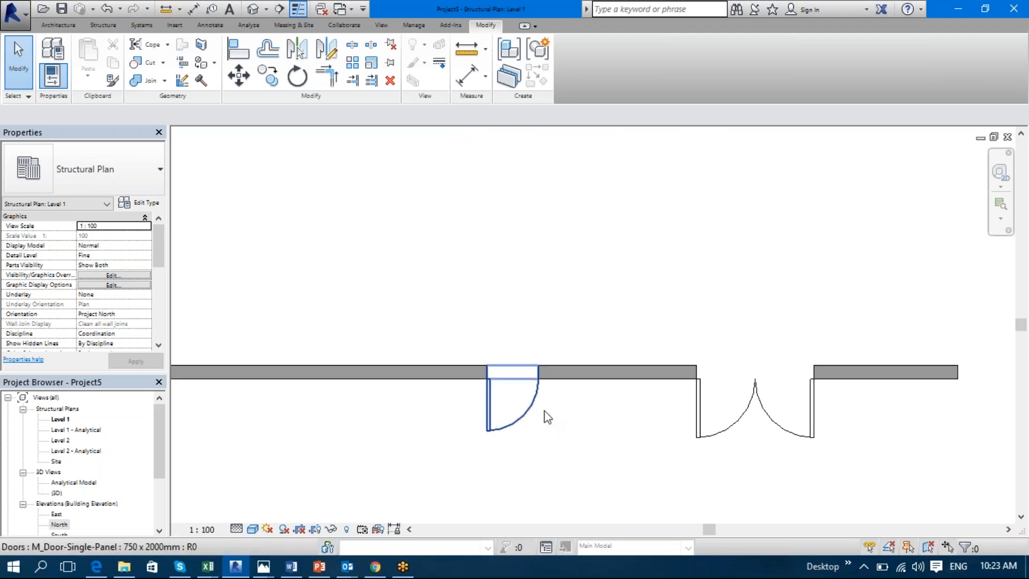
scroll(532, 395, down, 1)
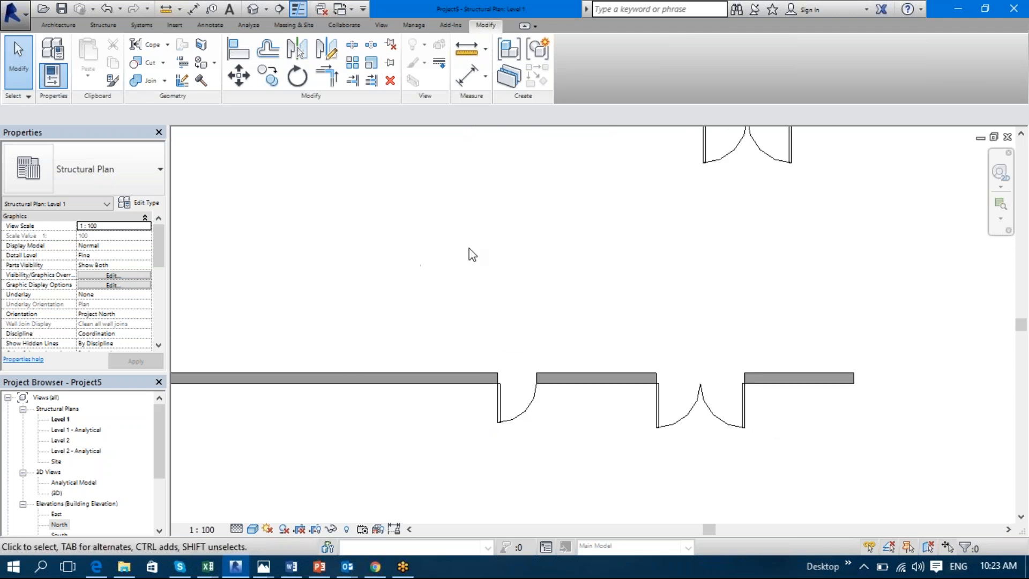
middle_drag(468, 245, 543, 325)
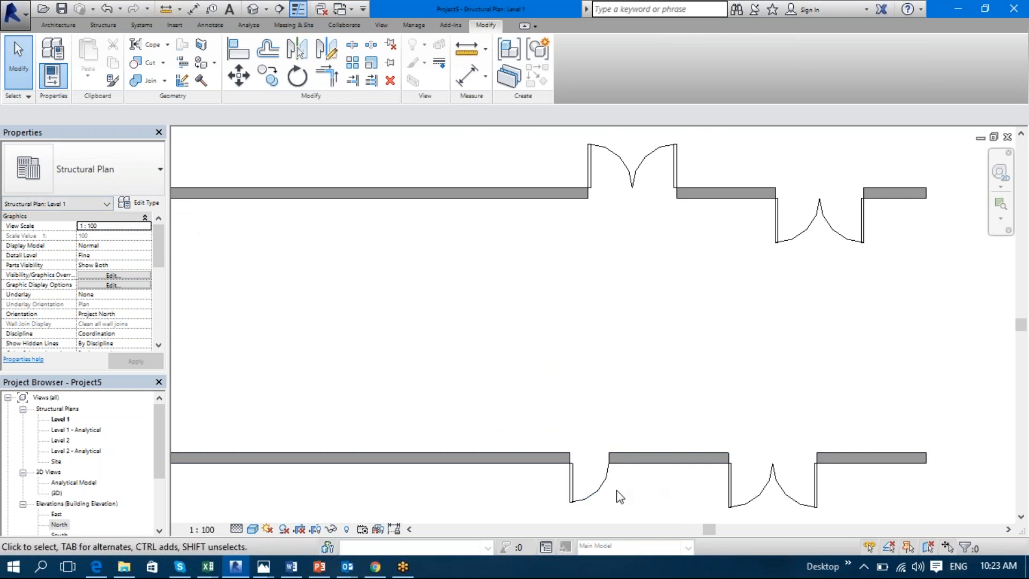
key(d)
key(r)
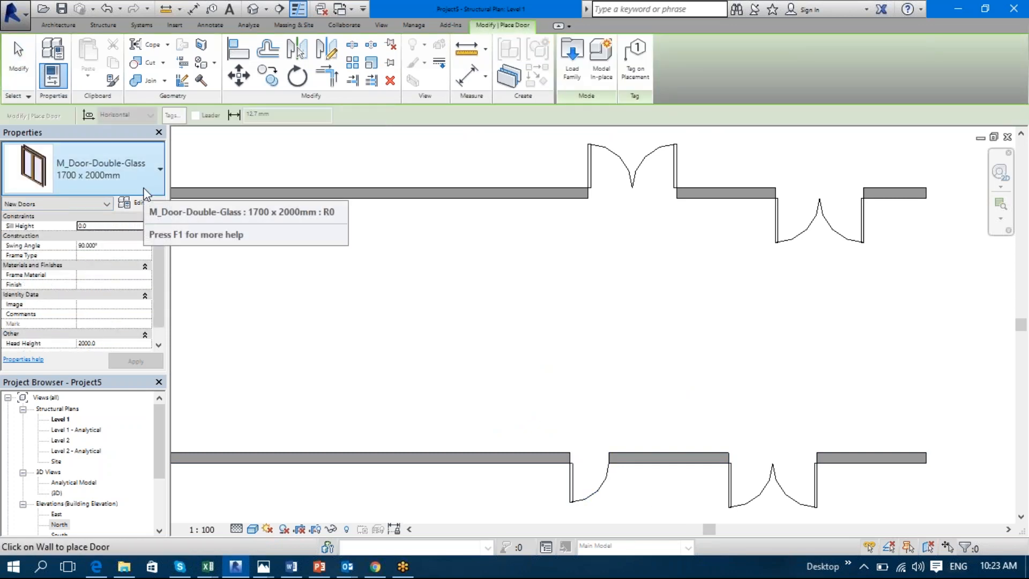
key(Escape)
- Use Create Similar on the M_Door-Single-Panel 750 x 2000mm door to place two more in the opposite wall, swinging inward
click(604, 488)
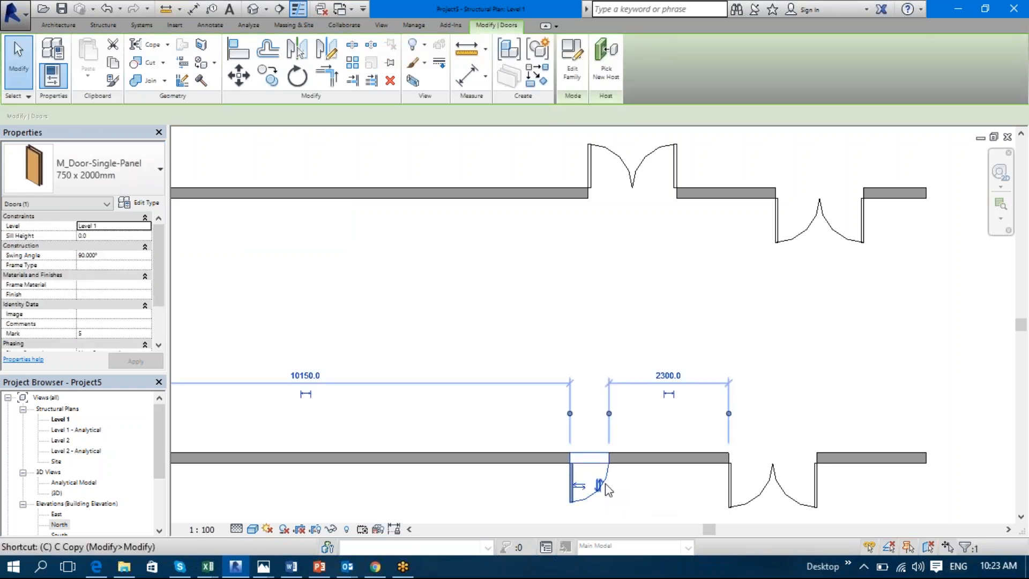
key(d)
key(r)
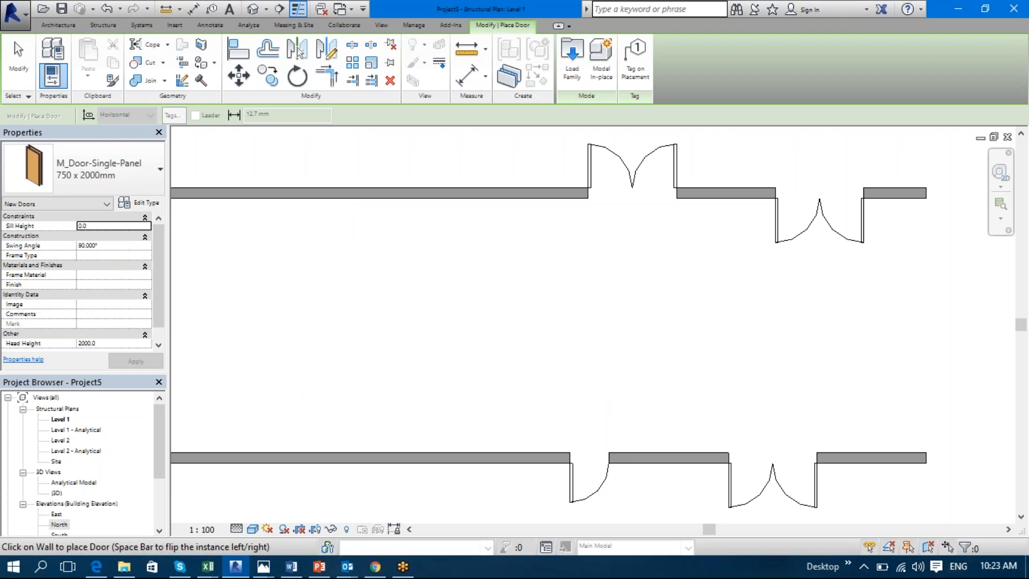
click(520, 203)
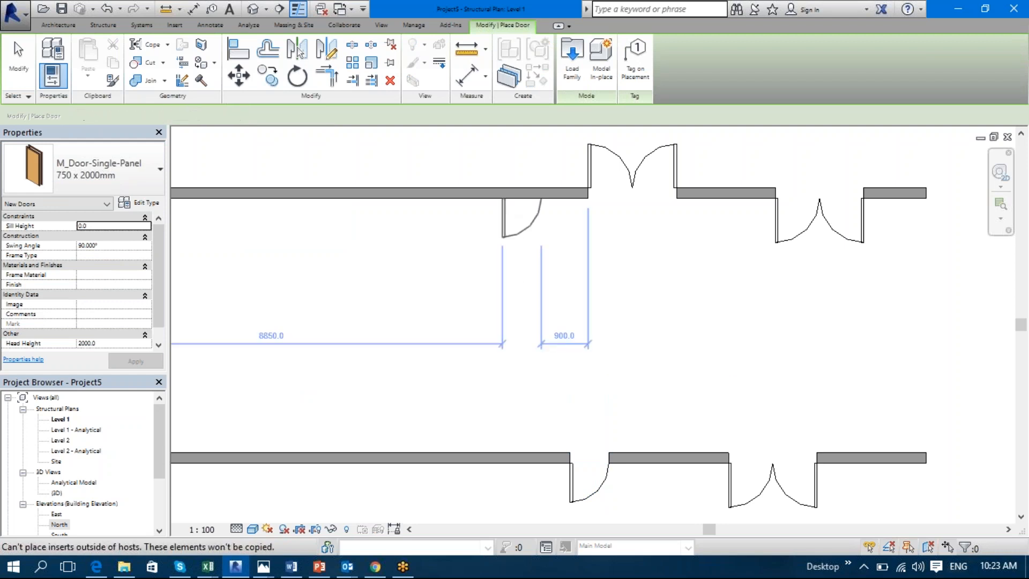
click(384, 202)
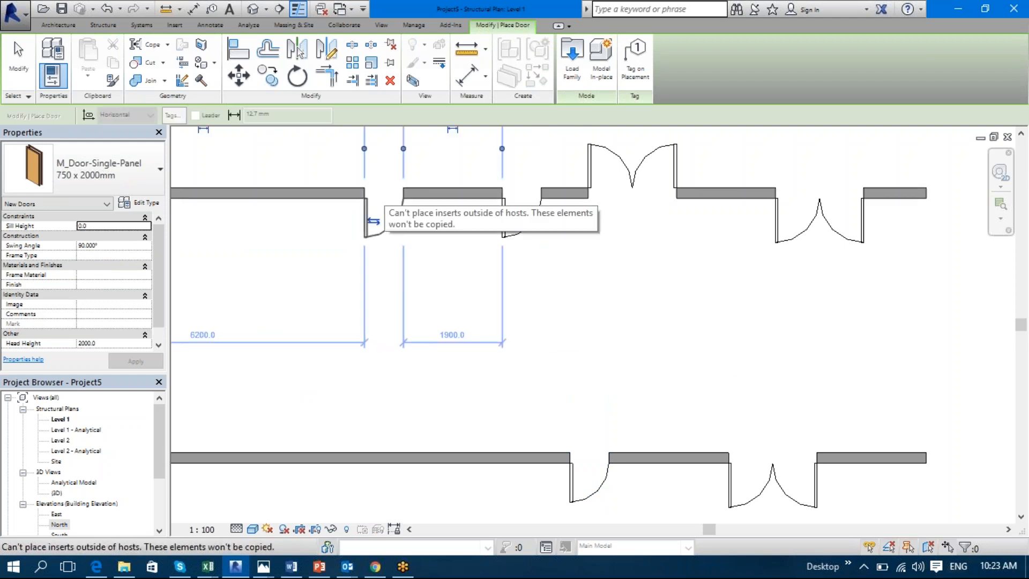
key(Escape)
key(Escape)
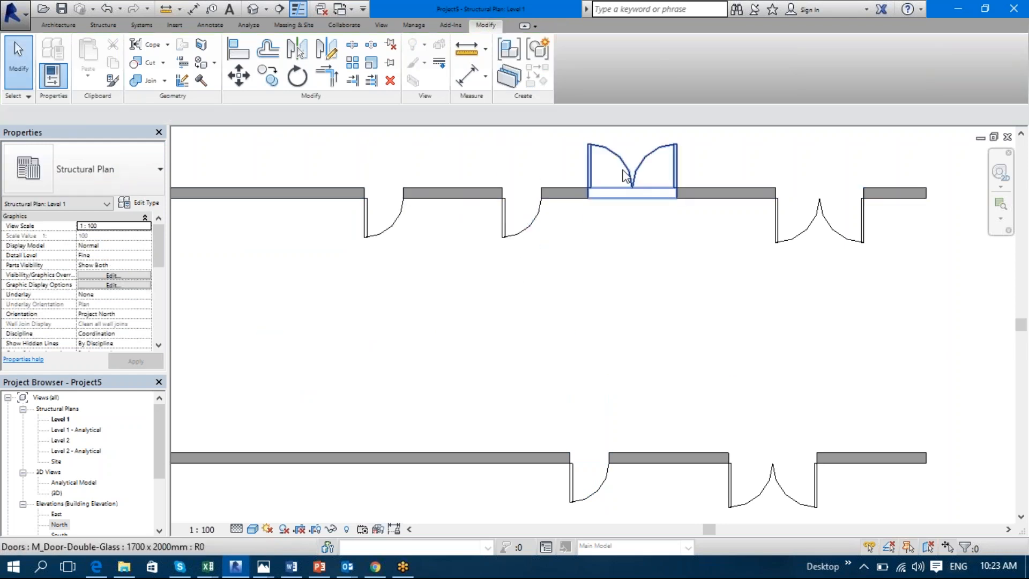
- Create two doors similar to the 1700 x 2000mm double-glass door in the single-panel door's original wall, one swinging outward and one inward
click(625, 176)
key(c)
key(s)
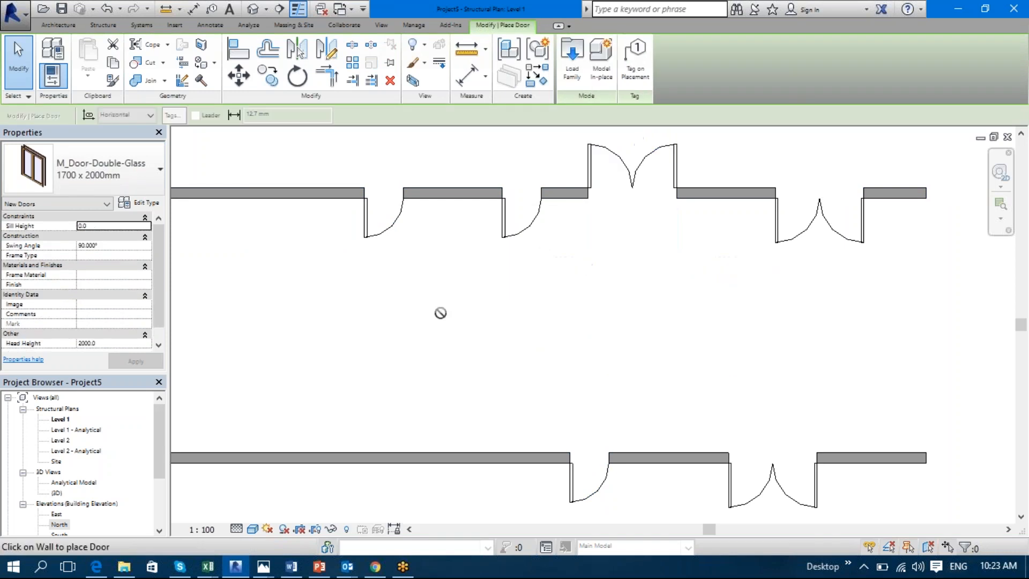
click(411, 476)
click(287, 458)
key(Escape)
key(Escape)
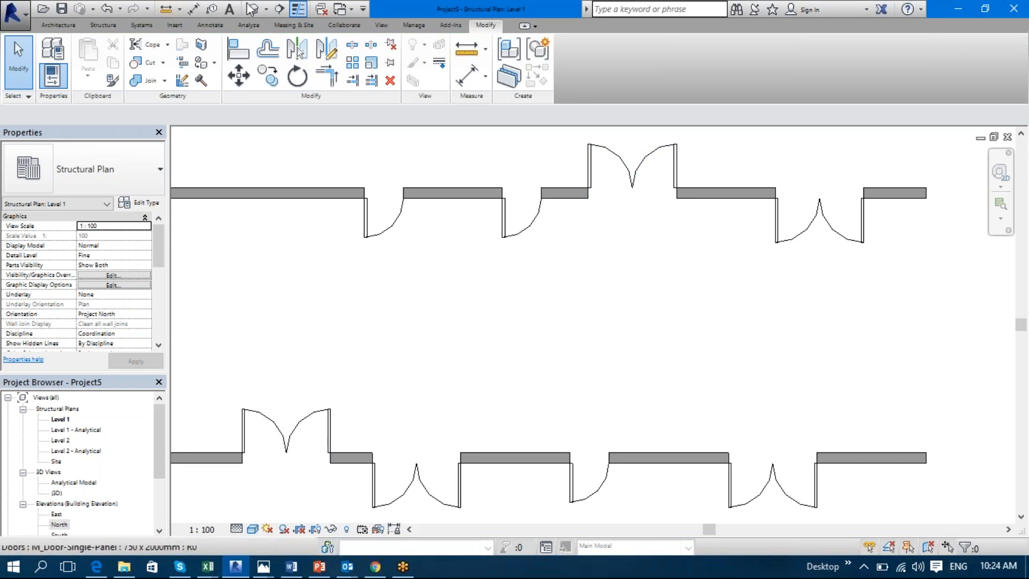
- Open the Keyboard Shortcuts settings, search the commands for "wall", and widen the Command column to show full names
click(49, 28)
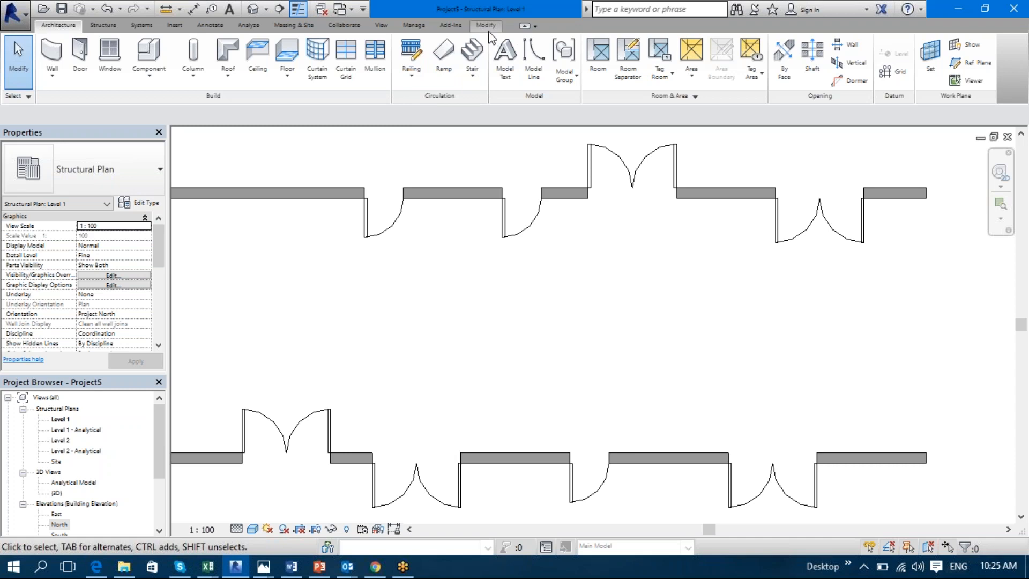
click(382, 26)
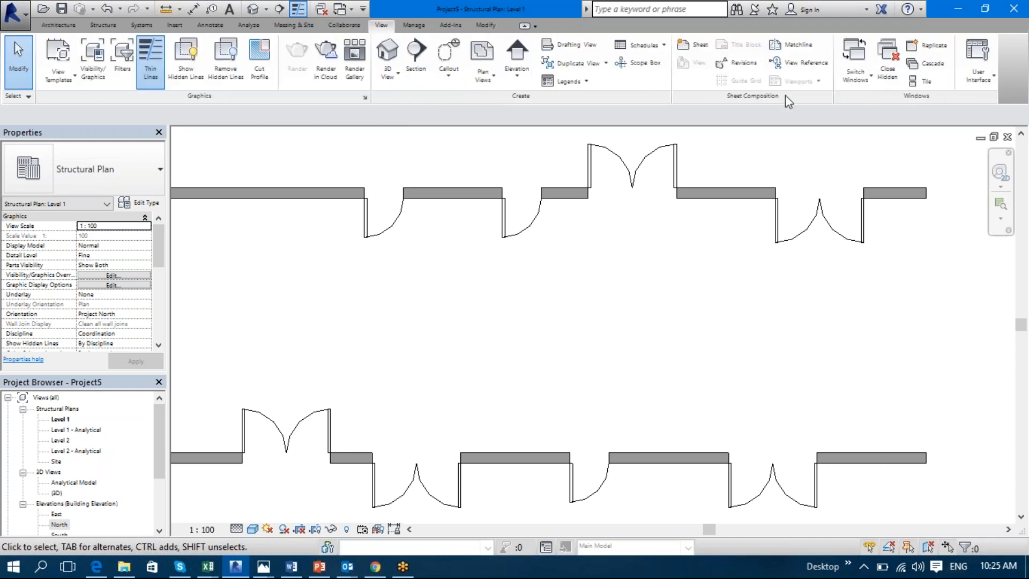
click(986, 79)
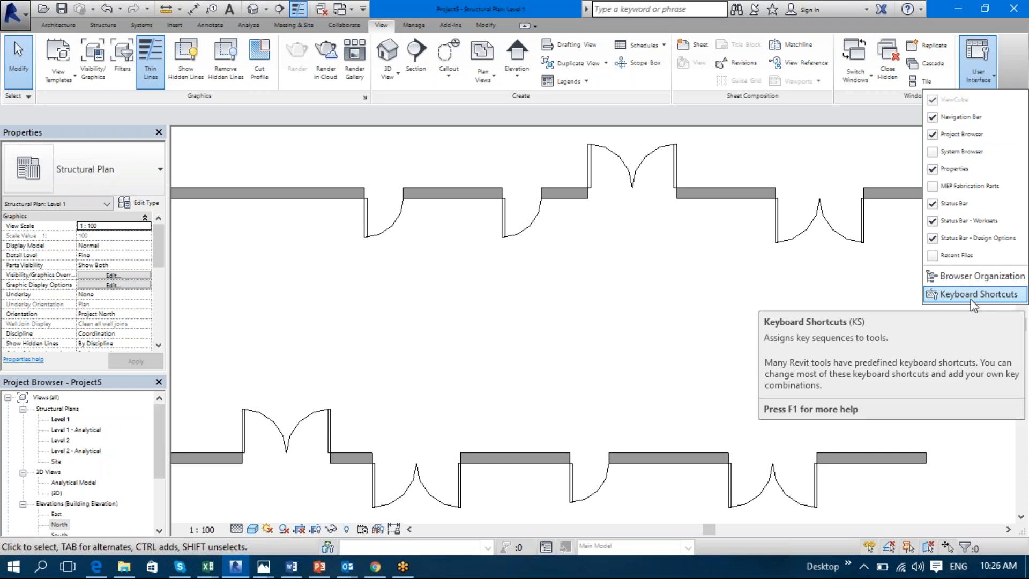
click(971, 298)
drag(333, 84, 460, 85)
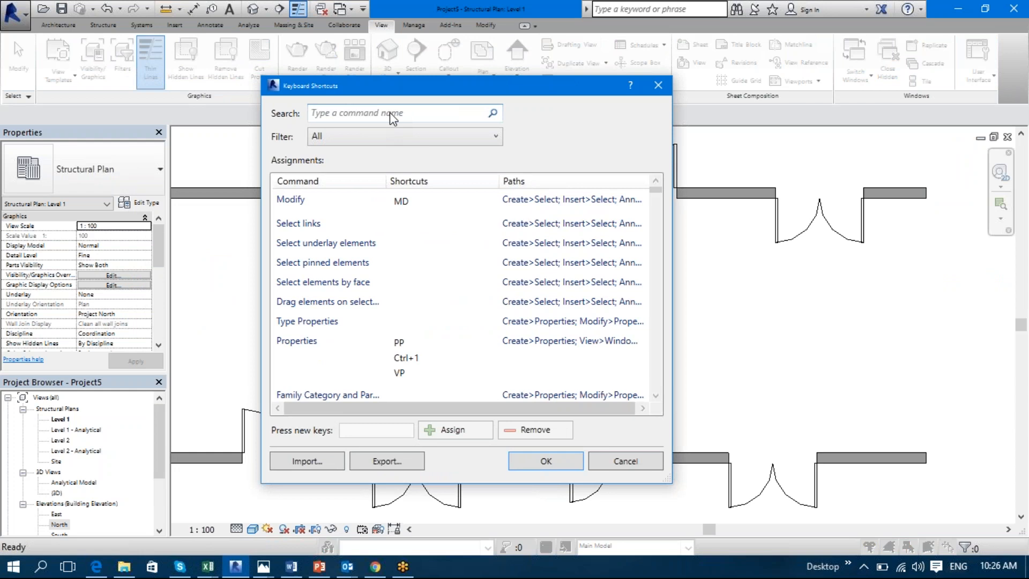
text(wall)
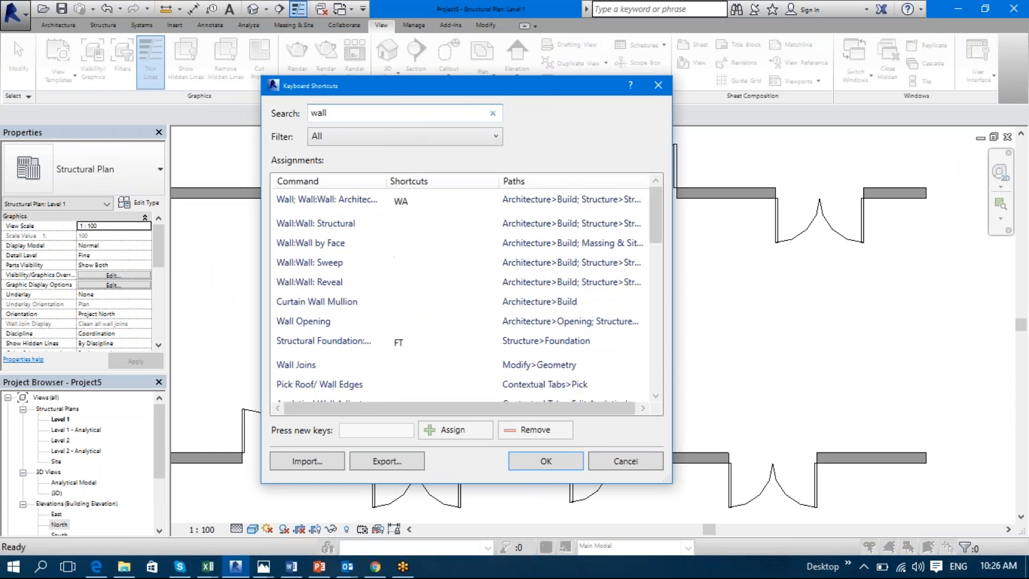
drag(386, 182, 449, 182)
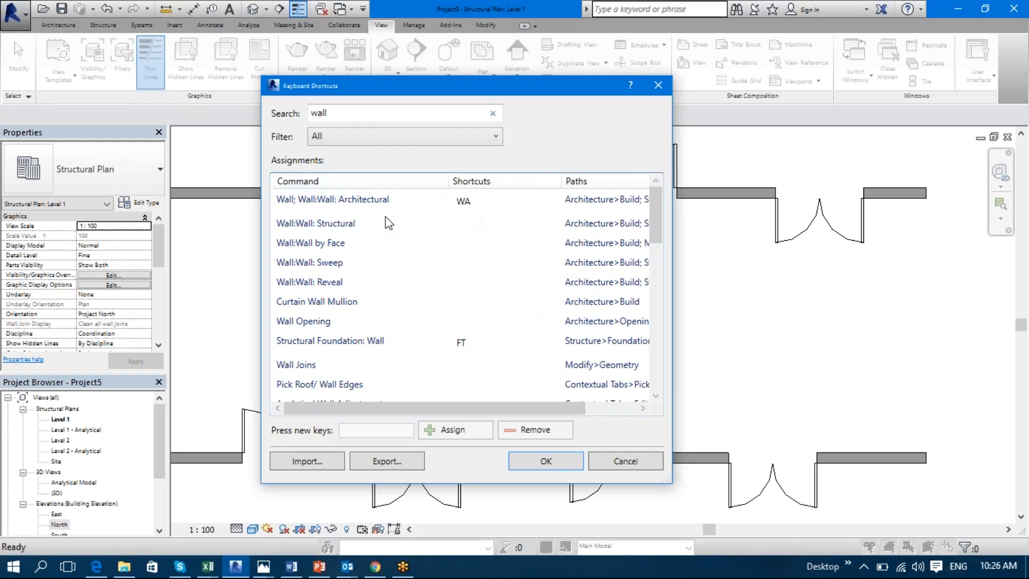
- Assign the shortcut WS to the Wall: Structural command
click(464, 220)
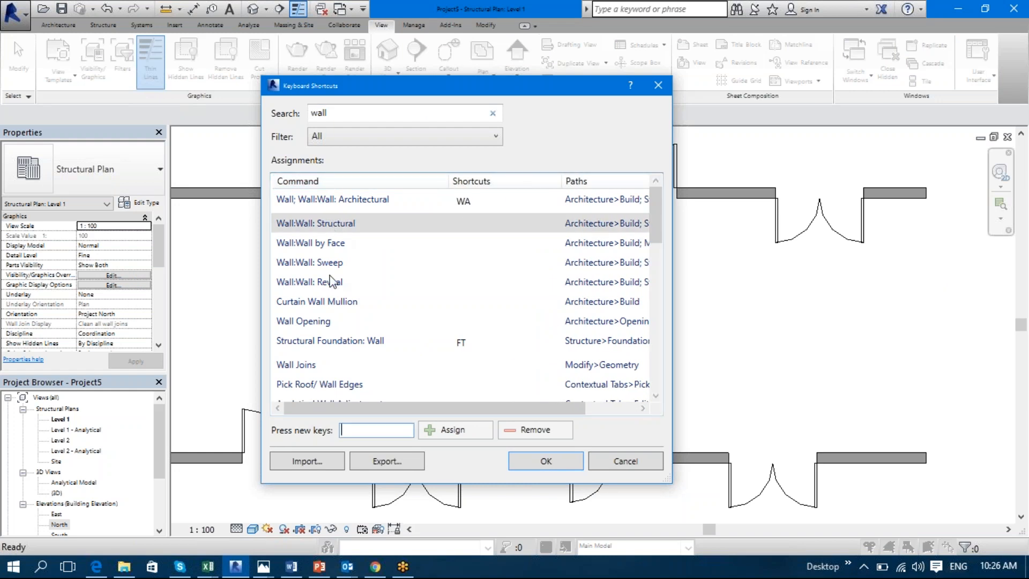
text(WS)
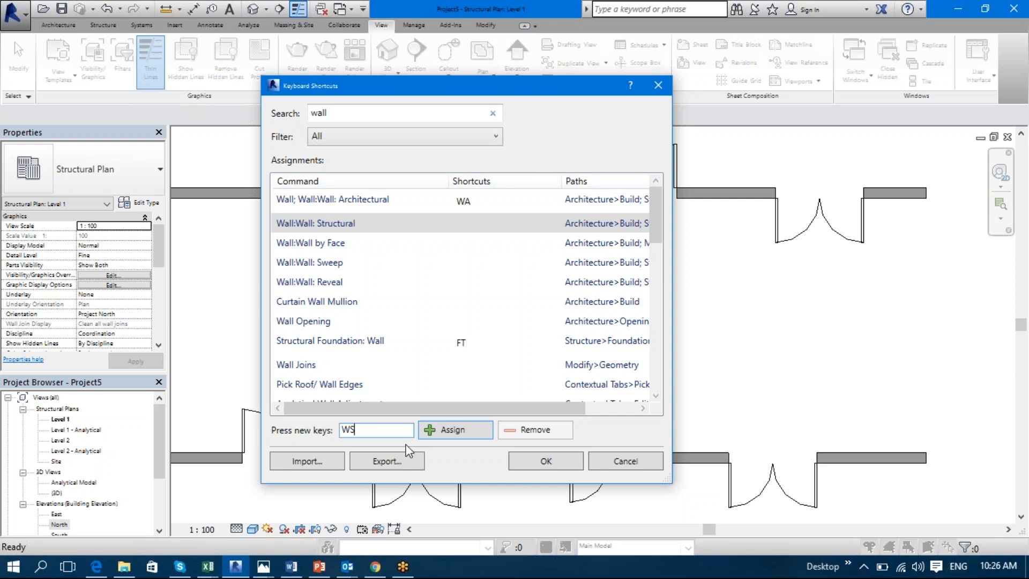
click(430, 431)
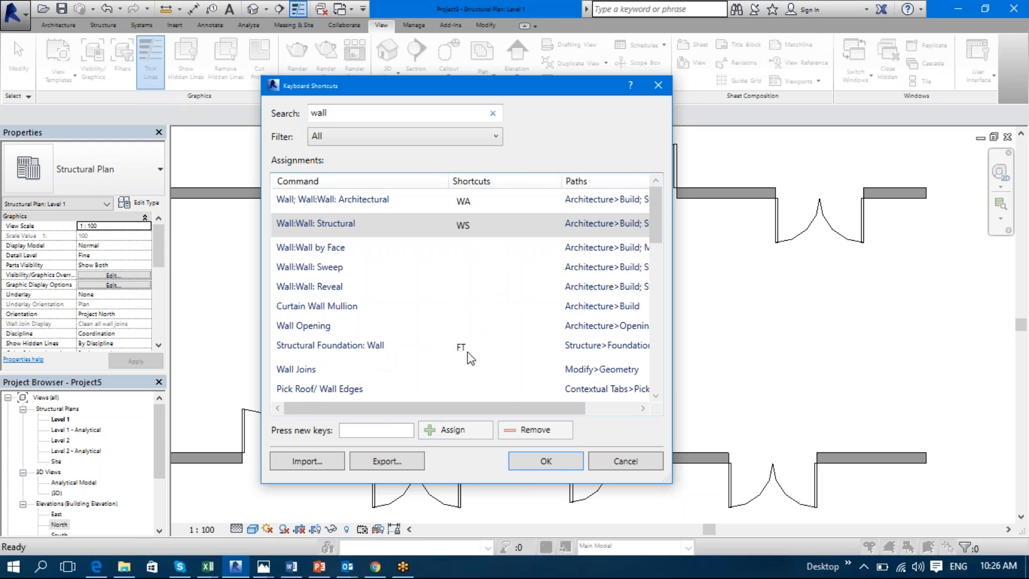
- Try to assign the shortcut FT to Wall Joins, then decline the duplicate and close the Keyboard Shortcuts settings
click(441, 372)
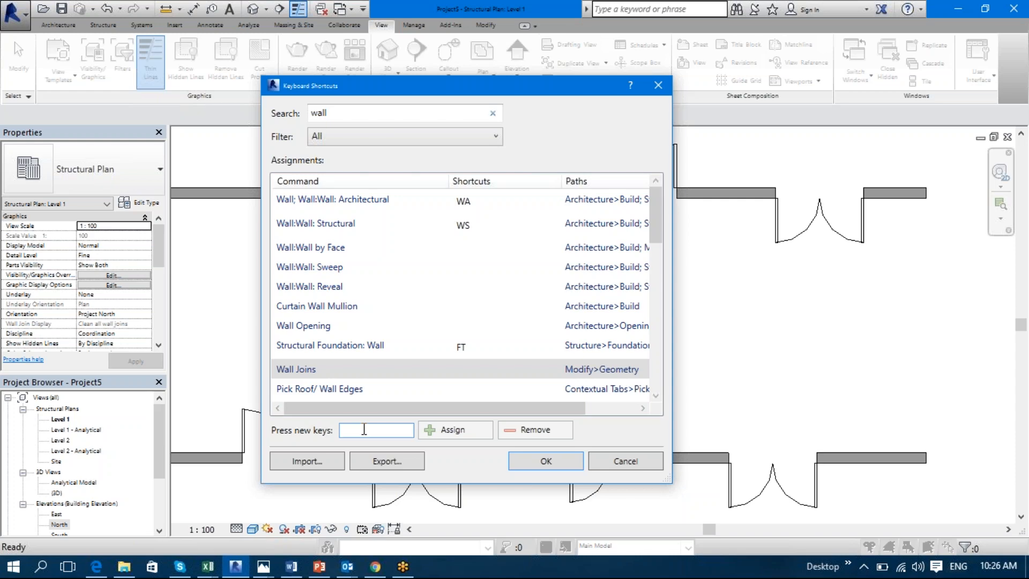
text(FT)
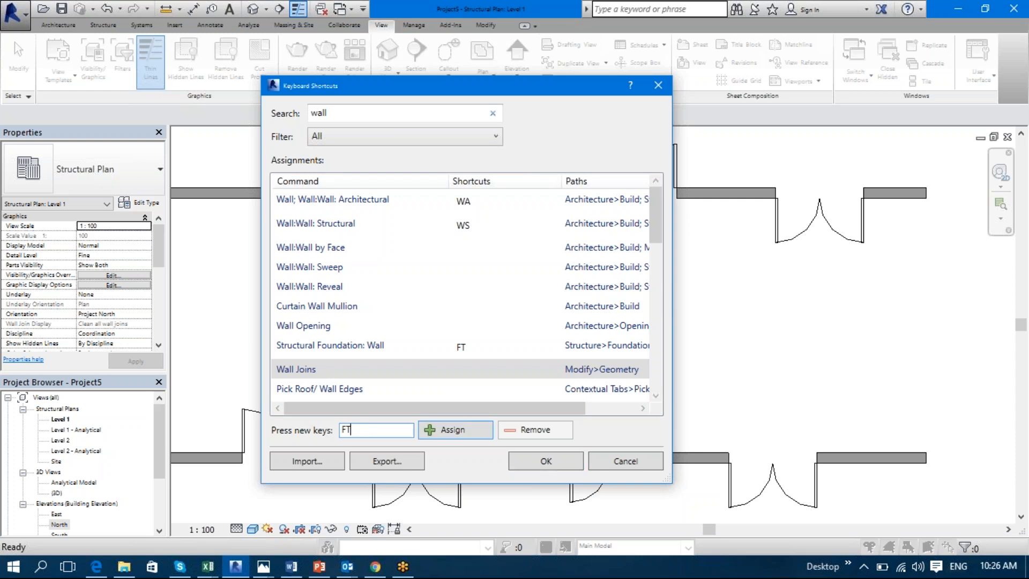
click(456, 432)
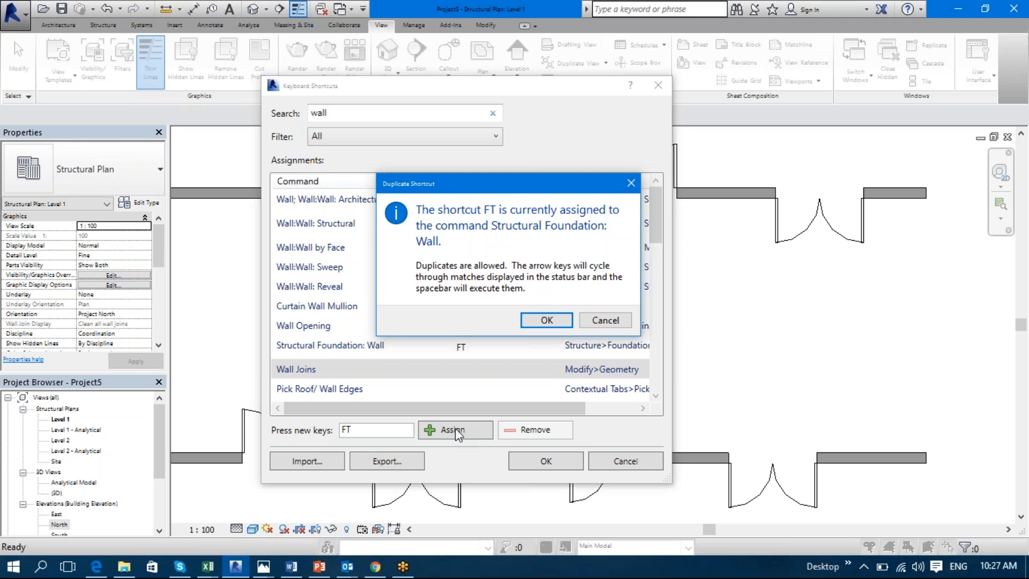
click(601, 317)
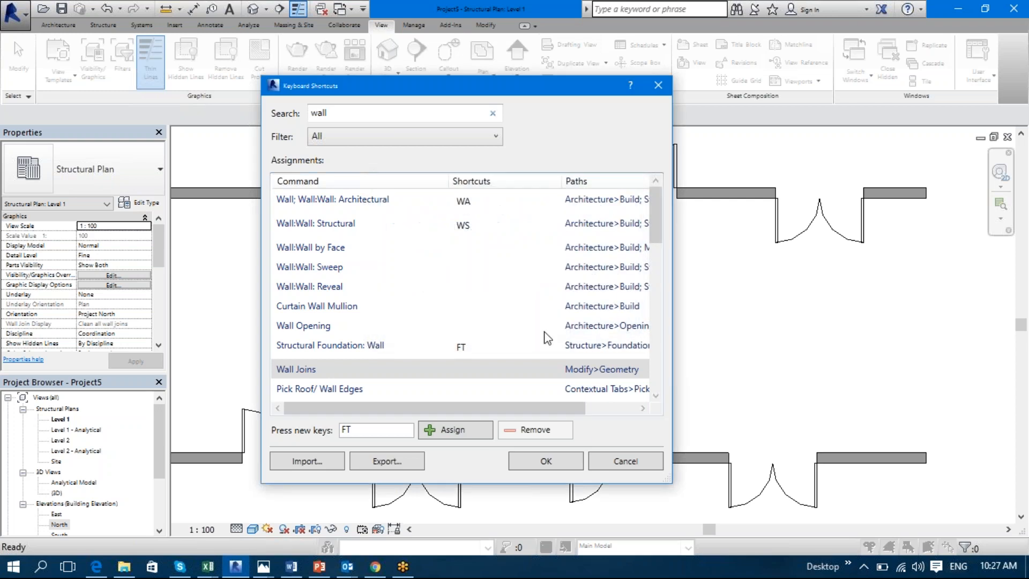
click(552, 464)
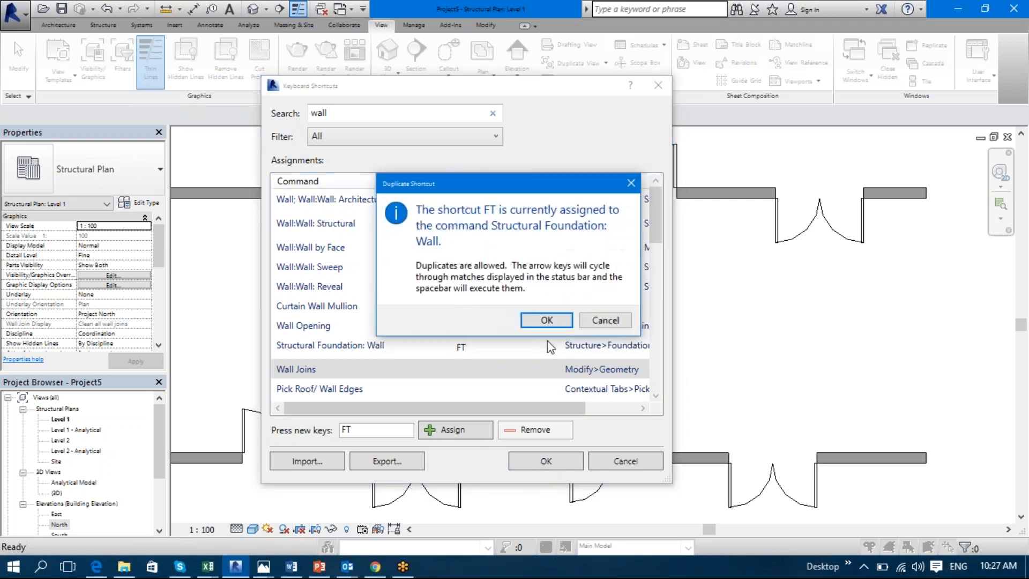
click(601, 321)
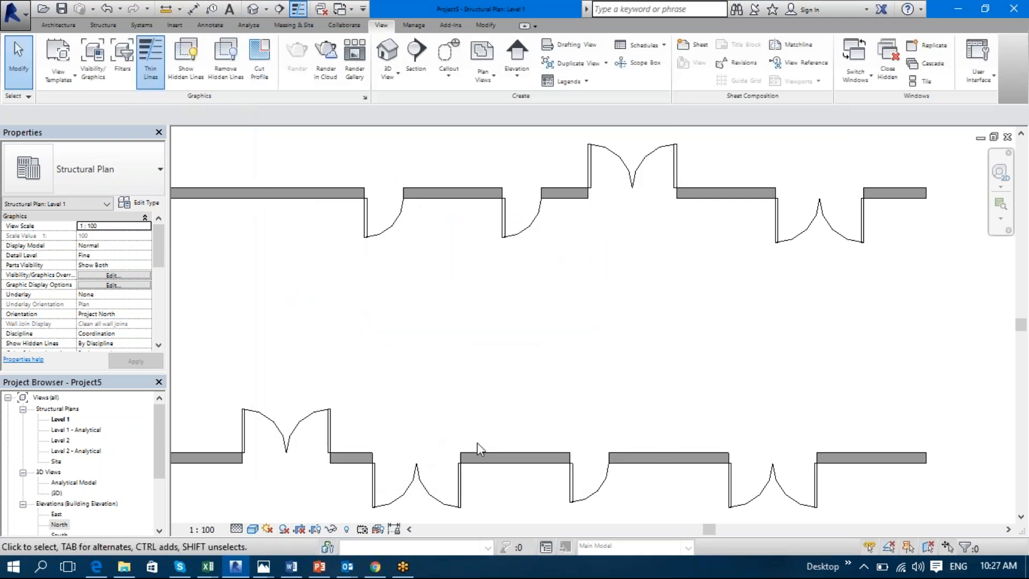
- Search the Keyboard Shortcuts settings for "wa", look through the wall commands and their shortcuts, and close without changes
click(986, 83)
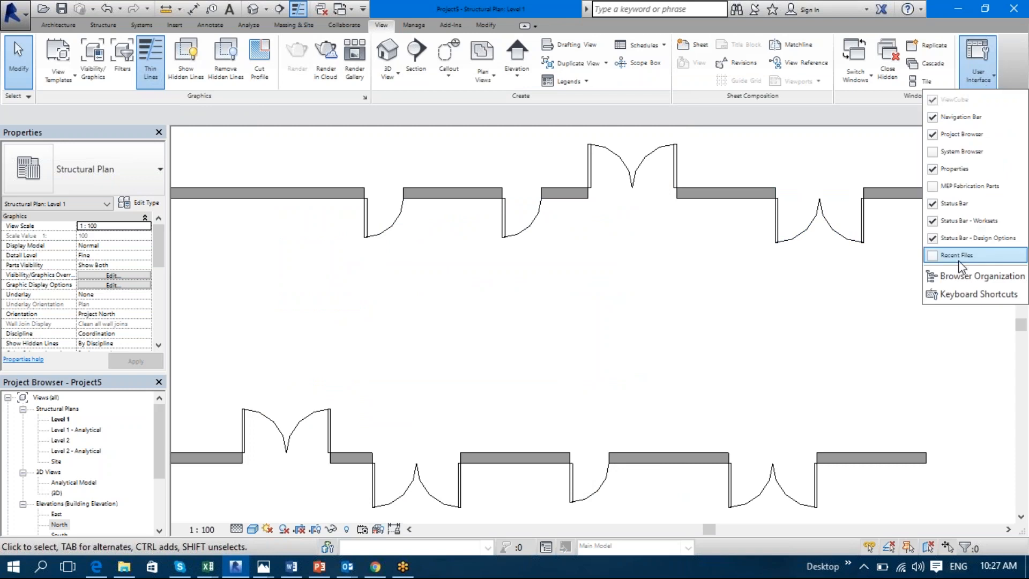
click(960, 294)
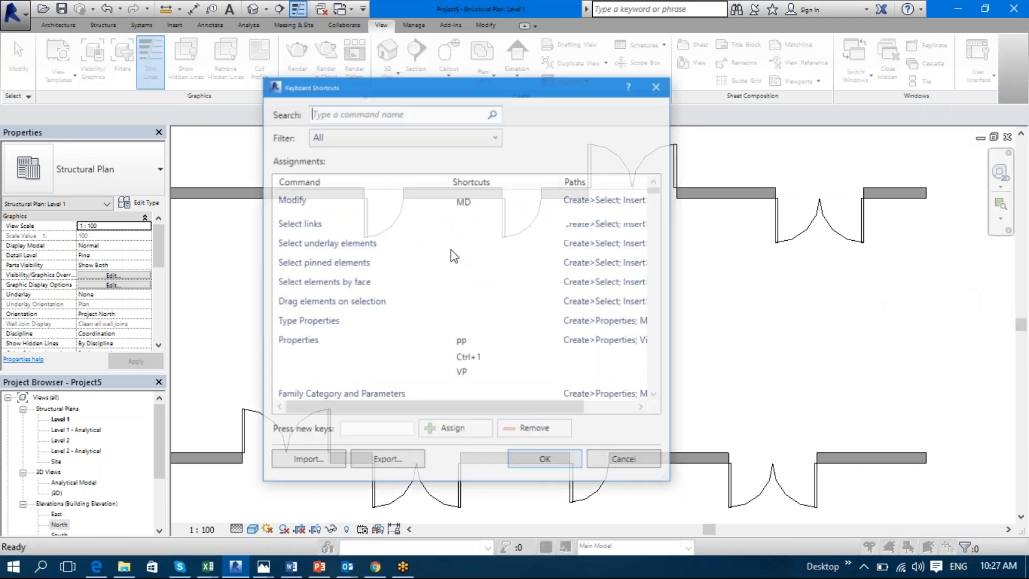
text(wa)
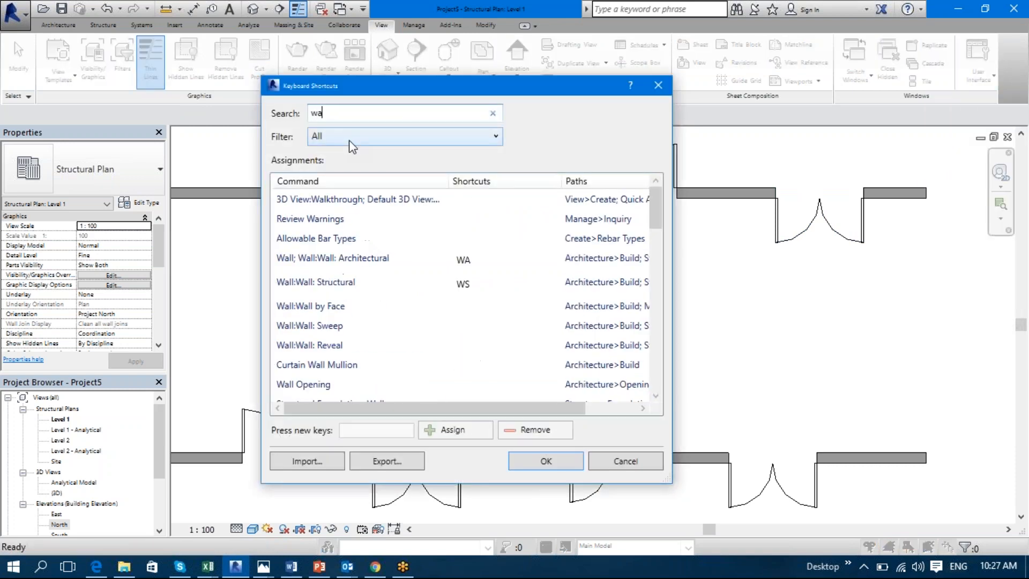
click(378, 383)
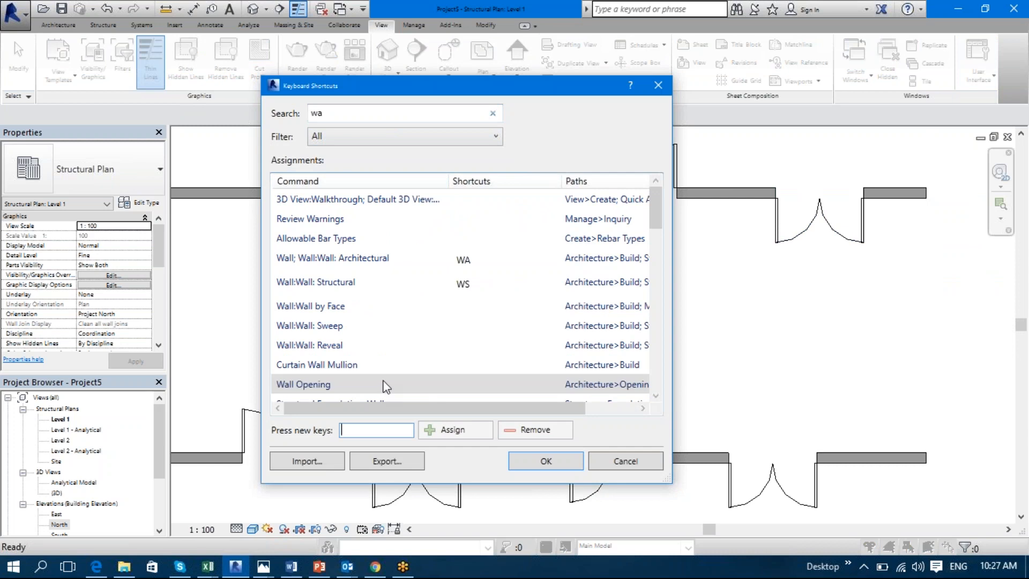
scroll(387, 377, down, 3)
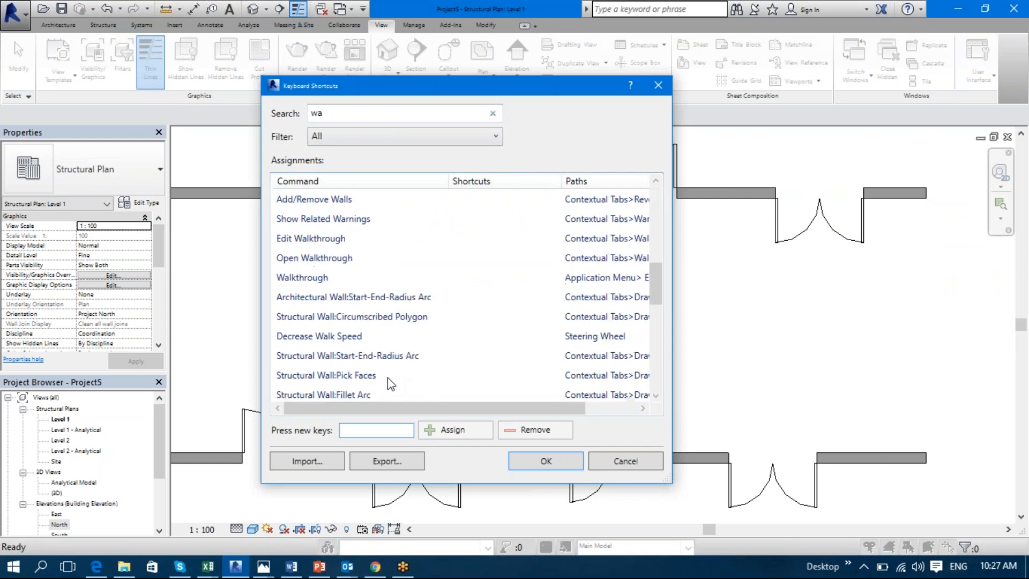
click(609, 460)
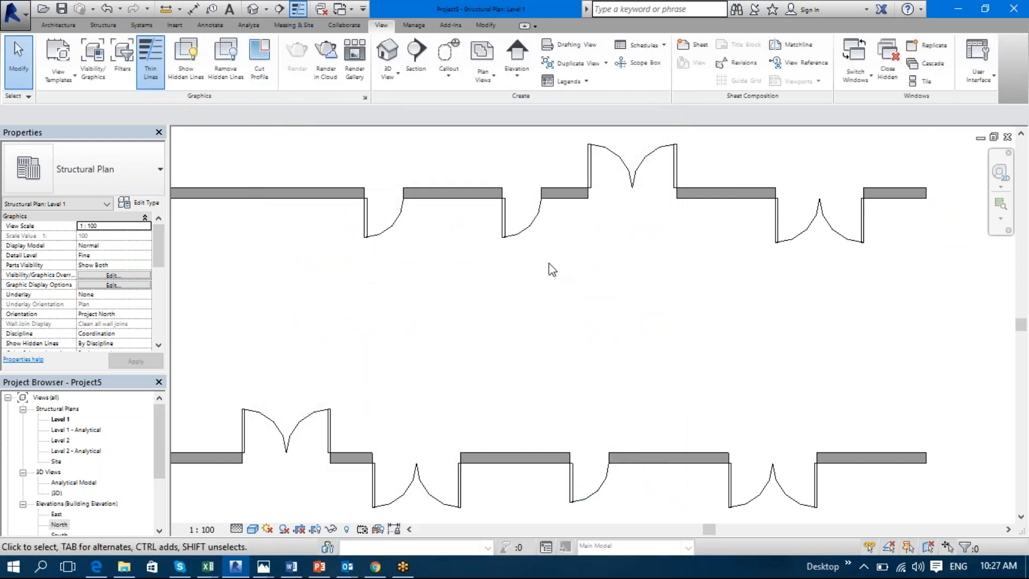
- Test the WA and WS shortcuts by starting the architectural wall command and the structural wall command in turn
scroll(586, 260, down, 2)
scroll(565, 275, down, 2)
key(w)
key(a)
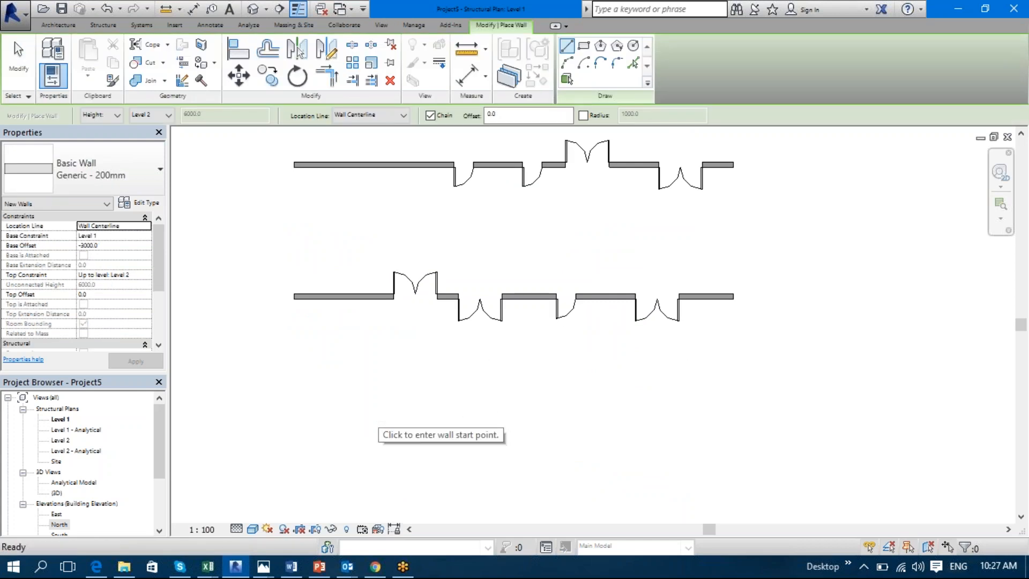
key(Escape)
key(w)
key(a)
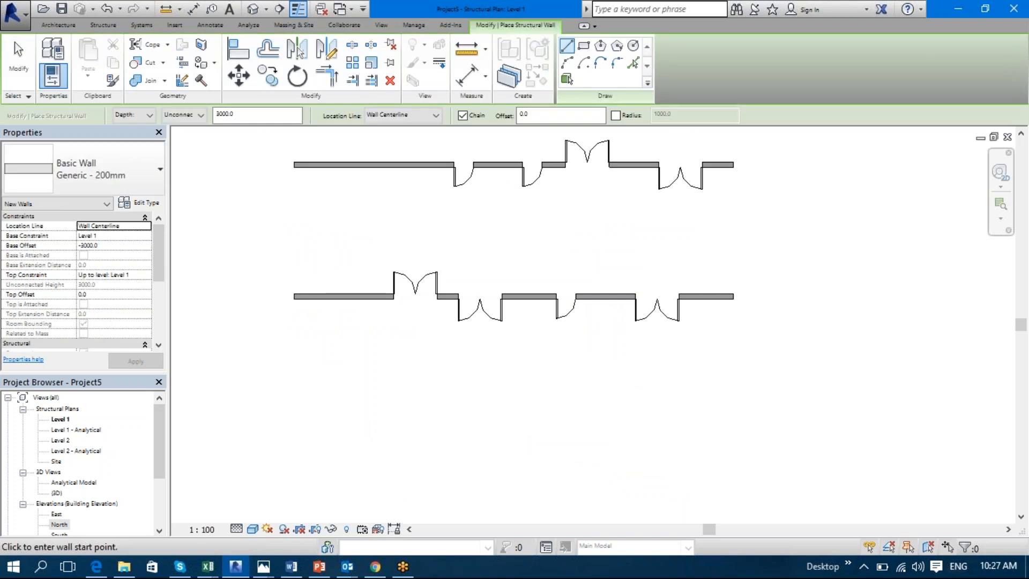
- Browse the Basic Wall types available for the structural wall and leave the command without choosing one
click(97, 160)
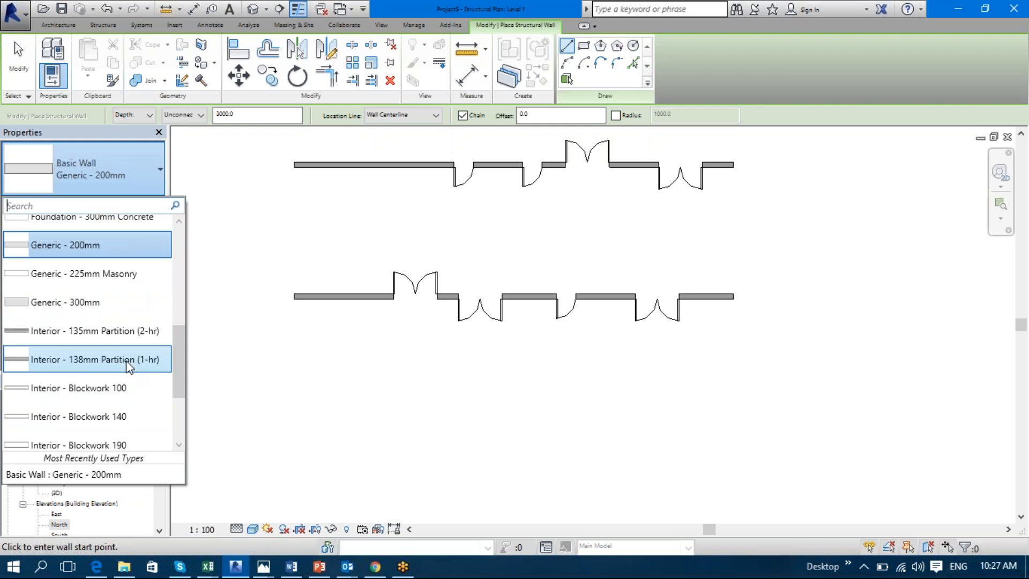
scroll(127, 366, up, 5)
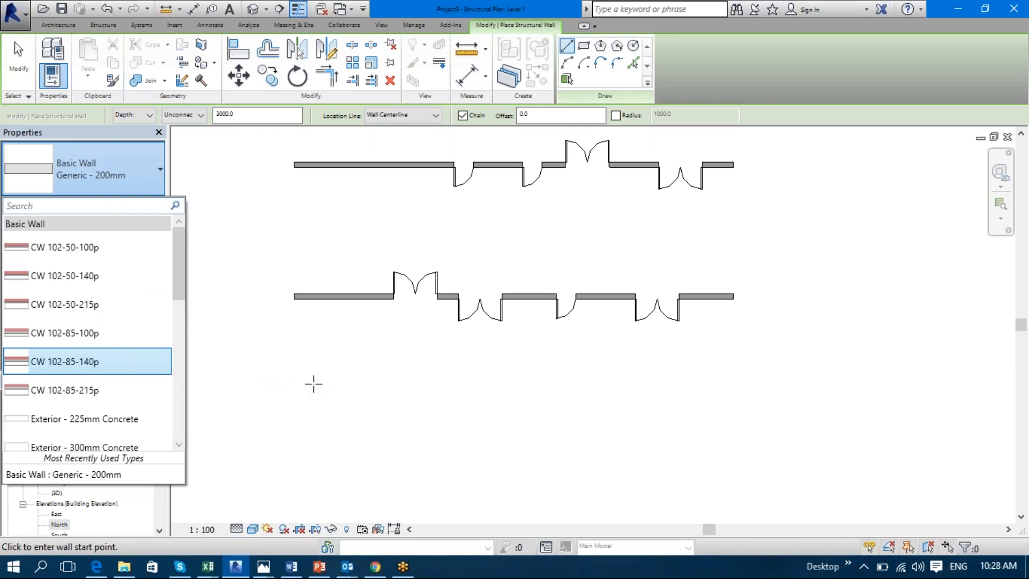
key(Escape)
key(Escape)
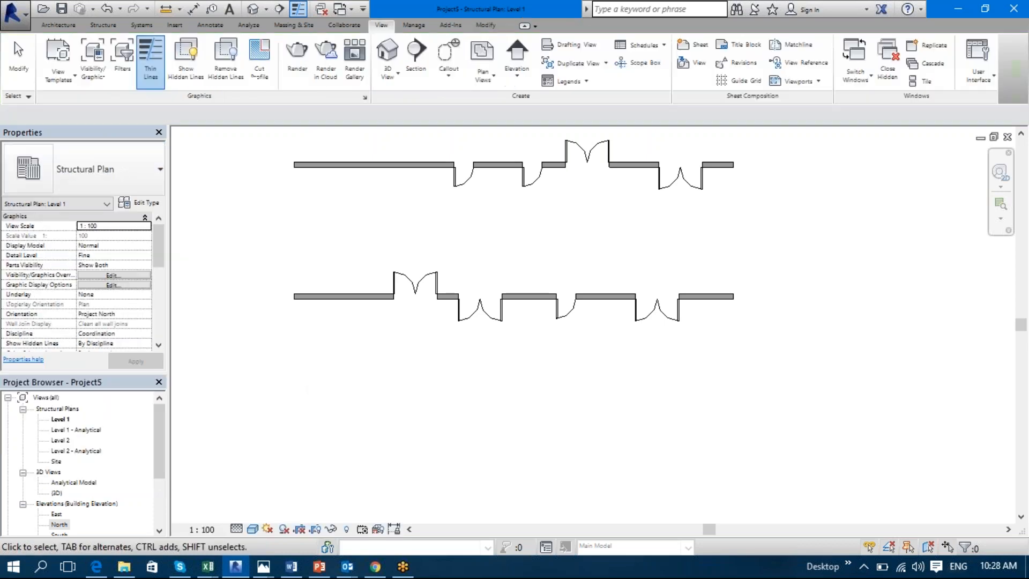
- Draw a horizontal Generic - 200mm architectural wall about 16800 mm long below the lower wall with doors
key(w)
key(a)
click(317, 384)
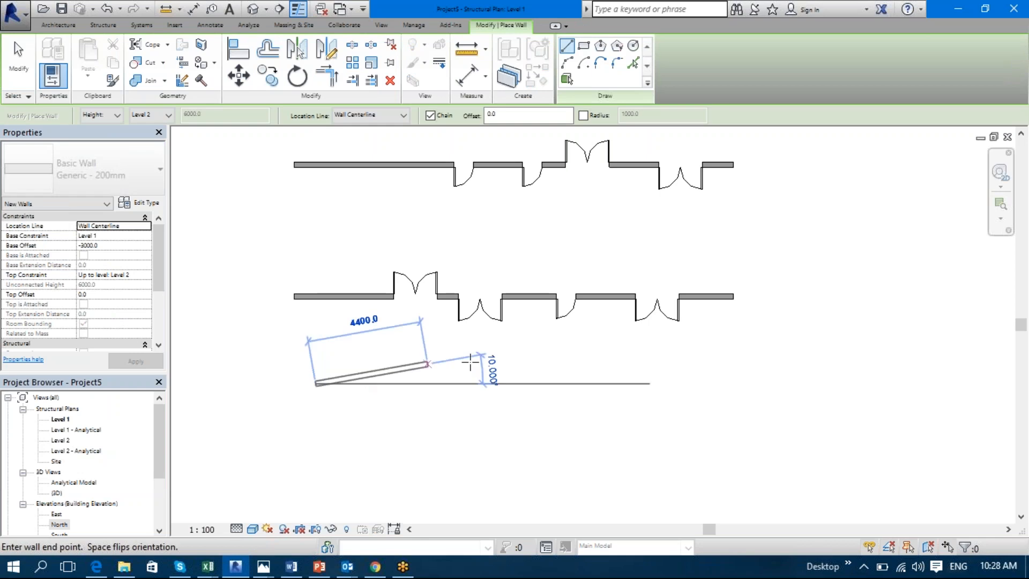
click(750, 383)
key(Escape)
key(Escape)
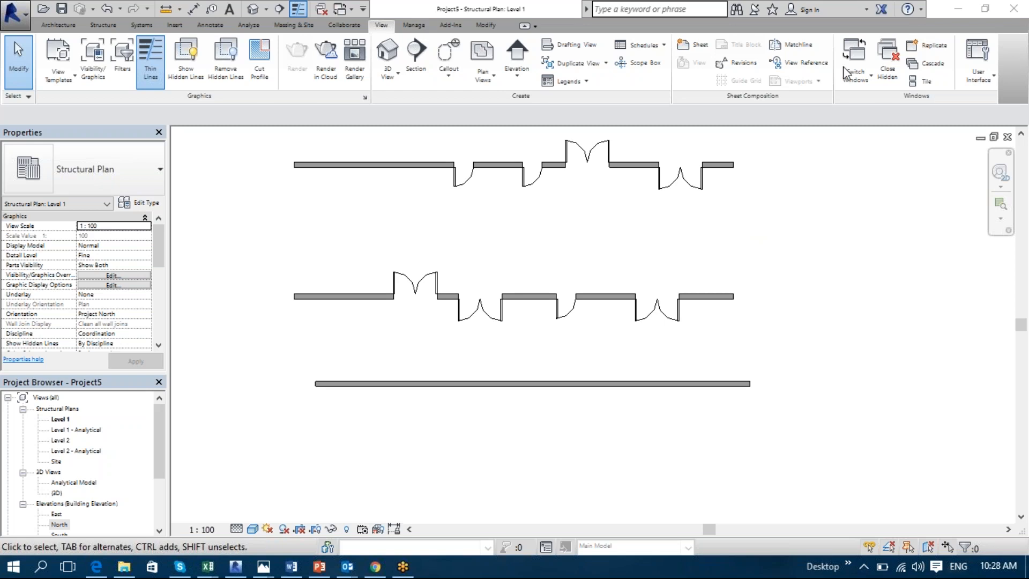
- Switch to Skype, search the contacts for the colleague's name, and open the conversation with that contact
click(191, 569)
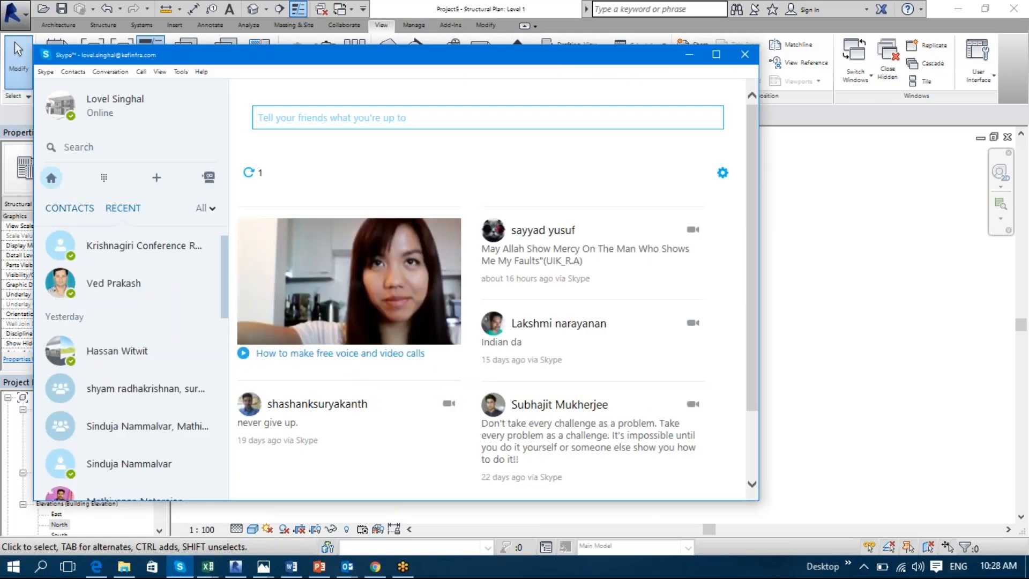
click(70, 209)
click(112, 159)
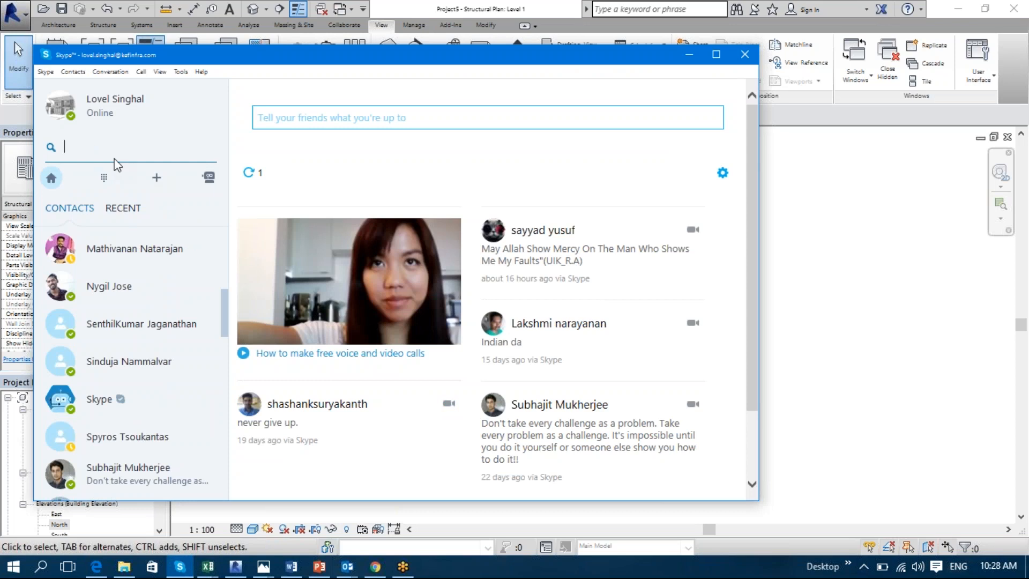
text(mad)
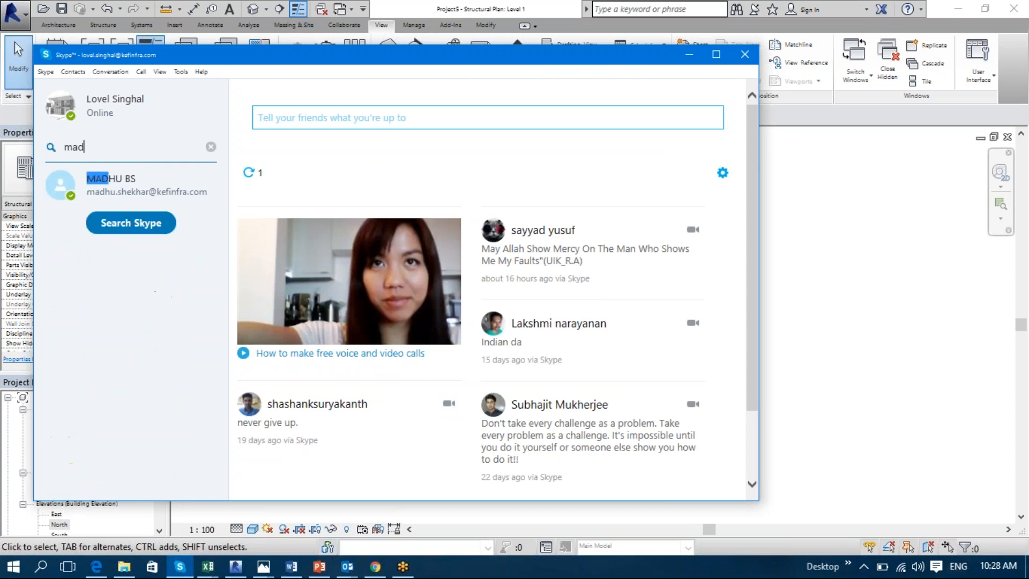
click(106, 196)
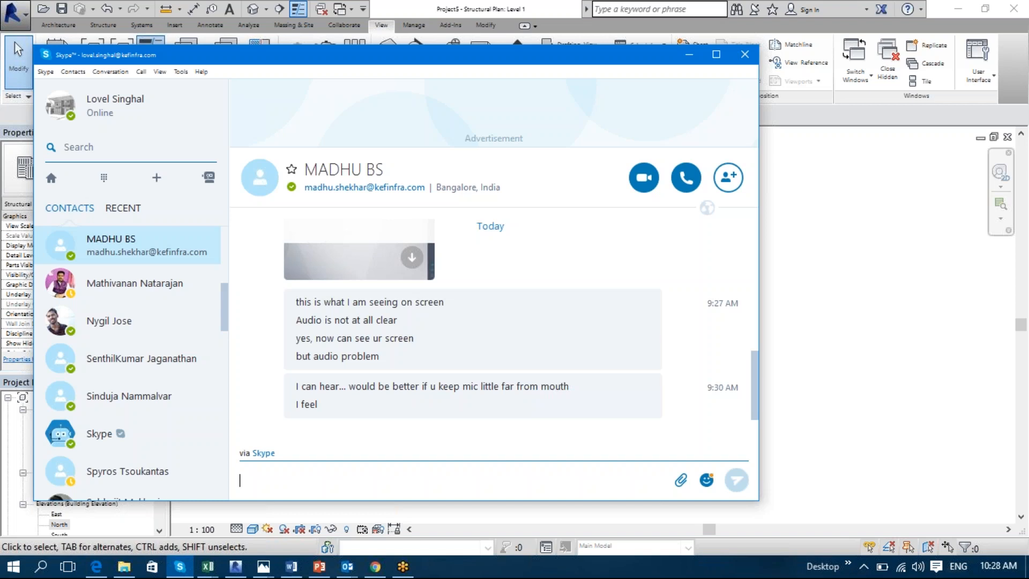
- Message the contact to ask if everything is fine, reply "no problem", and return to the Revit plan
text(madhu e)
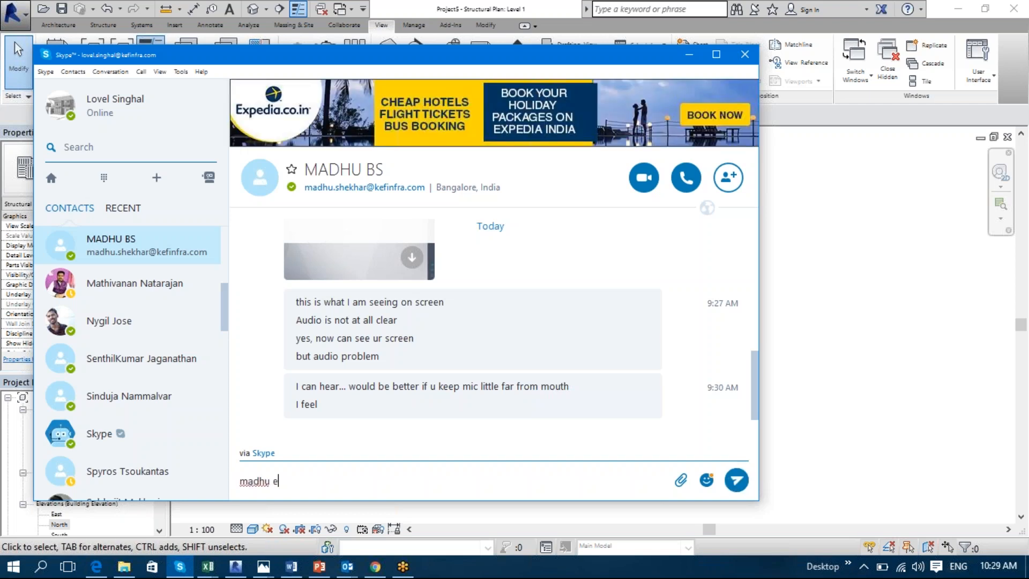
text(verything )
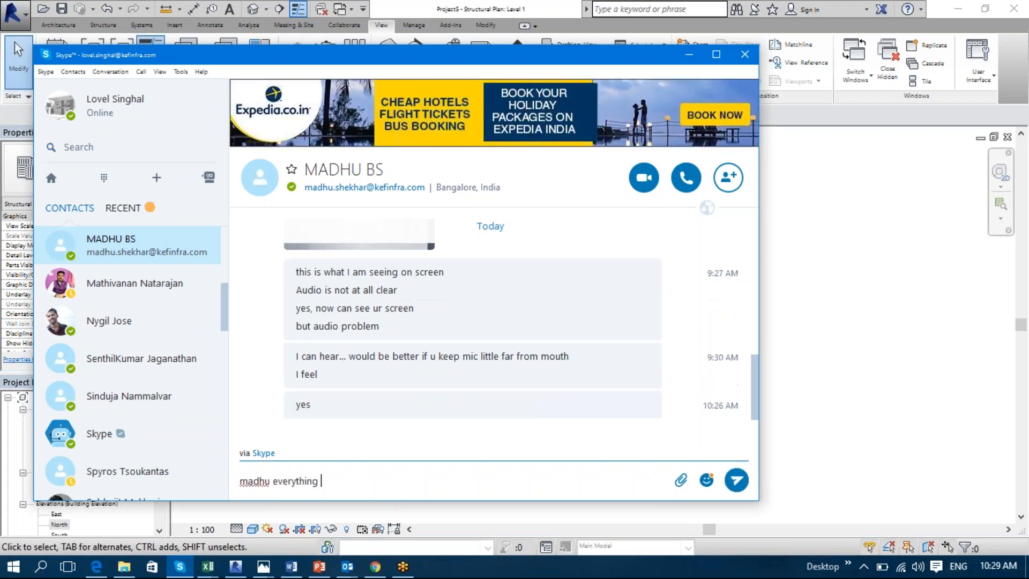
text(fine)
key(Return)
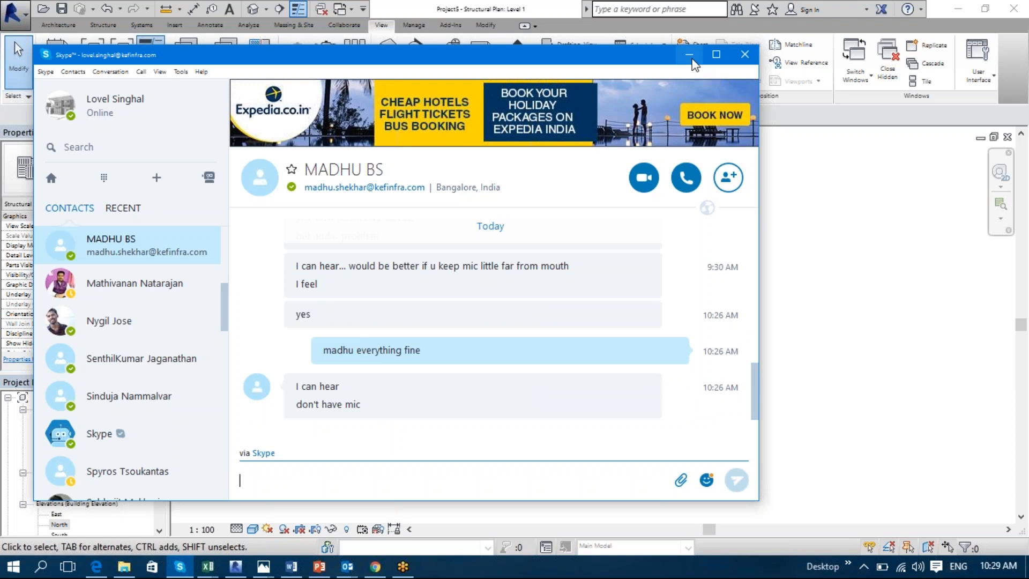
text(no pr)
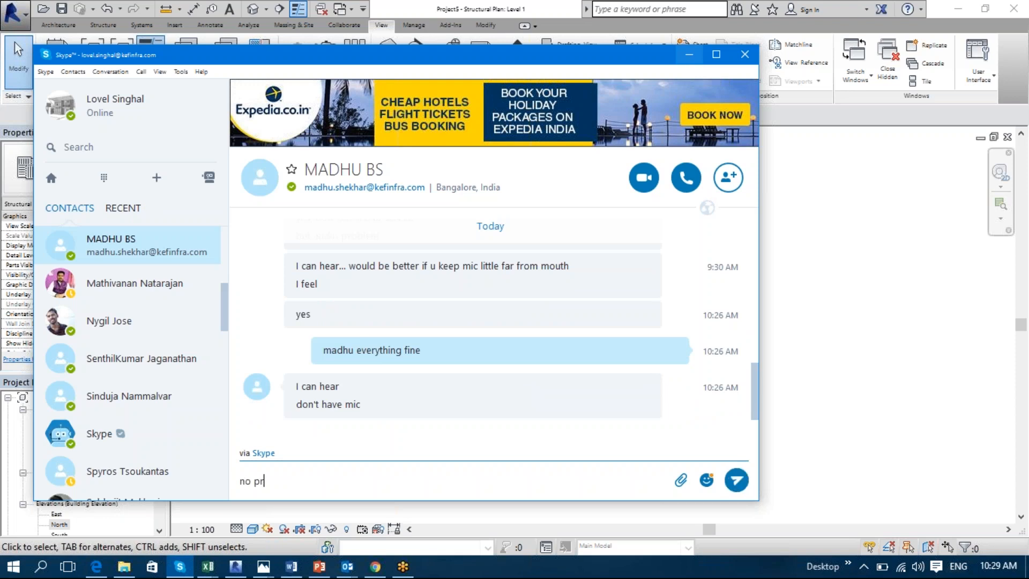
text(oblem)
key(Return)
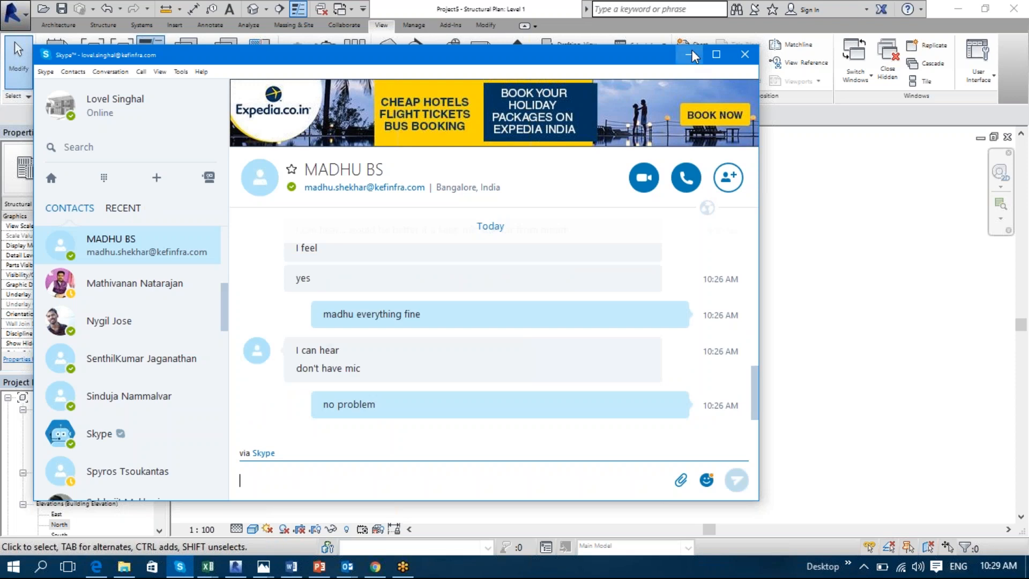
click(691, 53)
click(845, 364)
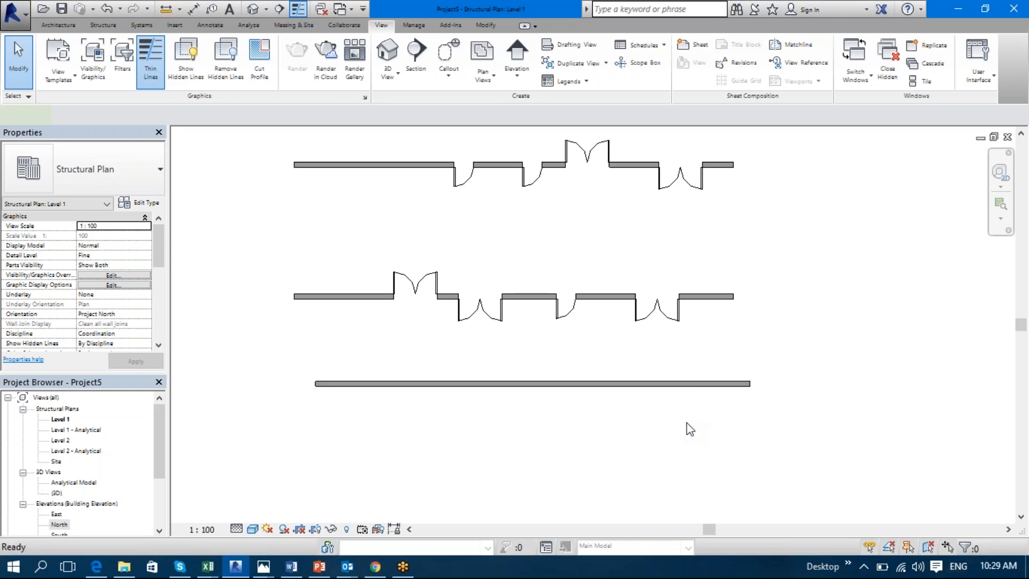
- Draw a horizontal Generic - 200mm structural wall about 16800 mm long, about 1500 mm below the new architectural wall
key(w)
key(a)
click(316, 427)
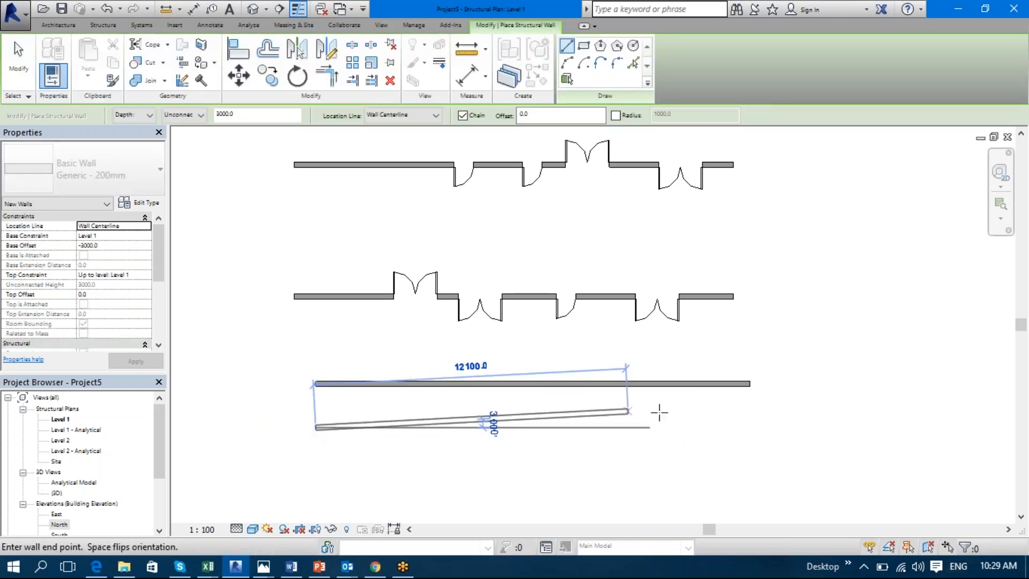
click(749, 428)
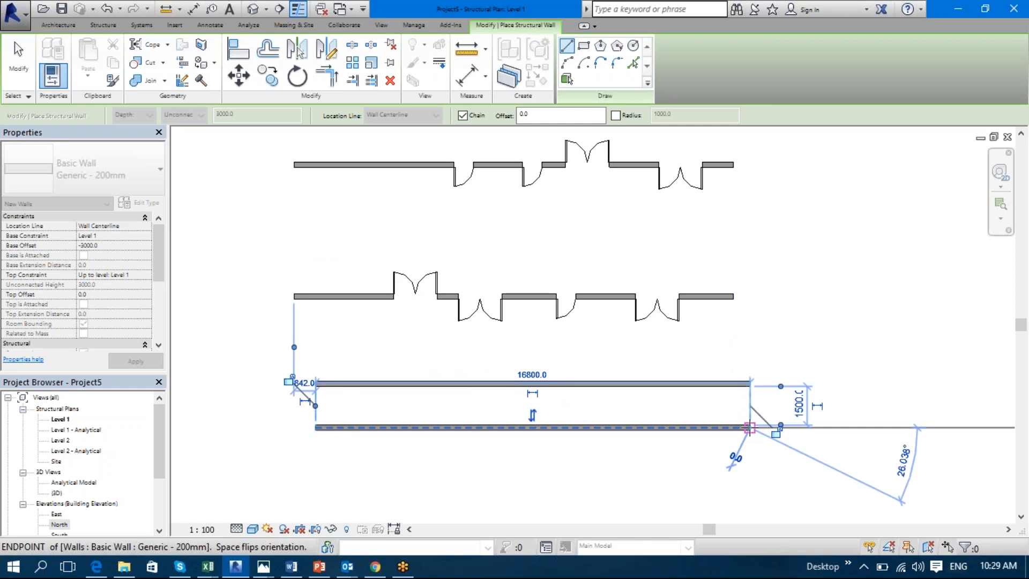
key(Escape)
key(Escape)
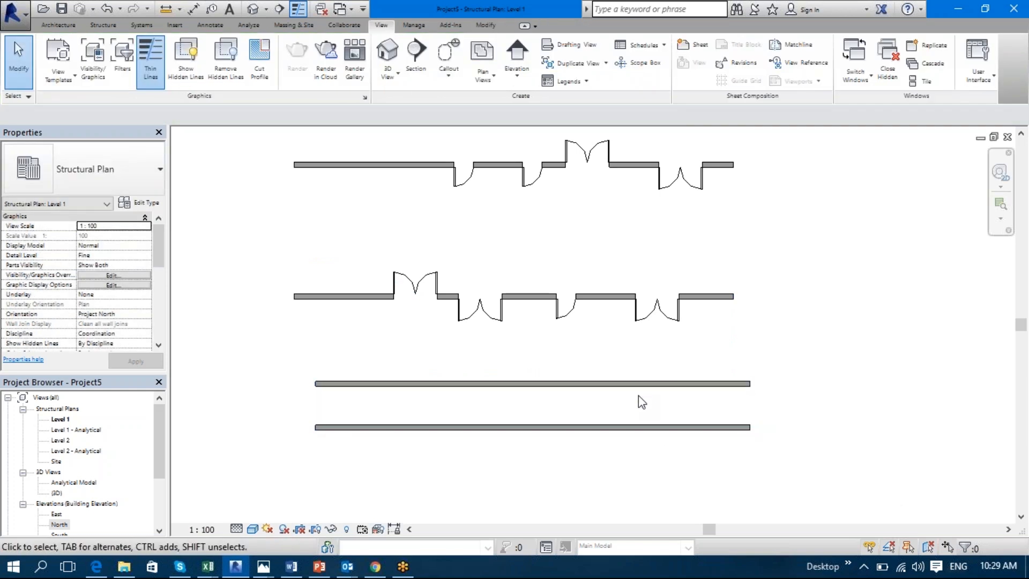
- Select the new architectural wall and the new structural wall in turn to compare their properties and available modification tools
click(648, 385)
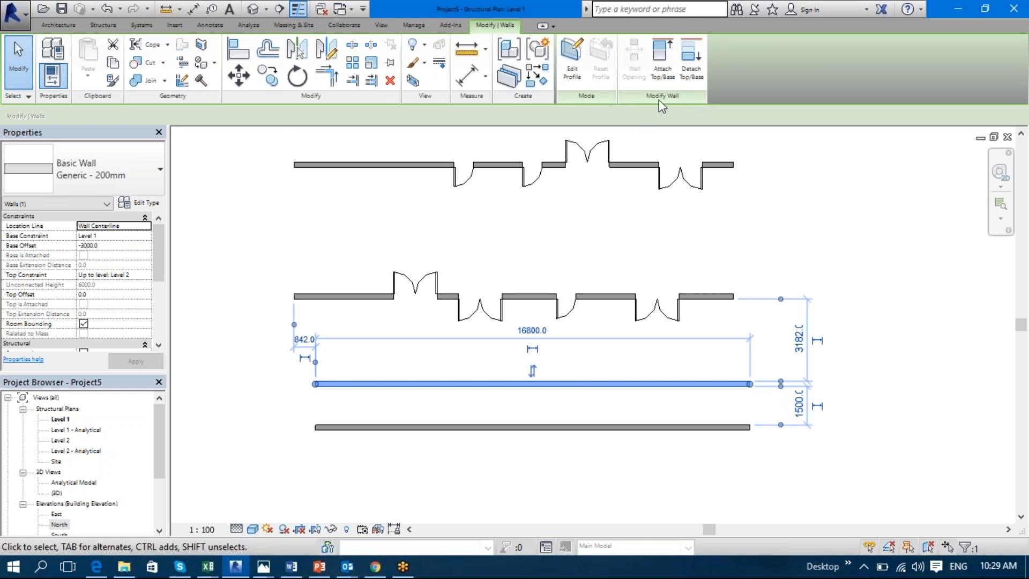
click(639, 429)
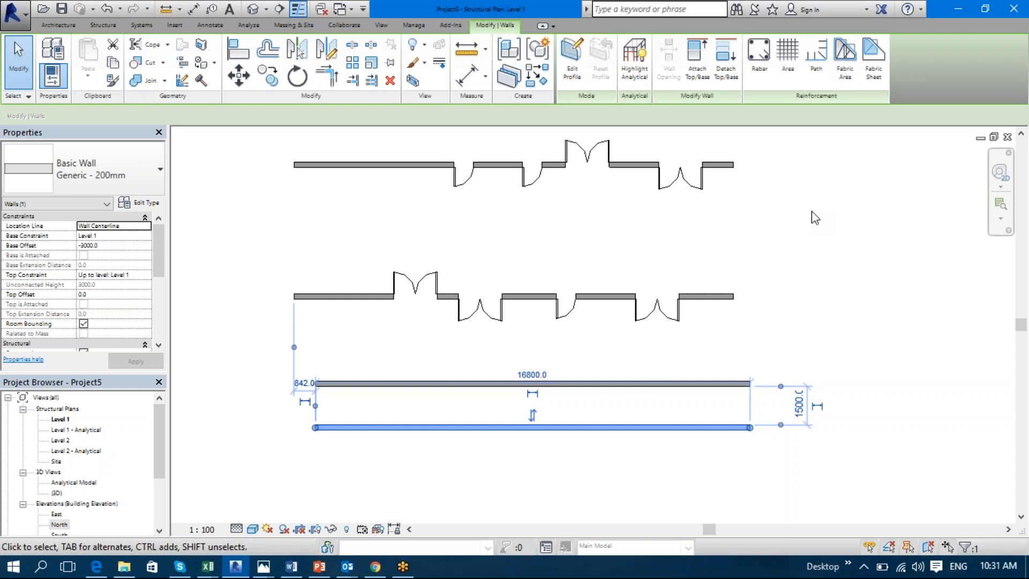
click(815, 217)
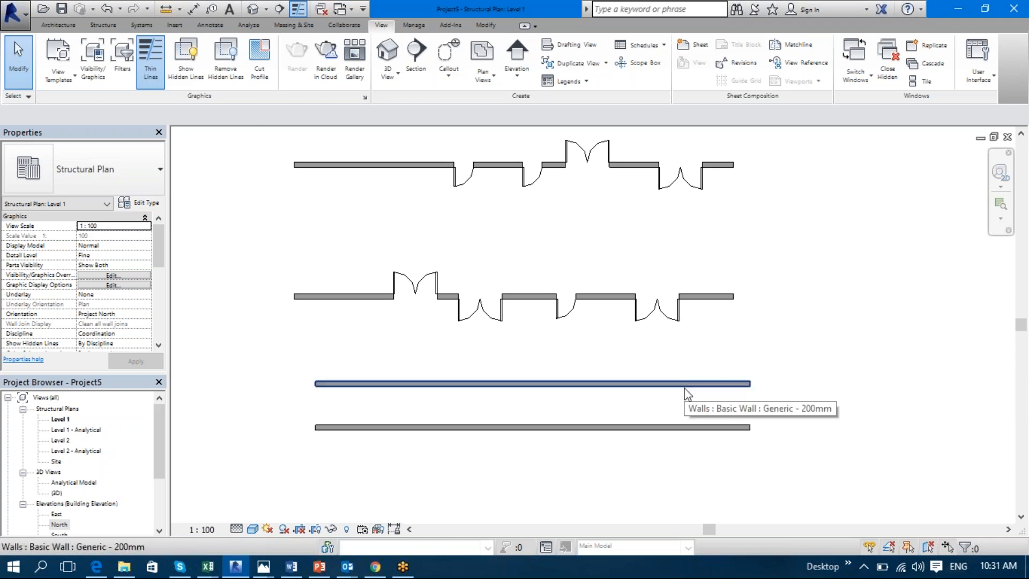
- Delete the two new door-less walls below the walls with doors
drag(676, 461, 670, 373)
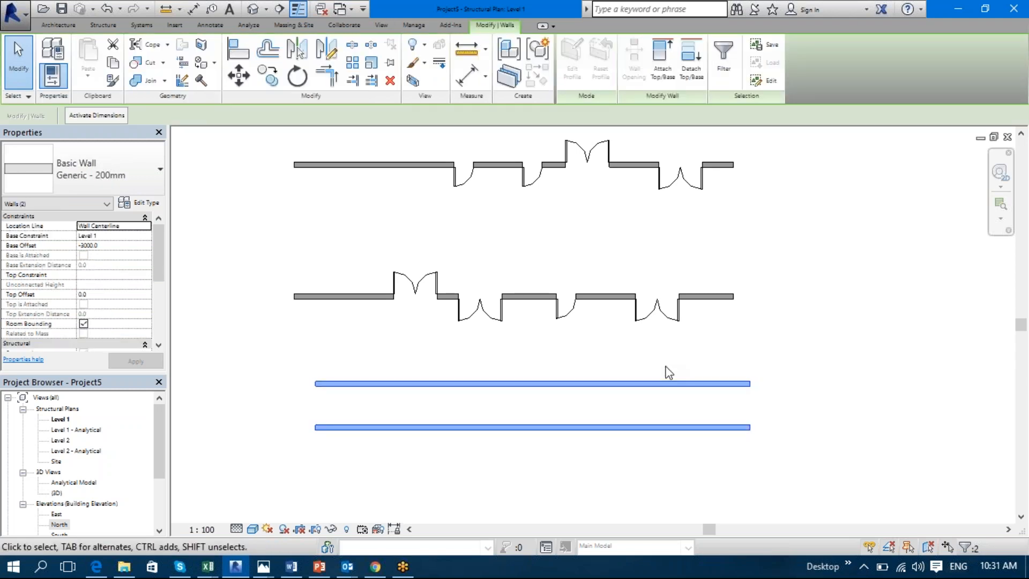
key(d)
key(e)
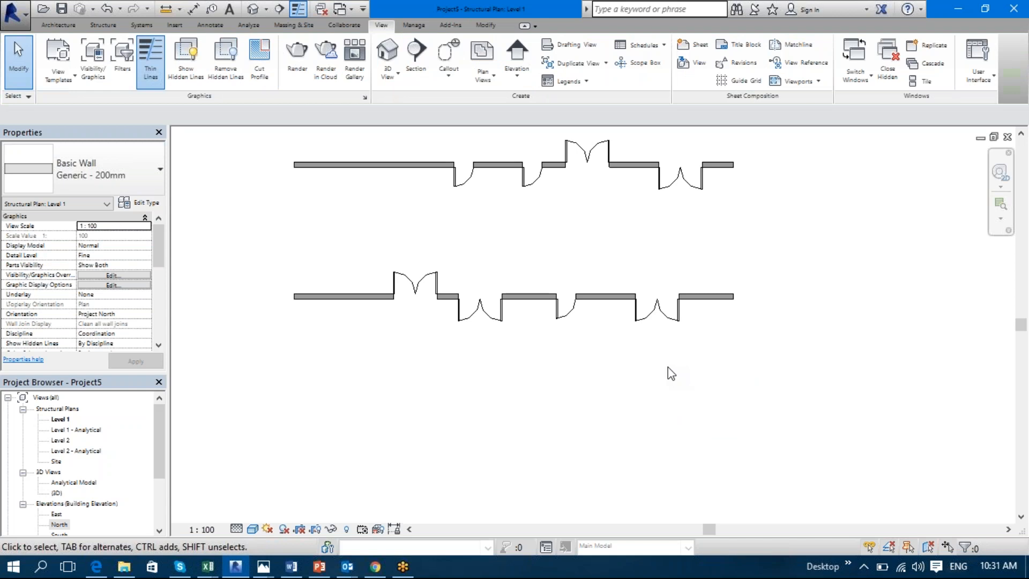
scroll(677, 410, down, 2)
mouse_move(676, 409)
middle_down()
mouse_move(677, 448)
mouse_move(673, 413)
middle_up()
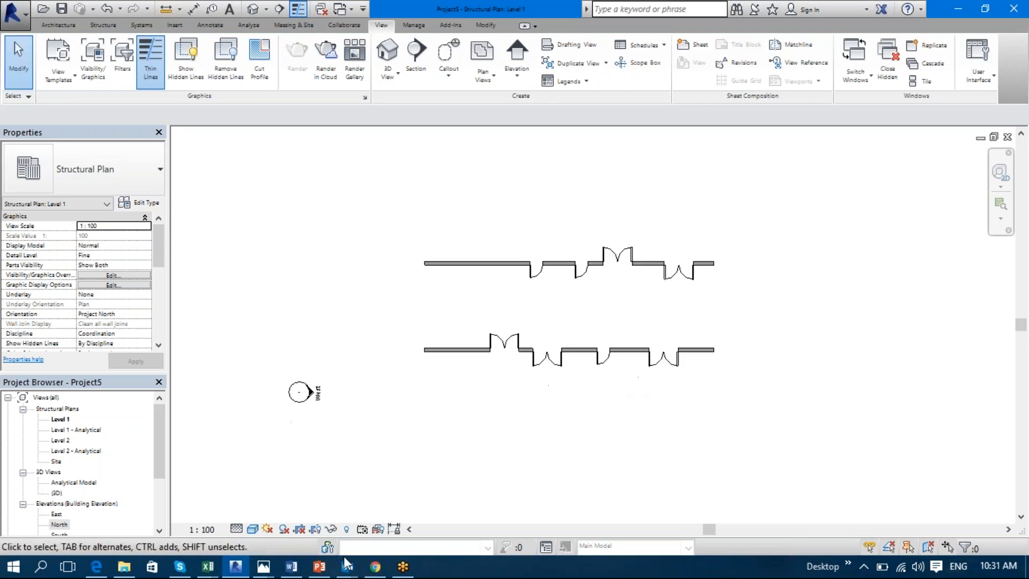
- Switch to the Curriculum 2 workbook in Excel and select the Project Browser topic in cell C14 of the Interface sheet
mouse_move(201, 567)
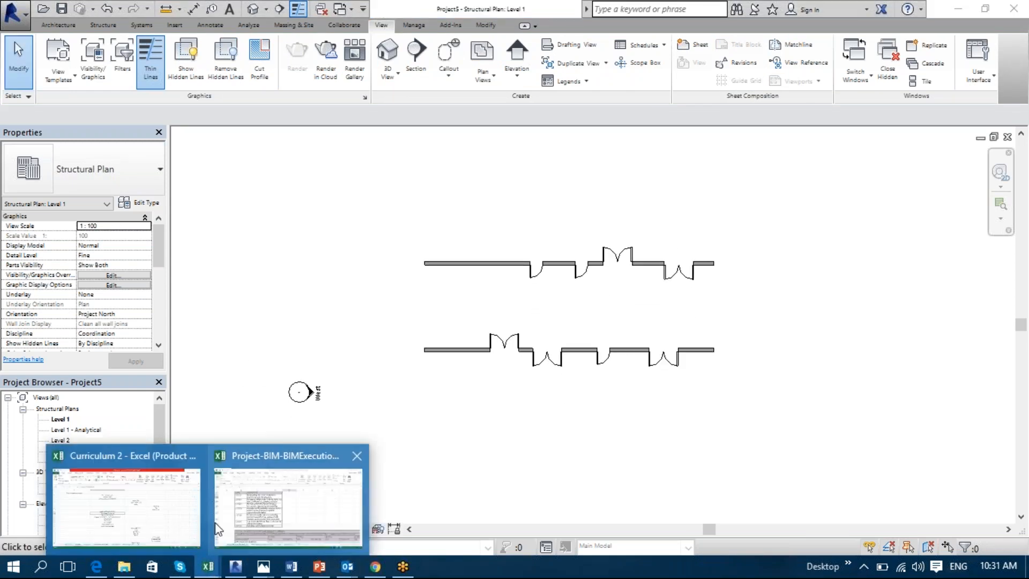
click(186, 526)
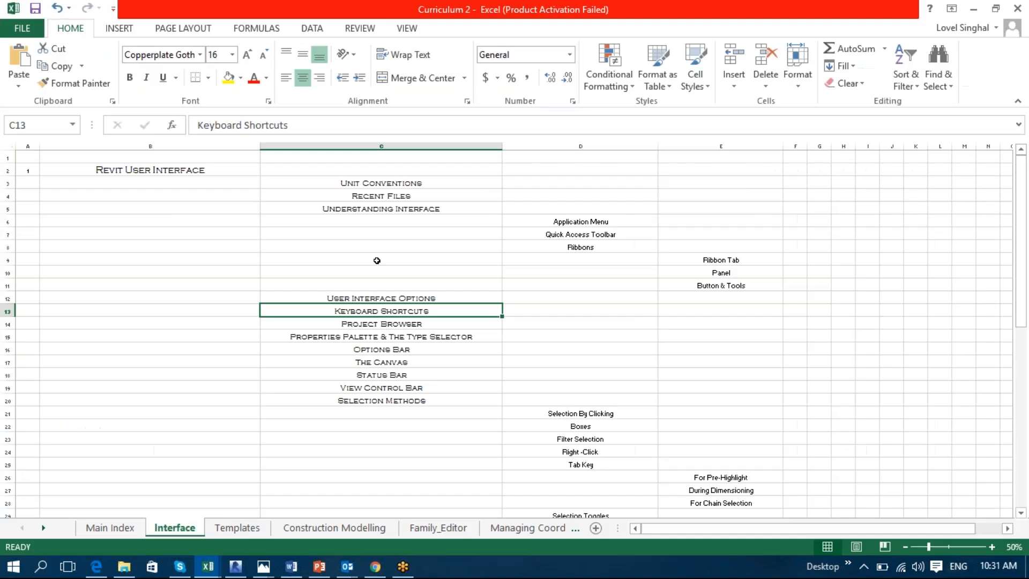
click(438, 323)
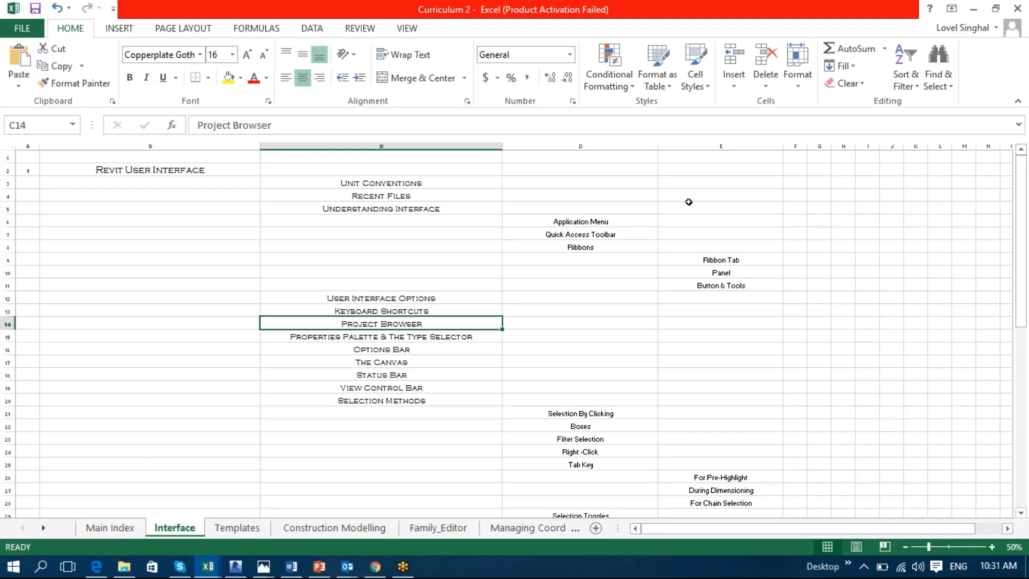
- Switch to Revit and dock the Project Browser above the drawing area, resizing it so the Level 1 plan stays visible below
click(974, 8)
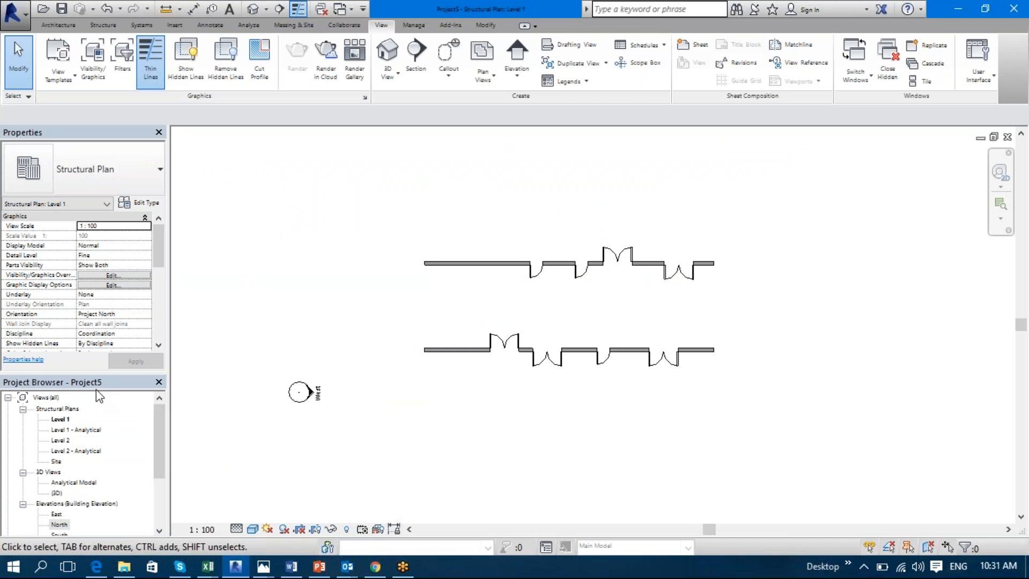
drag(466, 129, 465, 127)
drag(448, 291, 416, 504)
click(229, 275)
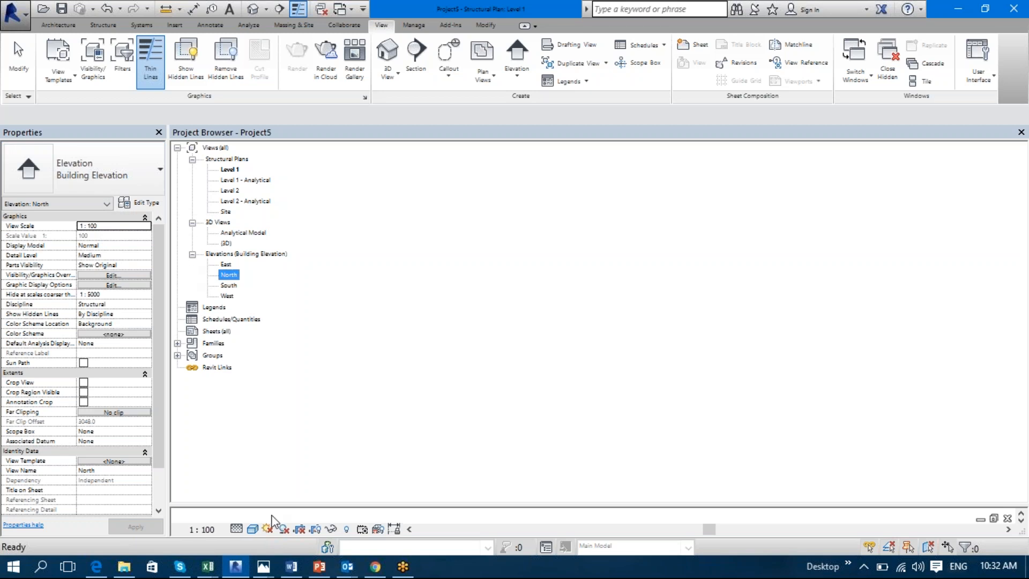
drag(301, 508, 300, 393)
click(299, 476)
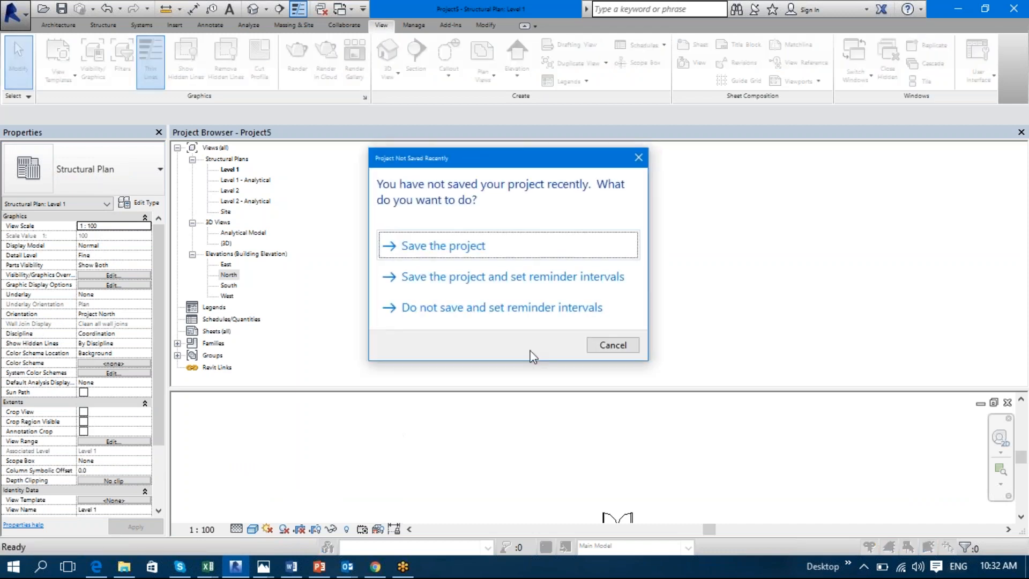
- Dismiss the save reminder and start the Door tool to review the door families and sizes available for placement
click(620, 346)
key(d)
key(r)
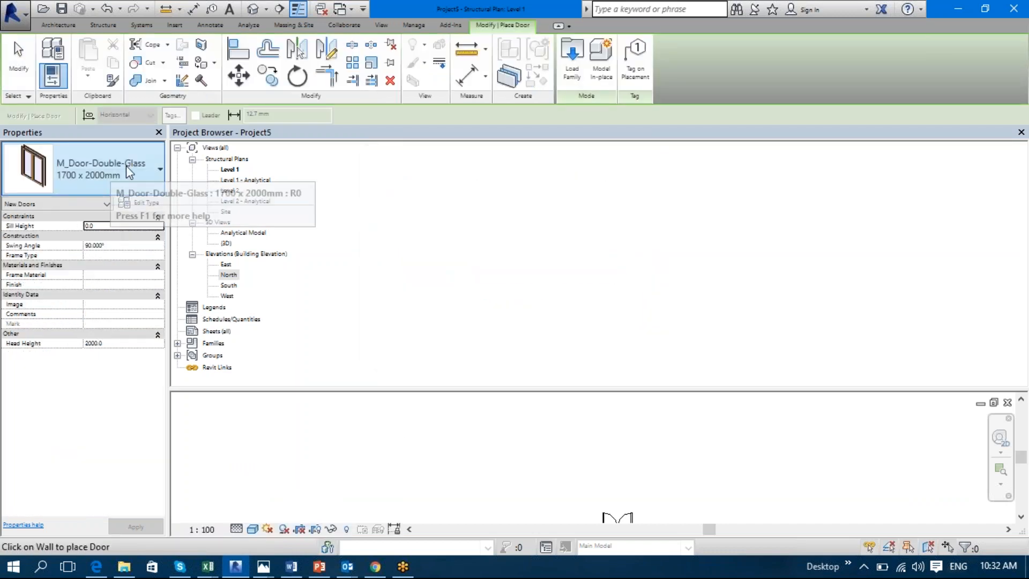
click(127, 166)
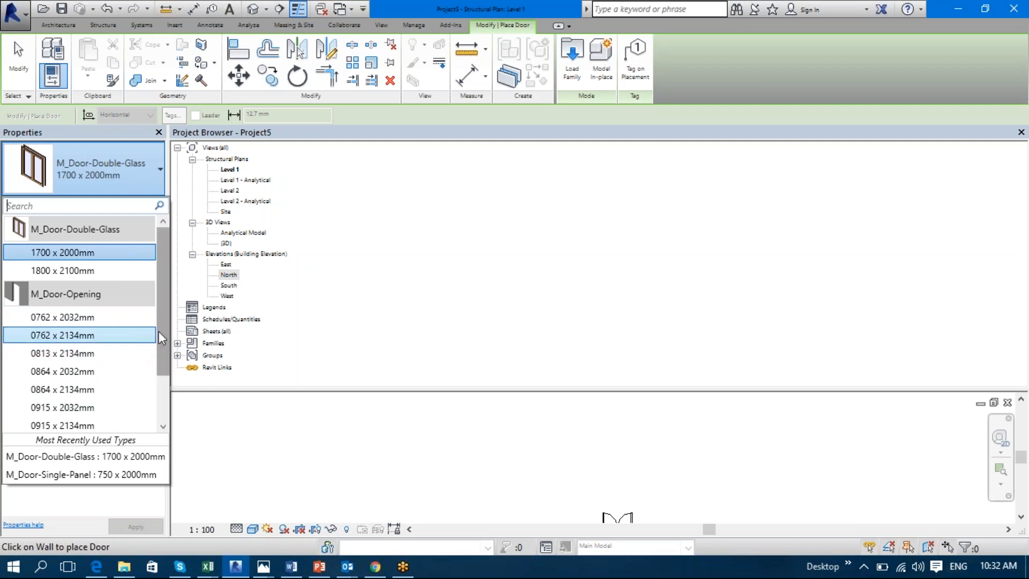
mouse_move(165, 343)
mouse_down()
mouse_move(172, 394)
mouse_move(169, 339)
mouse_up()
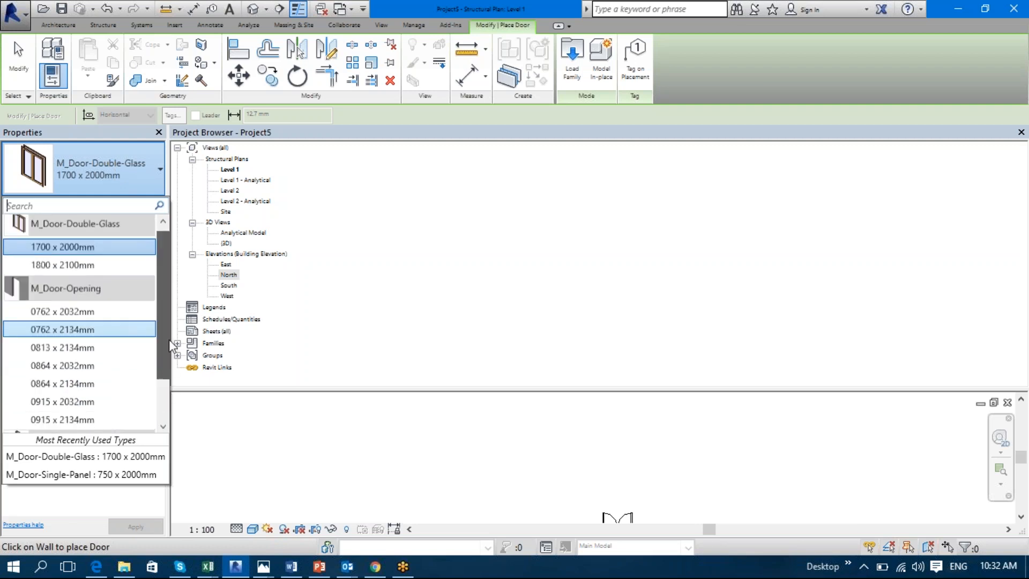
click(449, 310)
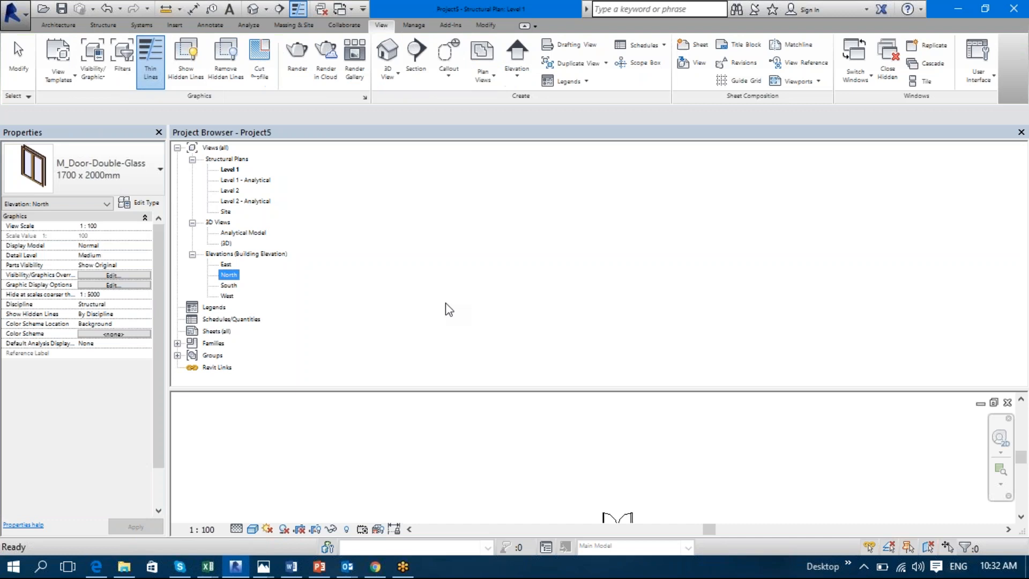
- Expand Families and Doors in the Project Browser and delete the M_Door-Opening family from the project
click(177, 344)
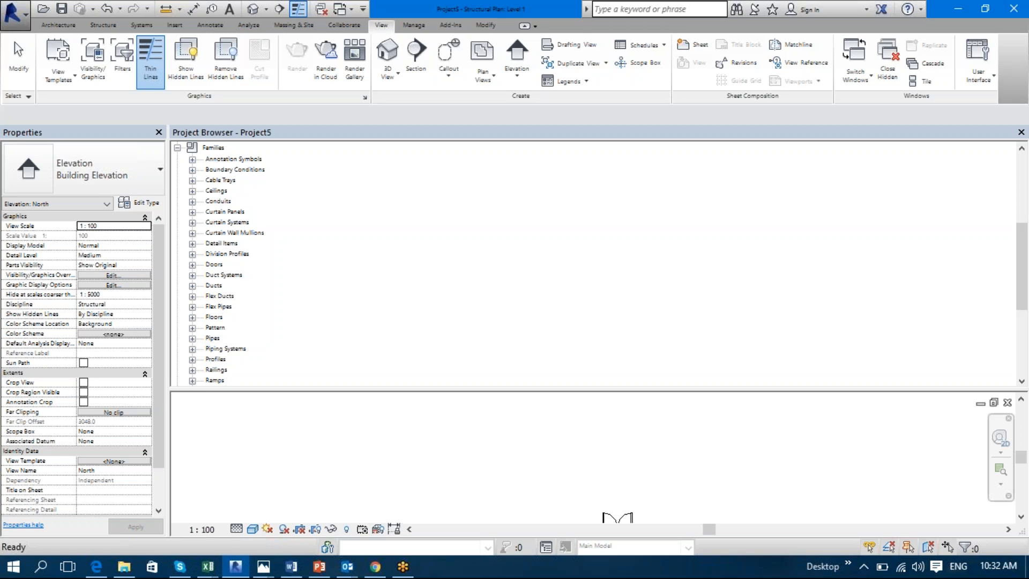
click(193, 265)
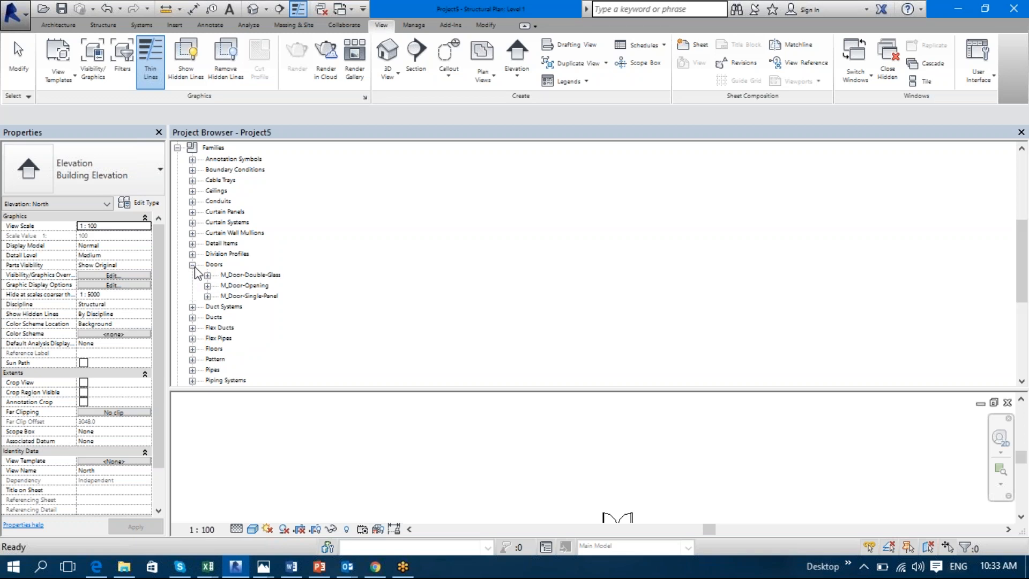
click(236, 275)
right_click(240, 274)
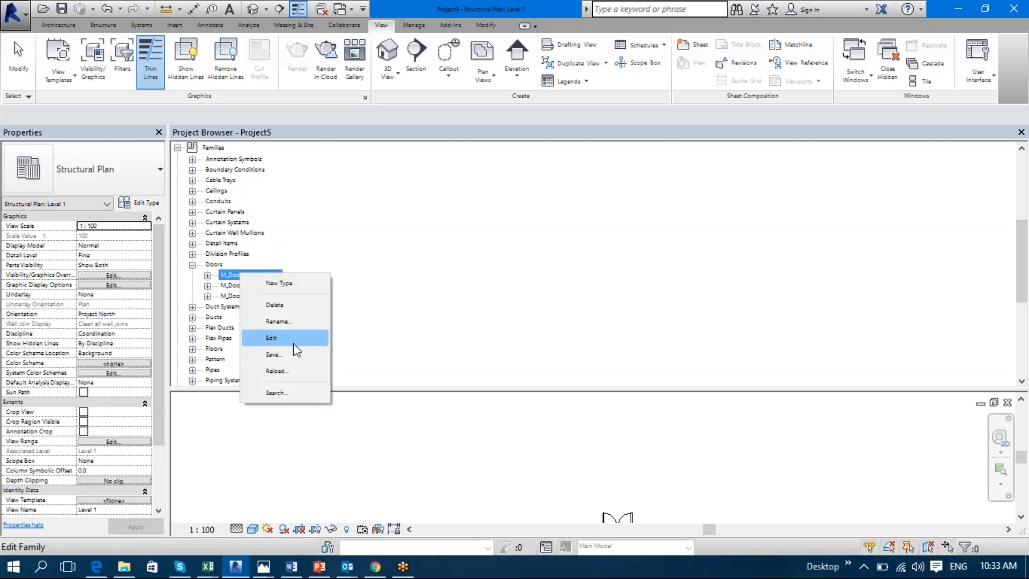
click(229, 286)
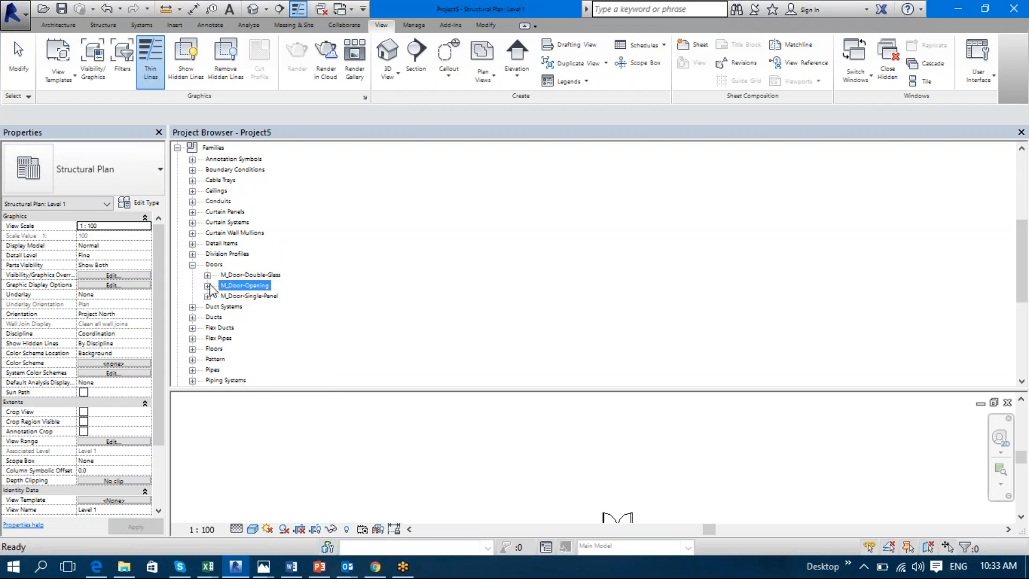
click(208, 286)
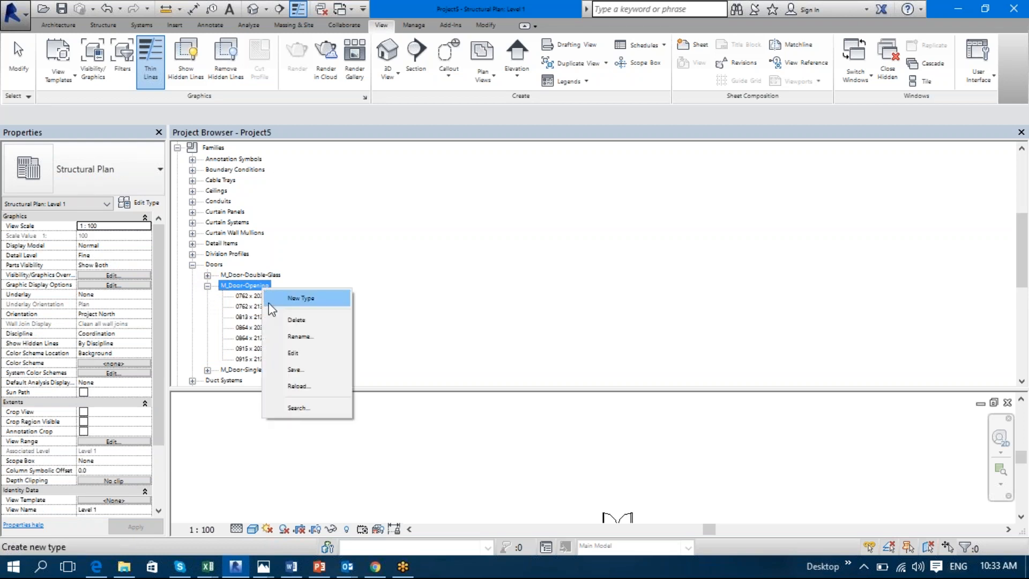
click(308, 321)
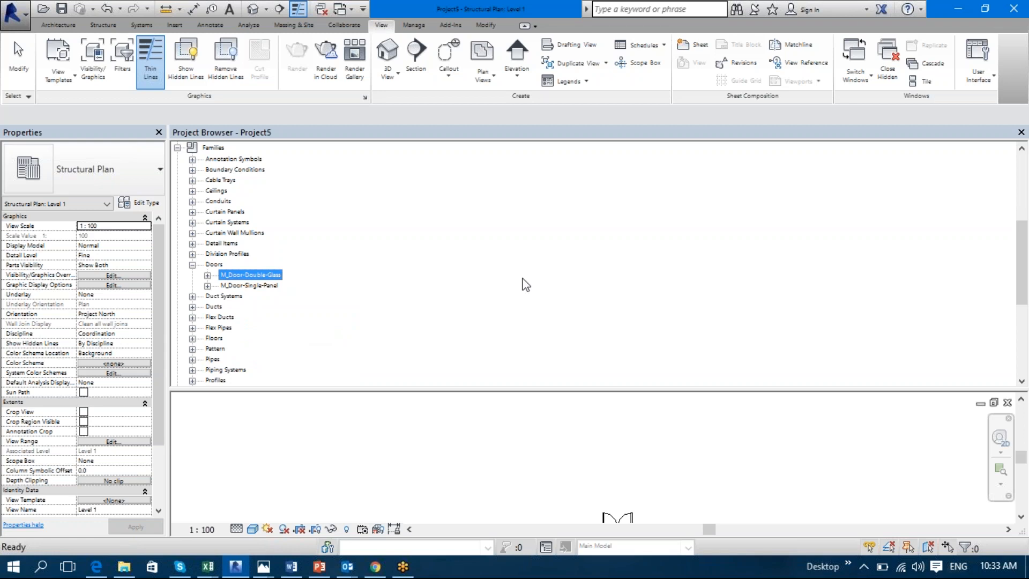
- Reduce the Project Browser's height to reveal both walls, and check the Door tool's list of available types before leaving the tool
drag(740, 382, 730, 261)
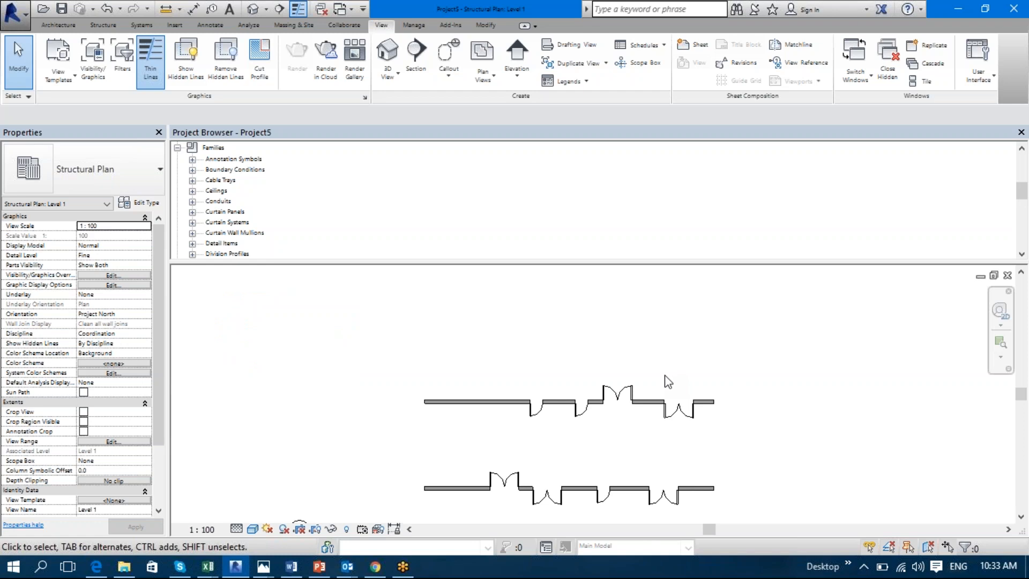
key(d)
key(r)
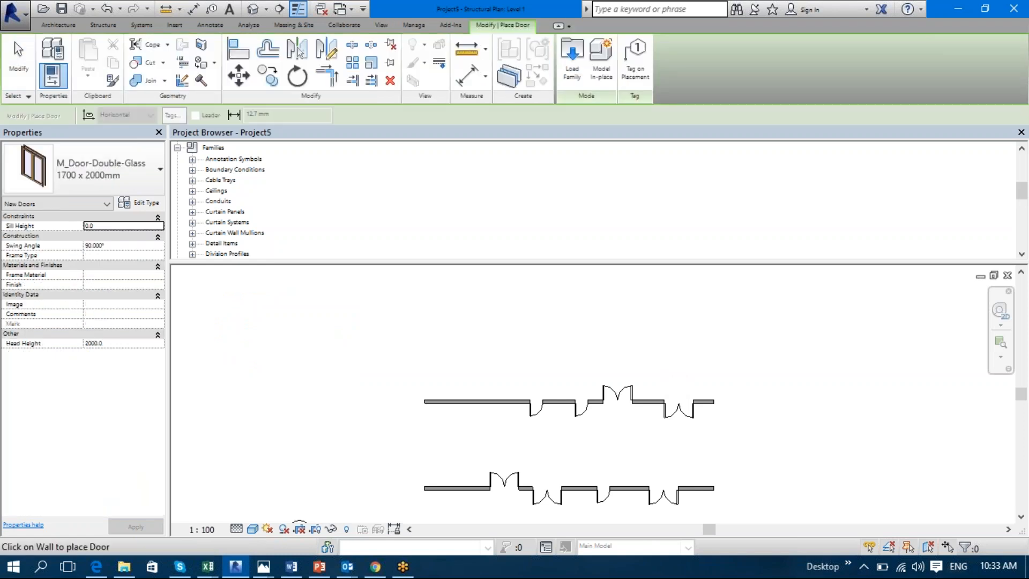
click(116, 167)
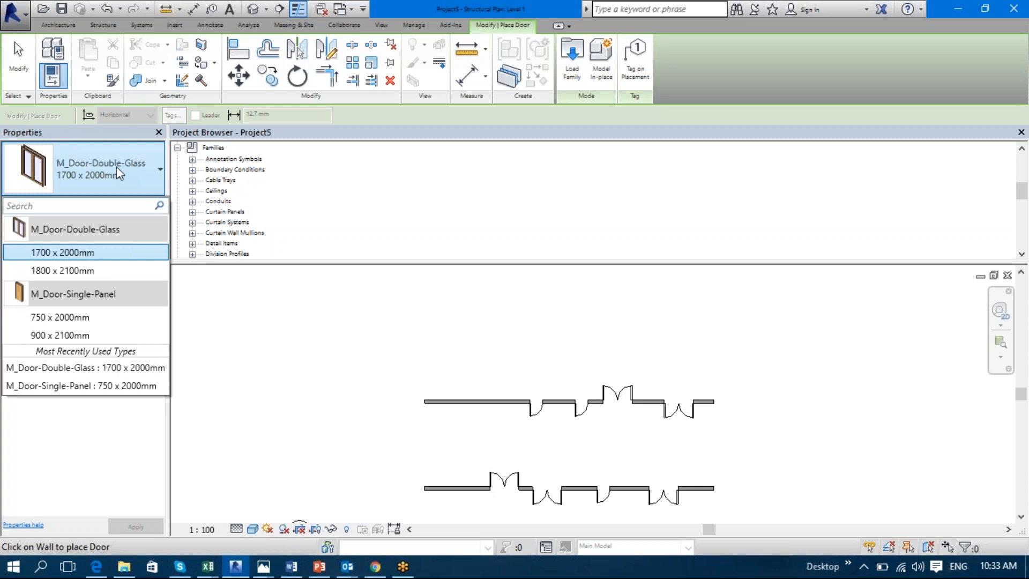
click(117, 166)
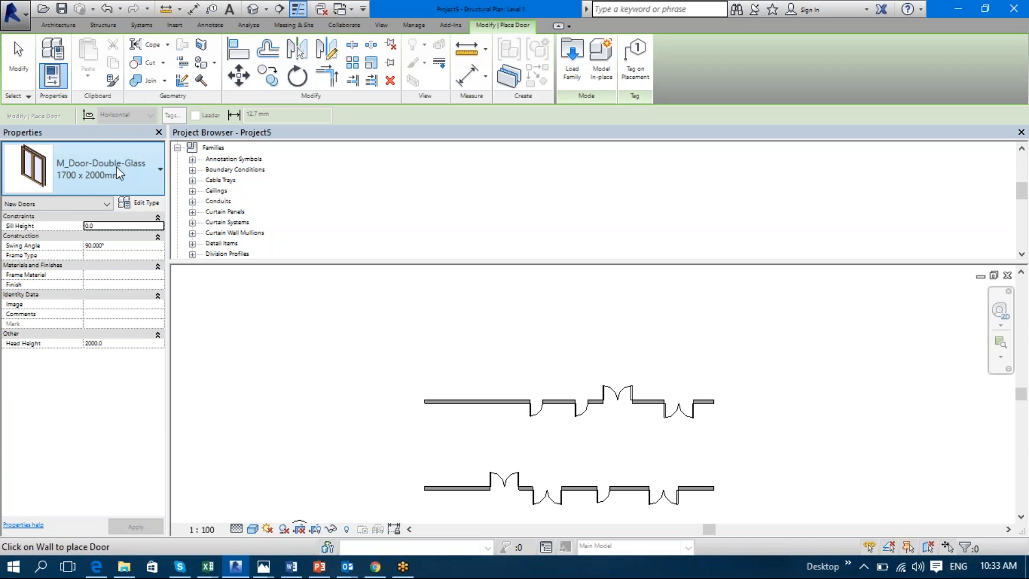
key(Escape)
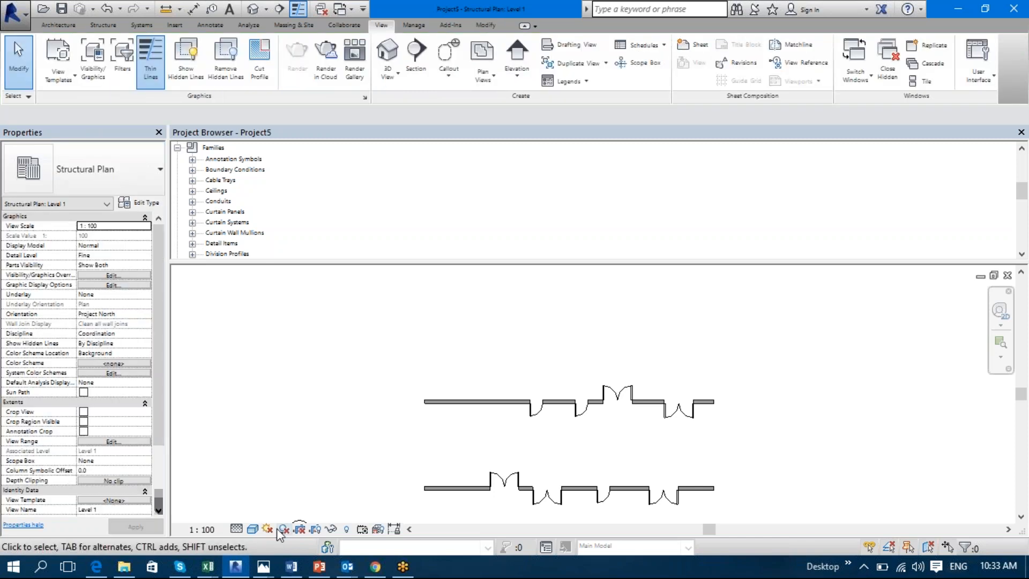
- Switch to the Curriculum 2 workbook in Excel and go through the Interface topics from Properties Palette & The Type Selector to Selection Methods
click(208, 566)
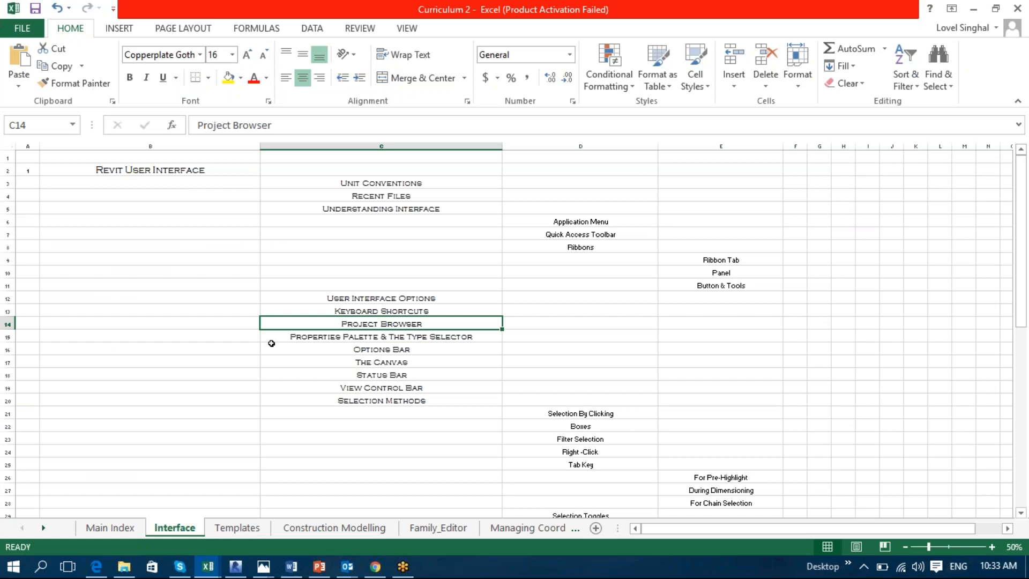
click(273, 347)
click(278, 336)
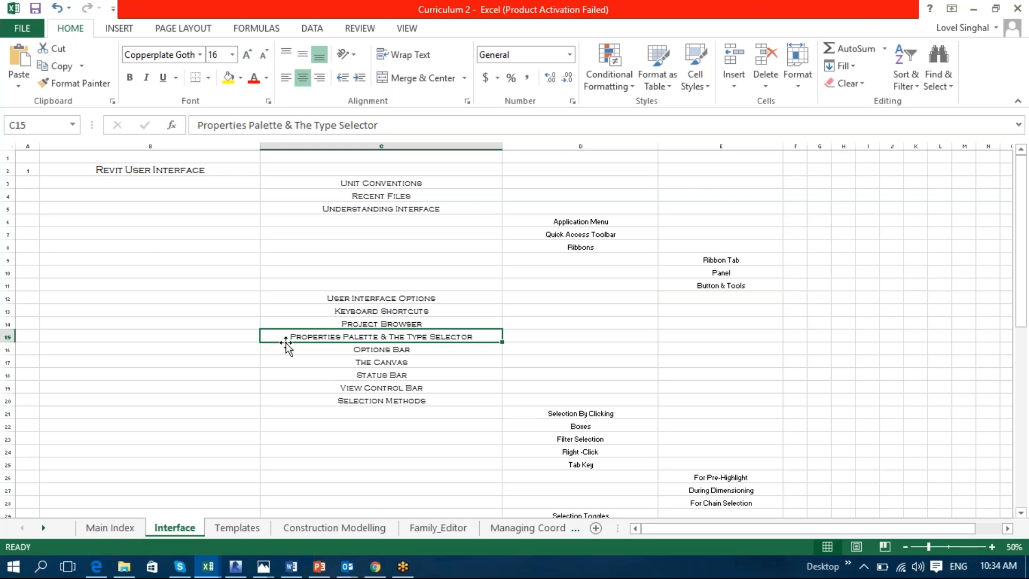
click(292, 349)
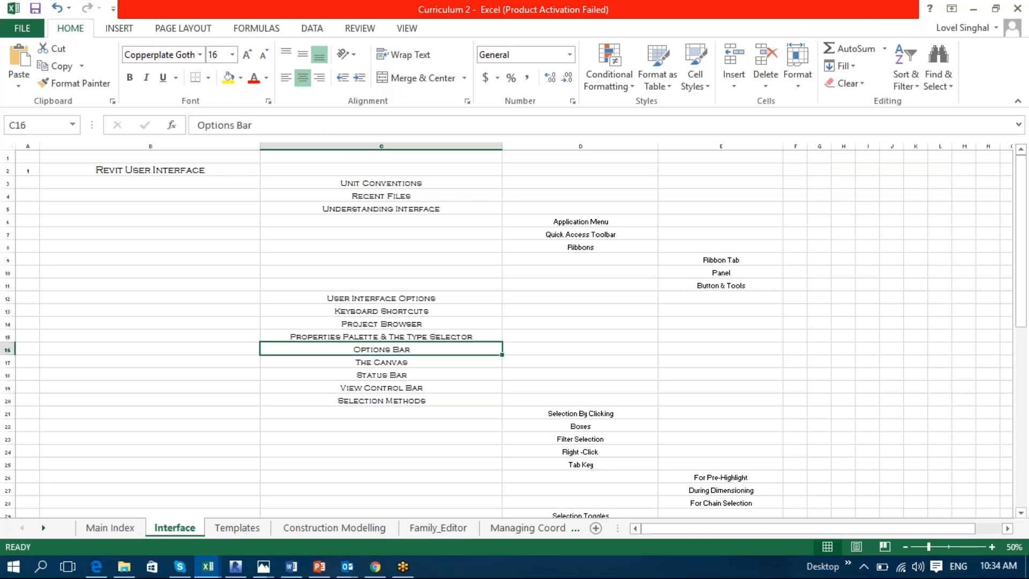
click(338, 366)
click(337, 376)
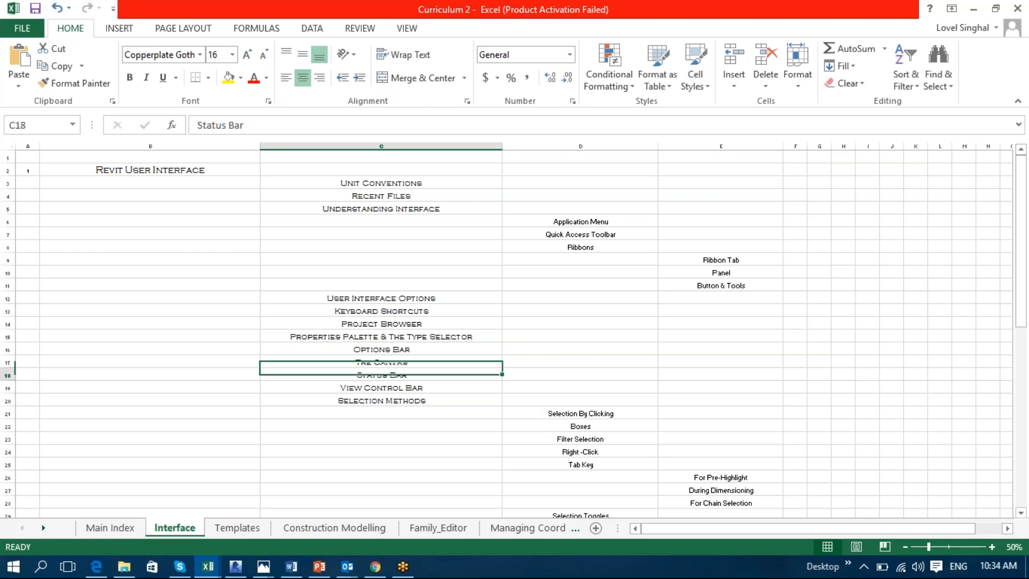
click(330, 388)
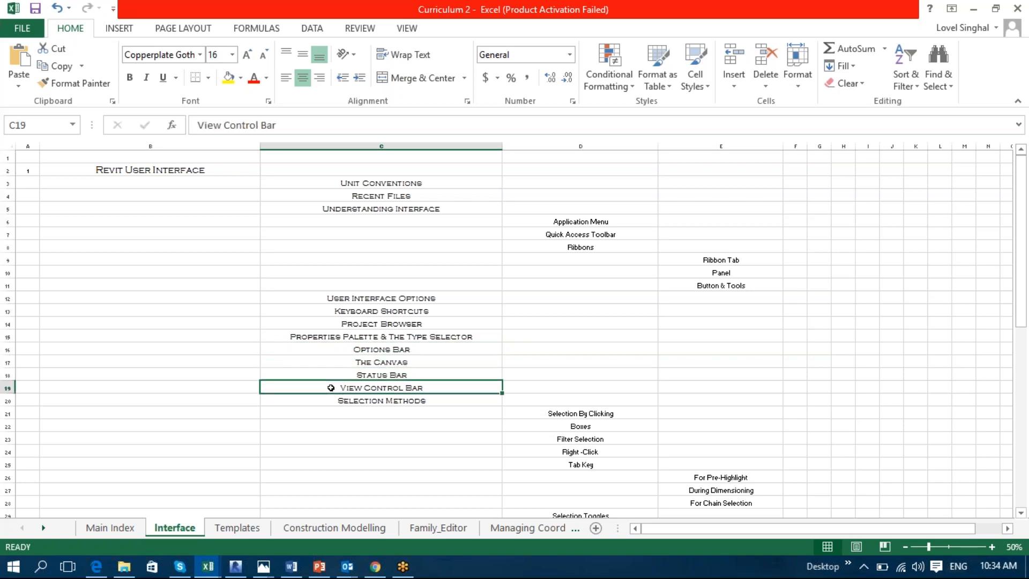
click(323, 401)
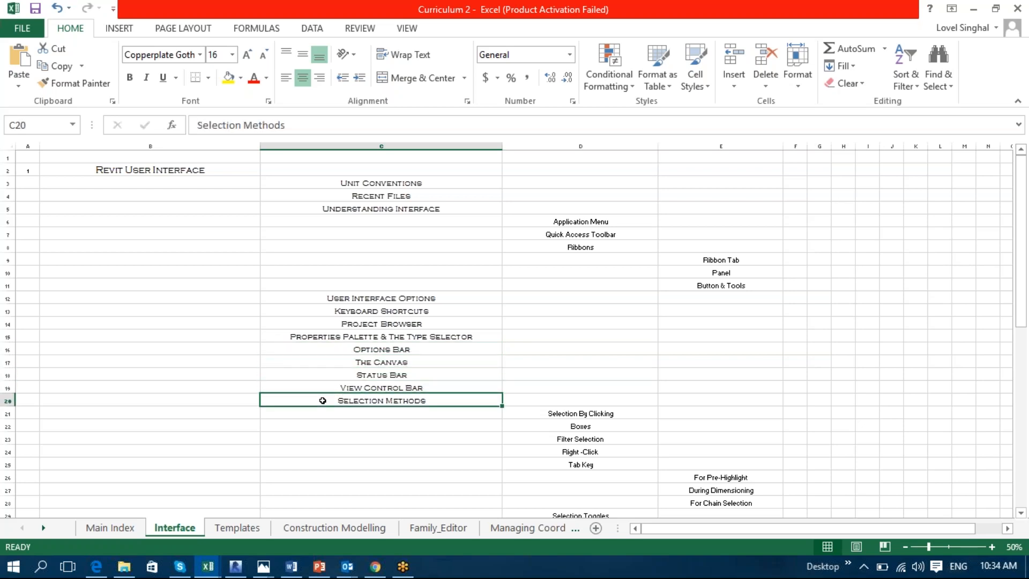
- Return to the Level 1 structural plan in Revit and zoom out around the two walls with doors
click(974, 10)
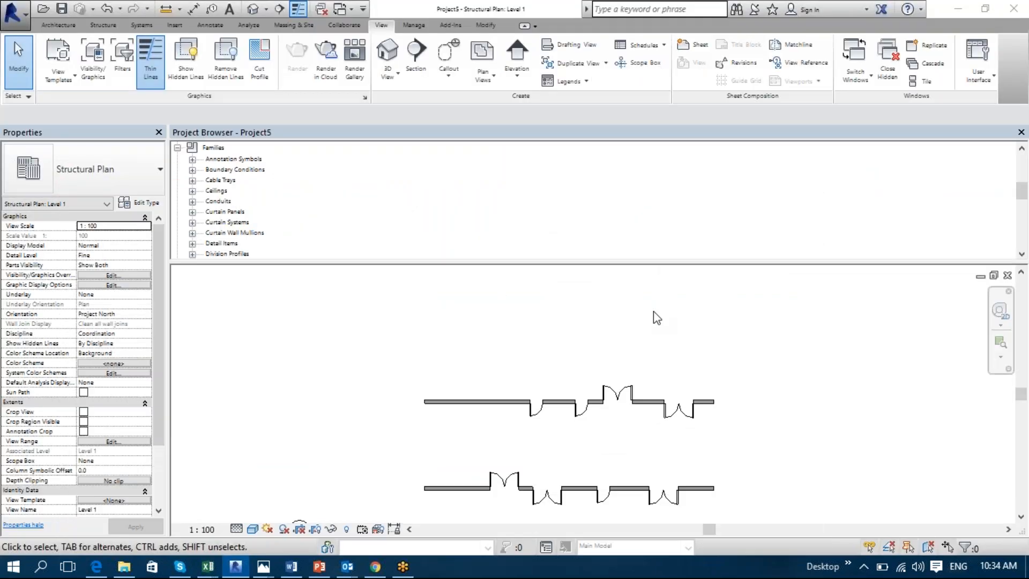
click(441, 349)
scroll(441, 349, down, 4)
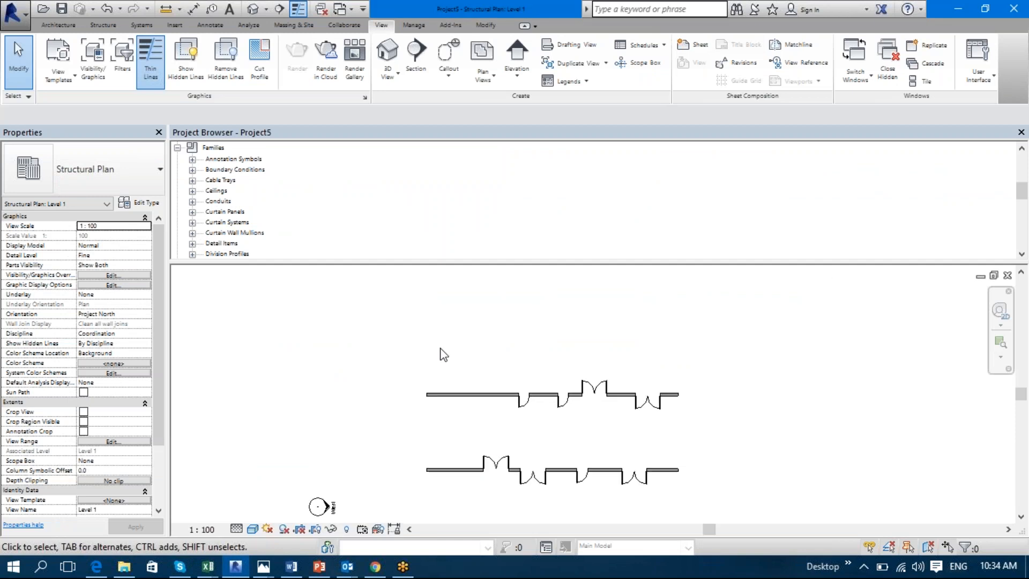
- Review the Selection Methods subtopics in cells D21:D30 of the Excel curriculum, and switch back to Revit
mouse_move(208, 566)
click(187, 531)
click(338, 437)
scroll(354, 279, down, 3)
click(339, 284)
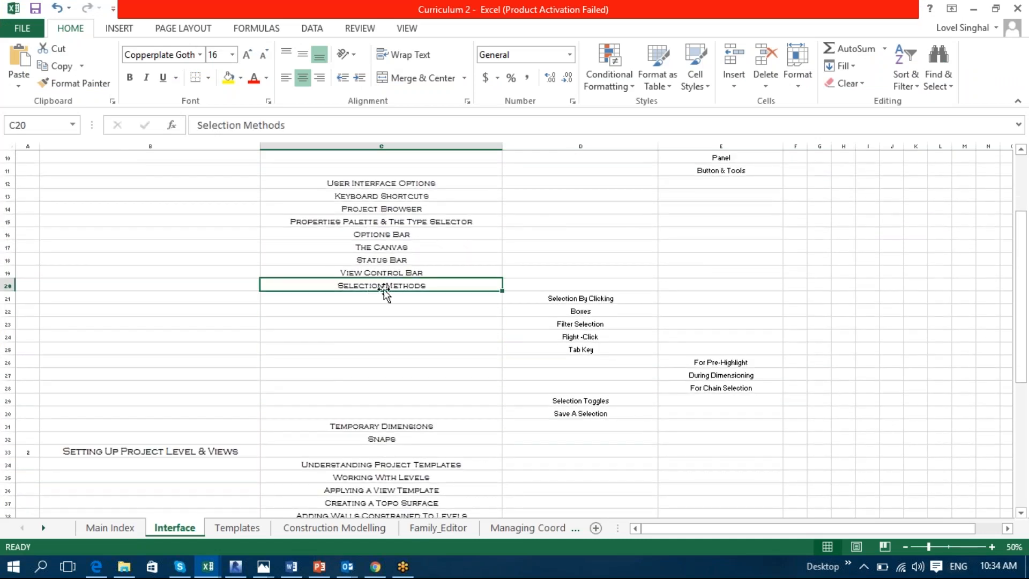
drag(518, 298, 532, 415)
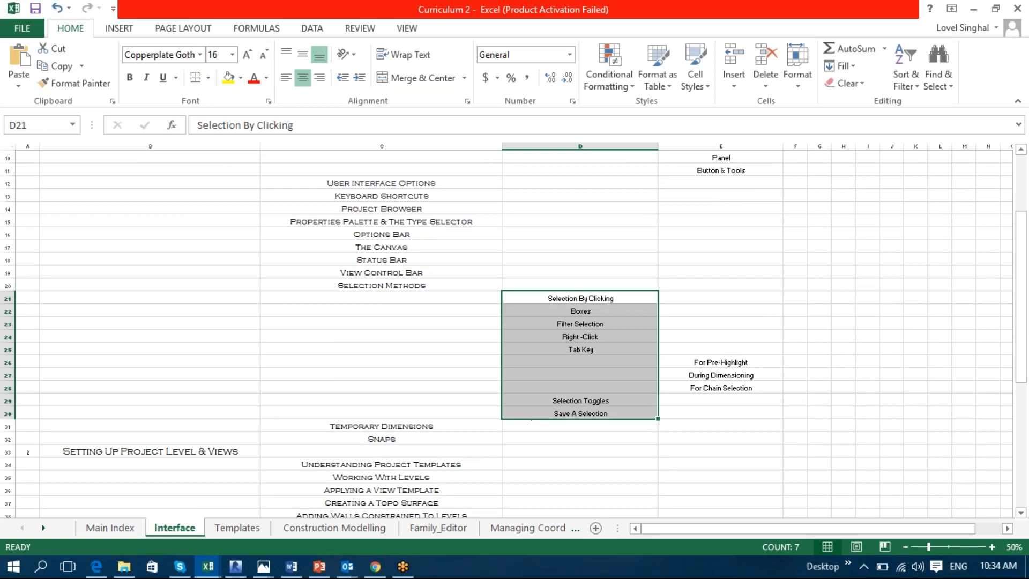
click(974, 9)
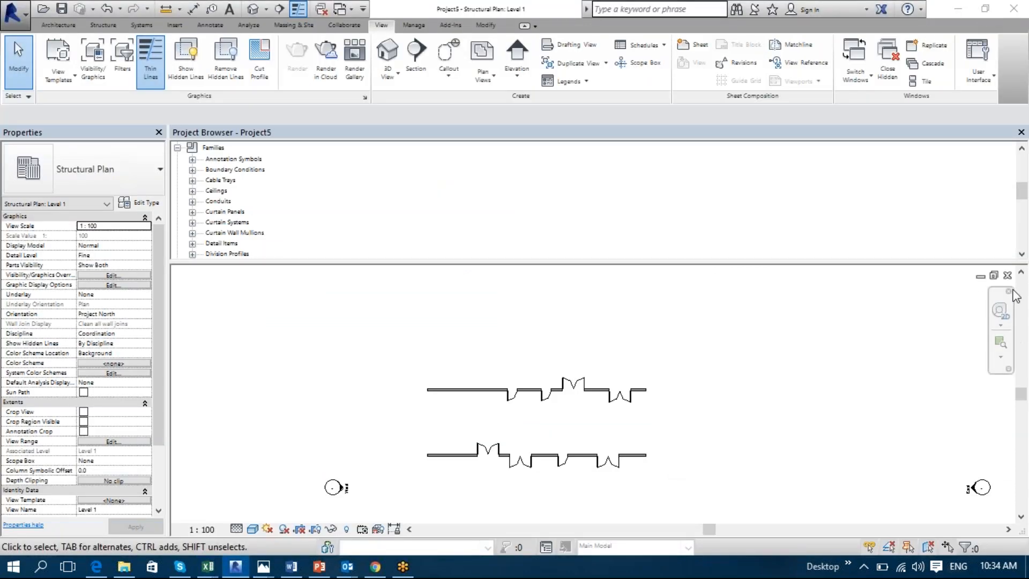